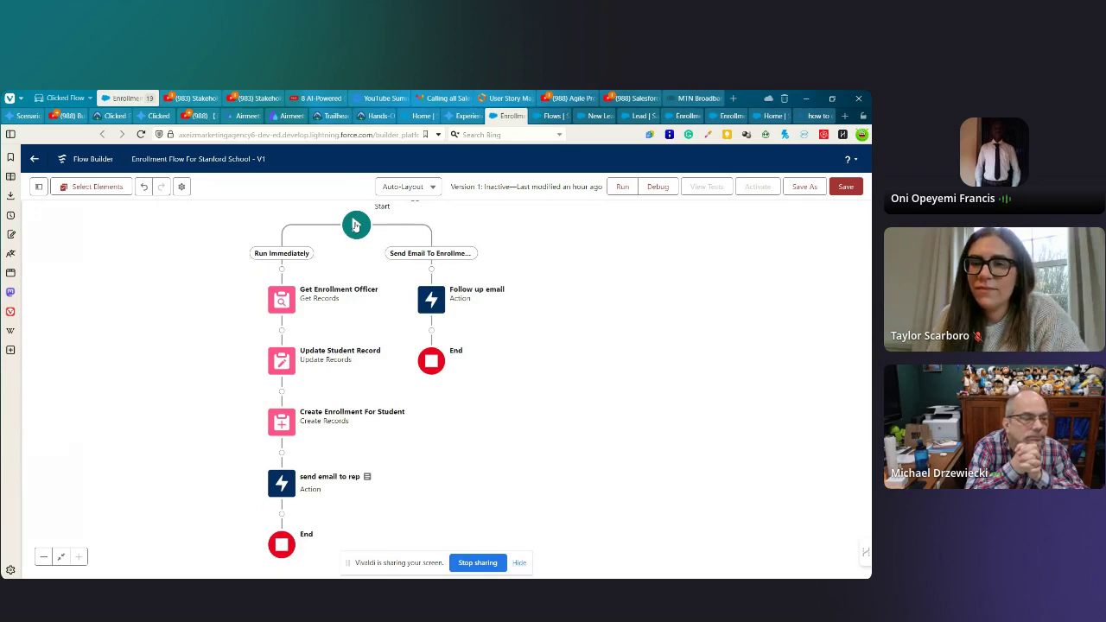
- Expand the Start element's Lead trigger details, then view Enrollment's Fields & Relationships
click(356, 225)
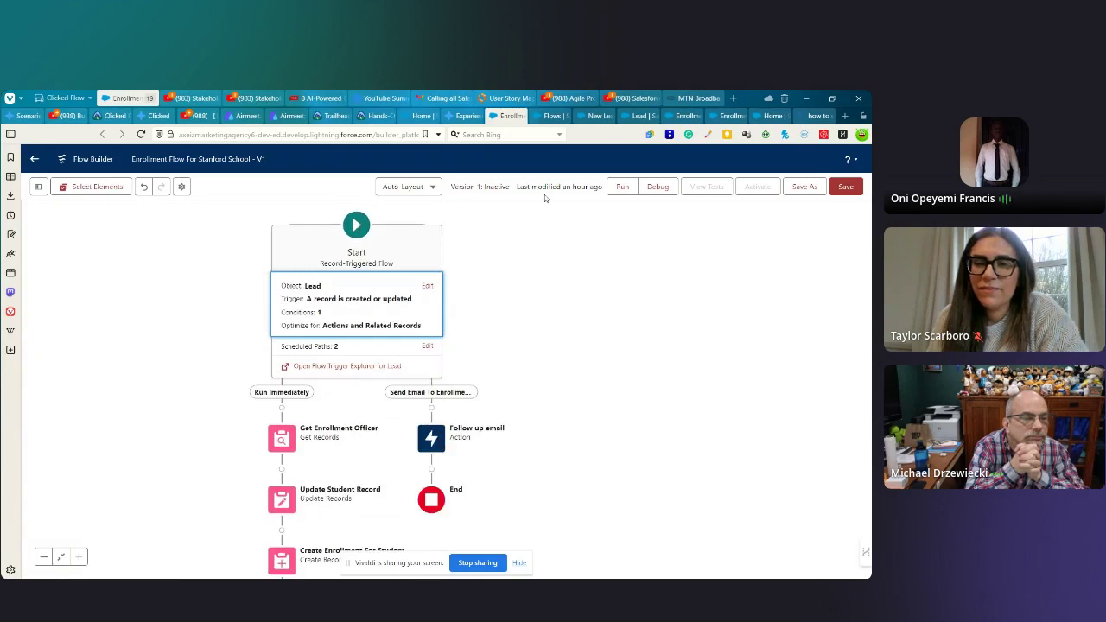
click(720, 115)
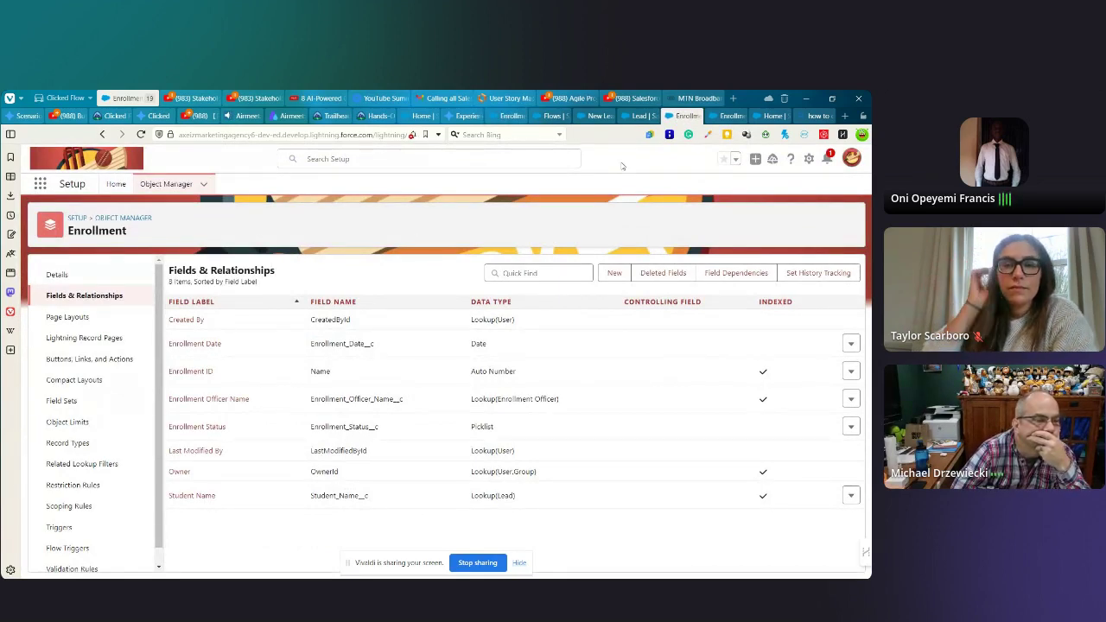
click(639, 115)
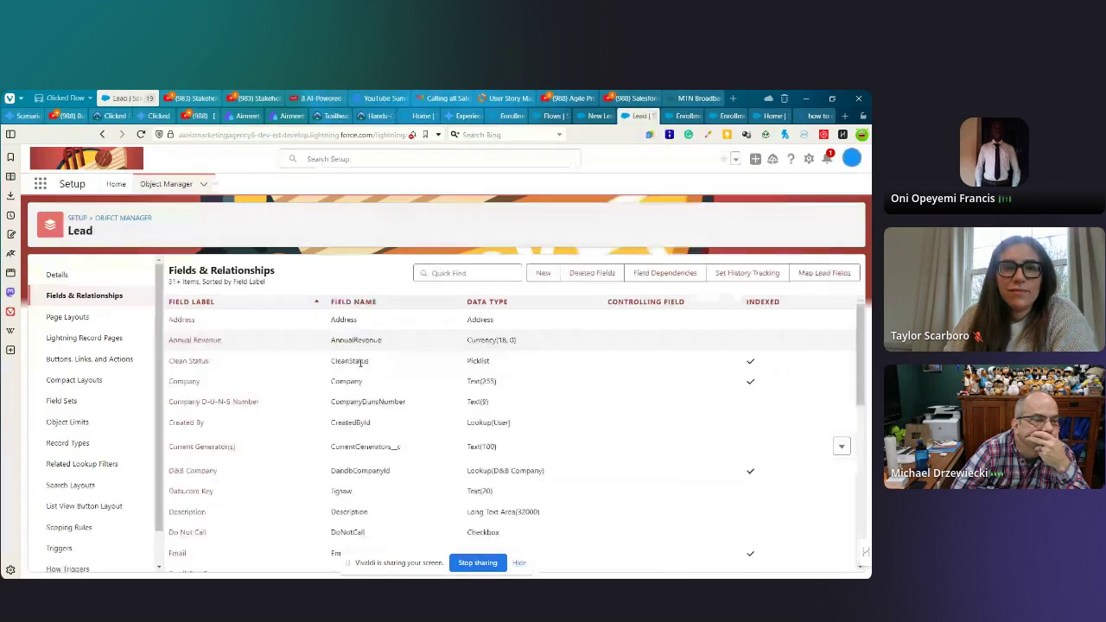
scroll(211, 426, down, 5)
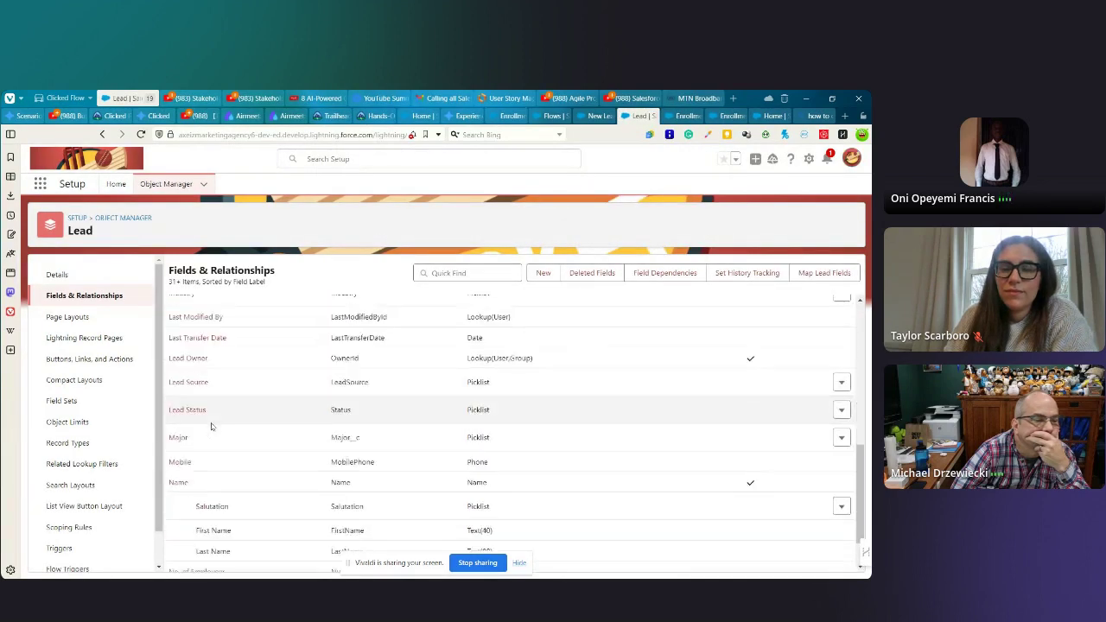
scroll(211, 426, down, 3)
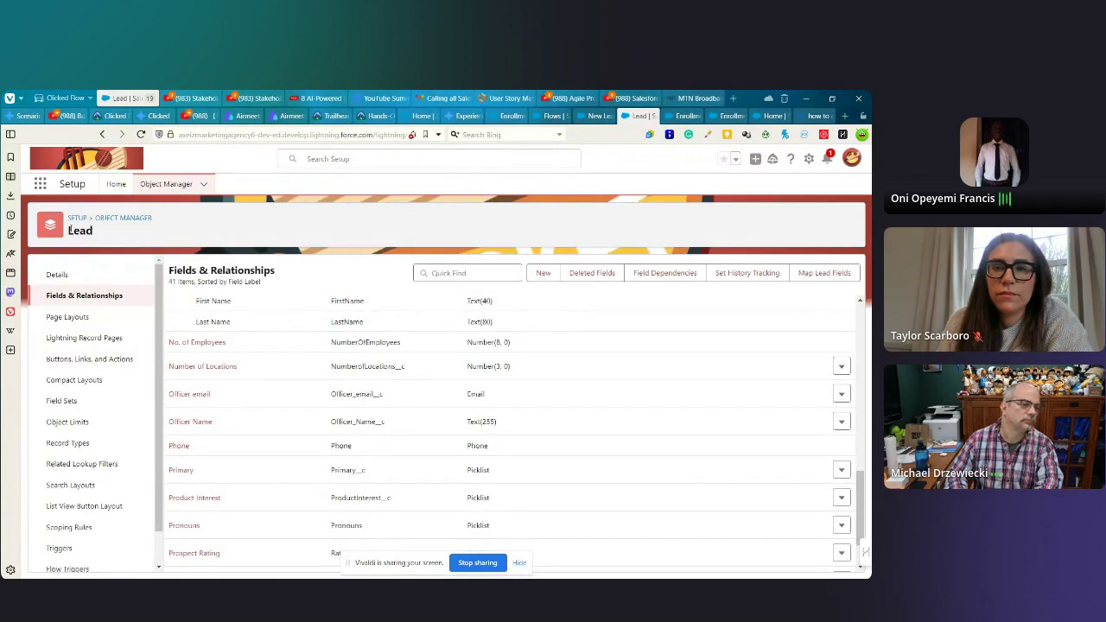
drag(66, 236, 95, 238)
click(801, 211)
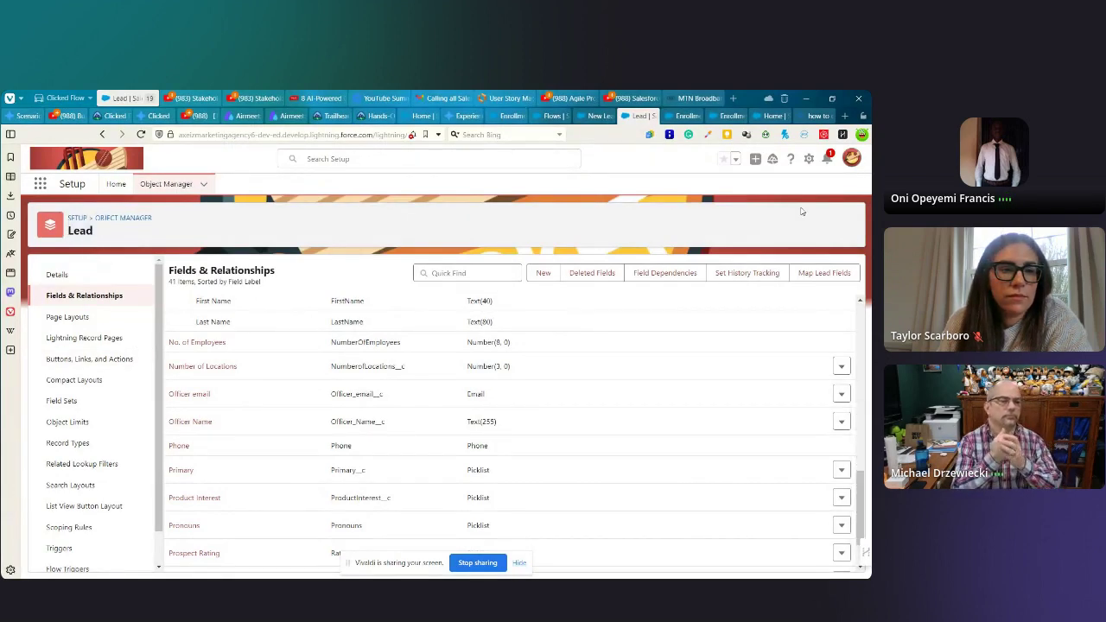
click(680, 116)
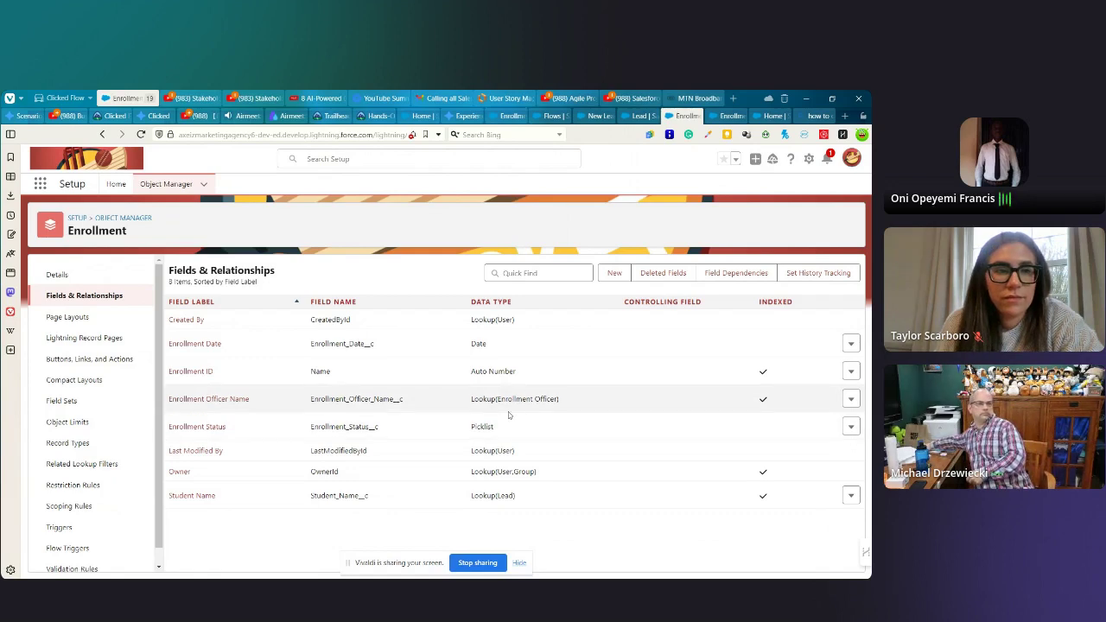
- Compare the Enrollment and Enrollment Officer field lists, then return to the Enrollment Flow For Stanford School canvas
click(728, 115)
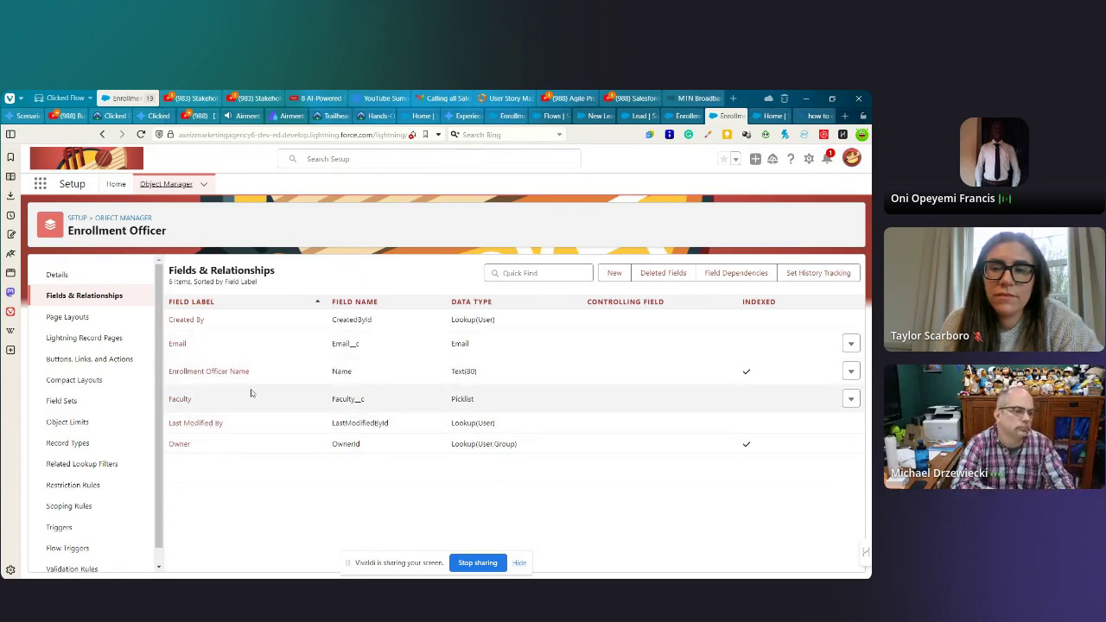
click(685, 116)
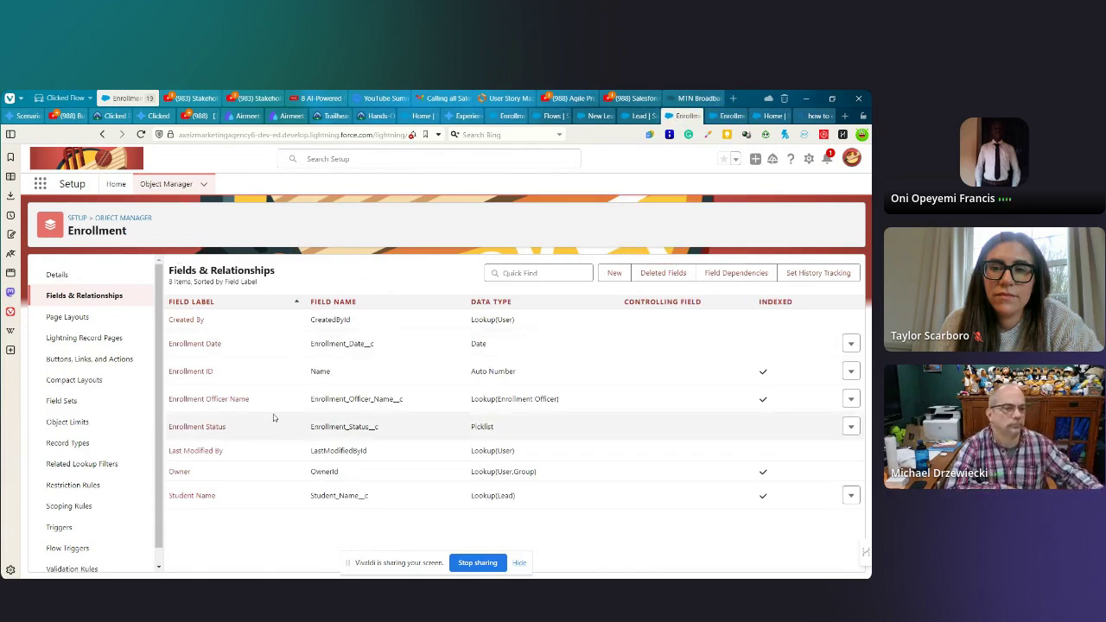
click(724, 116)
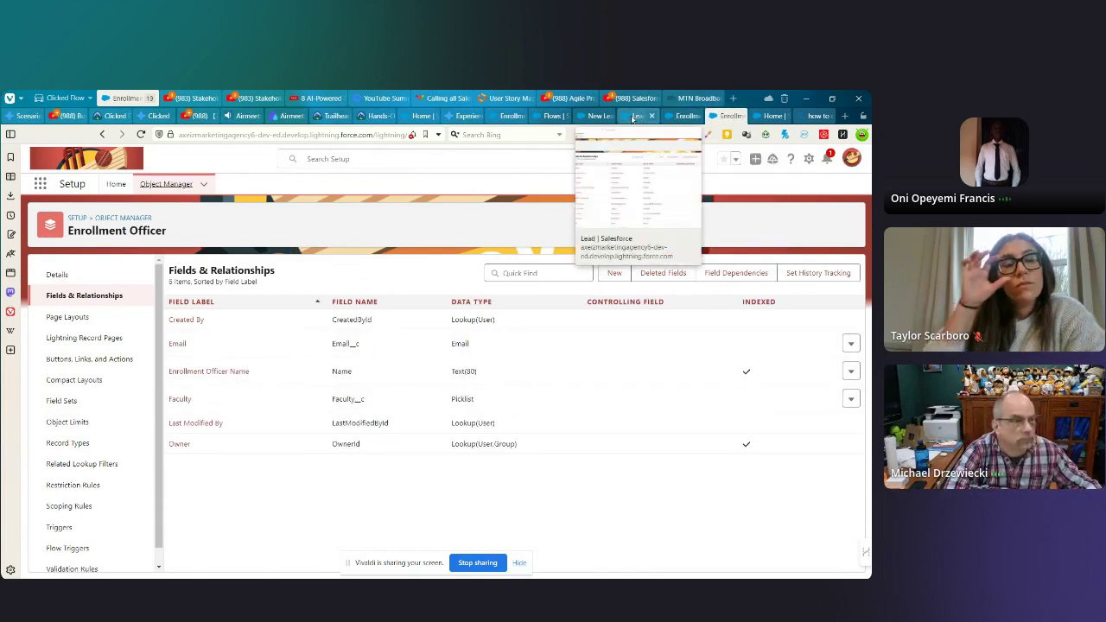
click(682, 117)
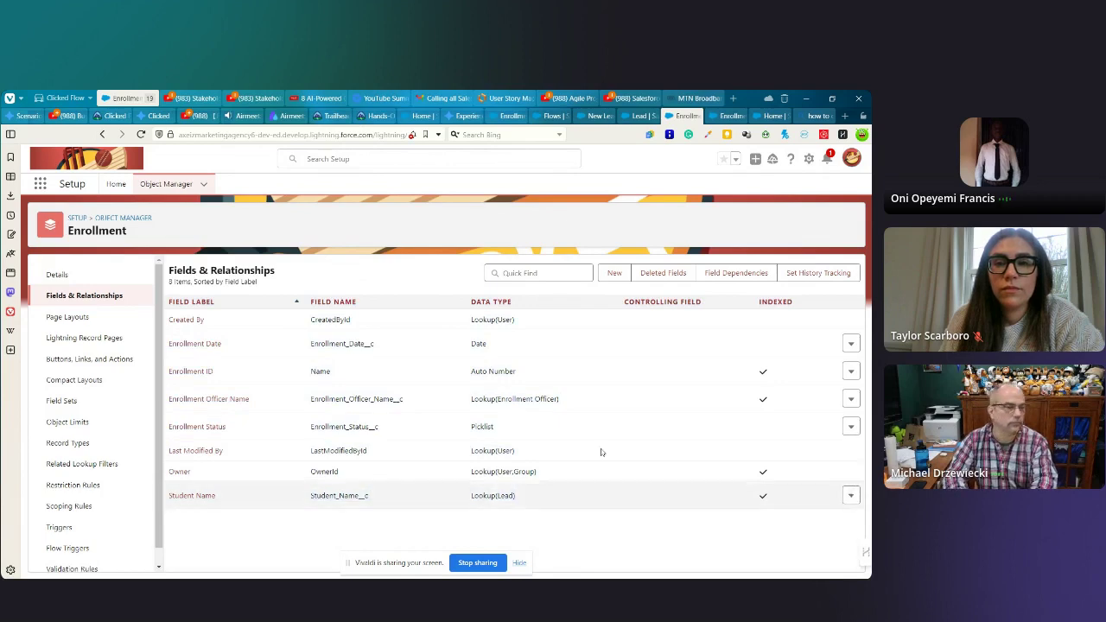
click(497, 115)
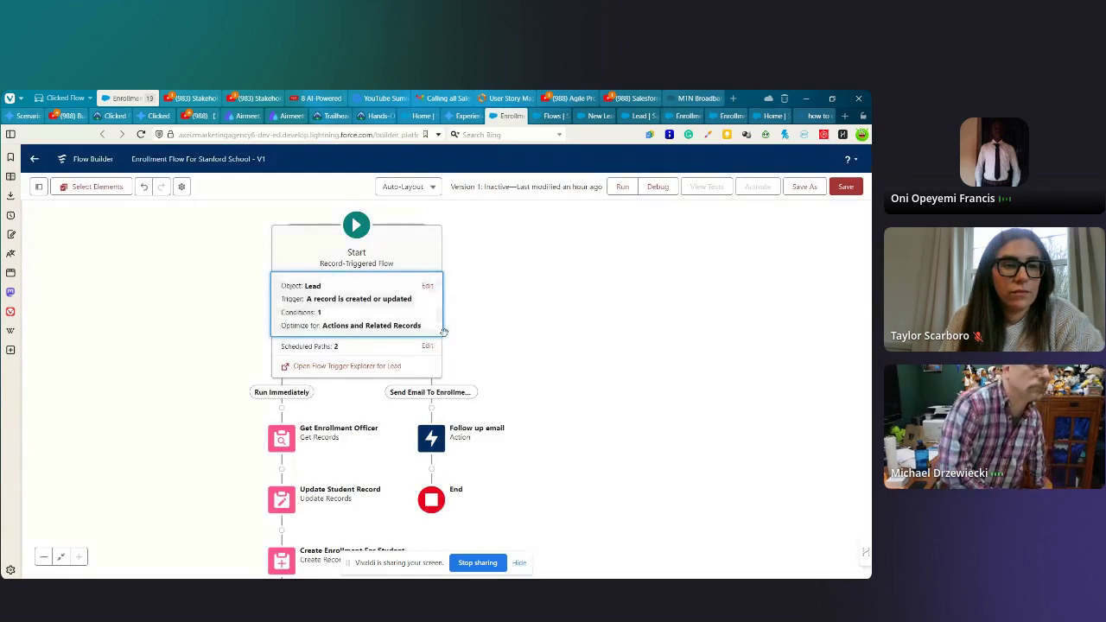
- Review the start's Lead entry condition: Major__c Is Null equals False
click(361, 304)
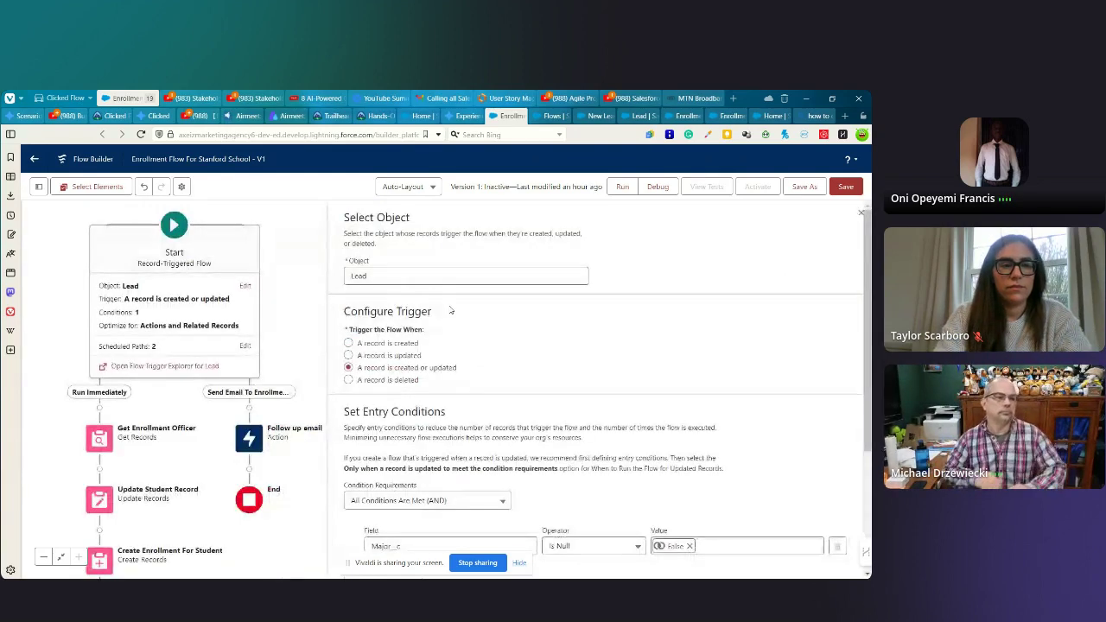
scroll(467, 311, down, 3)
scroll(480, 290, down, 1)
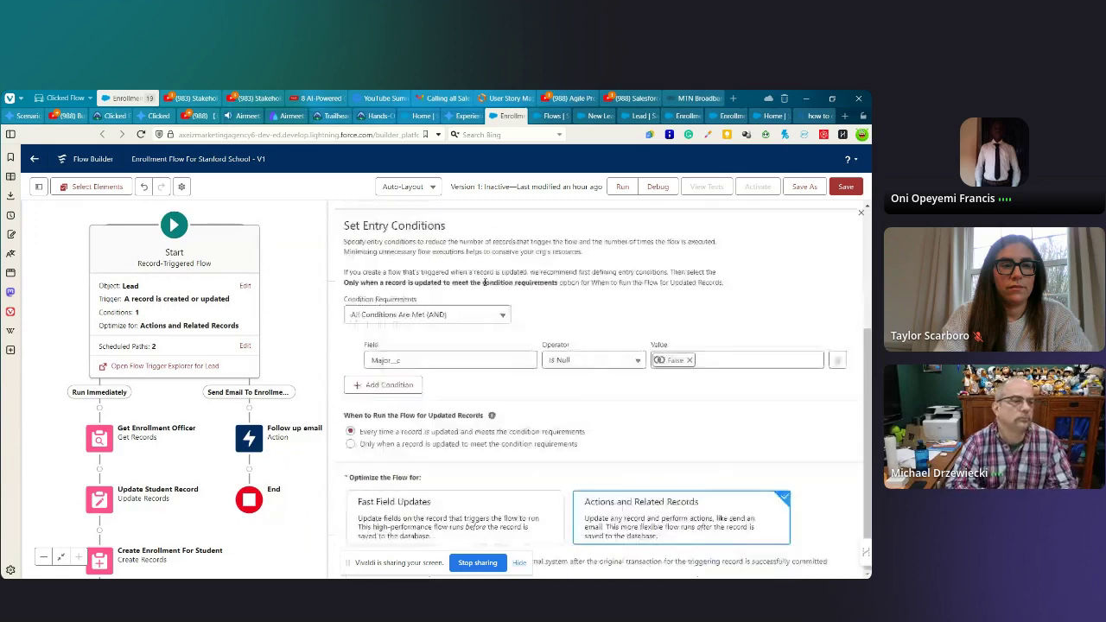
scroll(466, 302, up, 2)
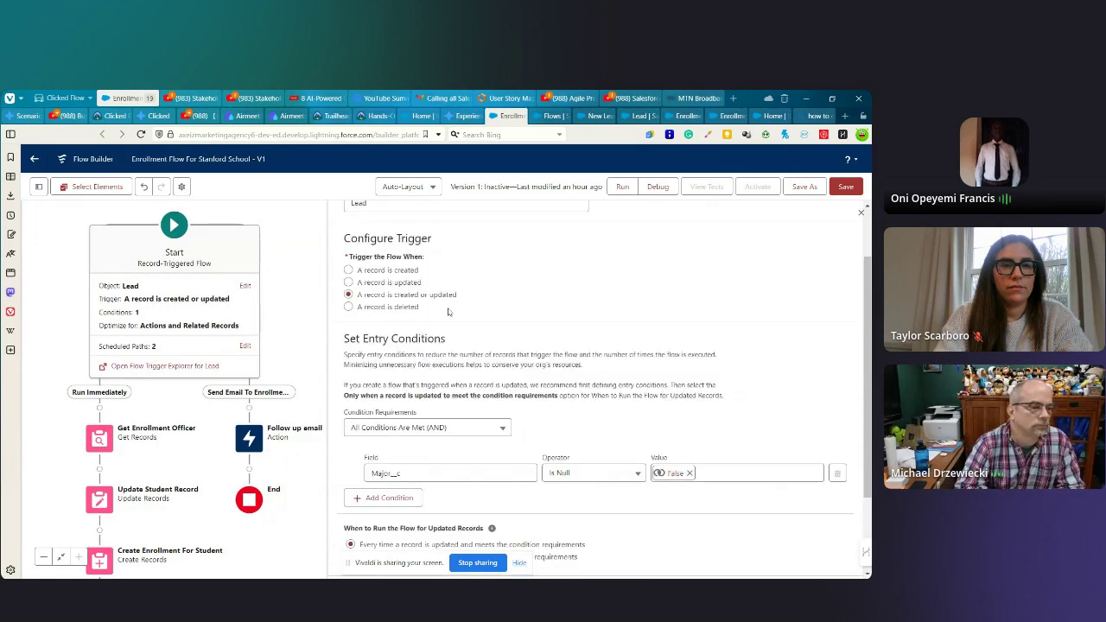
scroll(452, 315, down, 3)
scroll(449, 304, up, 3)
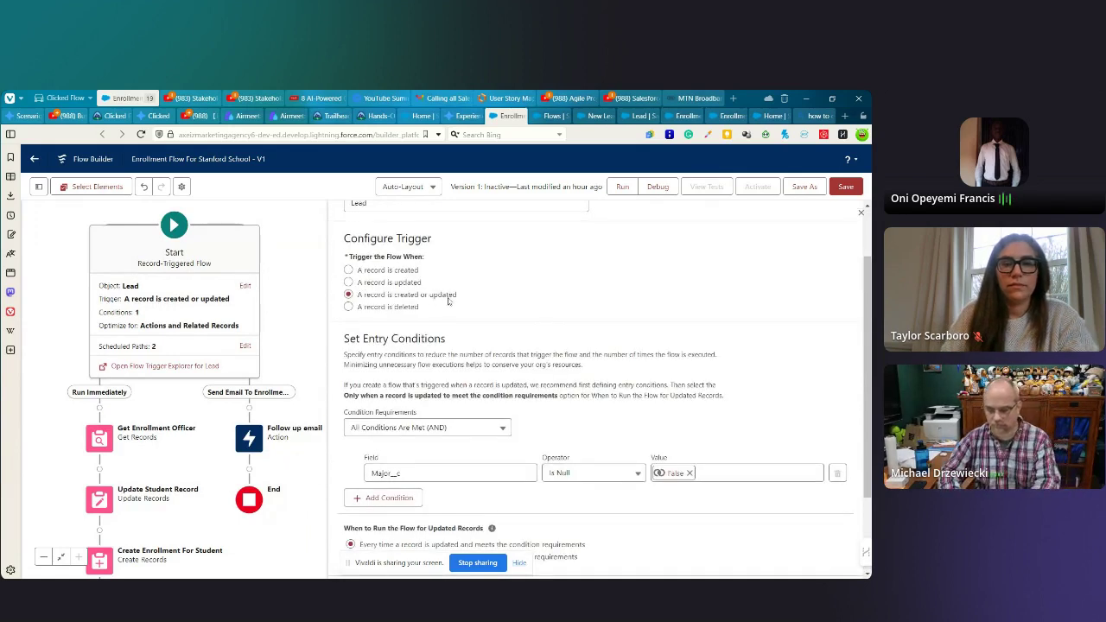
scroll(476, 318, down, 2)
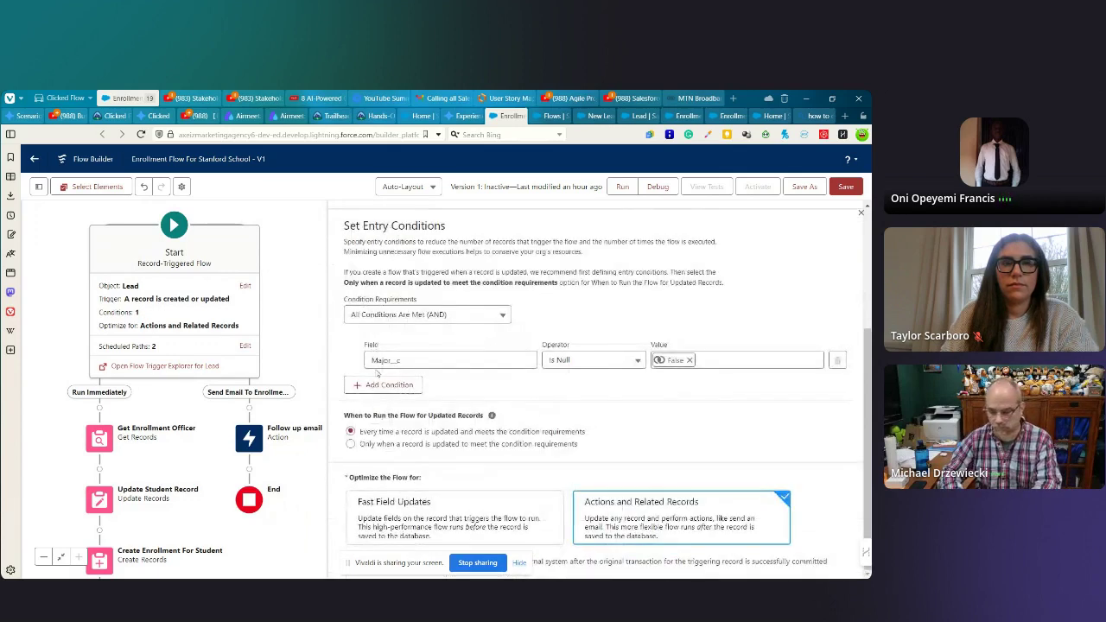
click(380, 363)
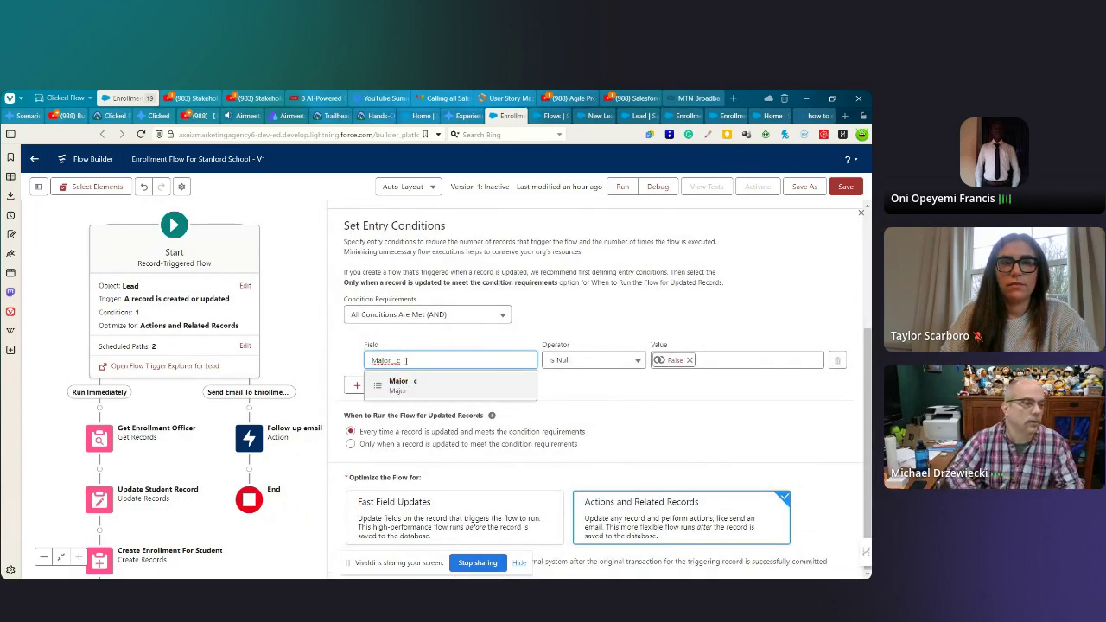
- Open the Lead object's Major picklist field and review its seven values, Engineering to Computer Science
click(640, 115)
scroll(270, 406, down, 2)
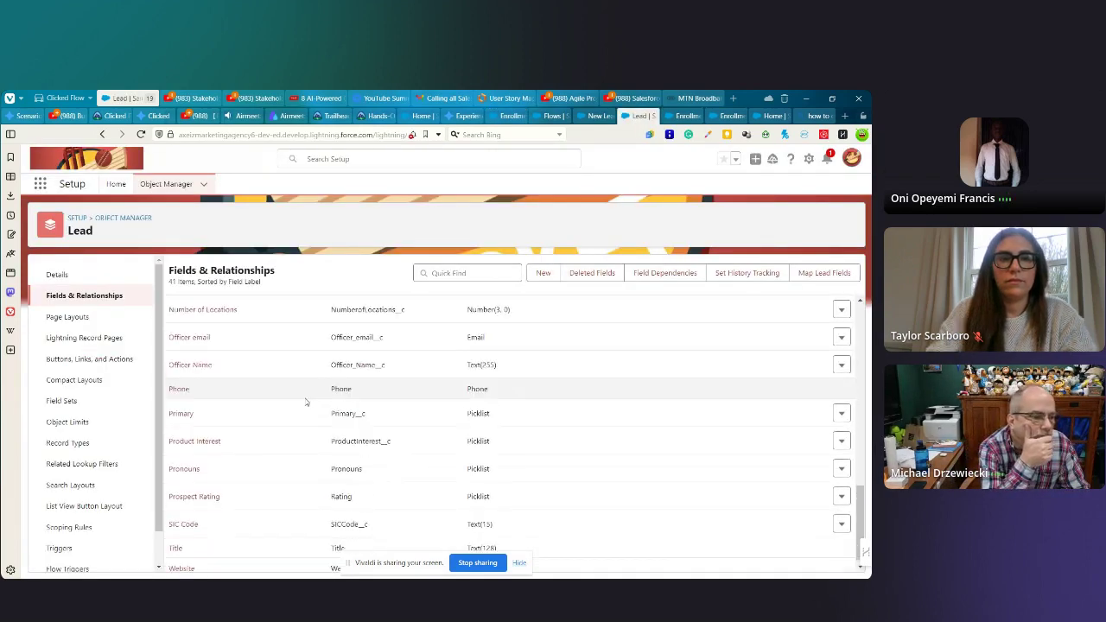
scroll(271, 406, up, 3)
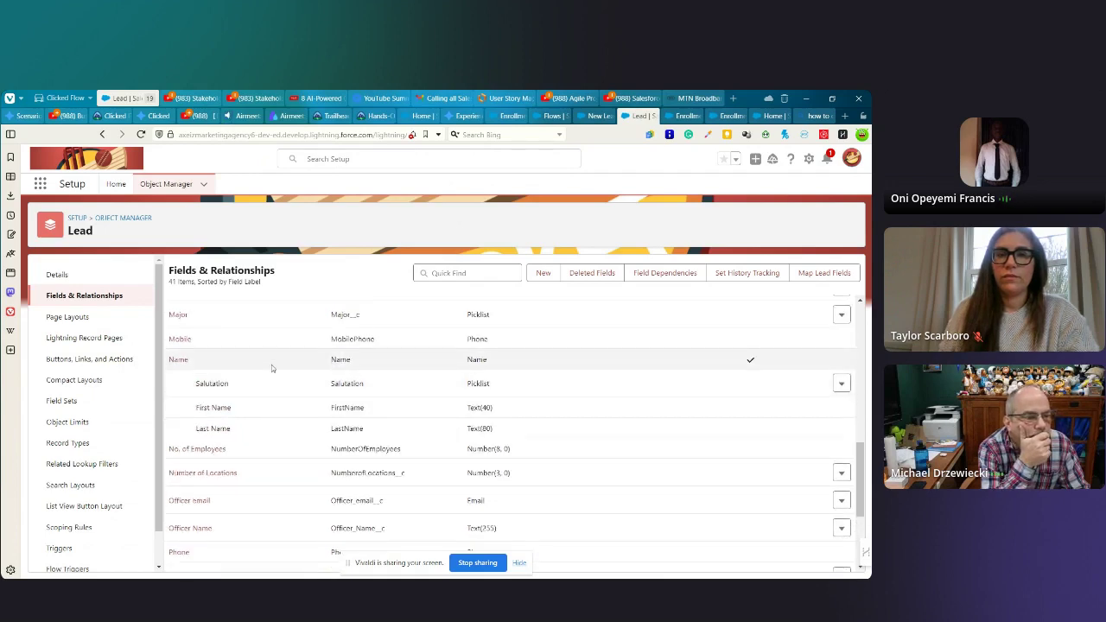
scroll(271, 363, up, 1)
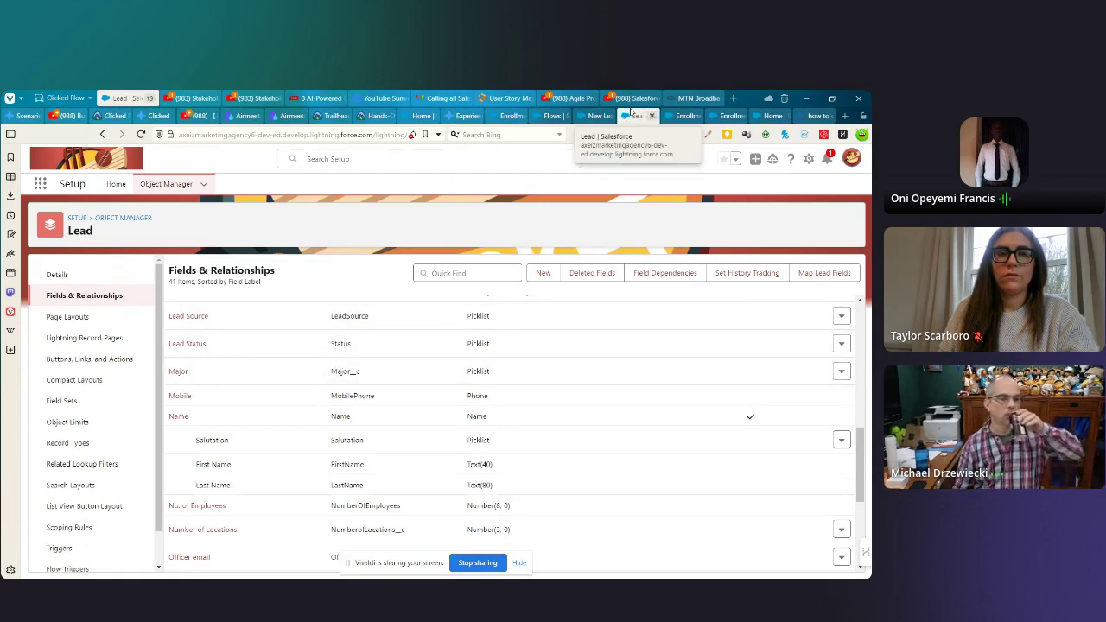
click(179, 374)
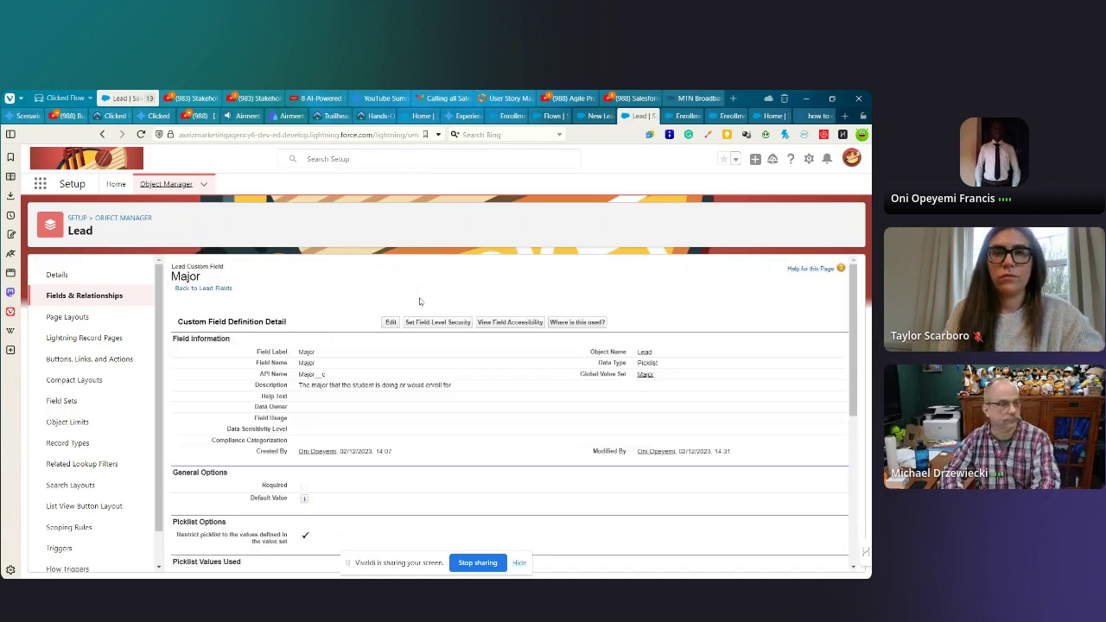
scroll(381, 438, down, 5)
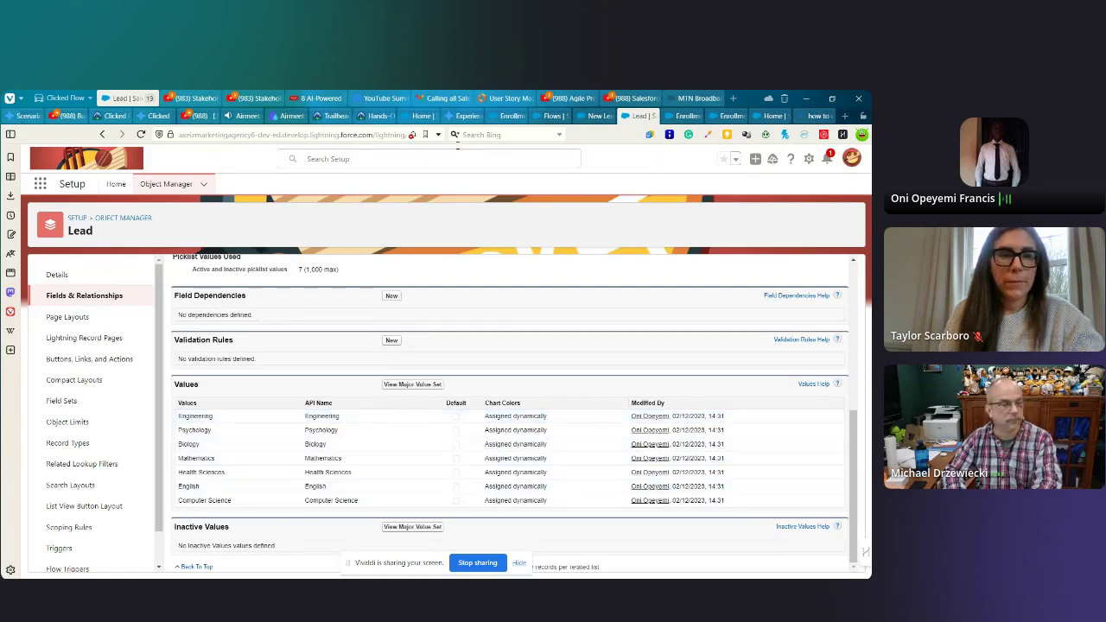
- Recheck the Major__c field in the start's entry condition
click(509, 116)
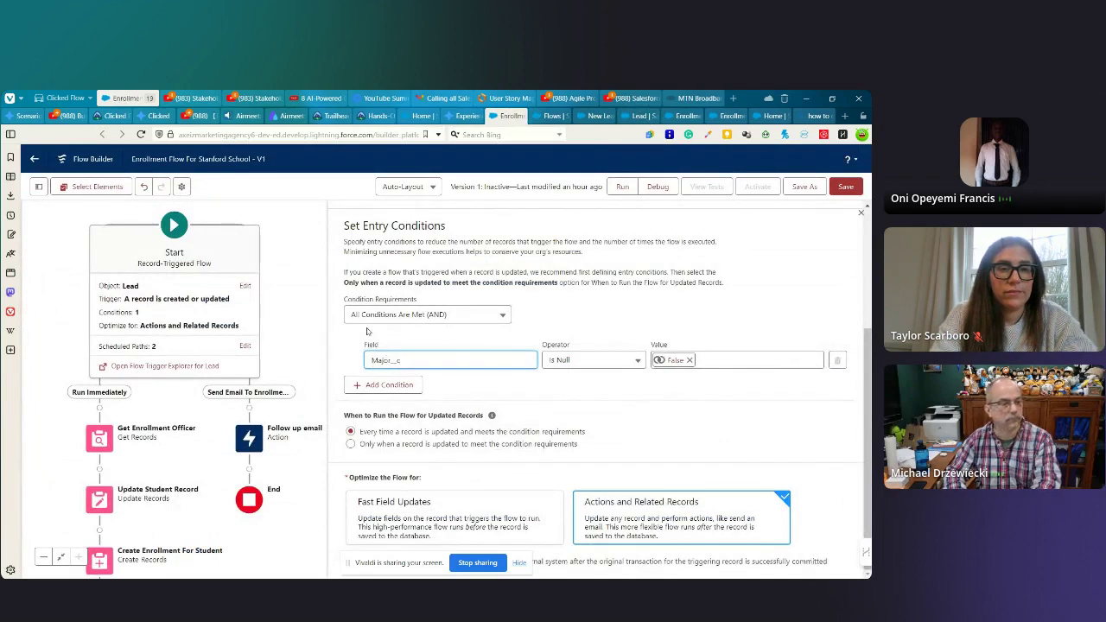
click(374, 360)
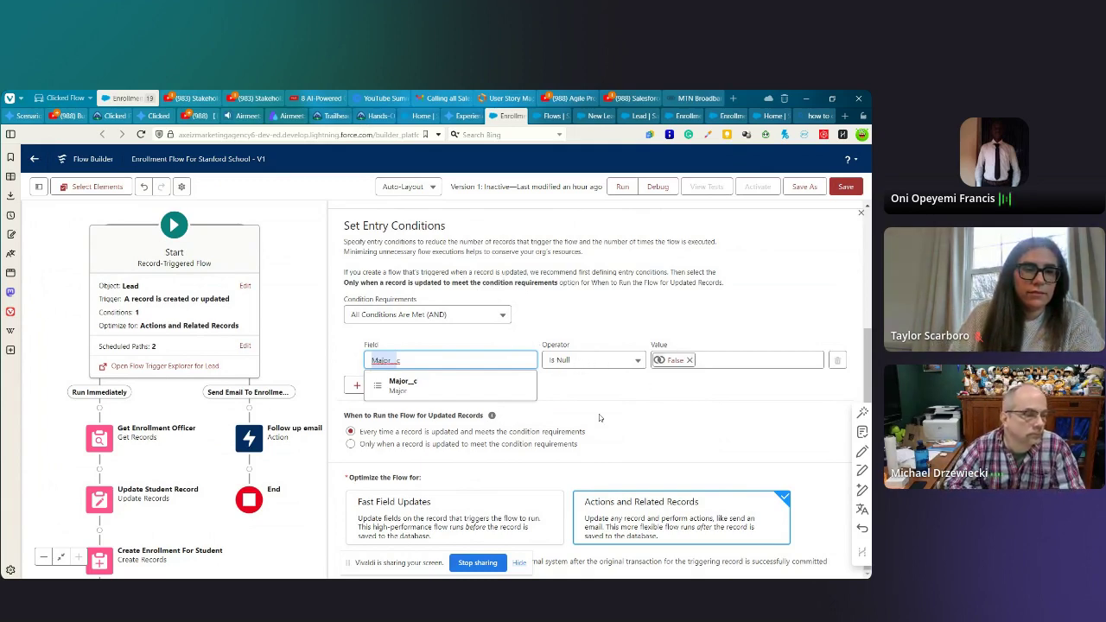
click(619, 390)
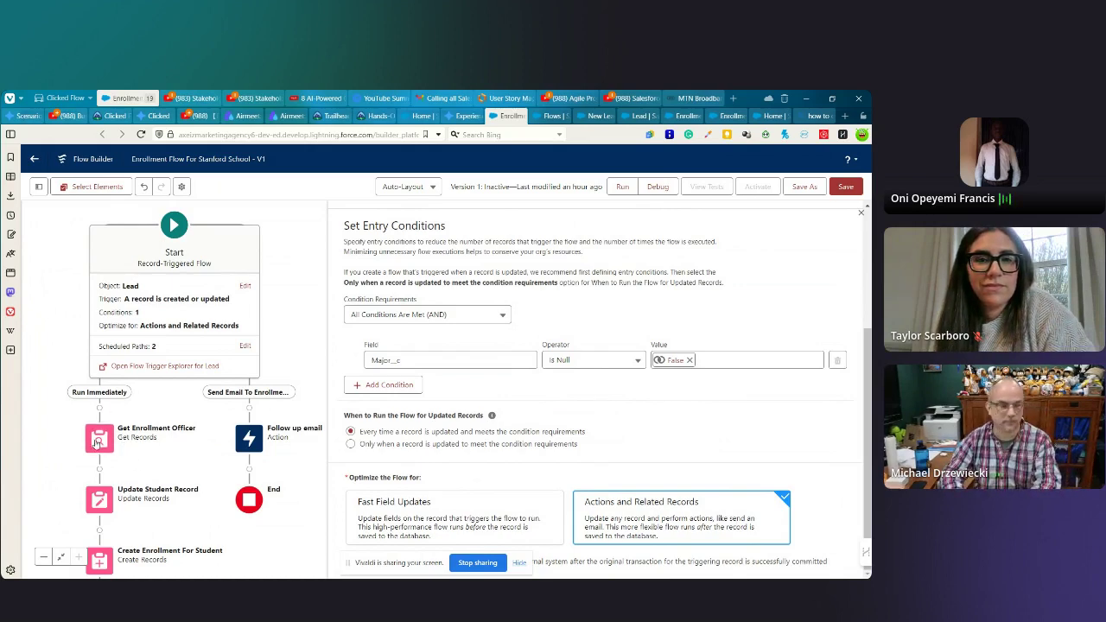
- Close the entry conditions and open the Get Enrollment Officer element for editing
click(97, 440)
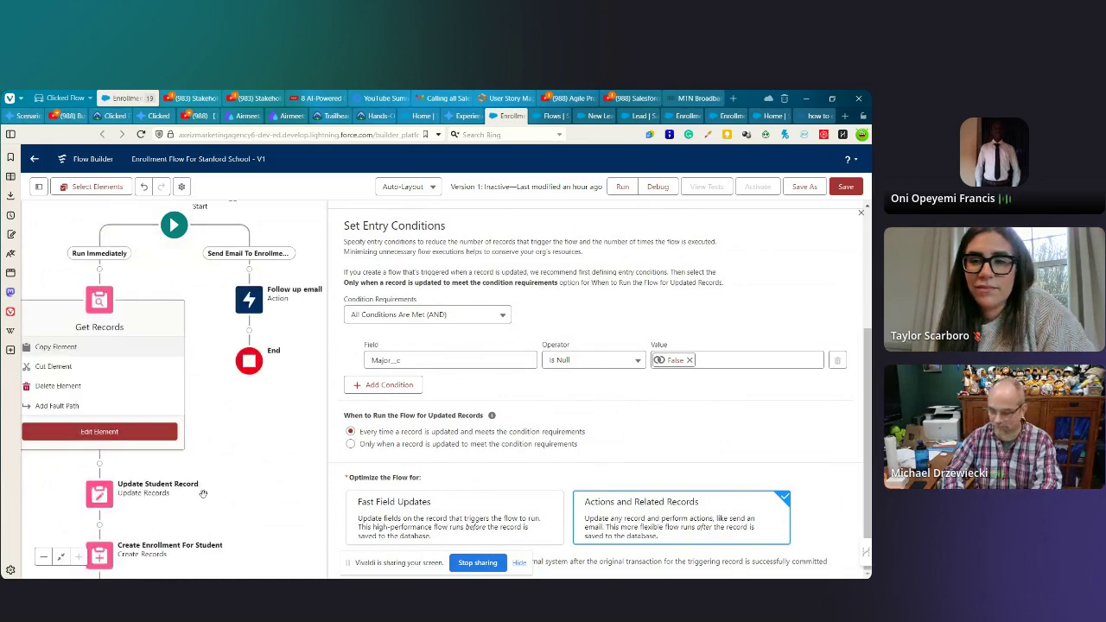
drag(203, 493, 258, 399)
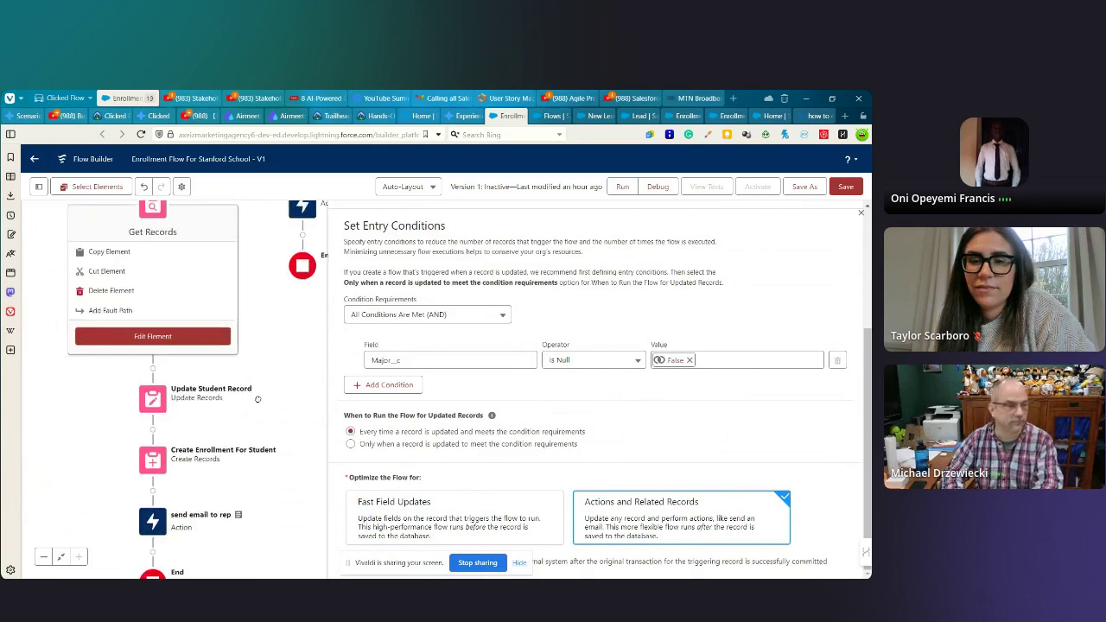
click(862, 215)
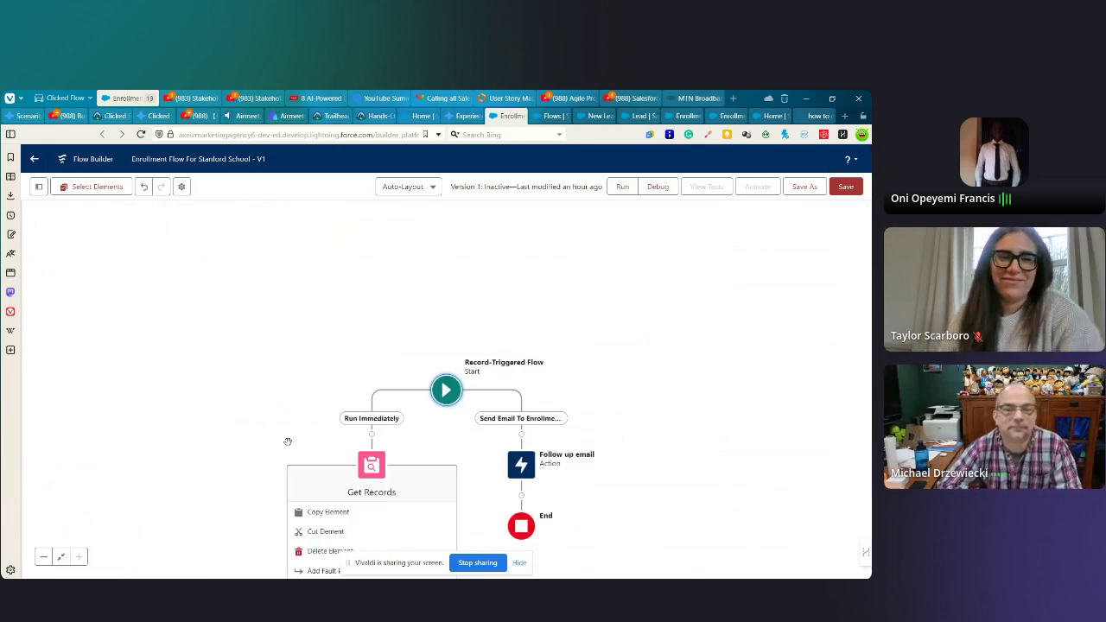
scroll(330, 405, down, 3)
scroll(311, 423, right, 1)
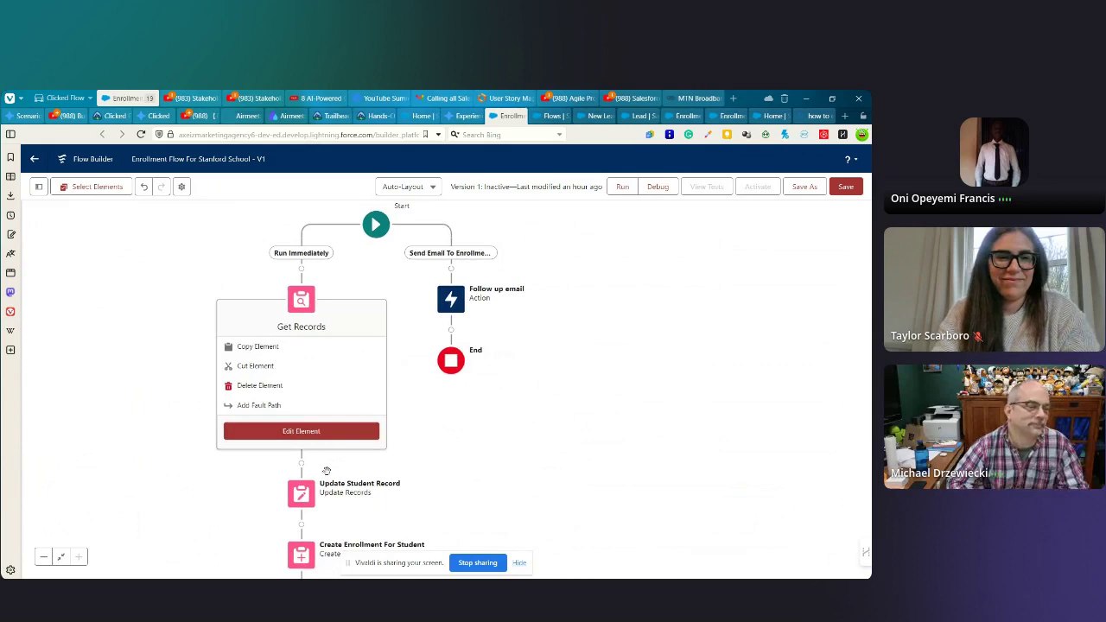
click(288, 439)
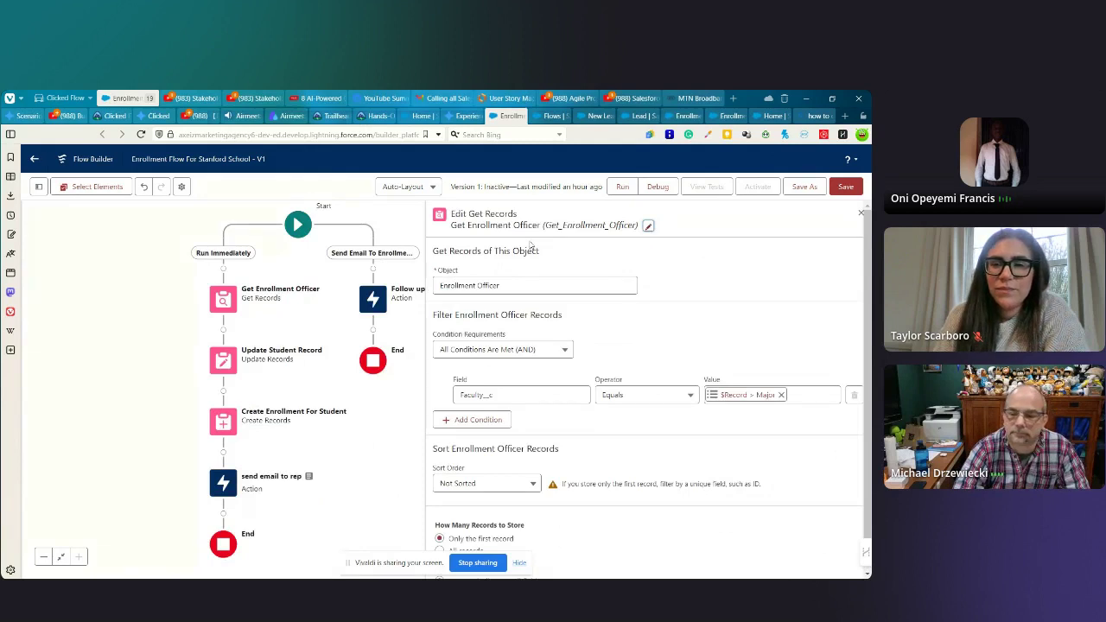
- Inspect the Get Enrollment Officer filter: Faculty__c equals $Record.Major__c, first record only
click(509, 395)
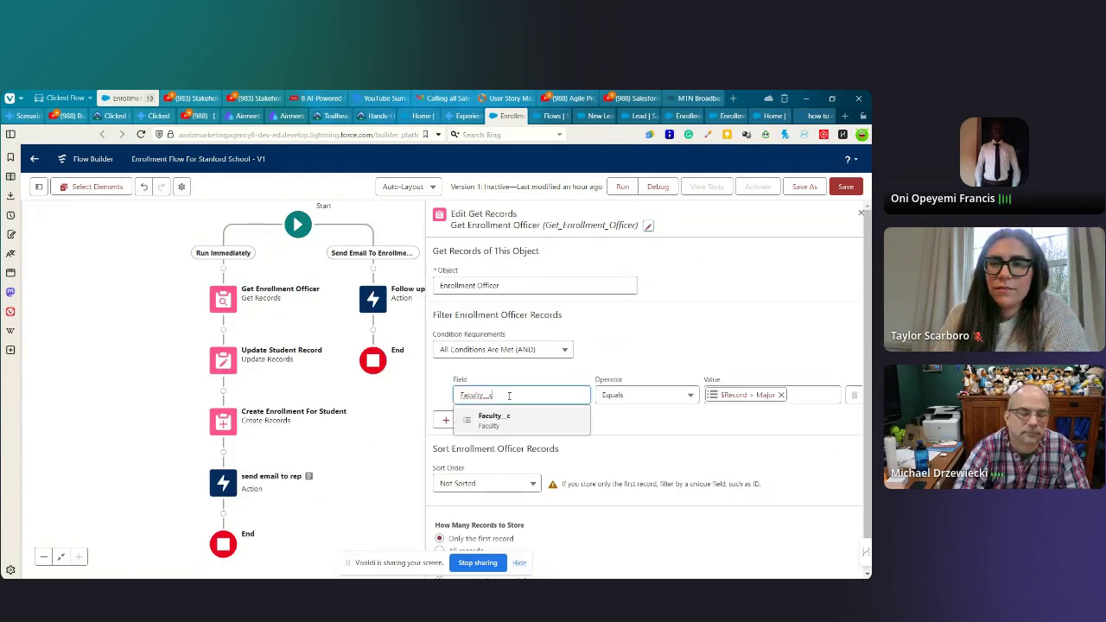
drag(504, 395, 455, 404)
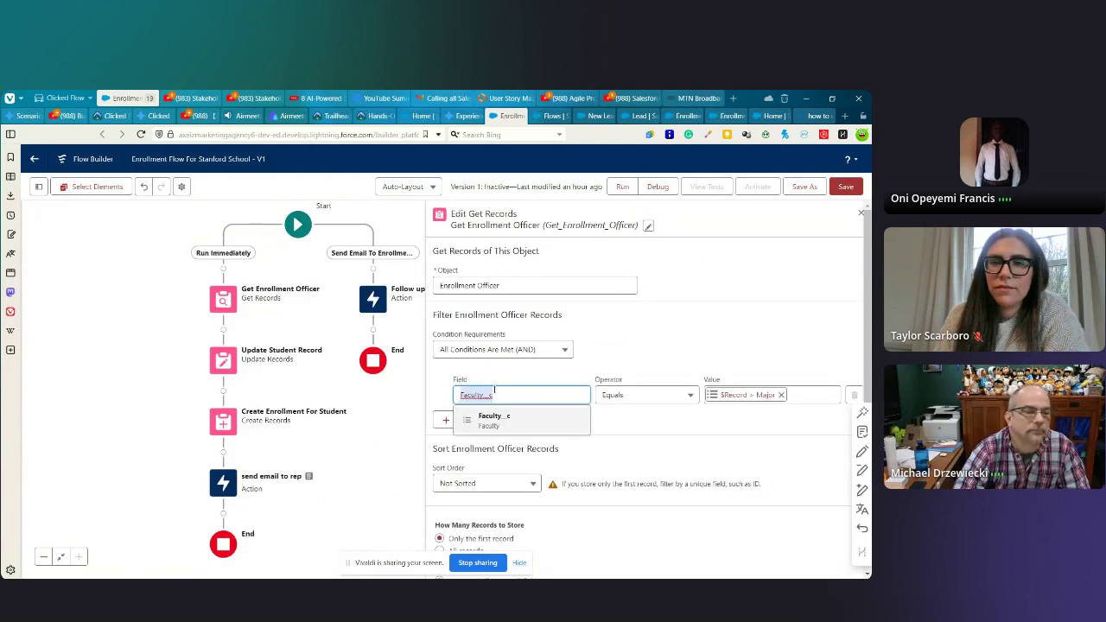
click(747, 396)
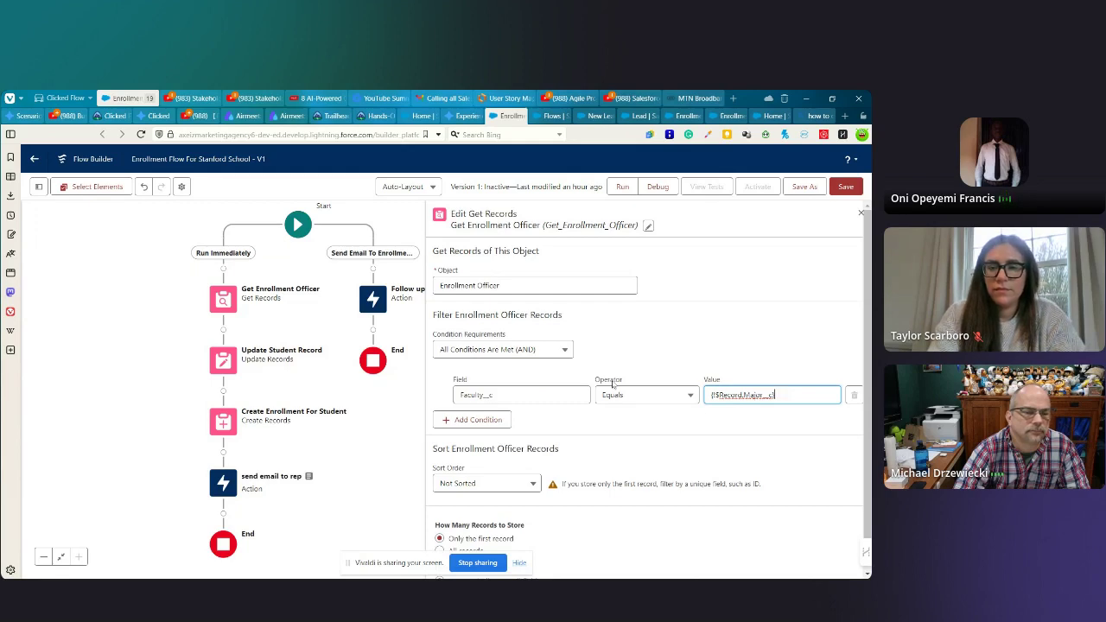
scroll(588, 456, down, 1)
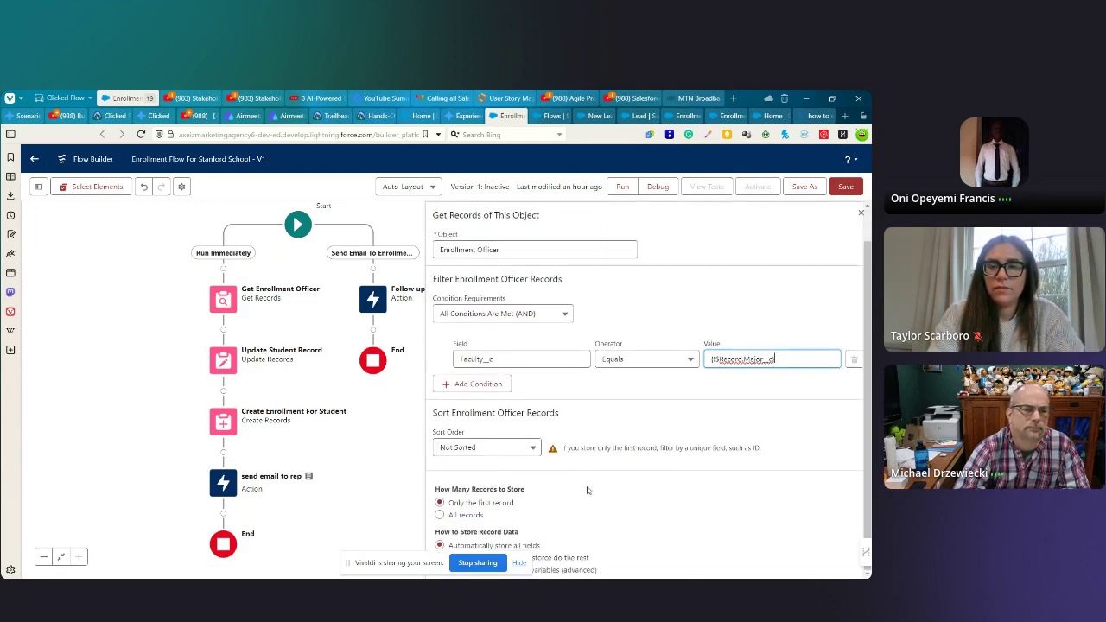
click(191, 527)
drag(393, 560, 60, 489)
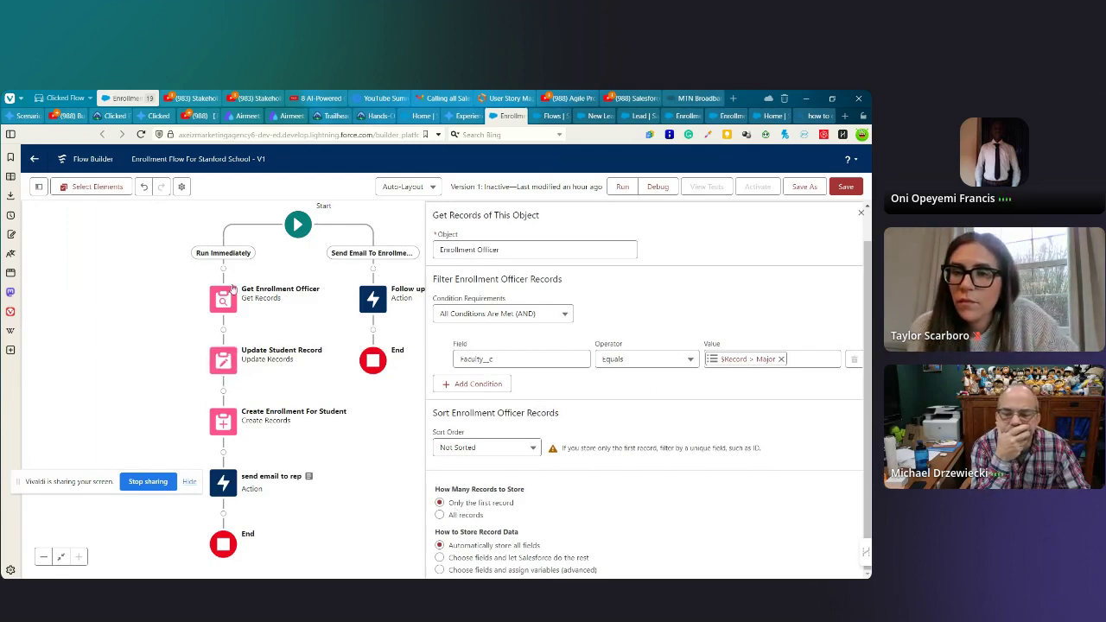
click(223, 361)
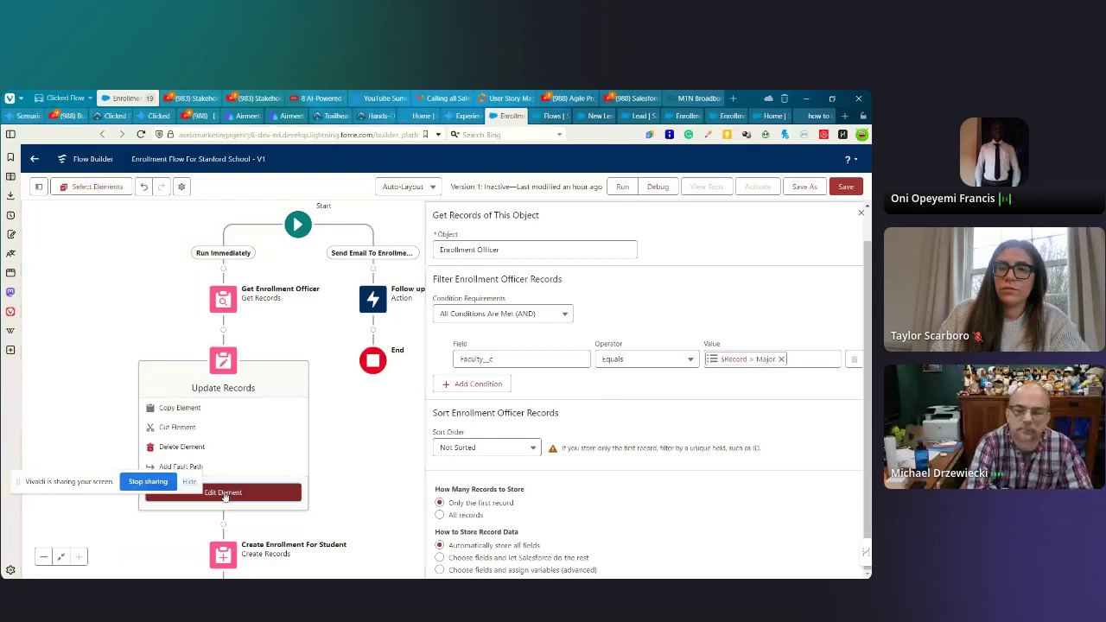
- Review Update Student Record's Name filter and its Officer_Name__c and Officer_email__c assignments
click(223, 492)
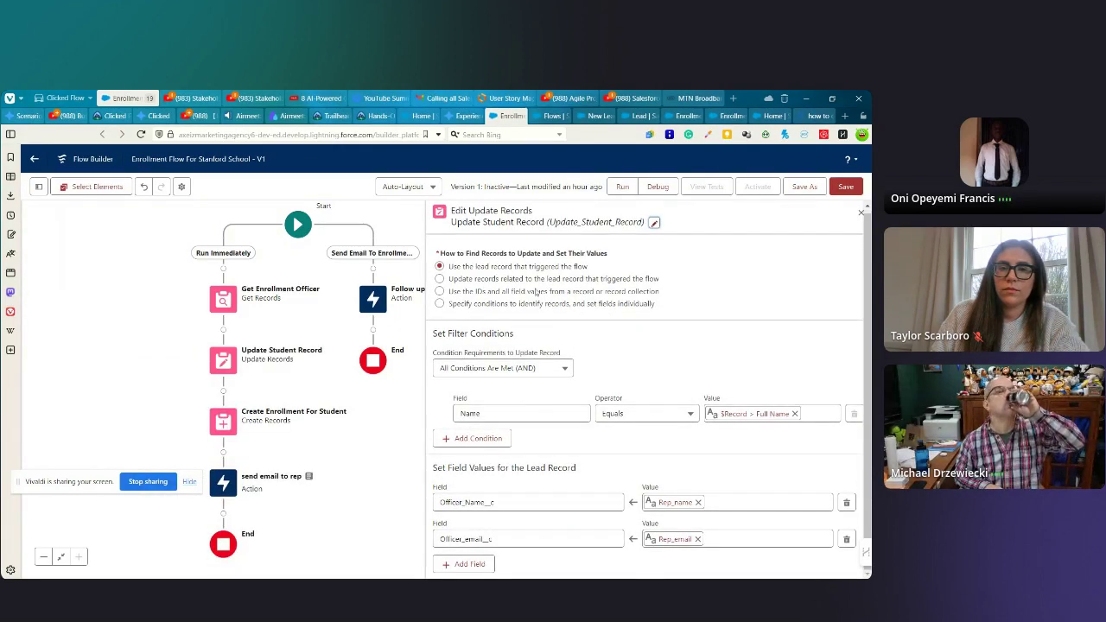
click(495, 415)
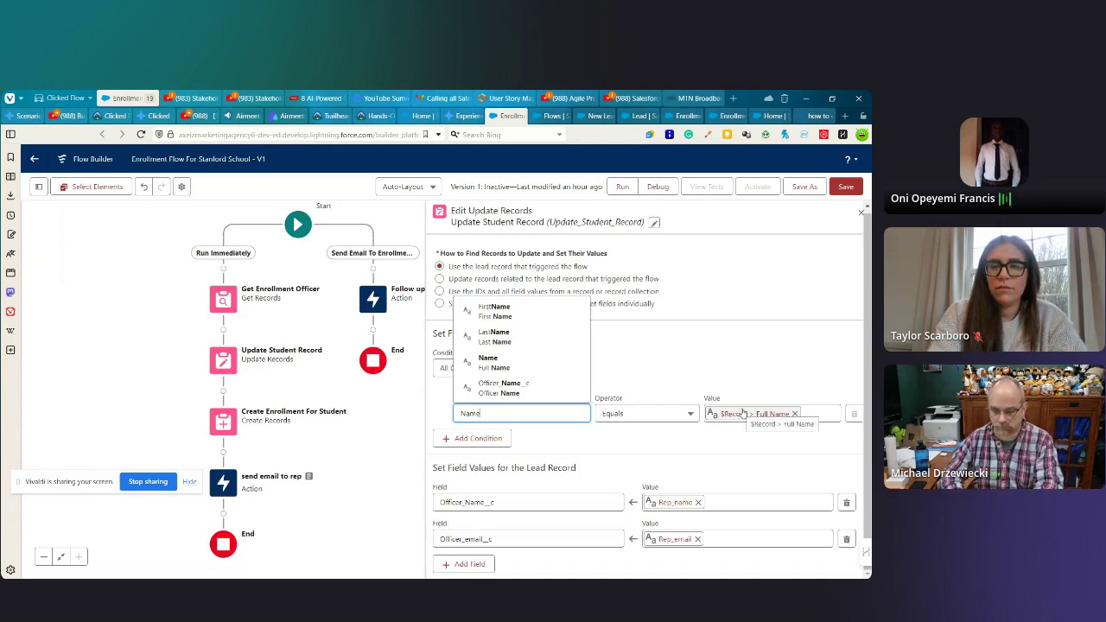
click(693, 382)
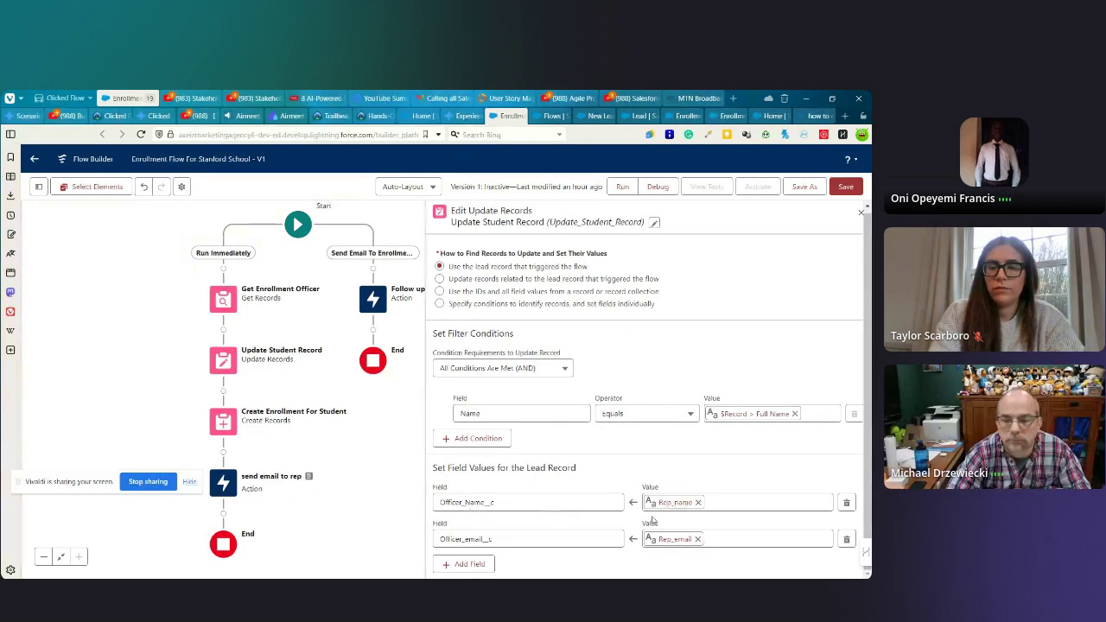
click(39, 186)
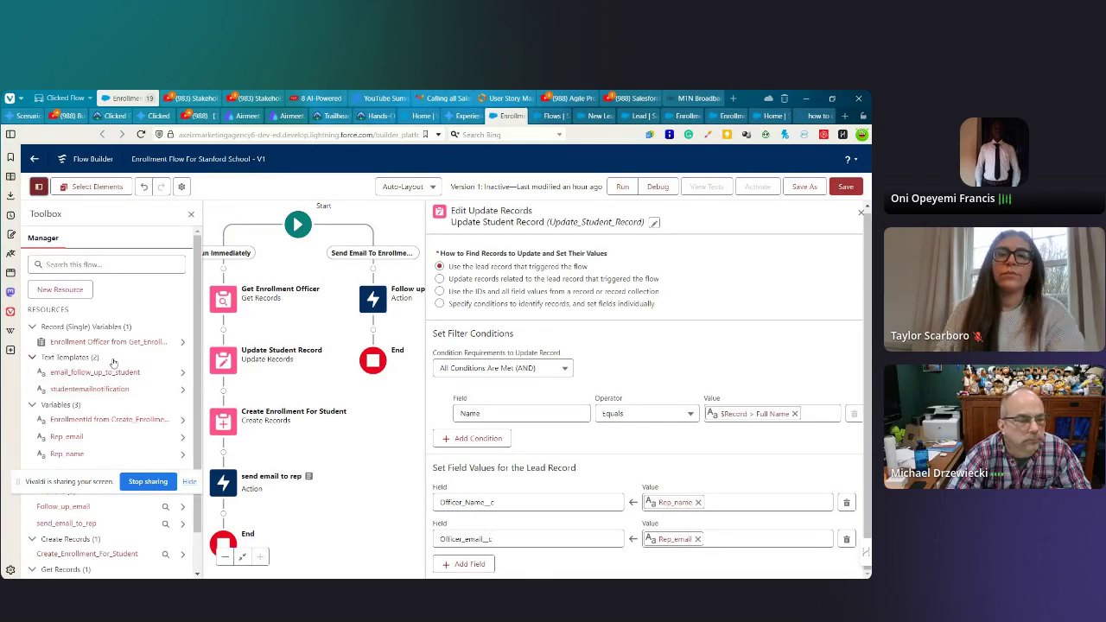
- Review the flow's variables and text templates, then copy the send email to rep action
scroll(113, 380, down, 1)
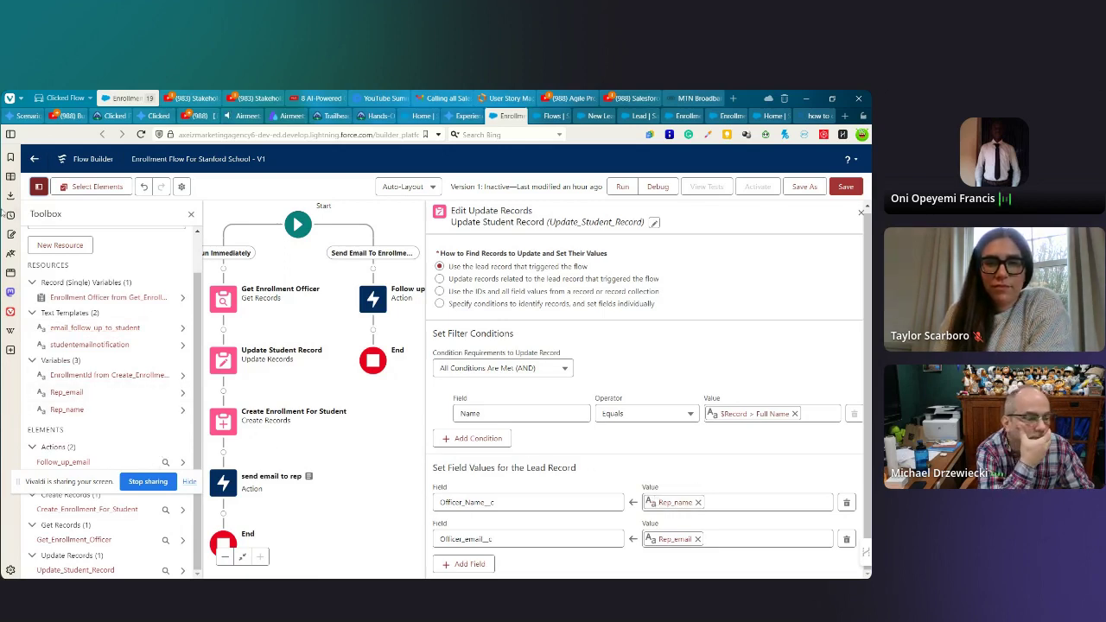
click(191, 217)
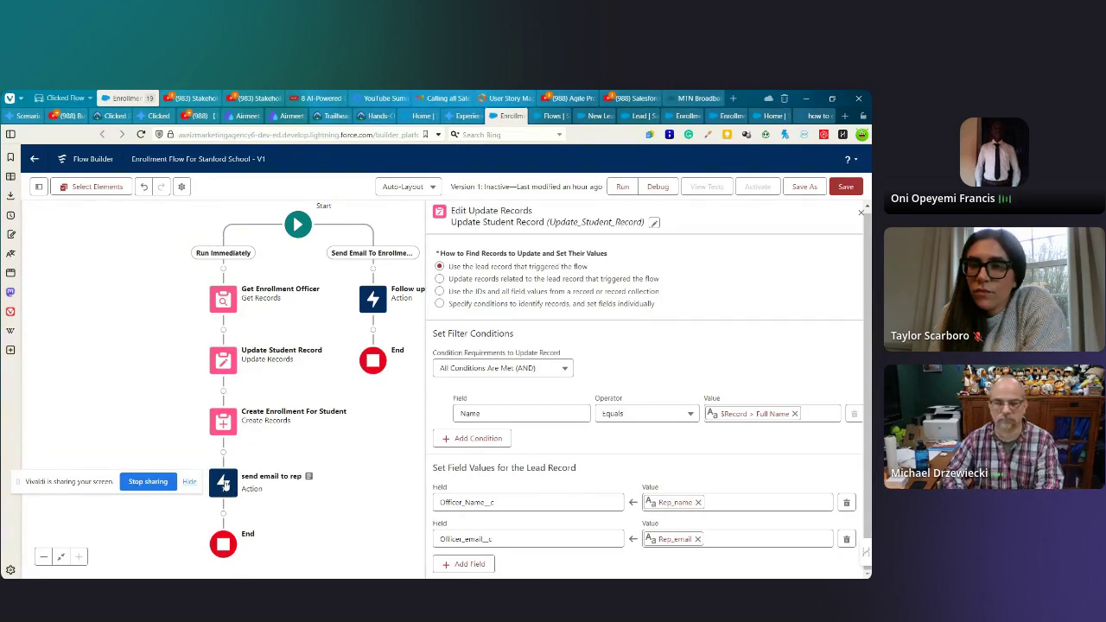
click(223, 483)
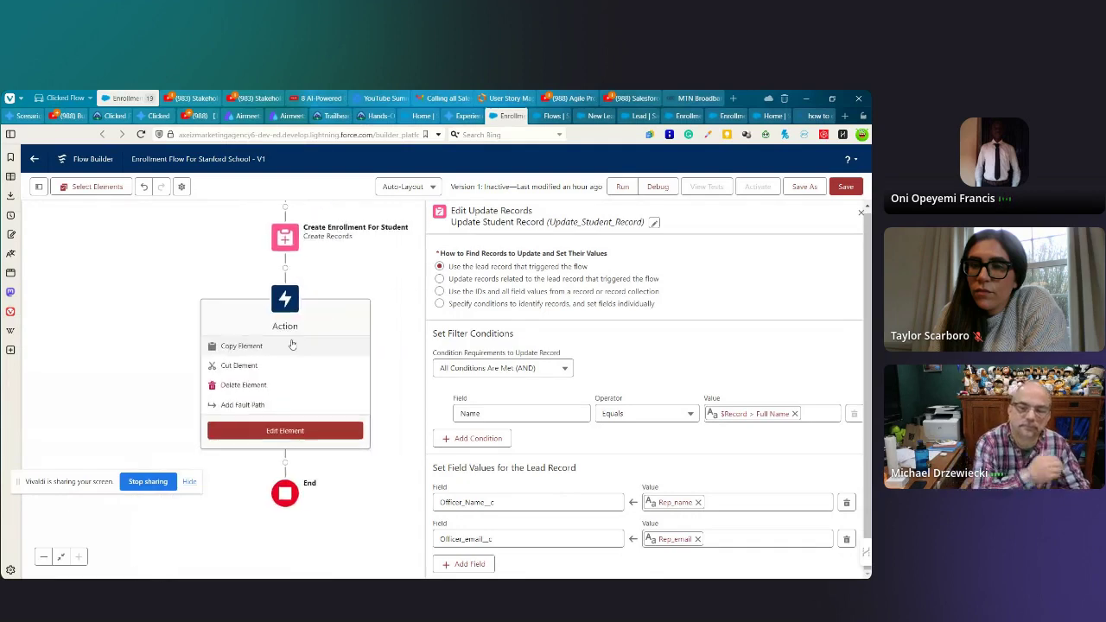
key(ctrl+c)
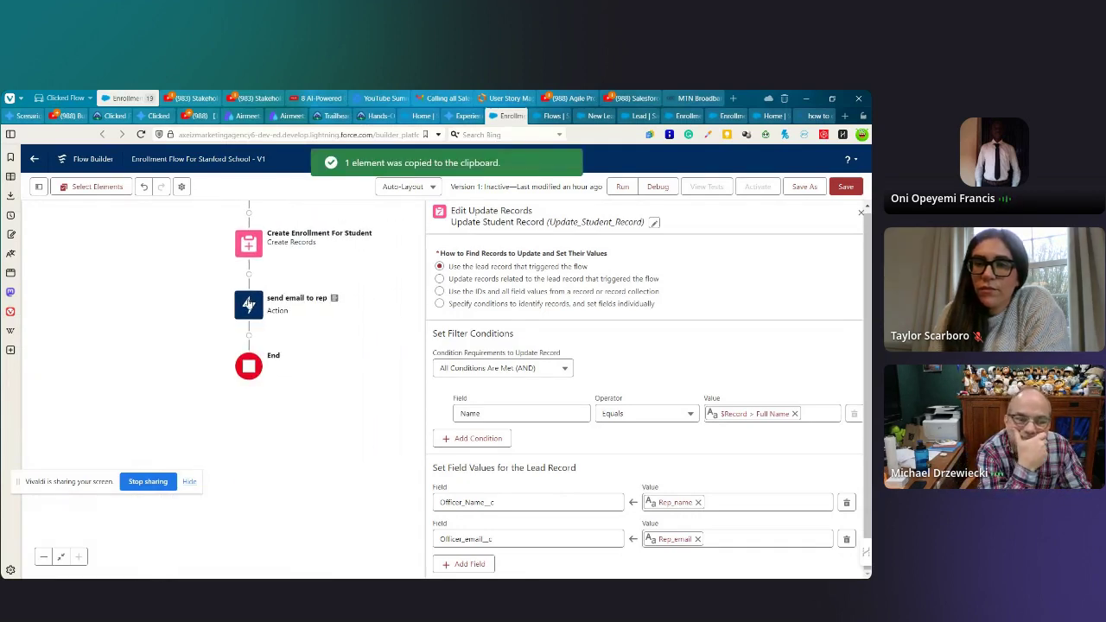
- Open the send email to rep settings and check its Body text template
click(248, 304)
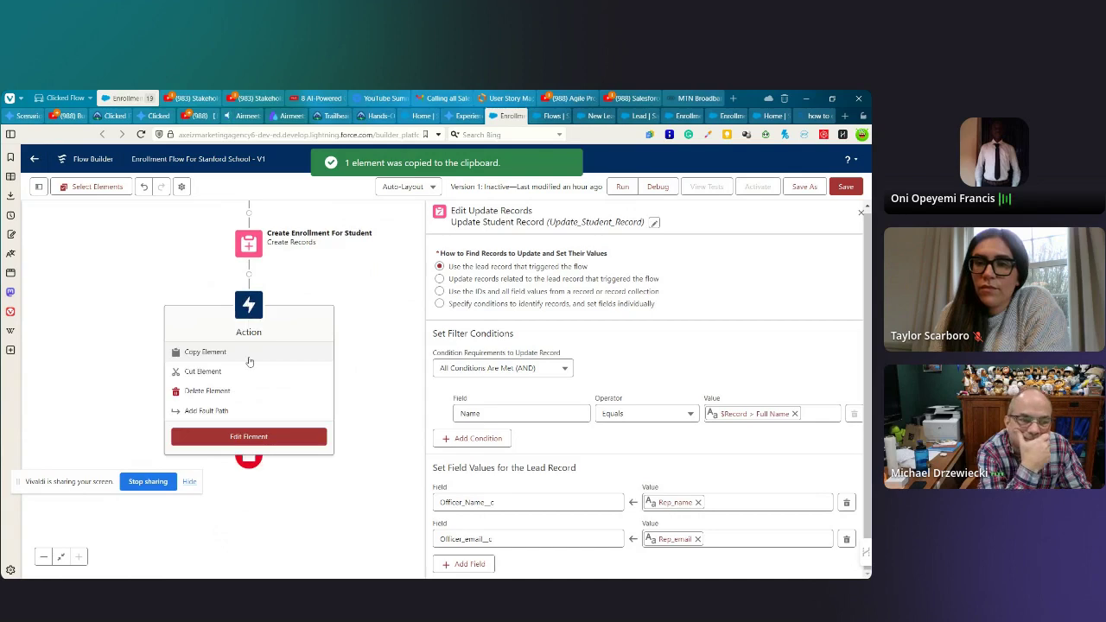
click(239, 437)
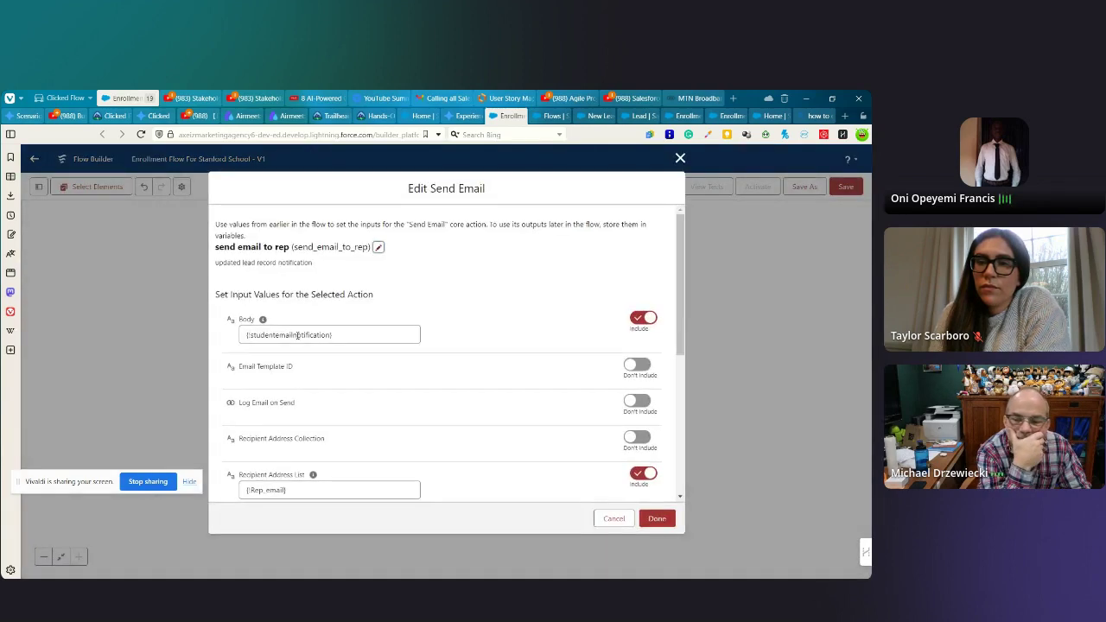
click(289, 335)
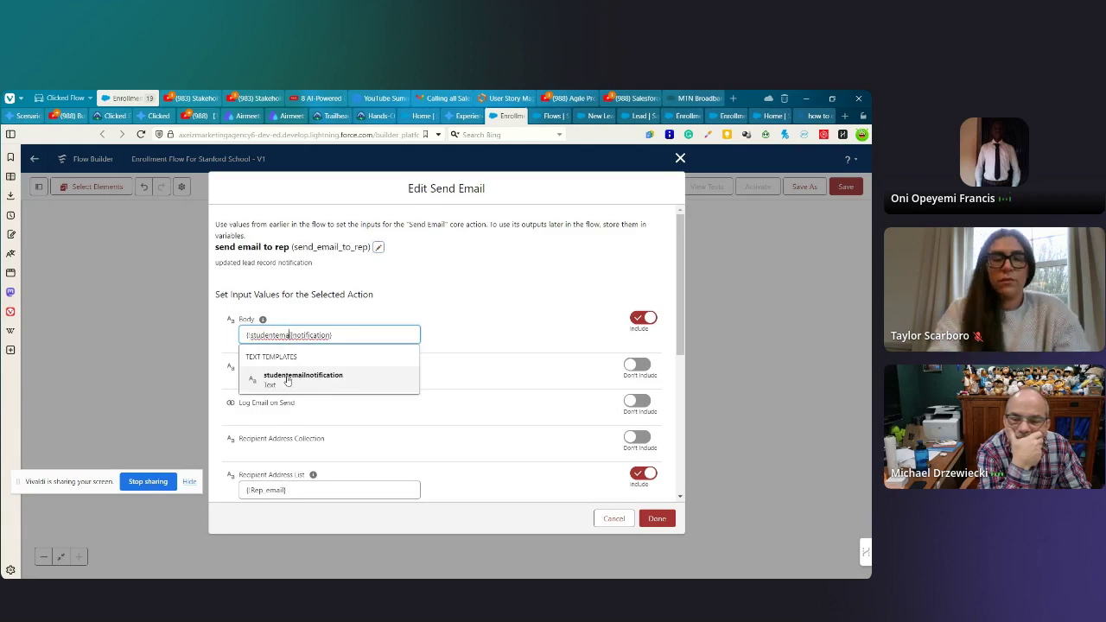
click(497, 303)
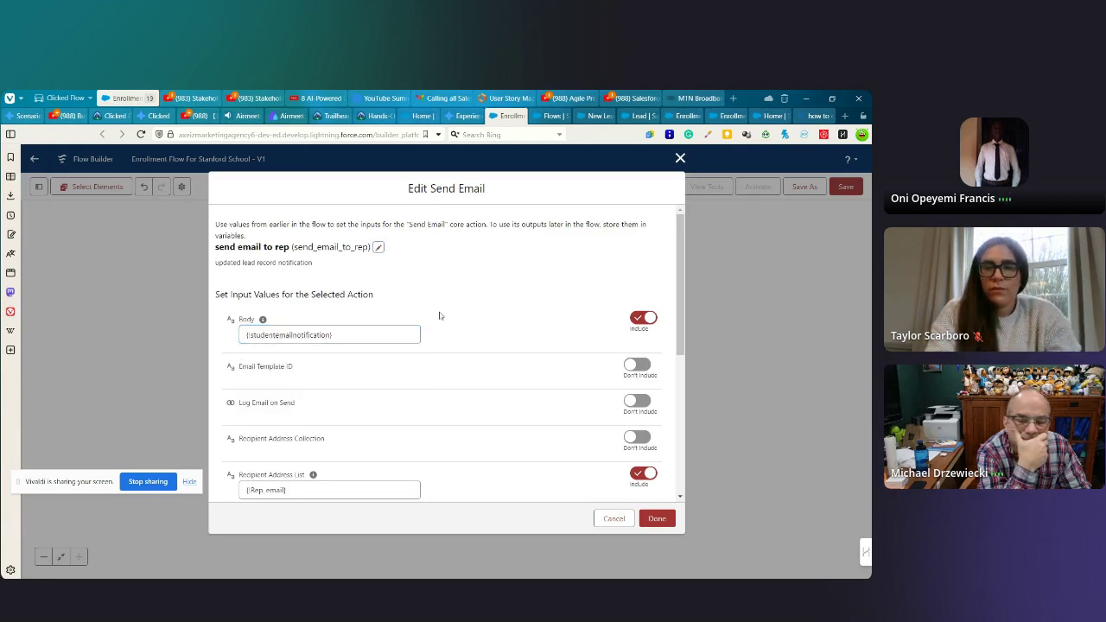
- Check Recipient Address List Rep_email, Recipient ID Rep_name and the Subject, then close the settings
scroll(334, 427, down, 1)
click(286, 377)
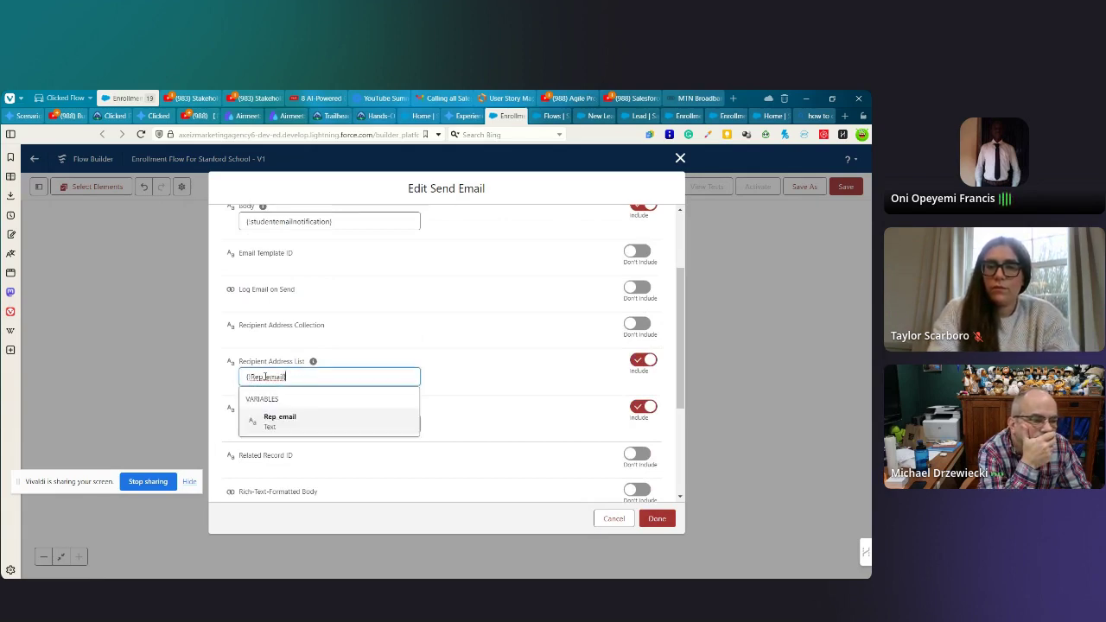
click(188, 383)
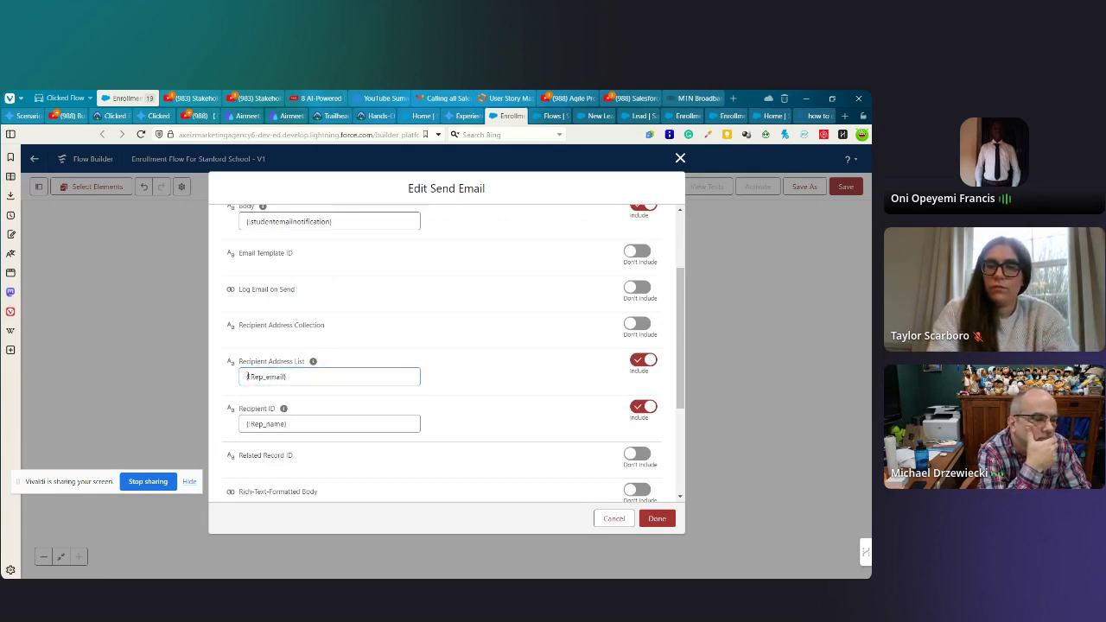
click(302, 423)
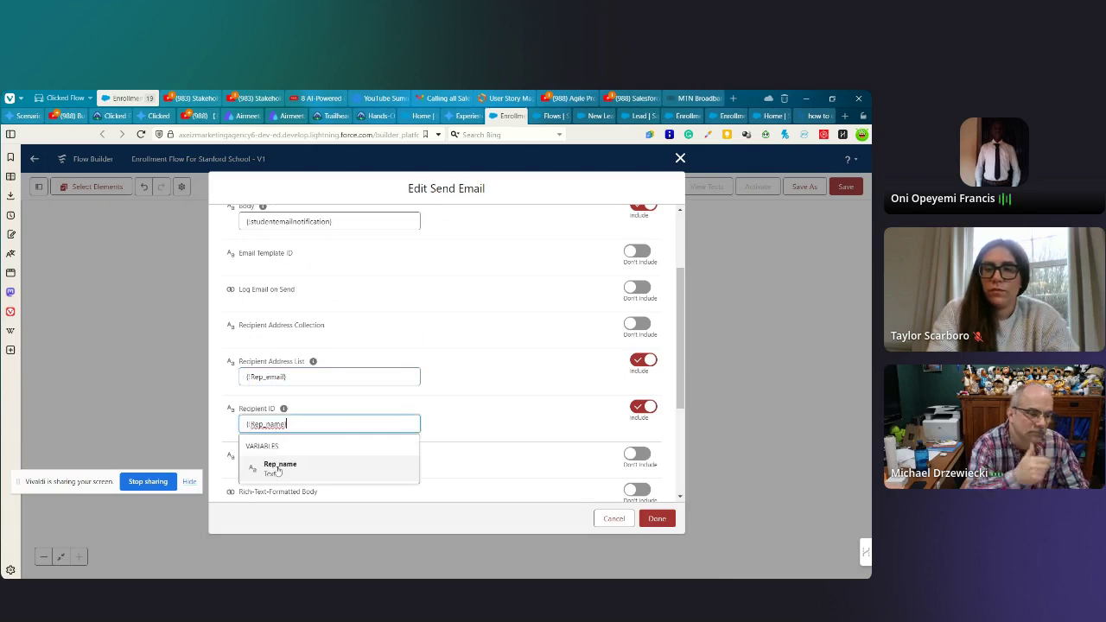
click(335, 406)
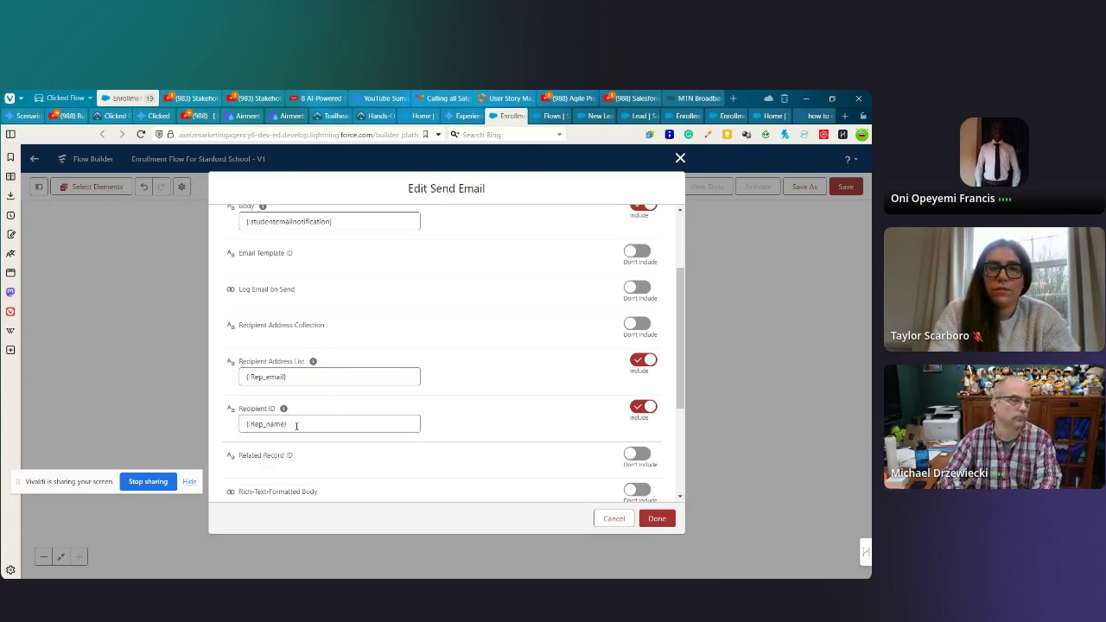
scroll(329, 415, down, 3)
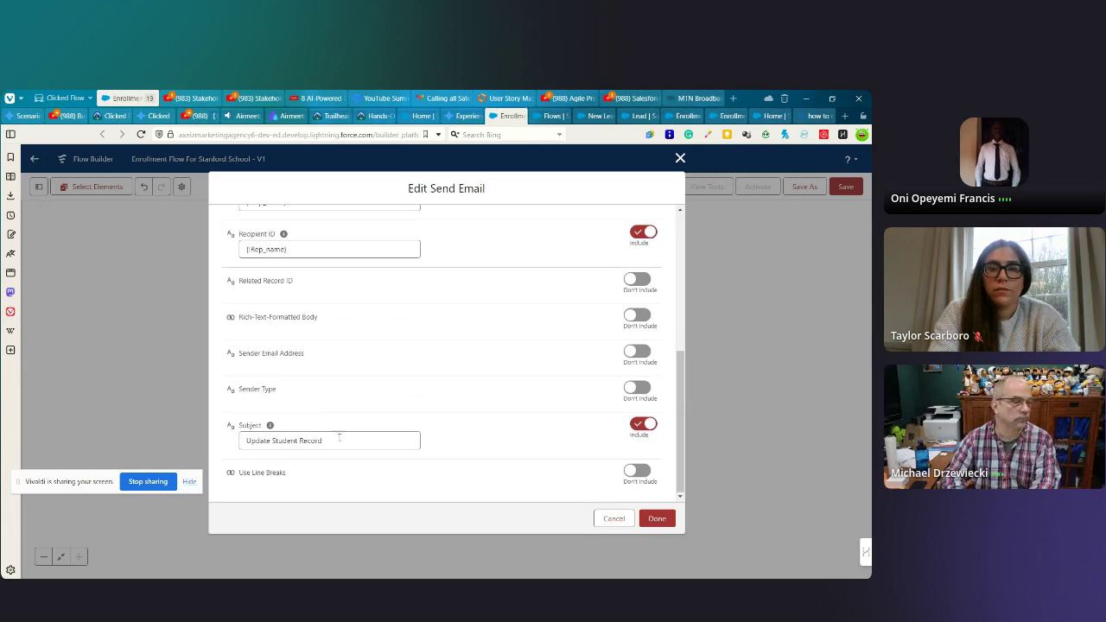
click(331, 441)
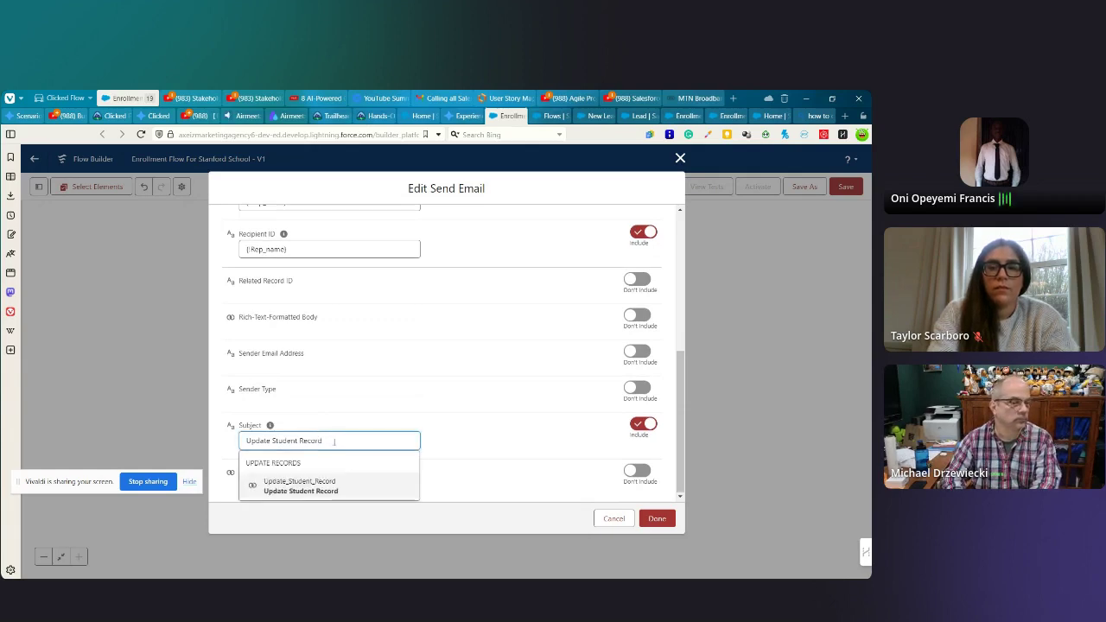
scroll(307, 412, up, 6)
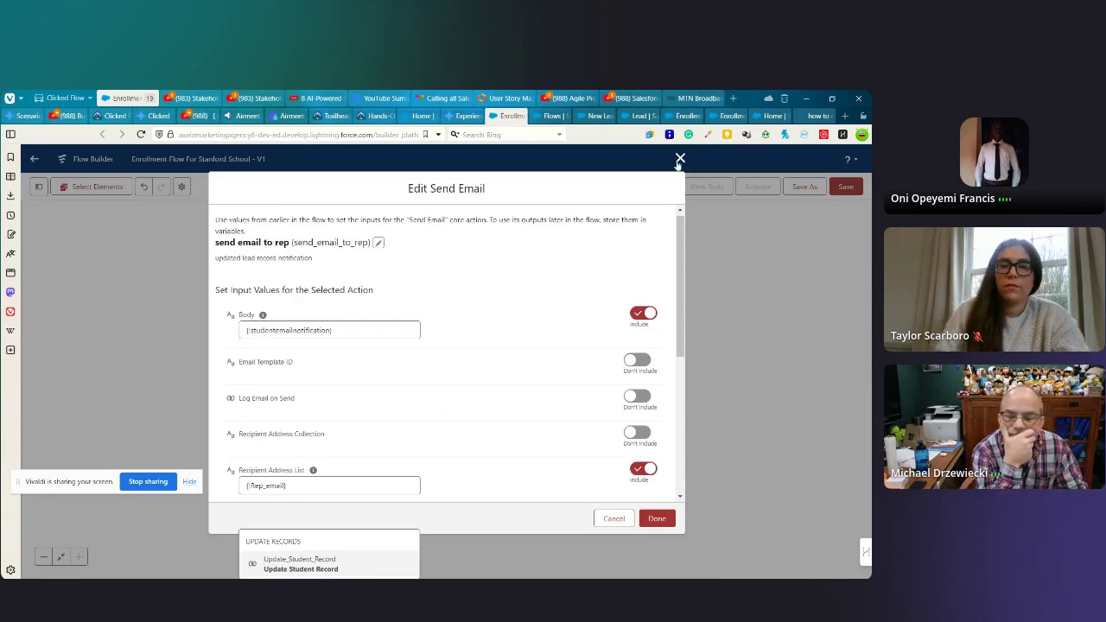
key(Escape)
key(Escape)
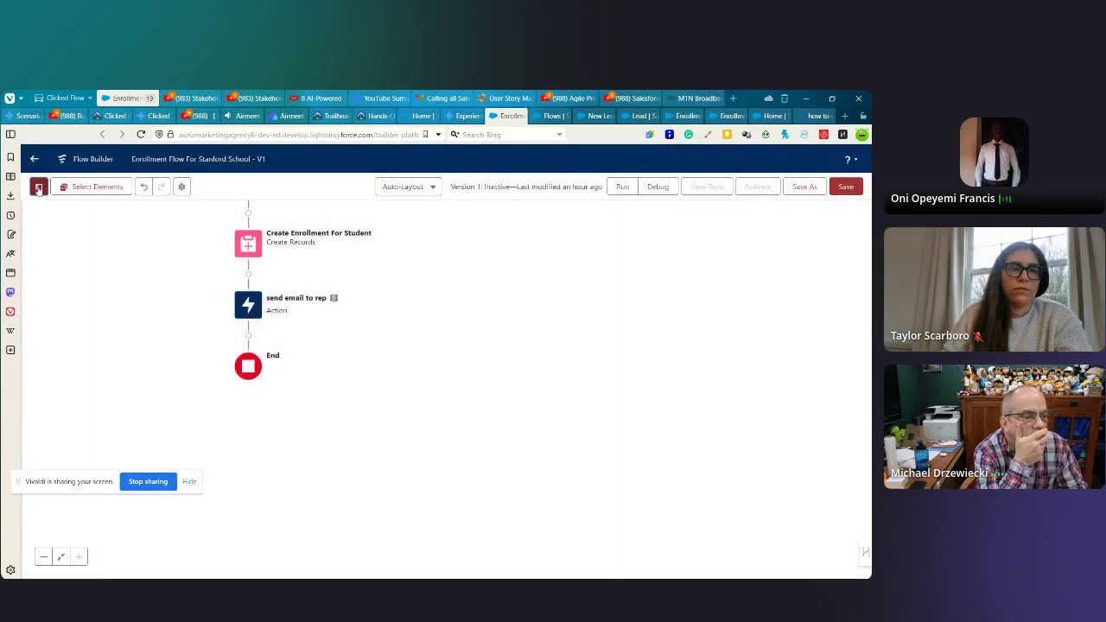
- Review the studentemailnotification template body citing {!$Record__Prior.Name} and close it unchanged
click(38, 186)
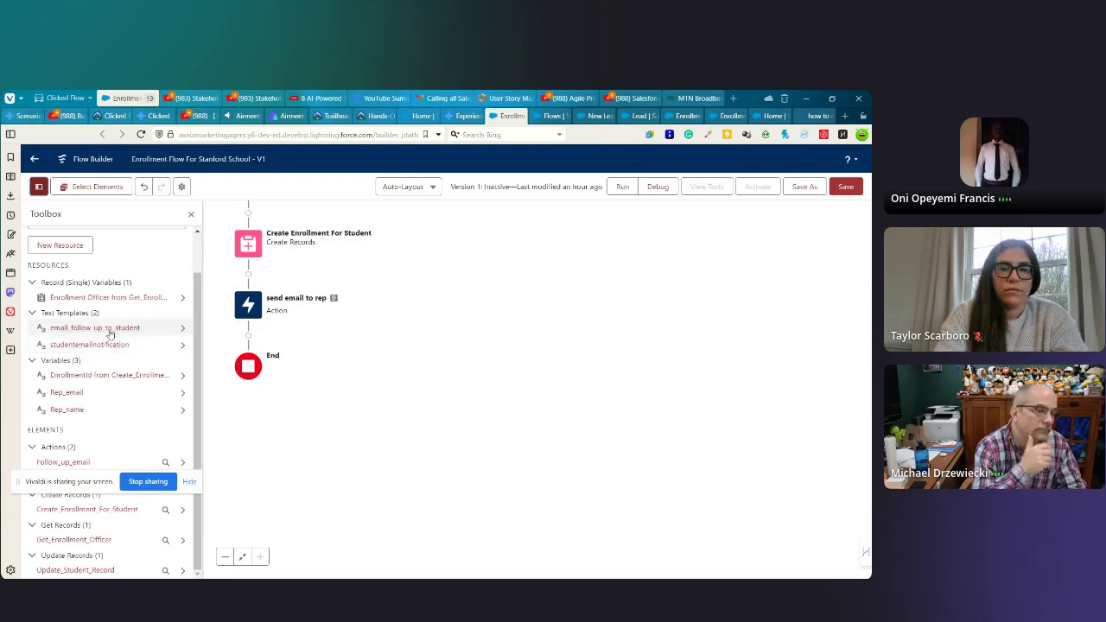
click(102, 349)
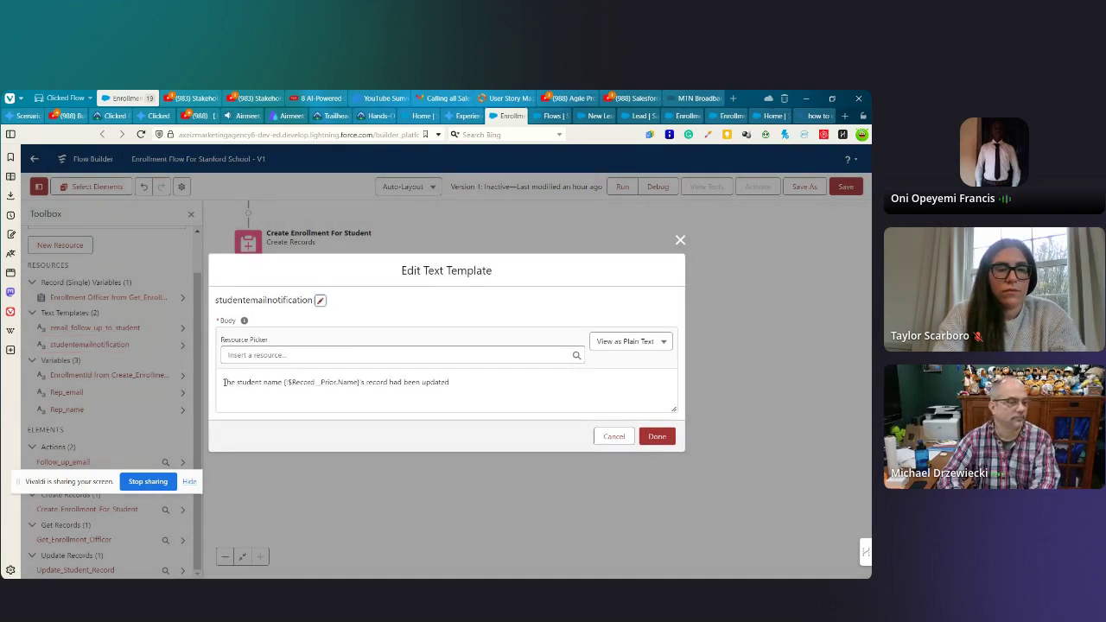
drag(224, 382, 359, 393)
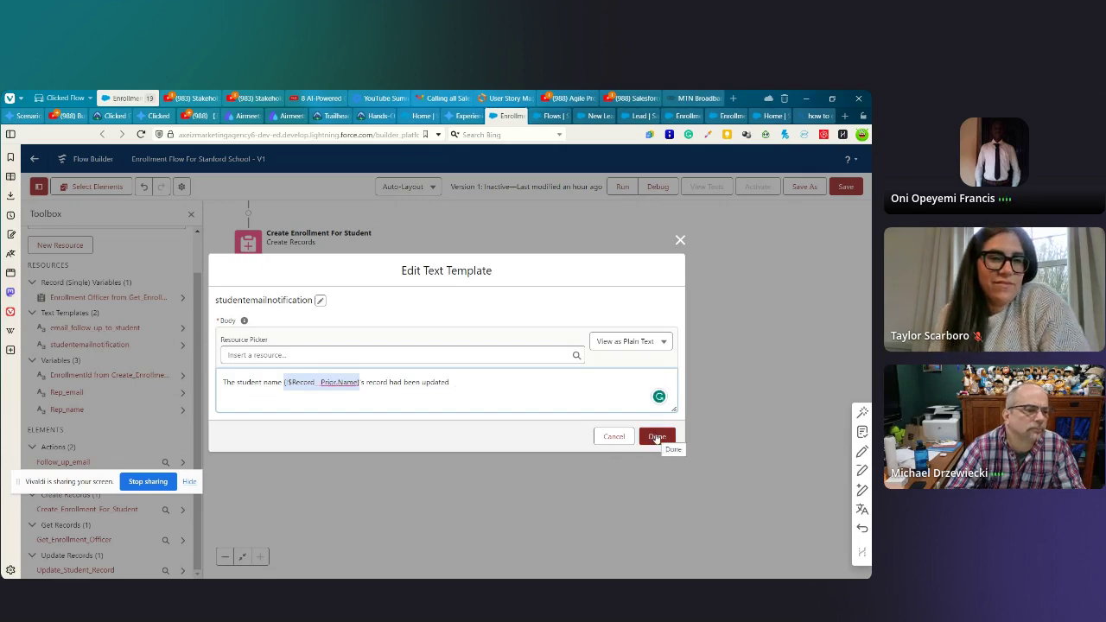
click(657, 437)
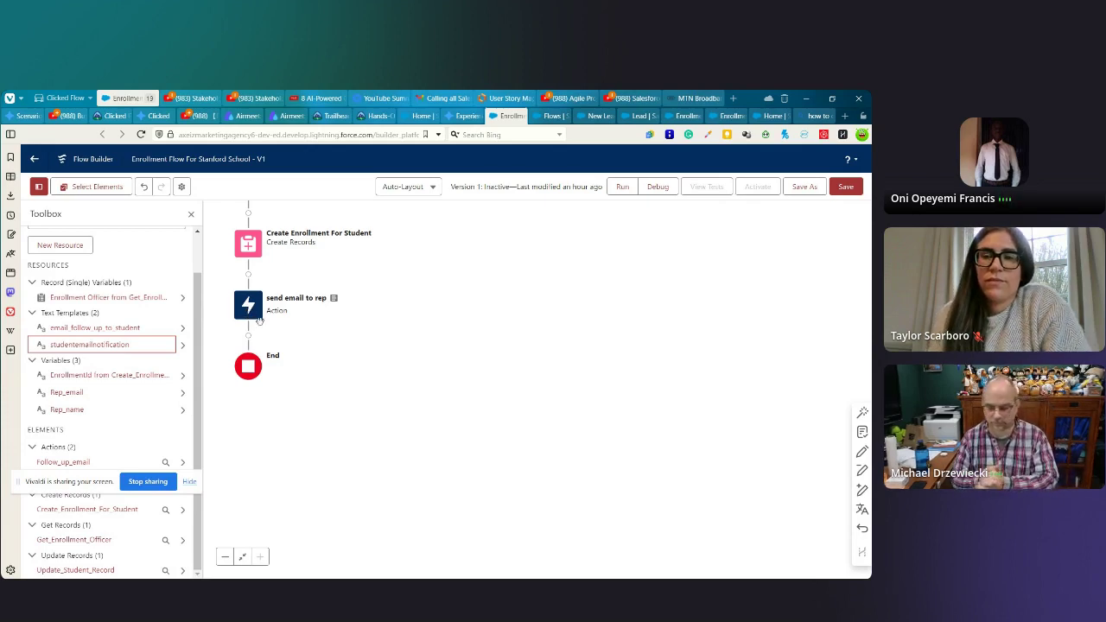
- Expand the Lead Start node to show its created-or-updated trigger, condition and two scheduled paths
scroll(279, 428, up, 5)
scroll(362, 436, down, 2)
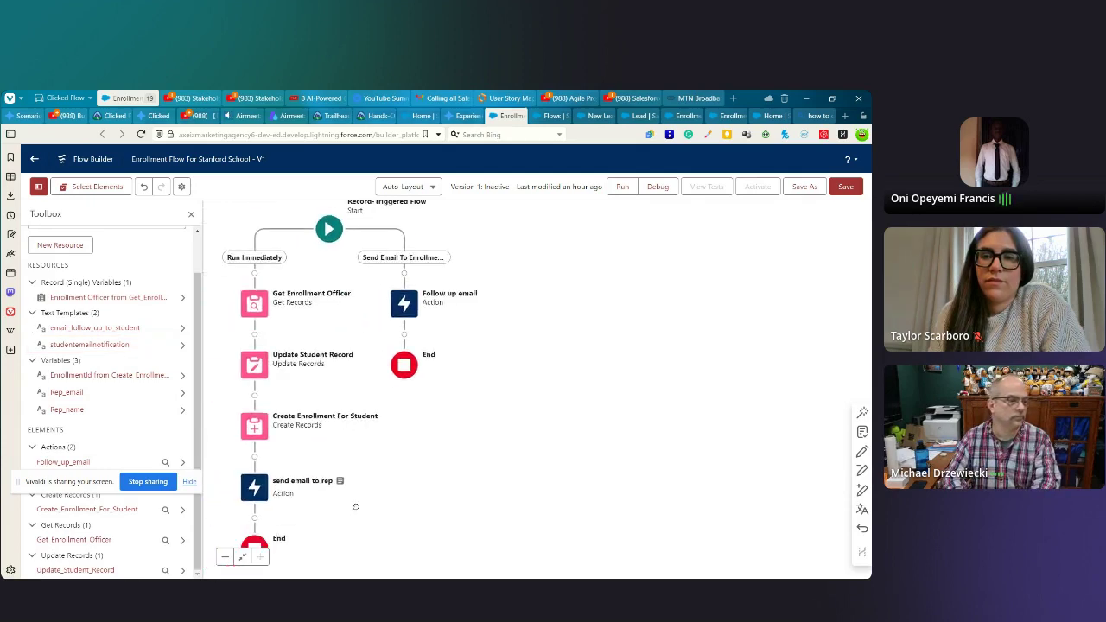
scroll(448, 444, up, 3)
scroll(398, 476, right, 1)
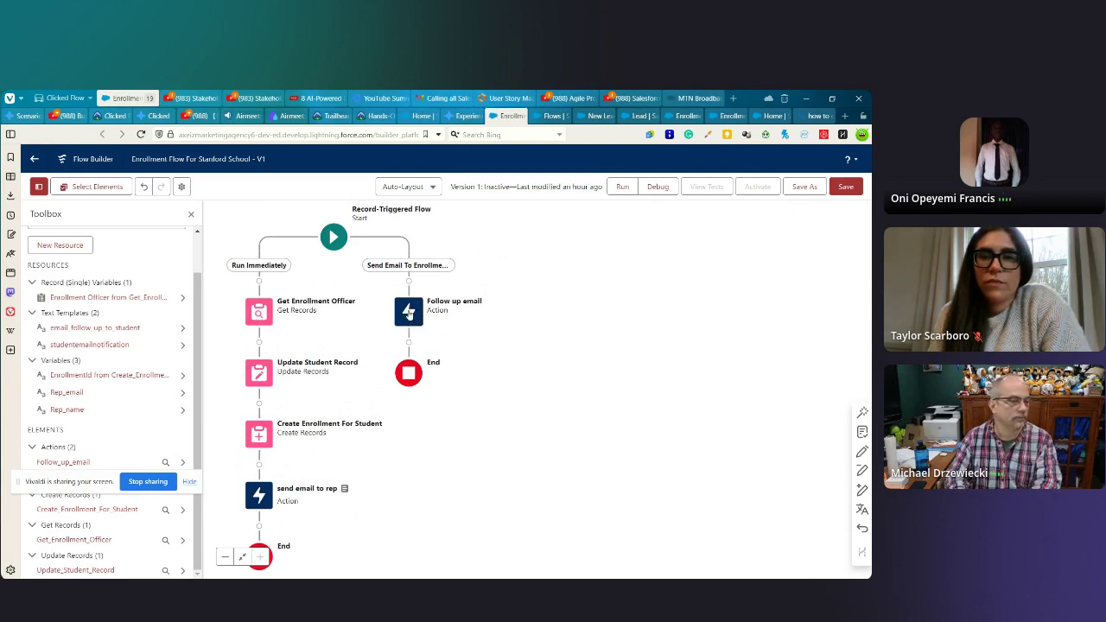
click(409, 313)
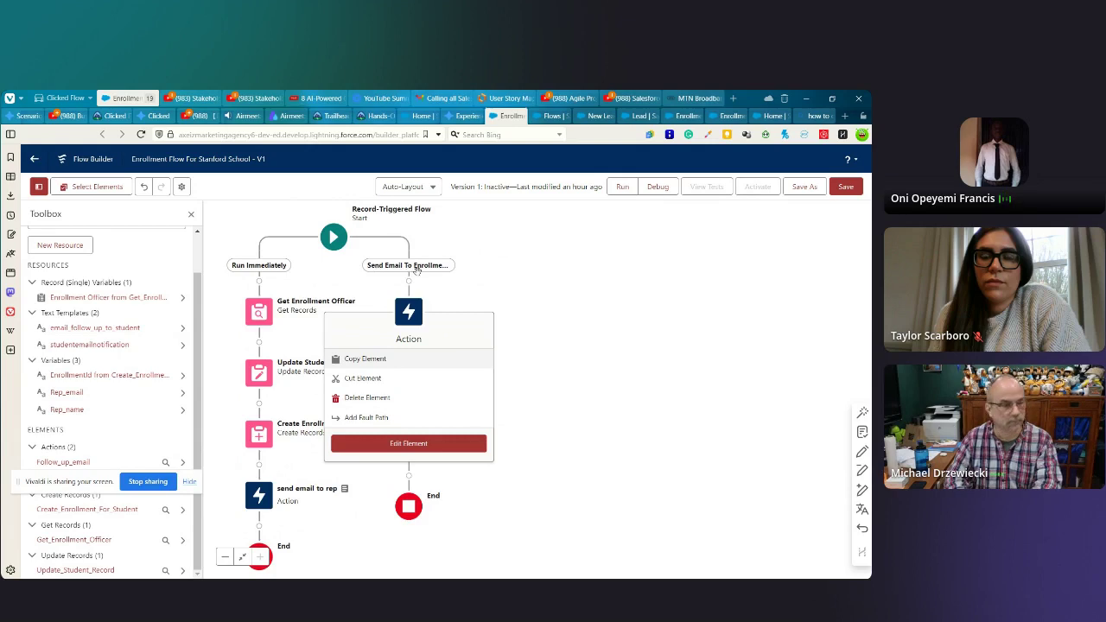
click(335, 239)
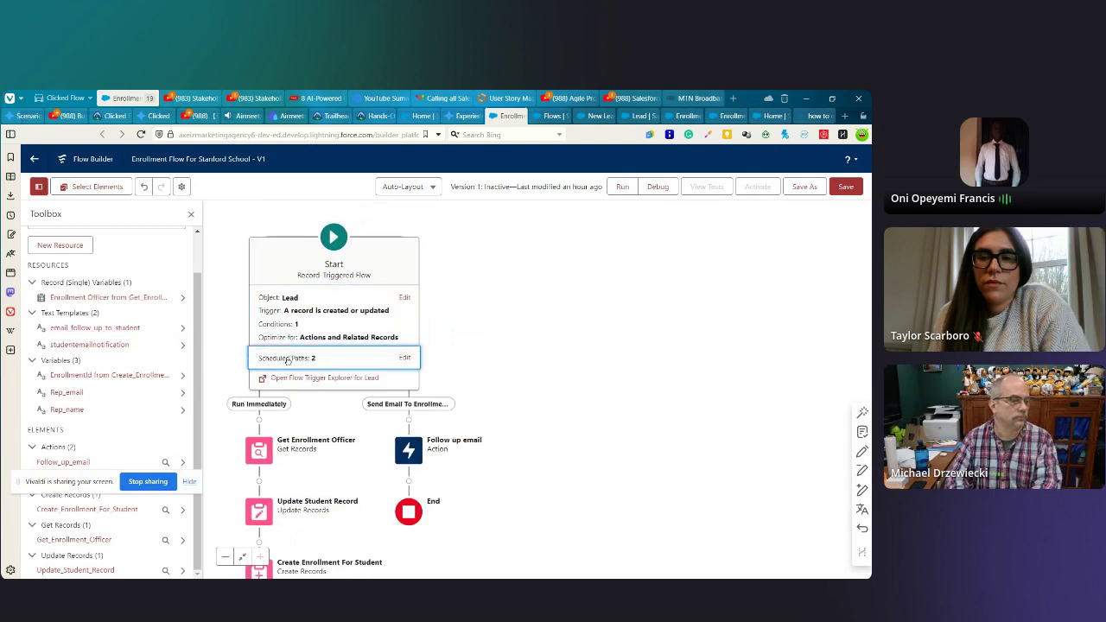
- Confirm Send Email To Enrollment Officer runs 6 Hours After Lead: Last Modified Date, then close the panel
click(375, 361)
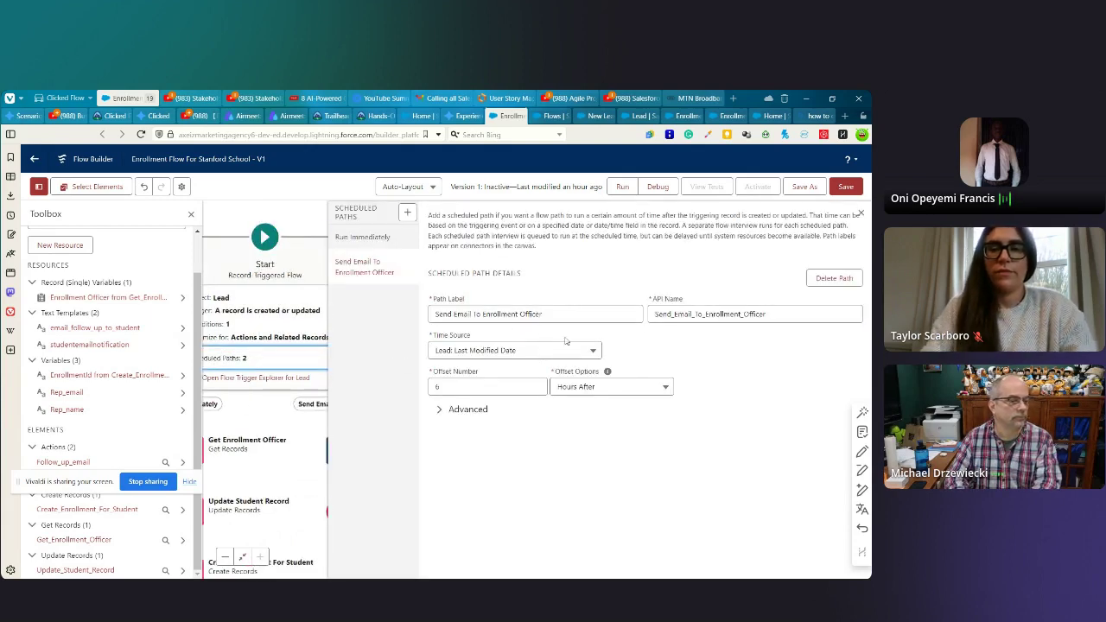
click(458, 351)
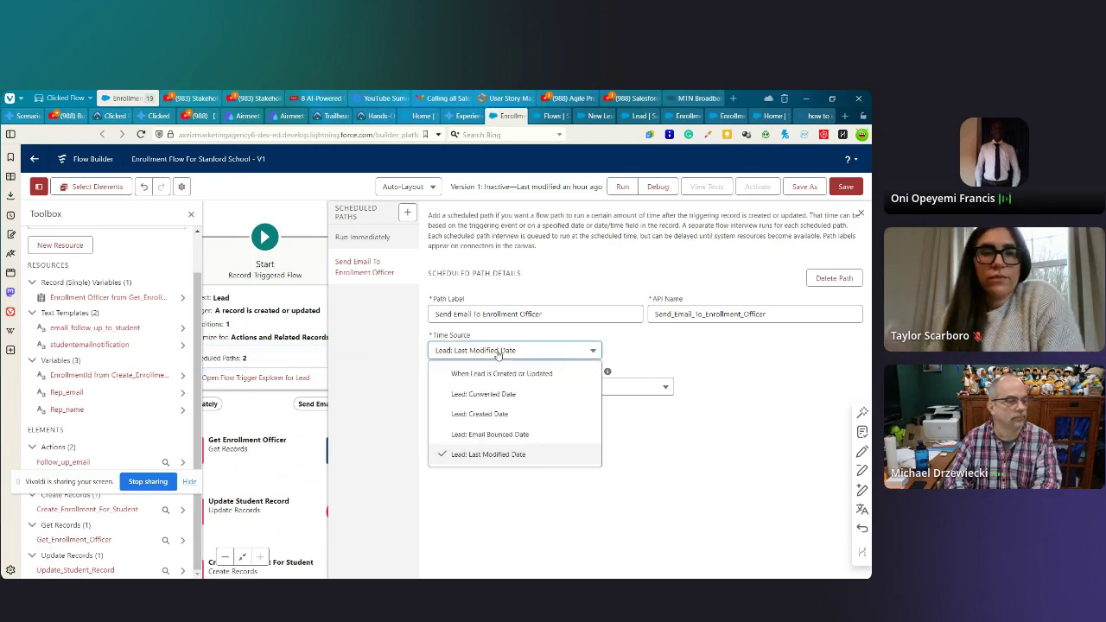
click(489, 454)
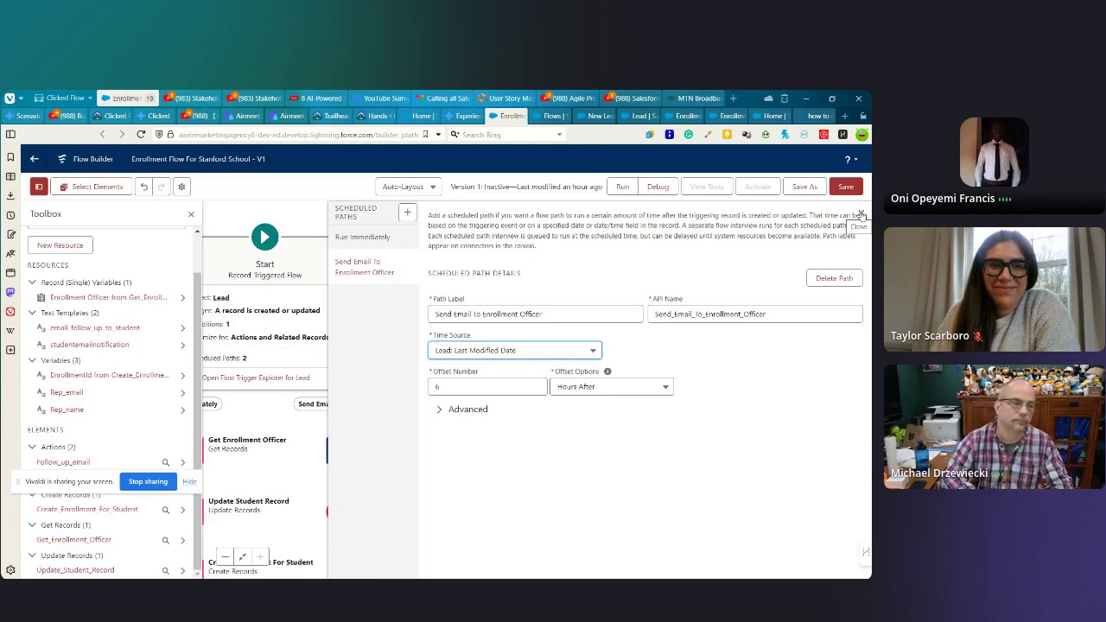
click(498, 351)
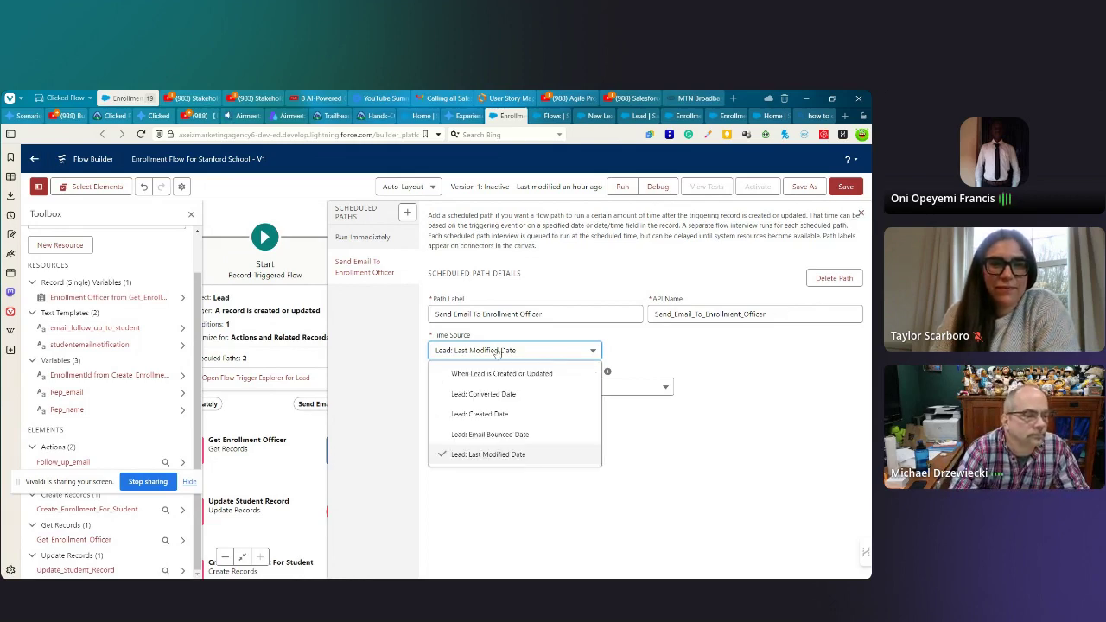
click(497, 350)
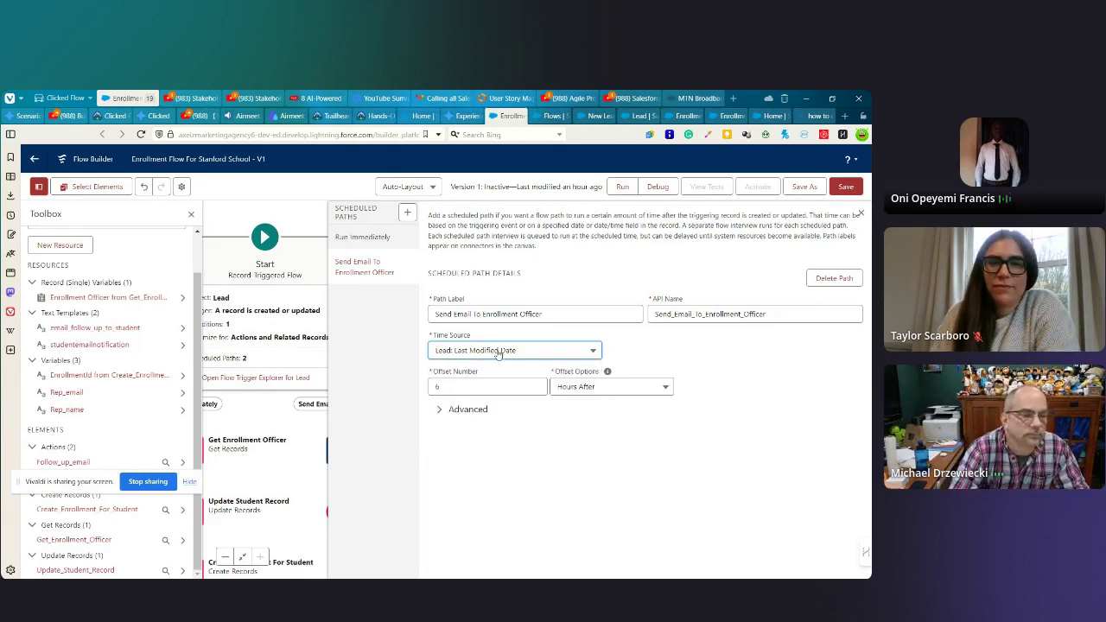
click(458, 388)
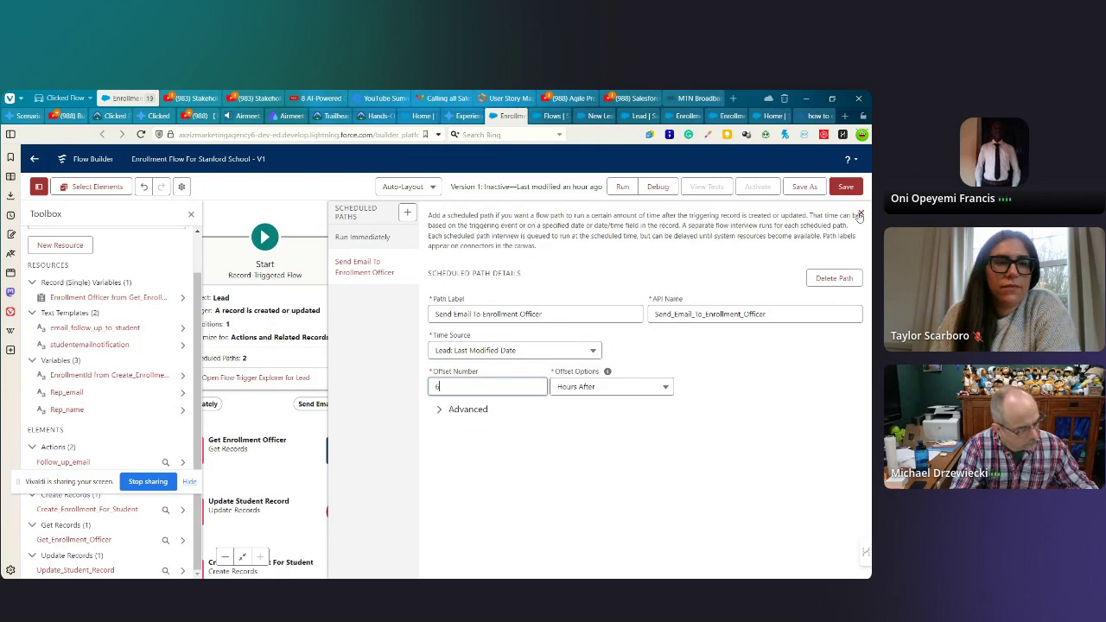
click(861, 215)
drag(403, 413, 606, 329)
scroll(377, 393, down, 3)
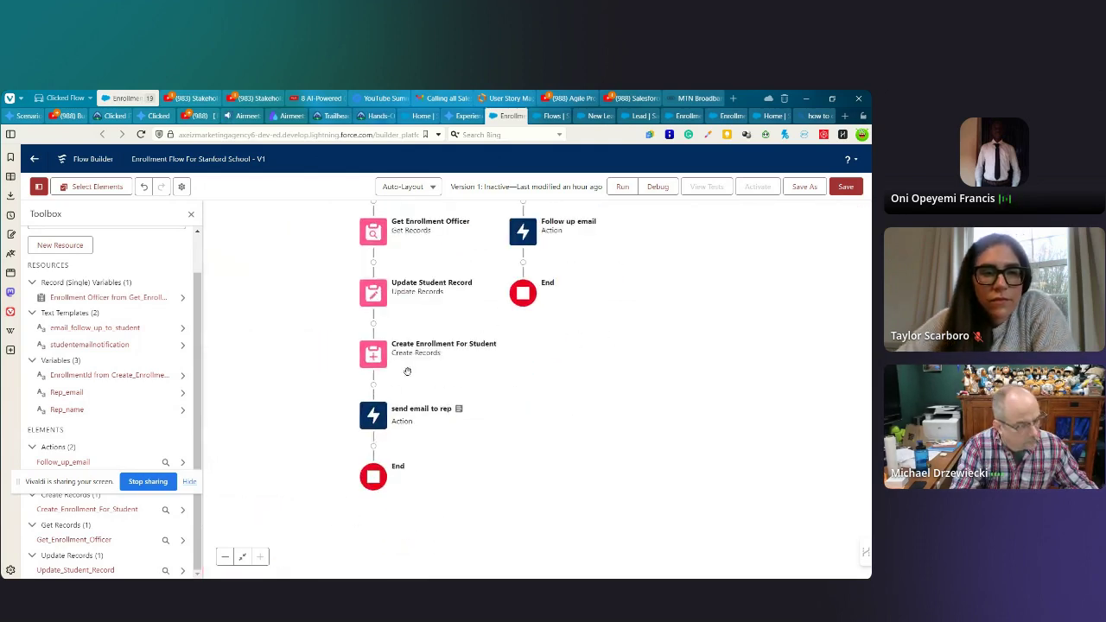
drag(377, 392, 274, 421)
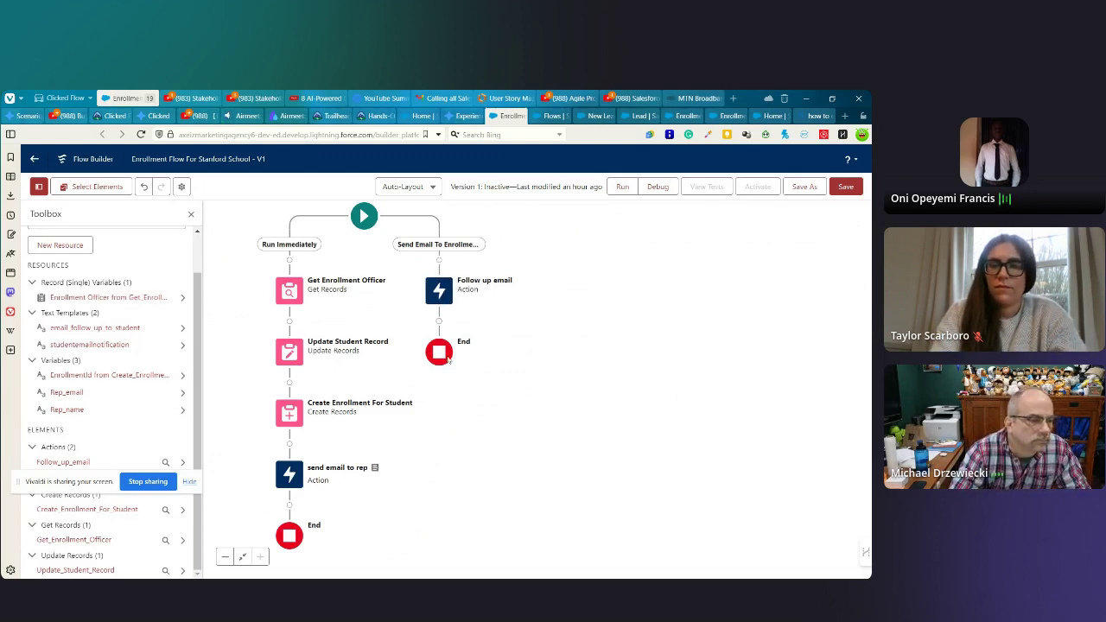
drag(385, 481, 373, 498)
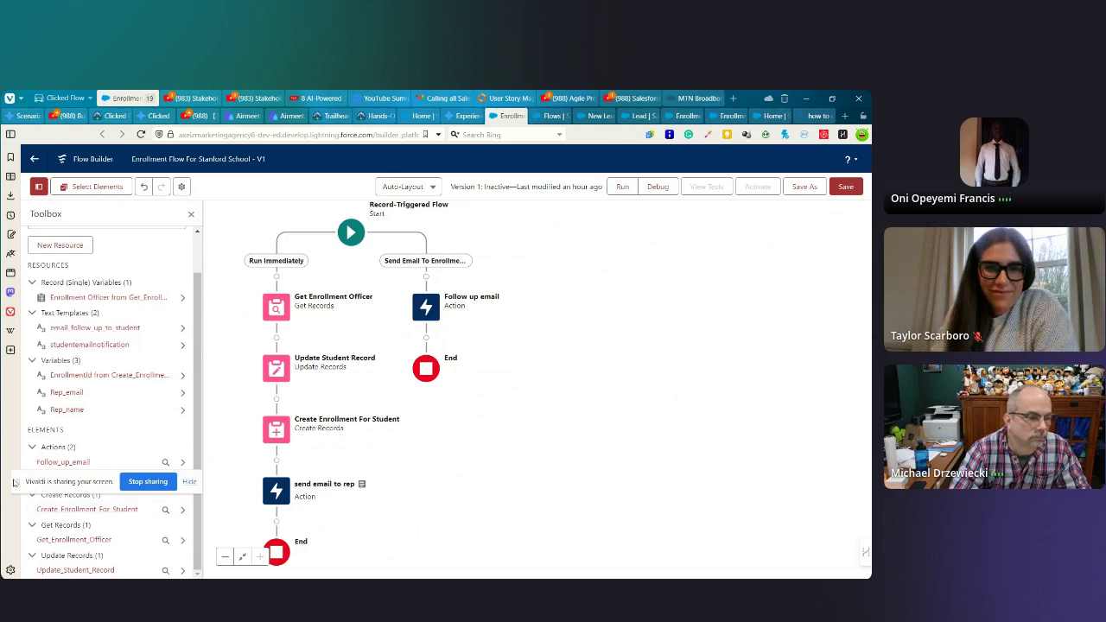
drag(17, 484, 439, 550)
drag(449, 488, 513, 501)
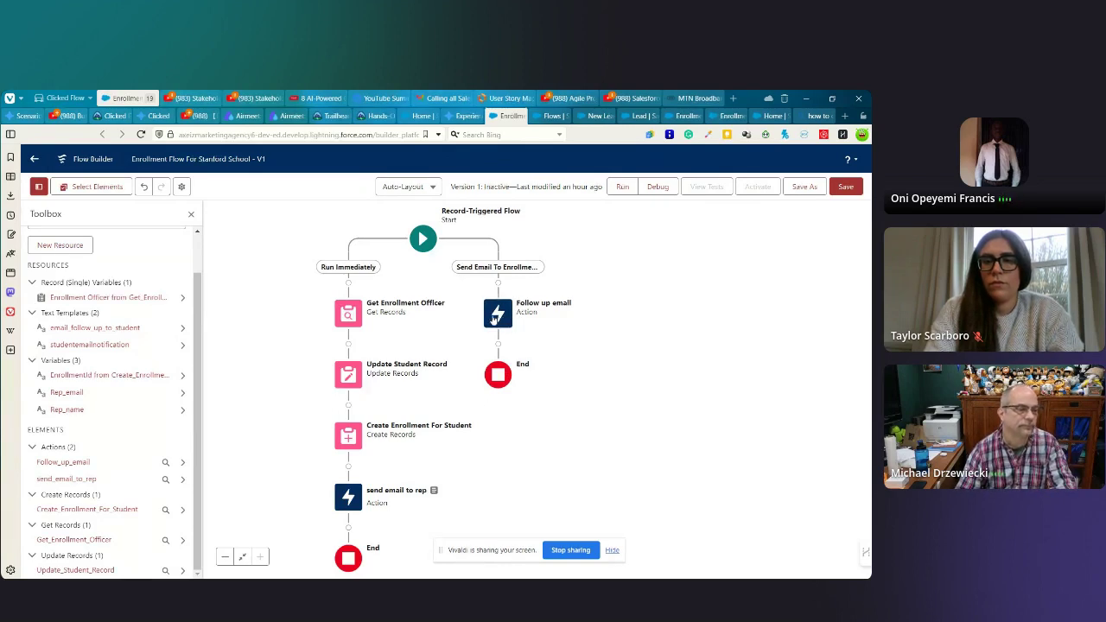
- Reopen the Scheduled Paths settings from the Start node's trigger details
click(499, 317)
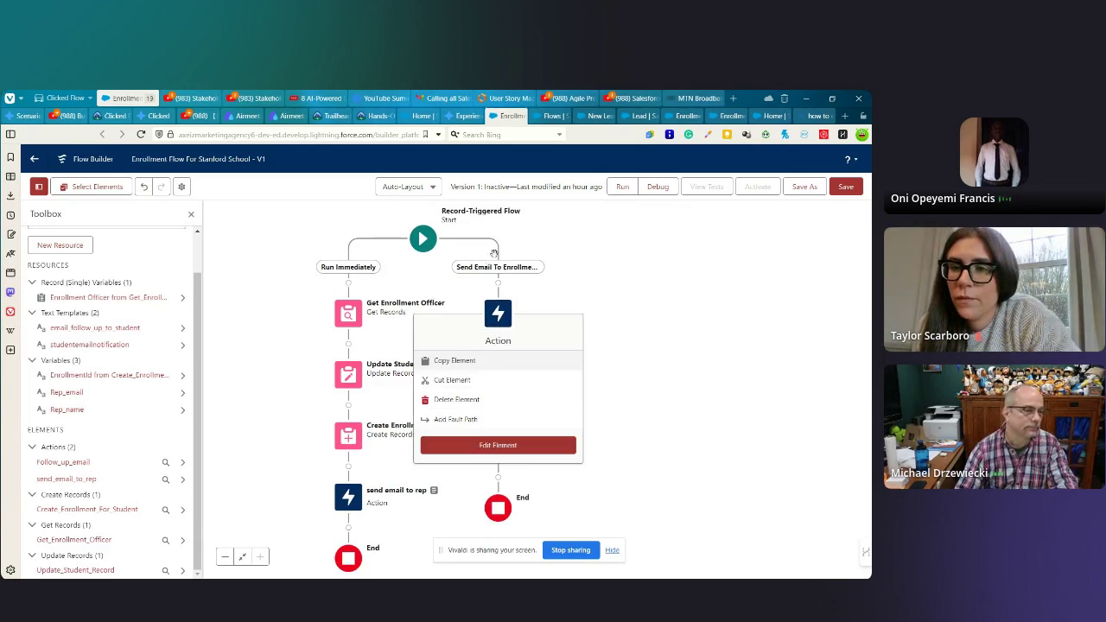
click(425, 241)
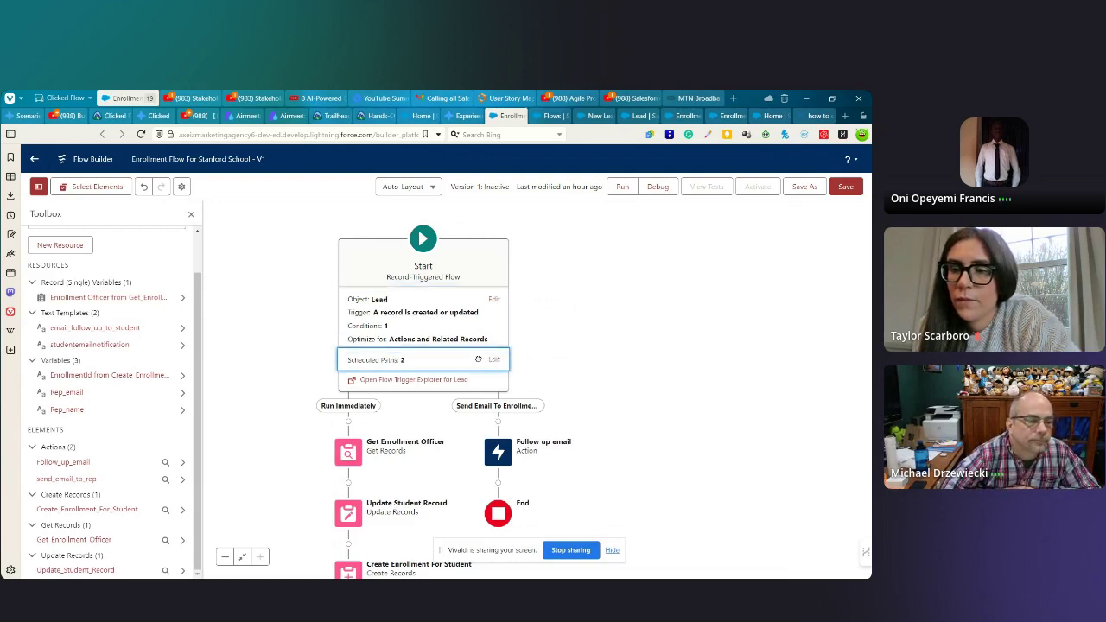
click(494, 360)
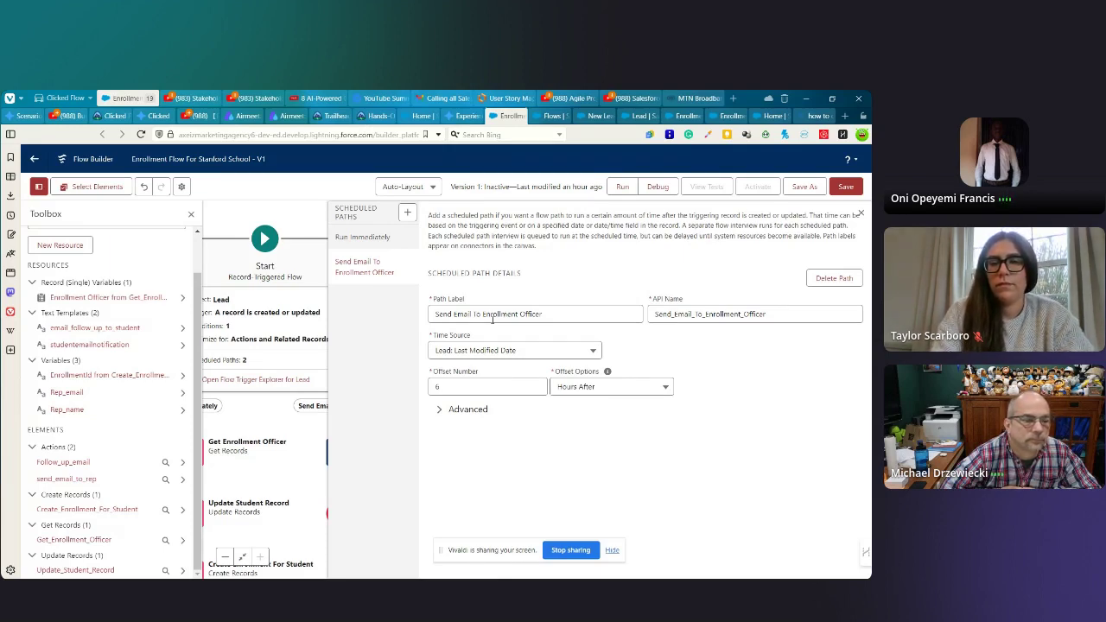
- Change the path's time source from Lead: Last Modified Date to Lead: Created Date, keeping 6 Hours After
click(193, 216)
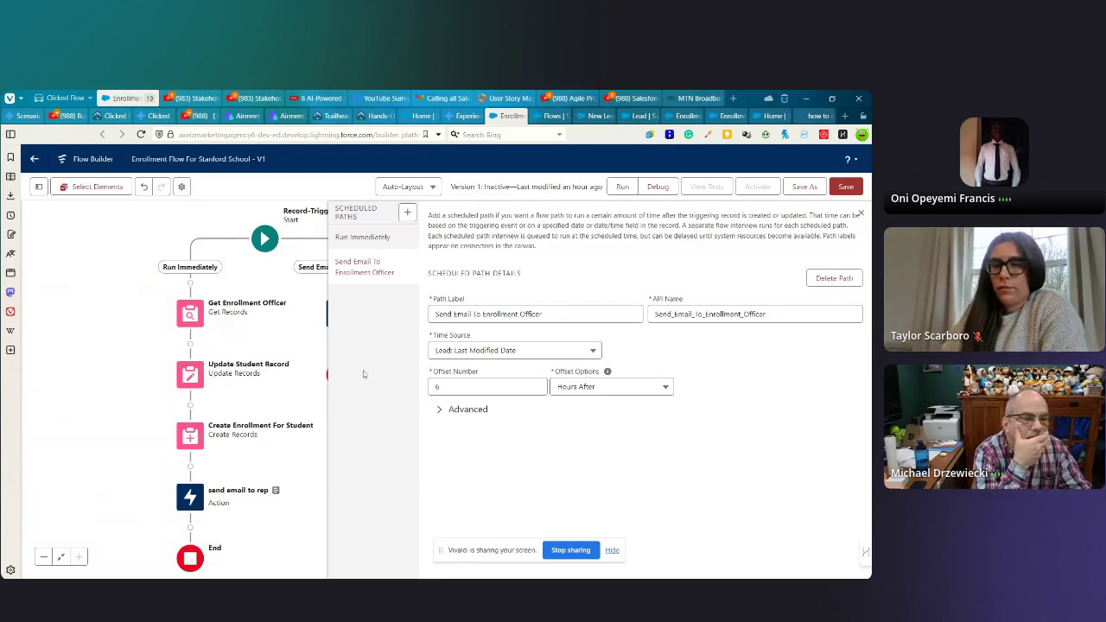
drag(276, 320, 173, 311)
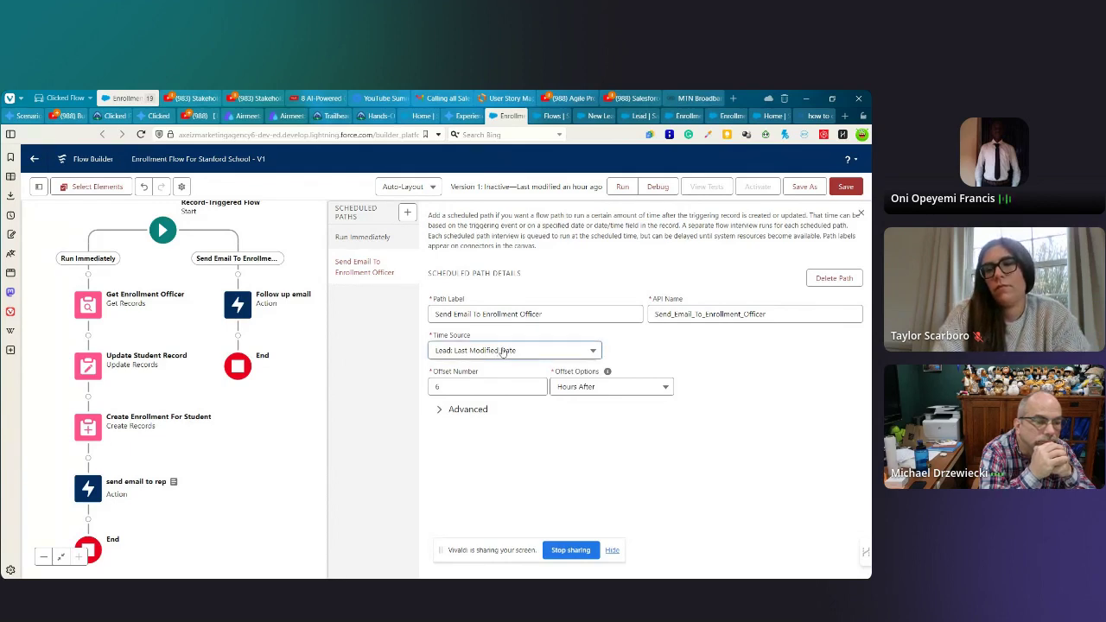
click(502, 352)
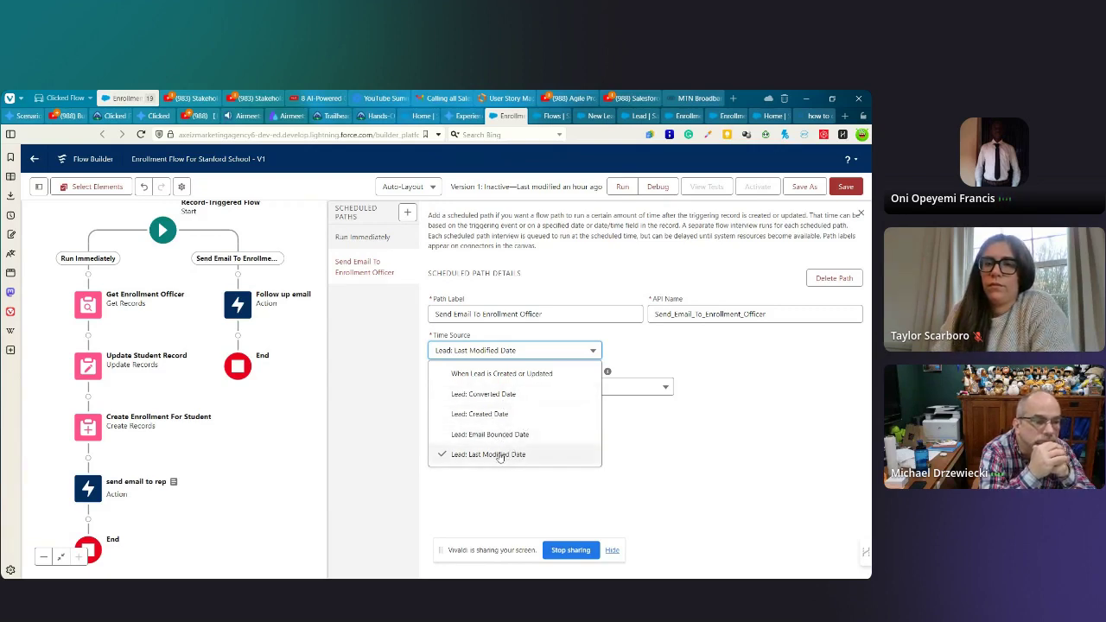
click(495, 456)
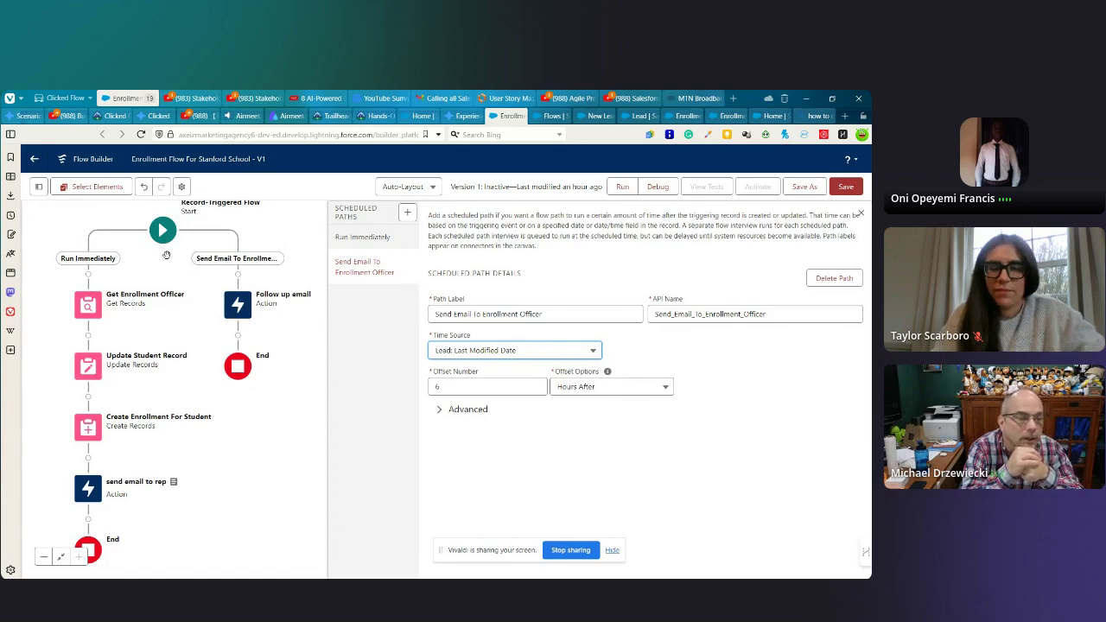
click(493, 351)
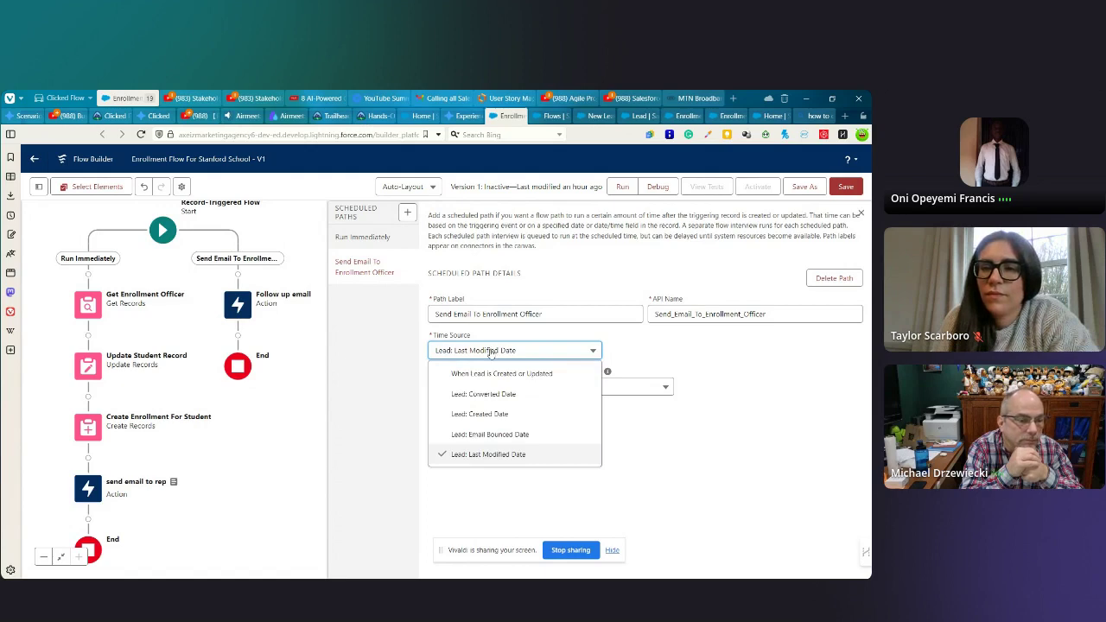
click(485, 376)
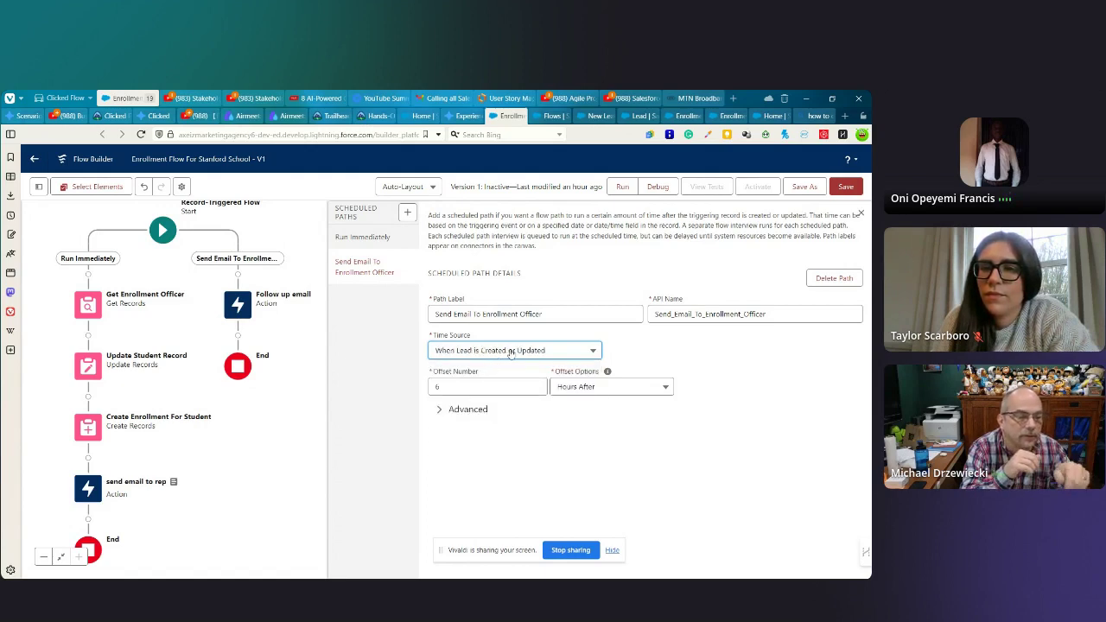
click(511, 350)
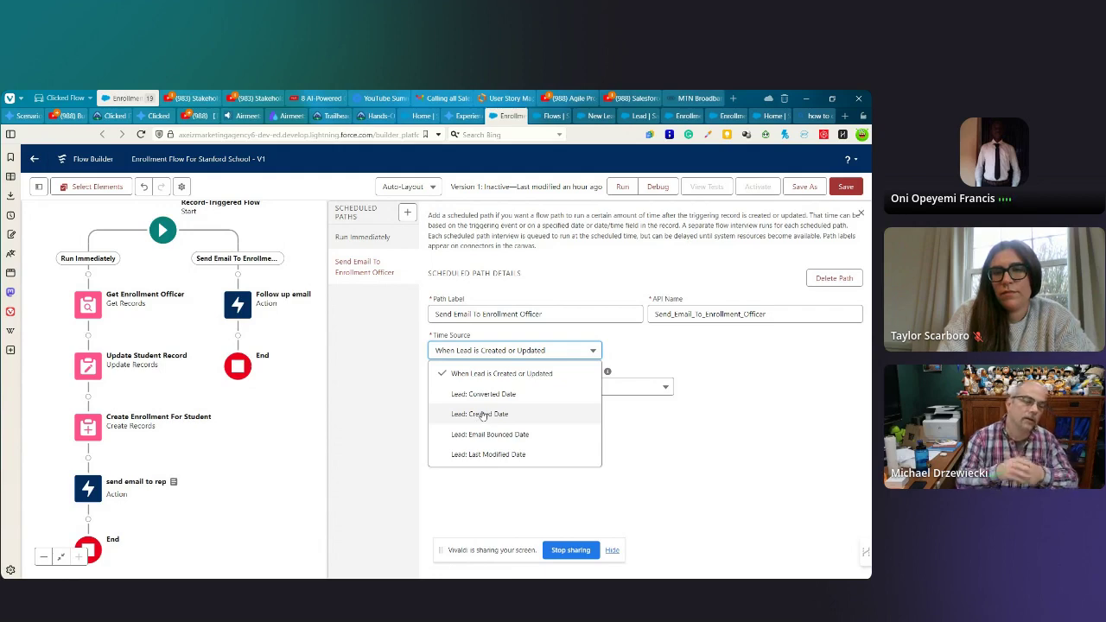
click(483, 415)
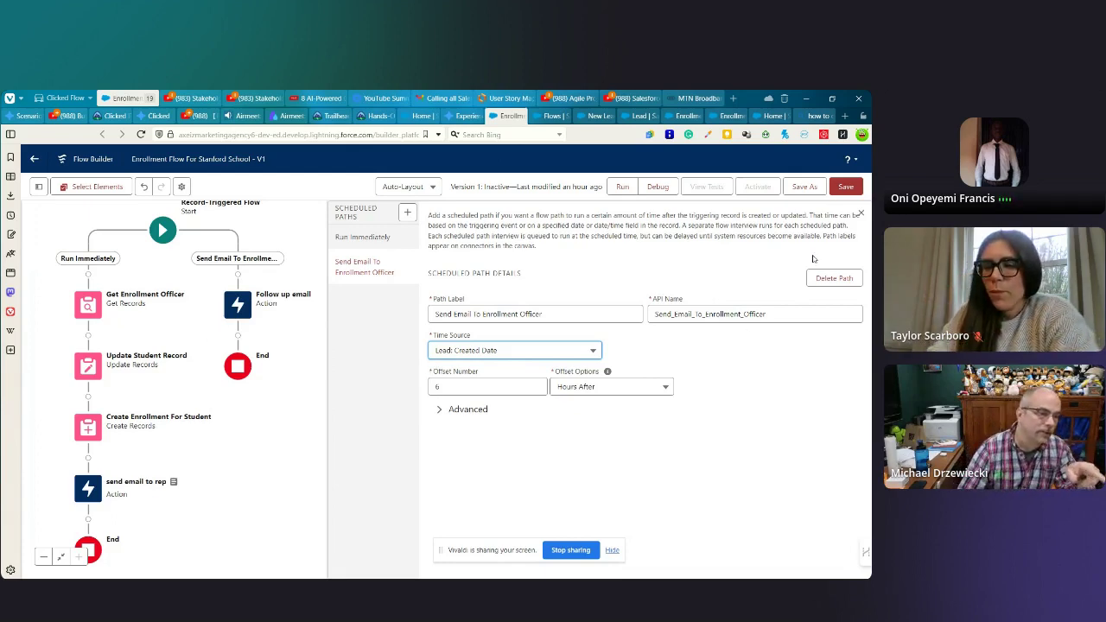
- Close the Scheduled Paths panel and add a Decision at the start of the Send Email path
click(861, 212)
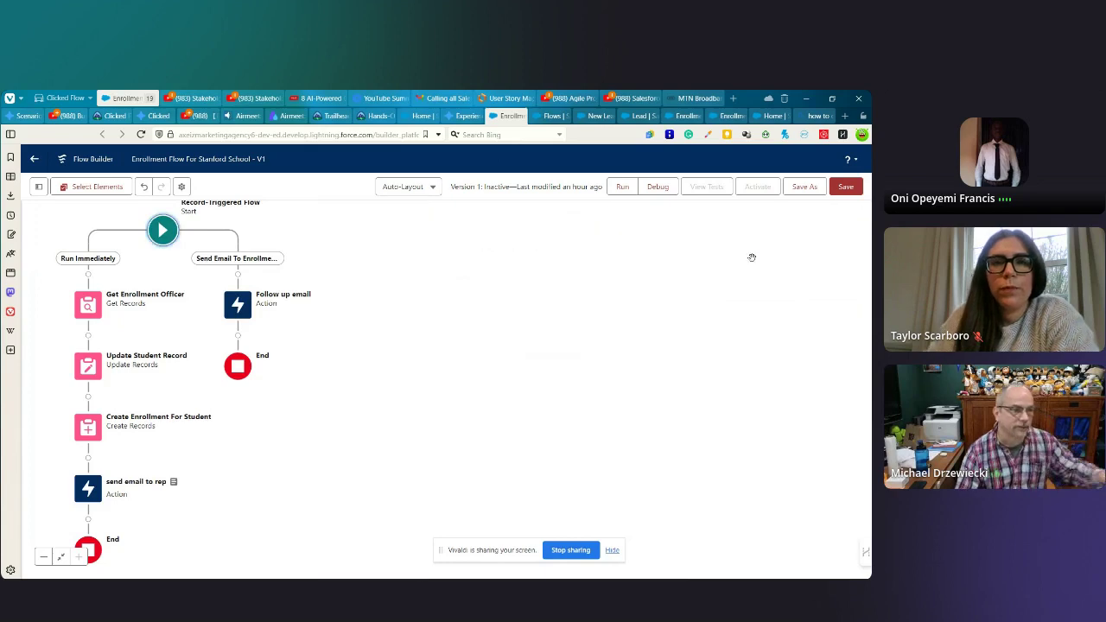
drag(260, 396, 423, 429)
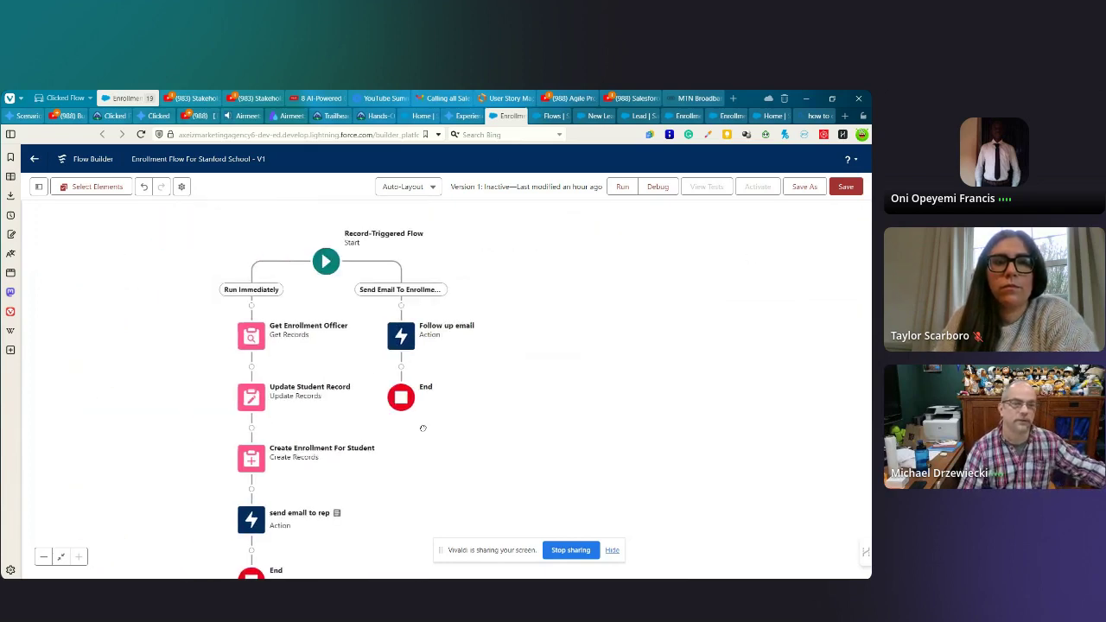
click(401, 307)
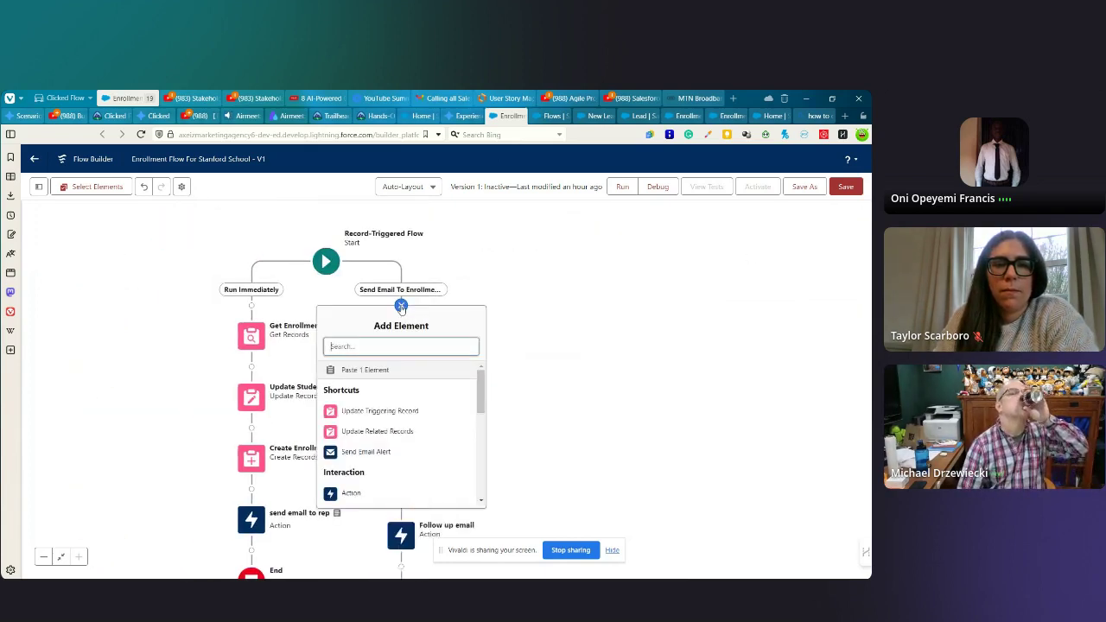
scroll(375, 424, down, 5)
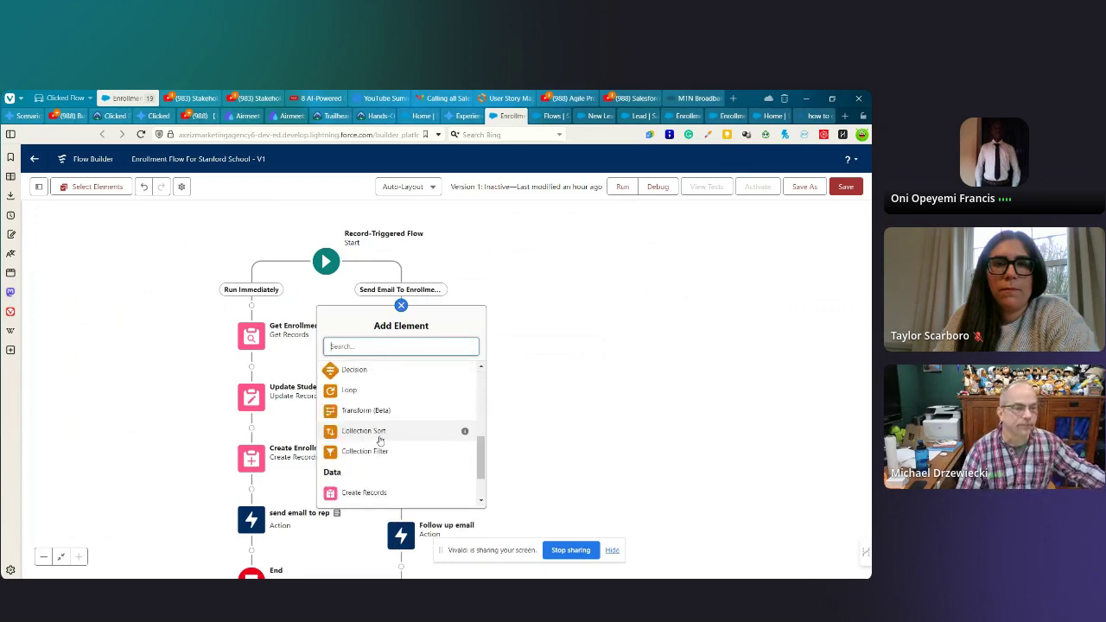
click(354, 370)
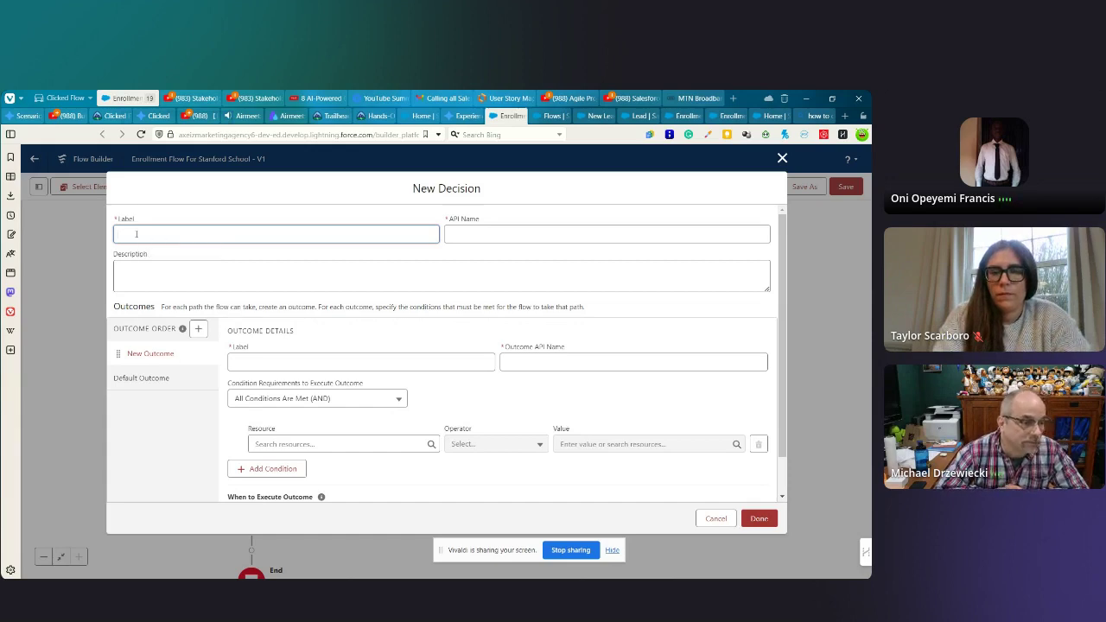
- Label the new decision Inactive Leads and let its API name auto-fill
text(Inc)
text(ctive)
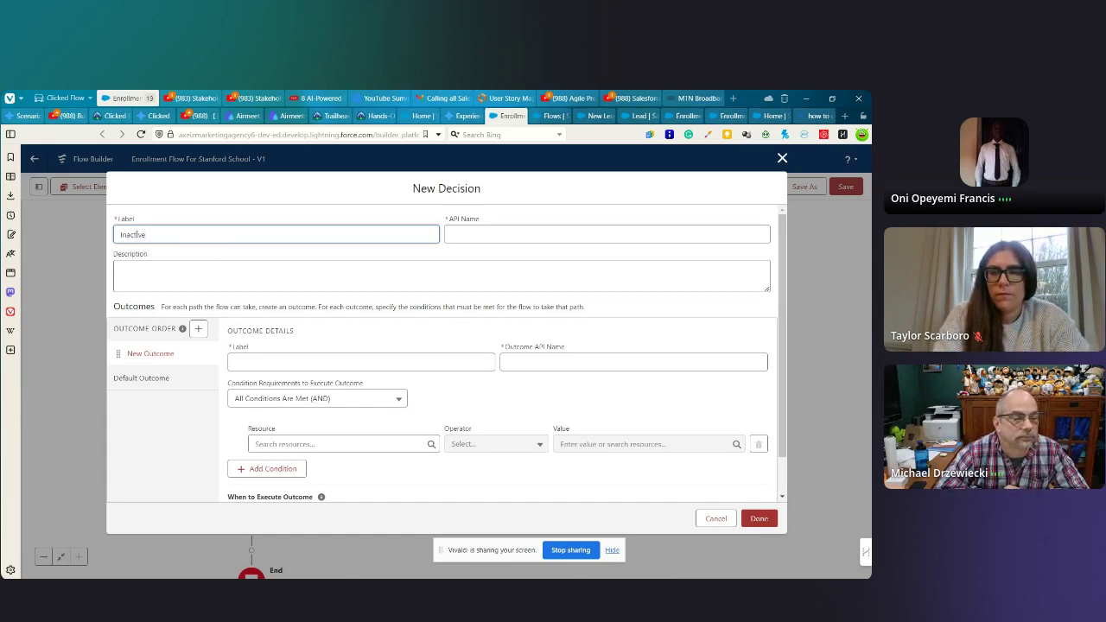
text( Leads)
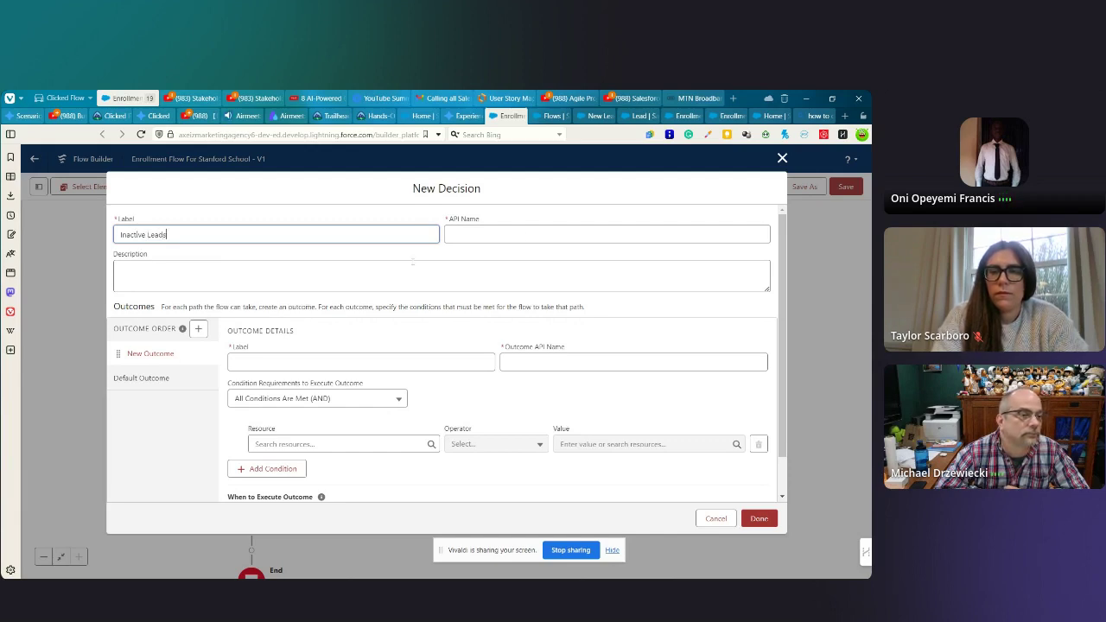
key(Tab)
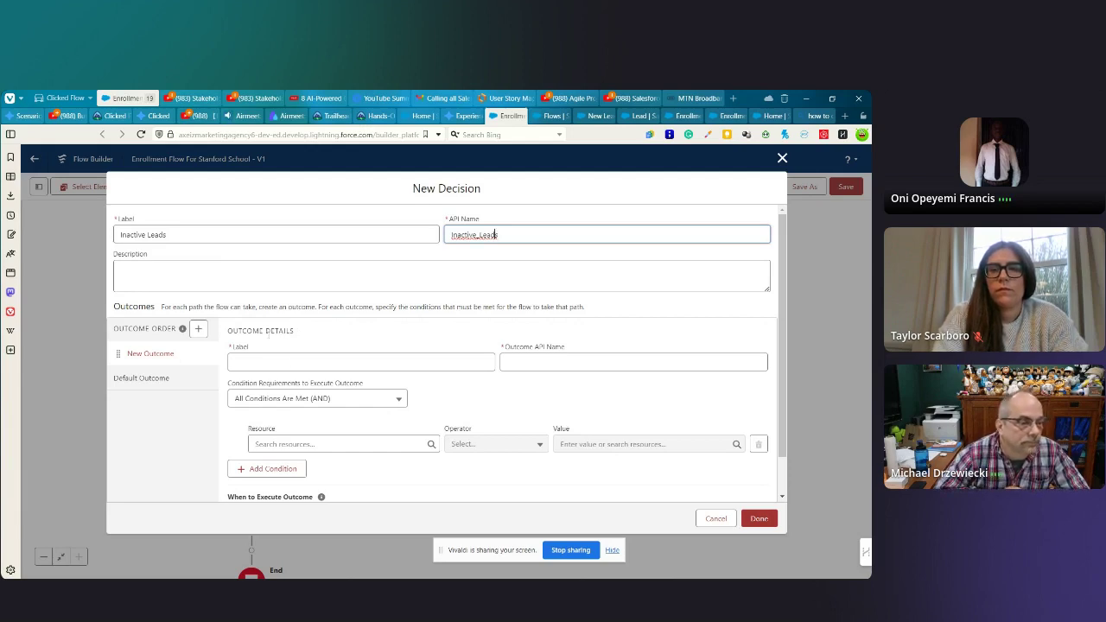
click(158, 355)
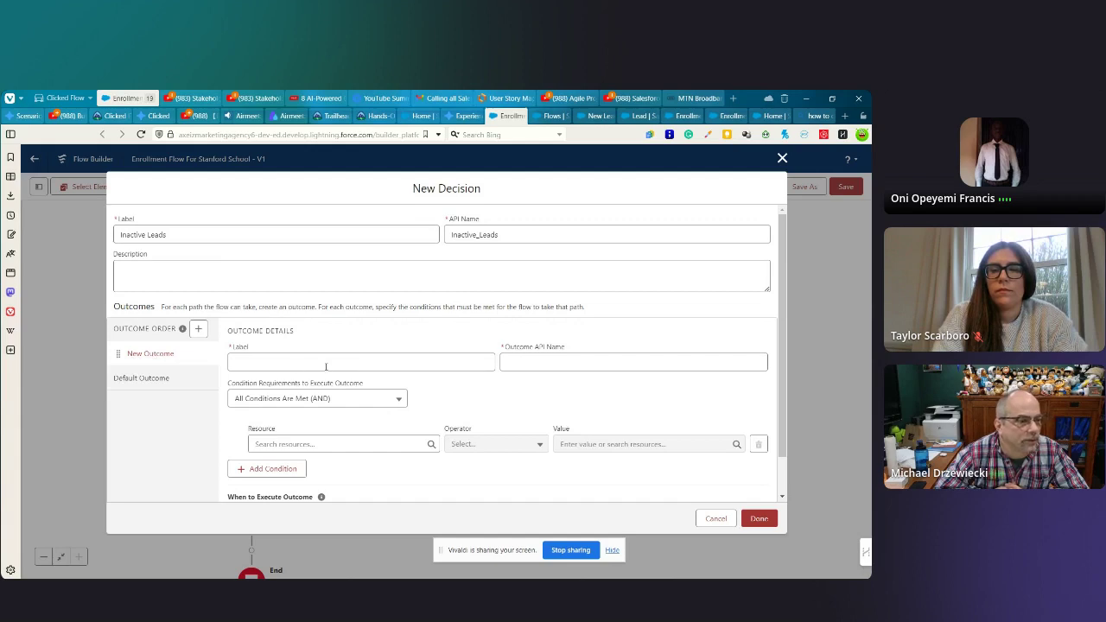
- Name the first outcome 'Over 6 Hours' so its API name becomes Over_6_Hours
scroll(341, 364, down, 1)
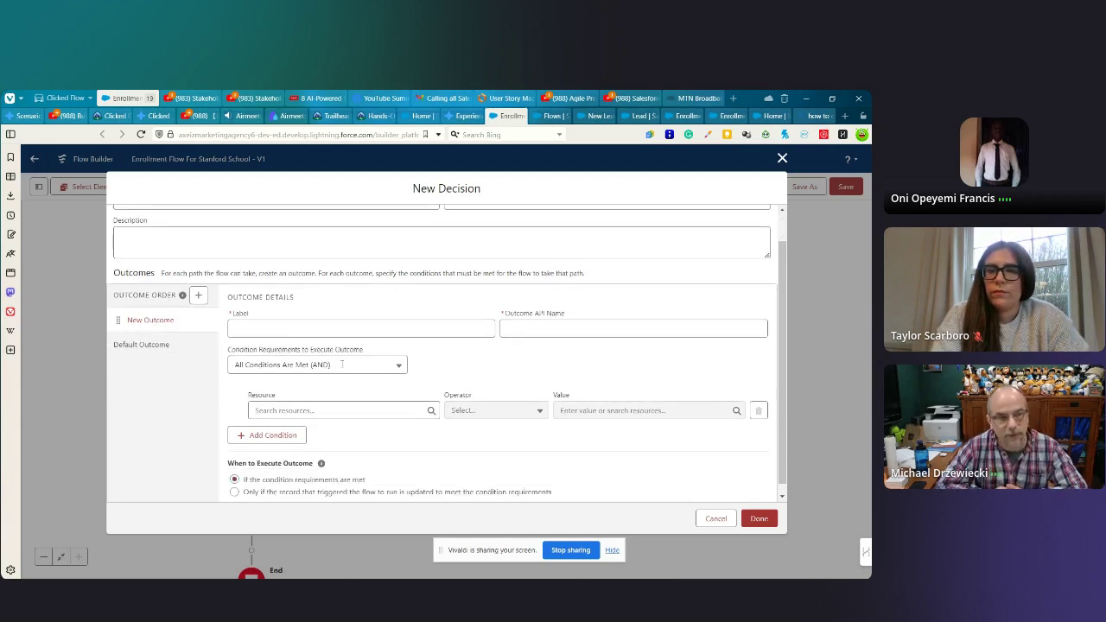
click(260, 321)
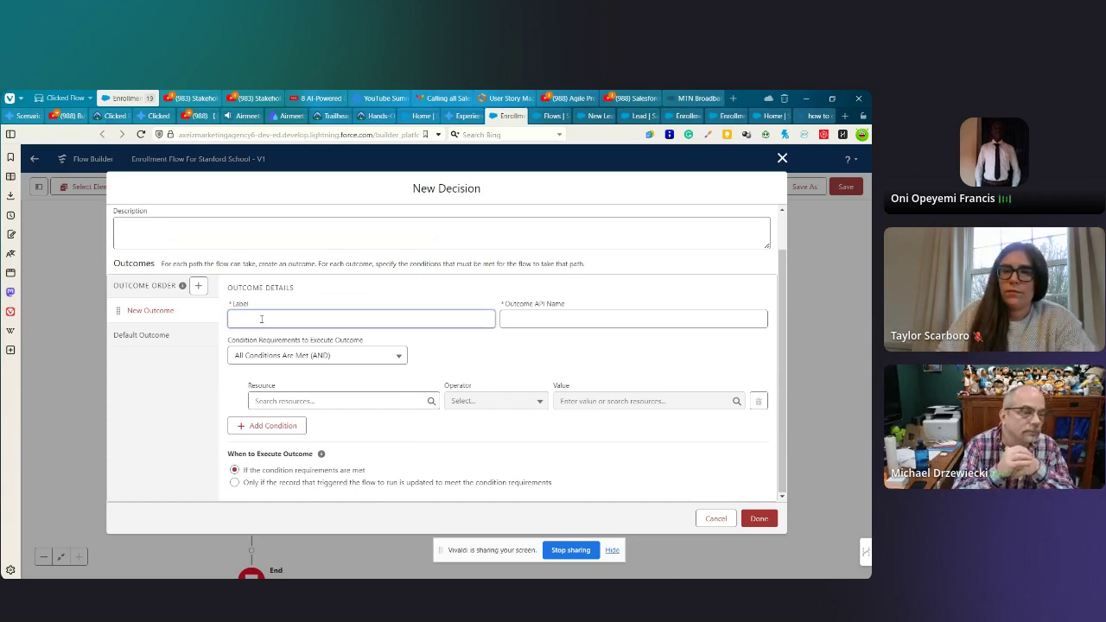
text(Over 6)
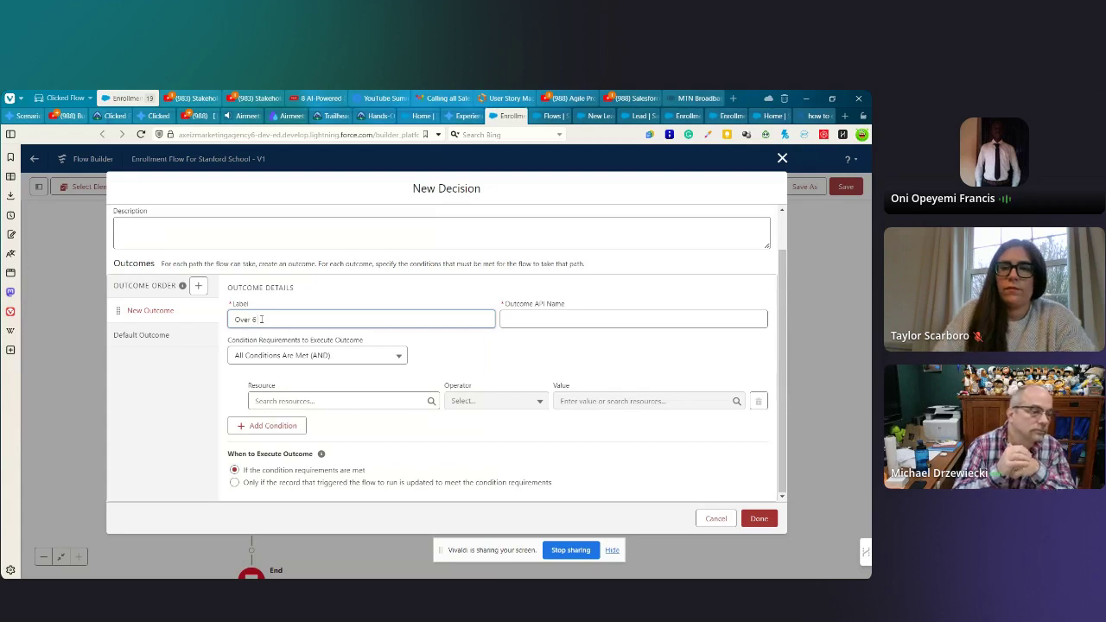
text( Hours)
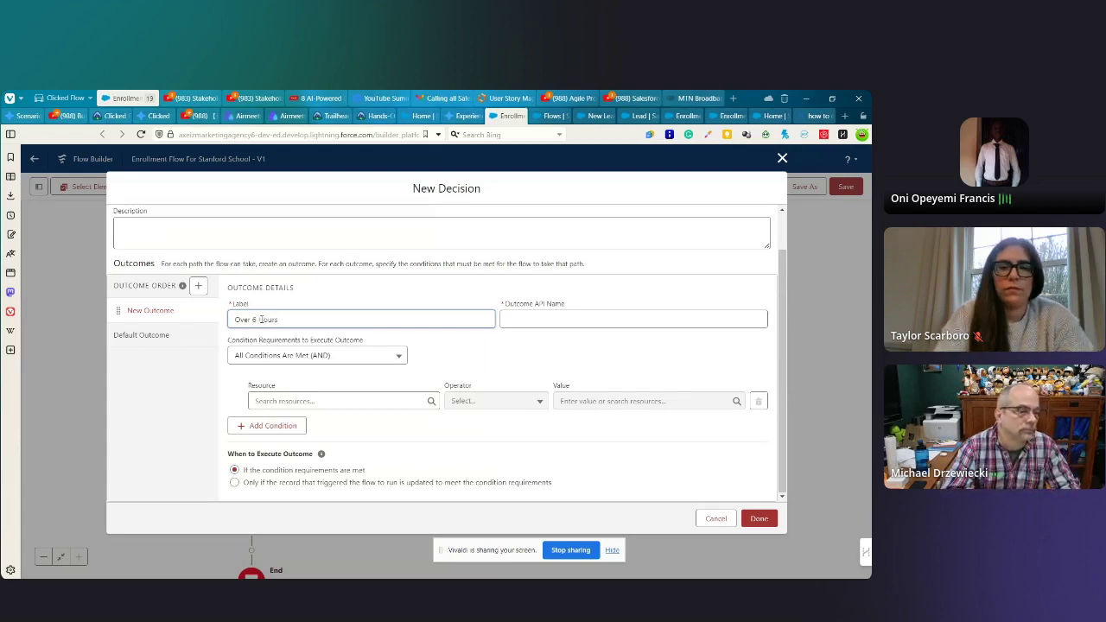
key(Tab)
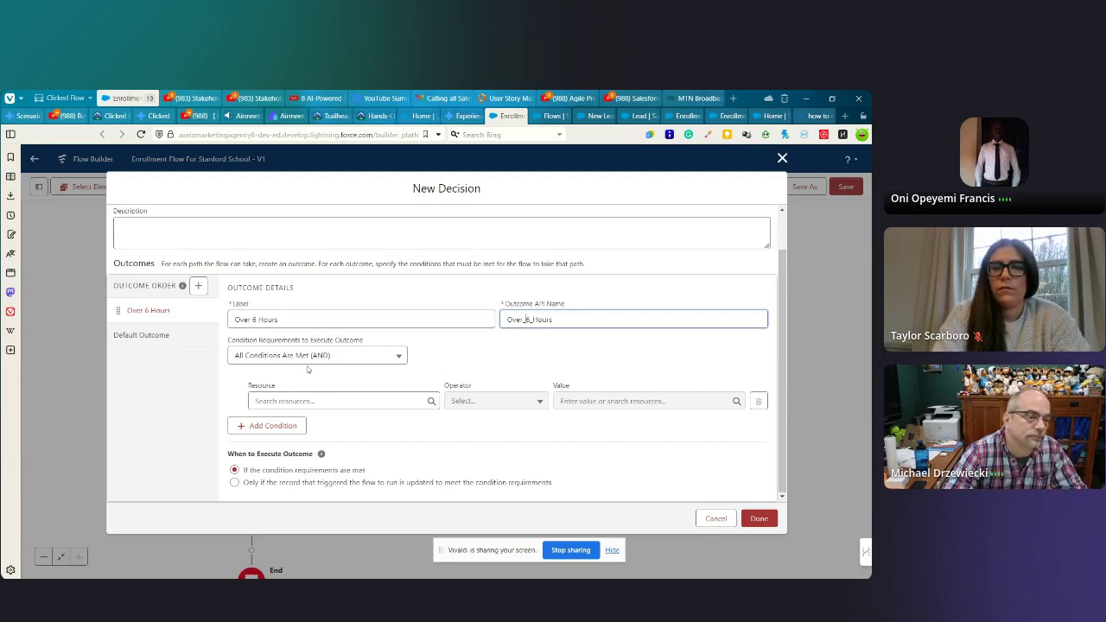
click(290, 400)
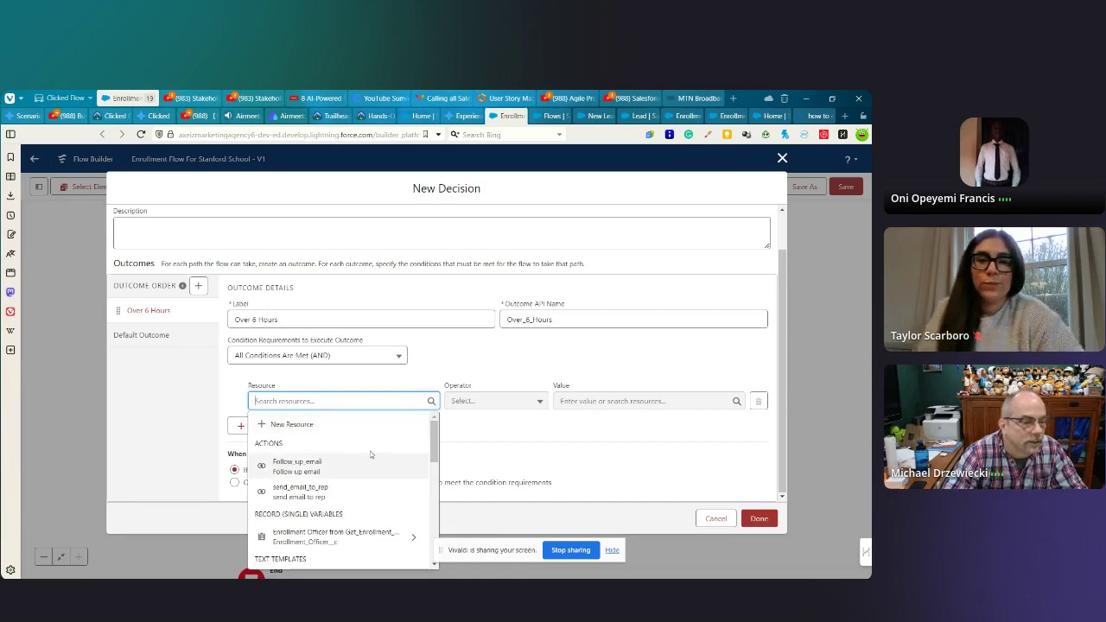
- Set the condition's resource to $Record > Last Modified Date by searching 'last'
scroll(370, 453, down, 2)
scroll(354, 462, down, 1)
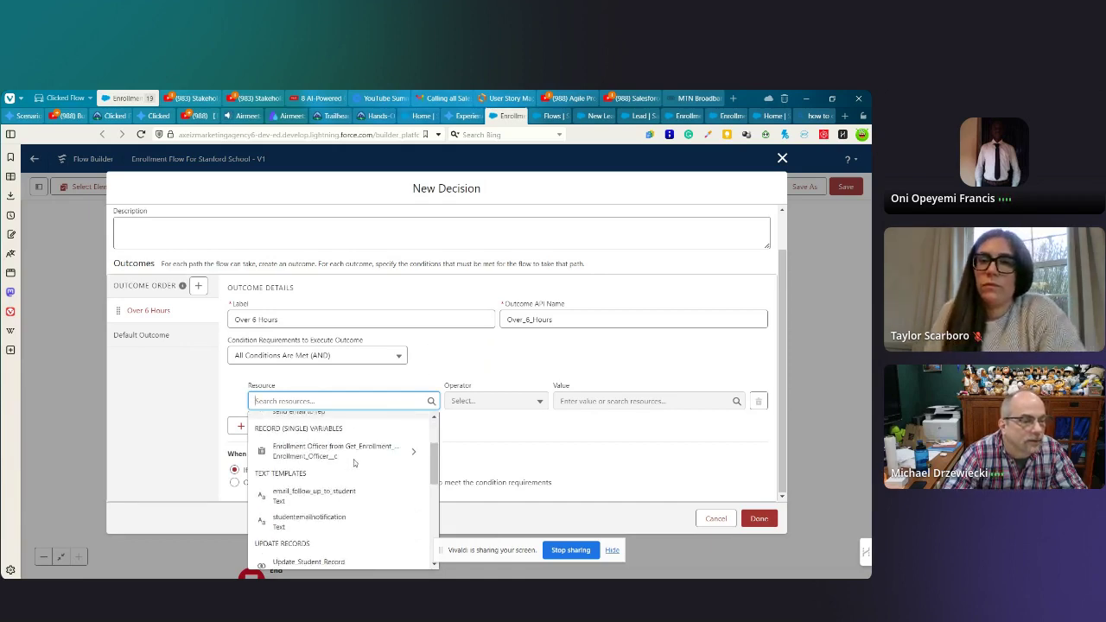
scroll(354, 463, down, 5)
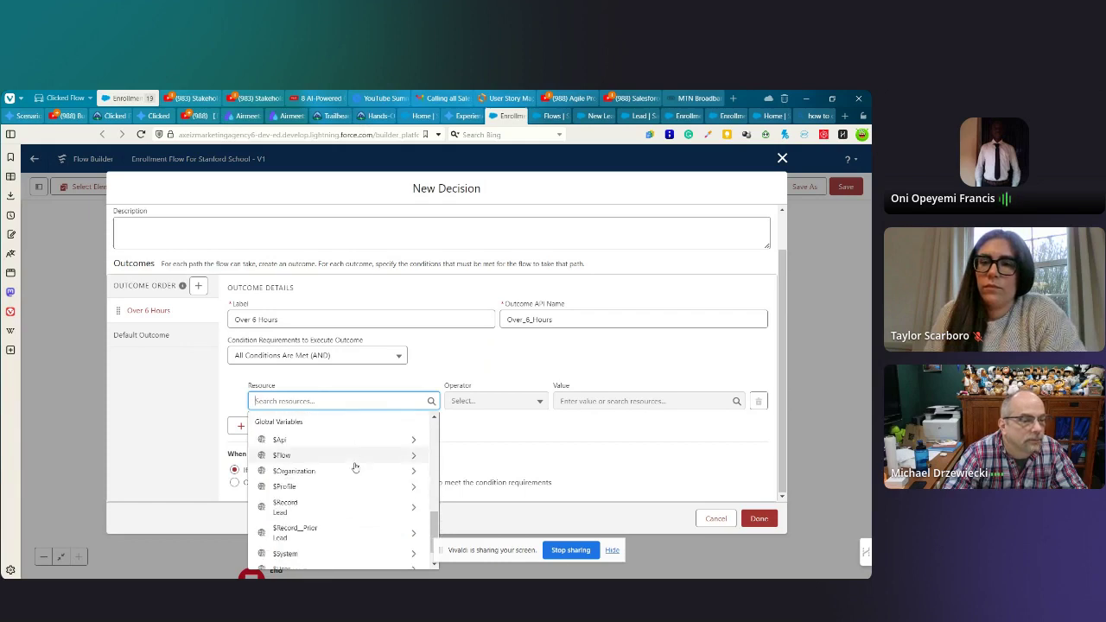
click(292, 482)
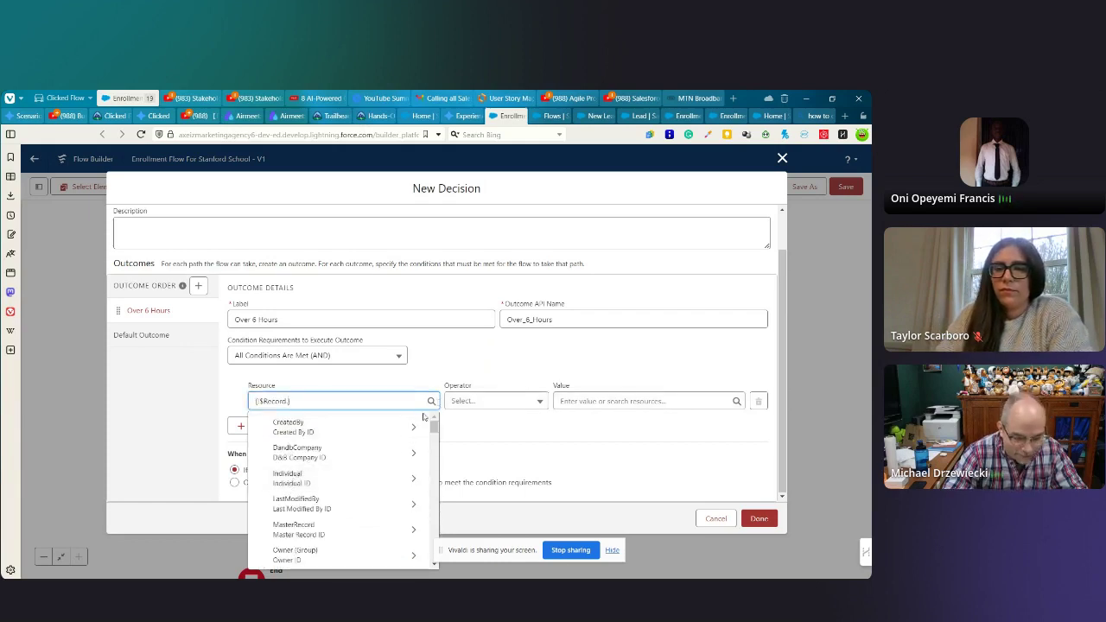
click(345, 423)
click(296, 401)
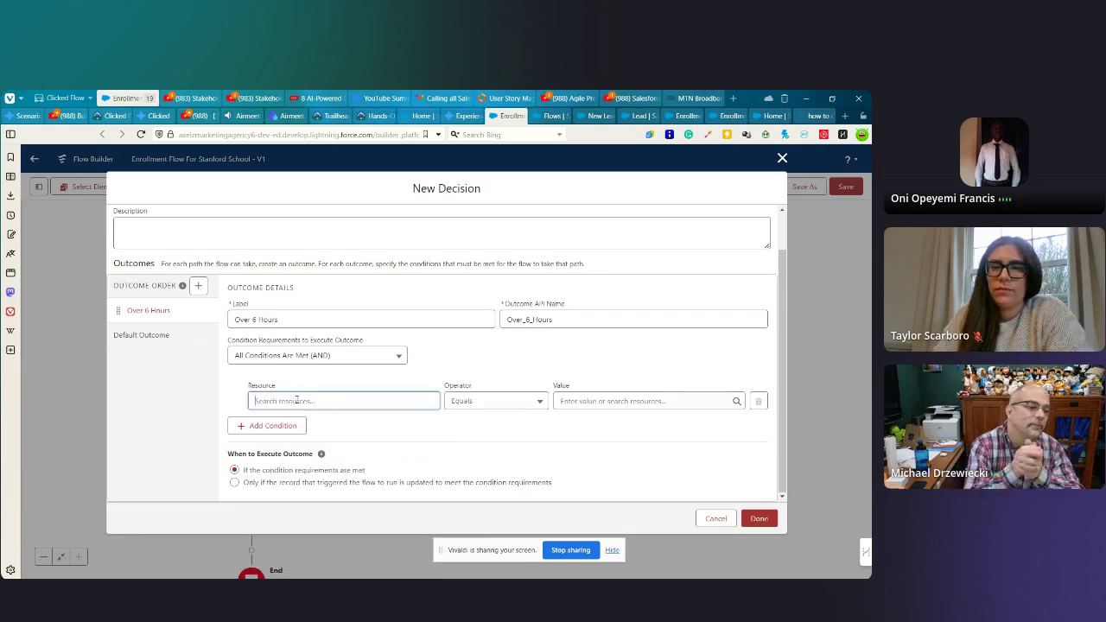
scroll(349, 516, down, 5)
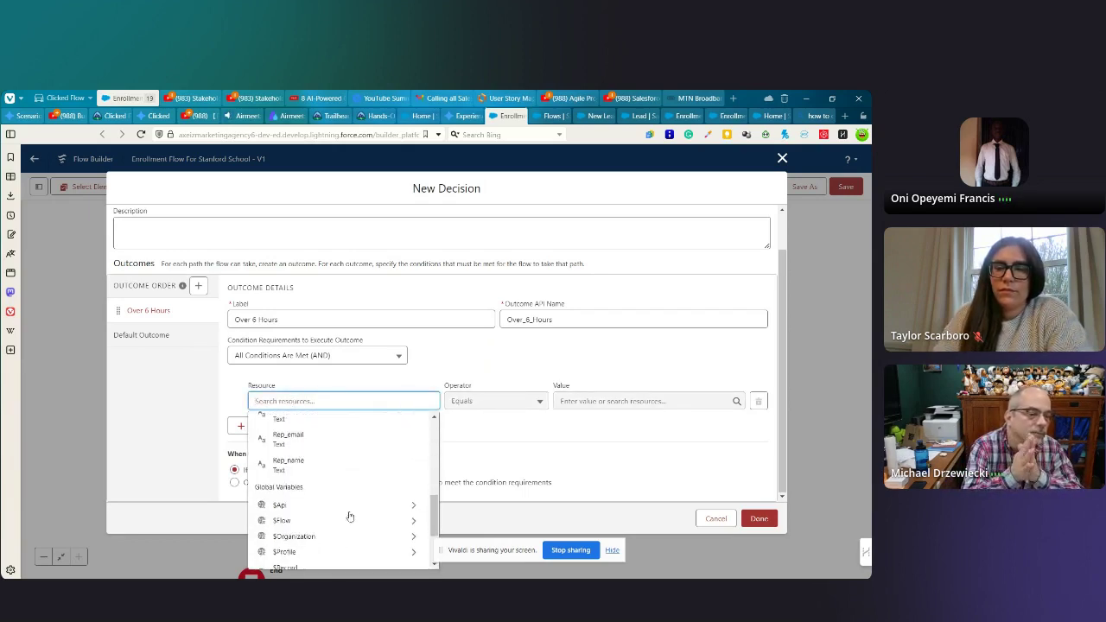
scroll(349, 516, down, 3)
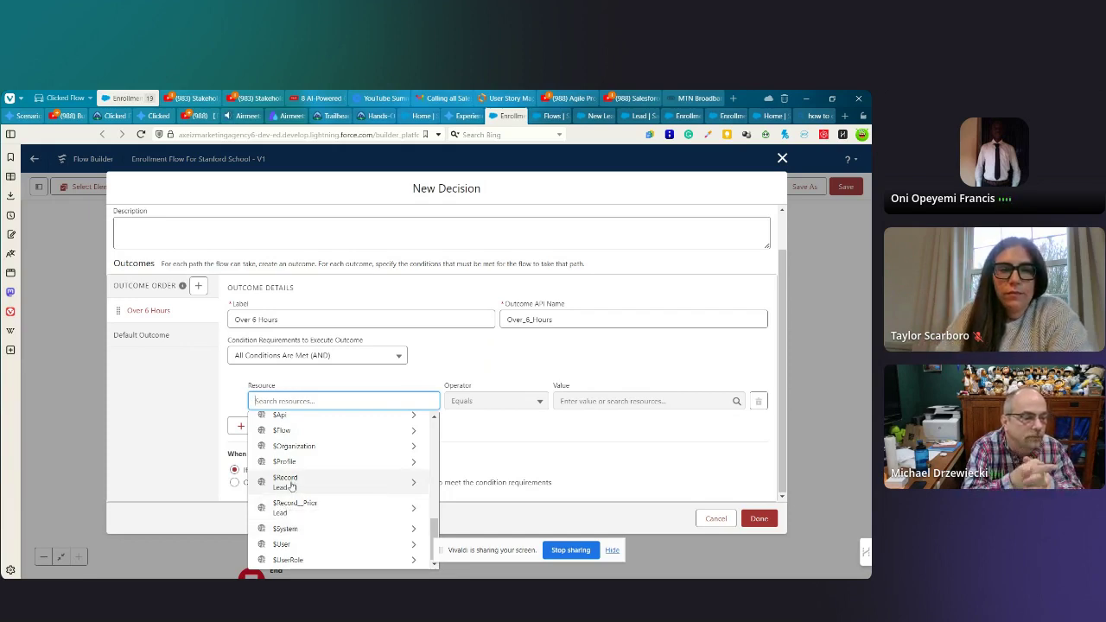
click(291, 482)
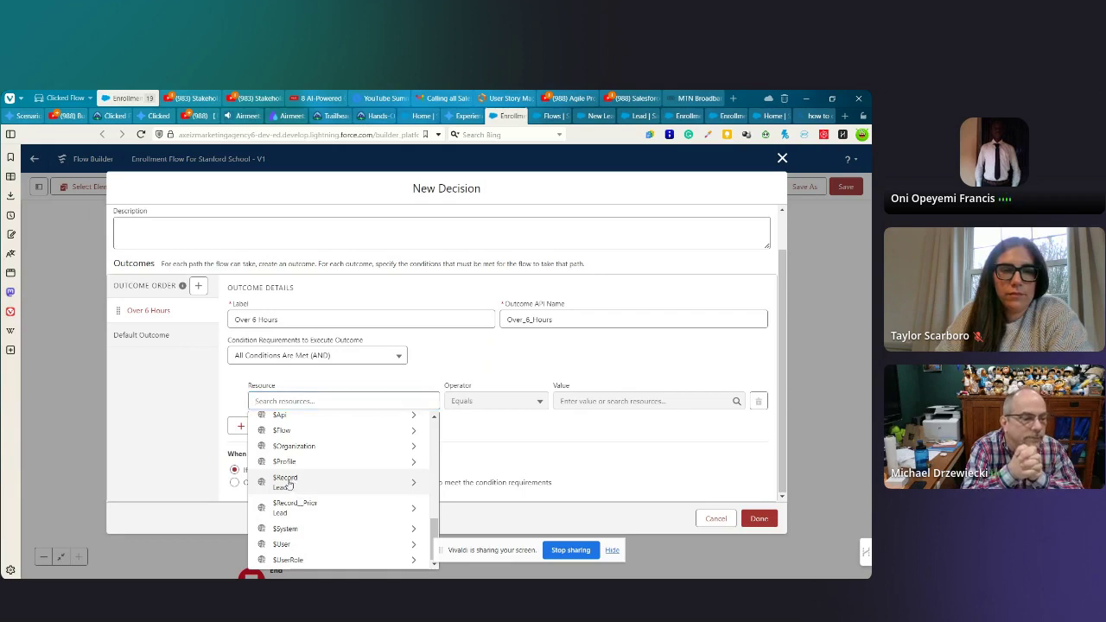
text(last)
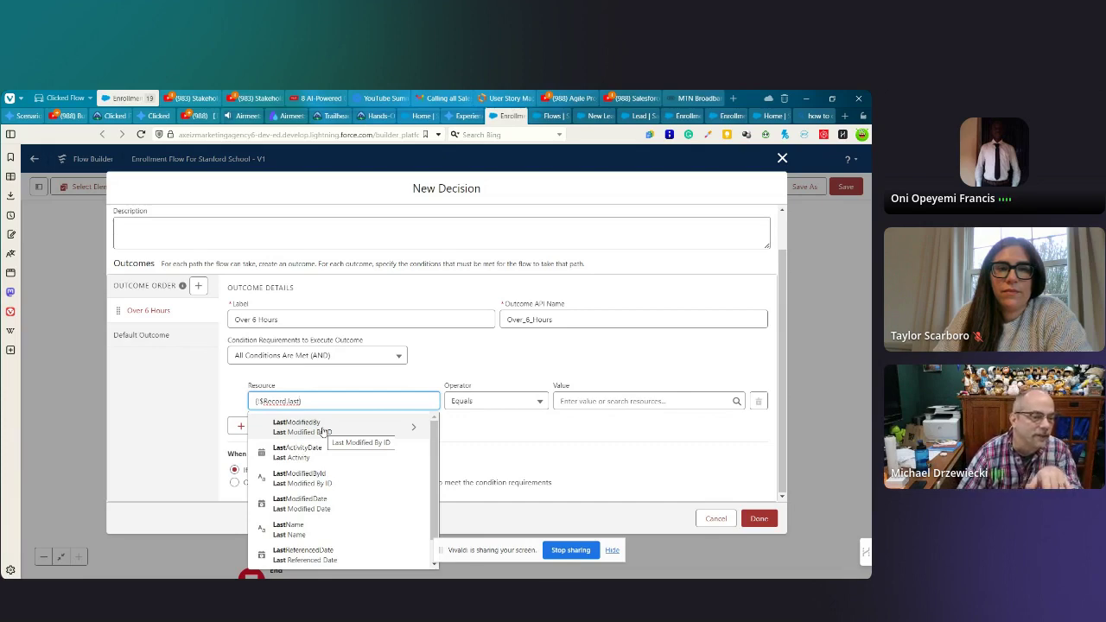
click(299, 502)
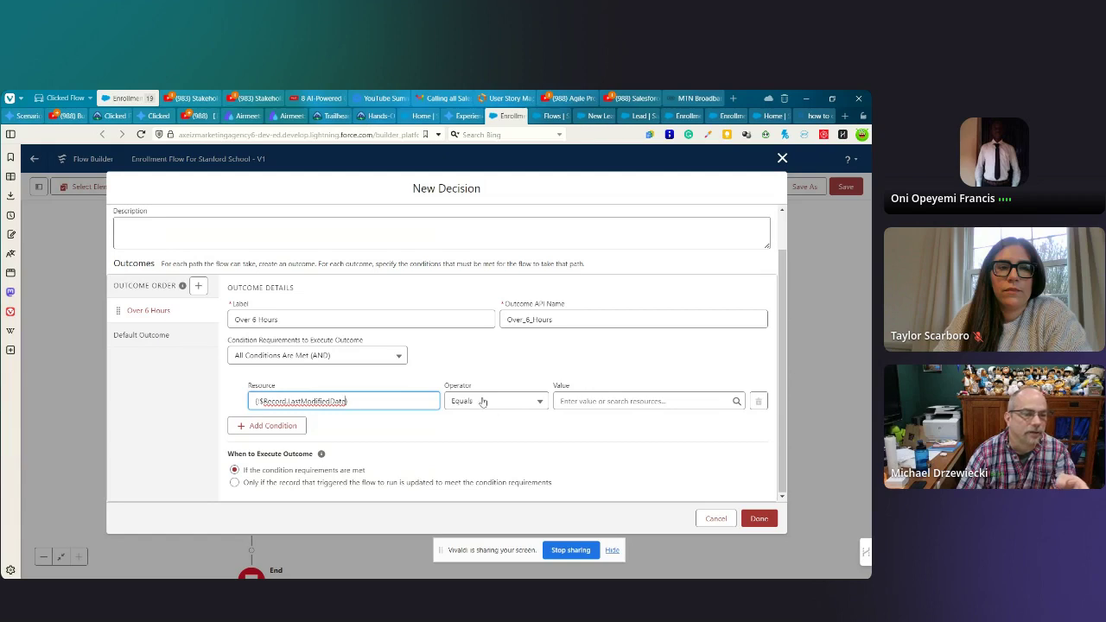
click(492, 403)
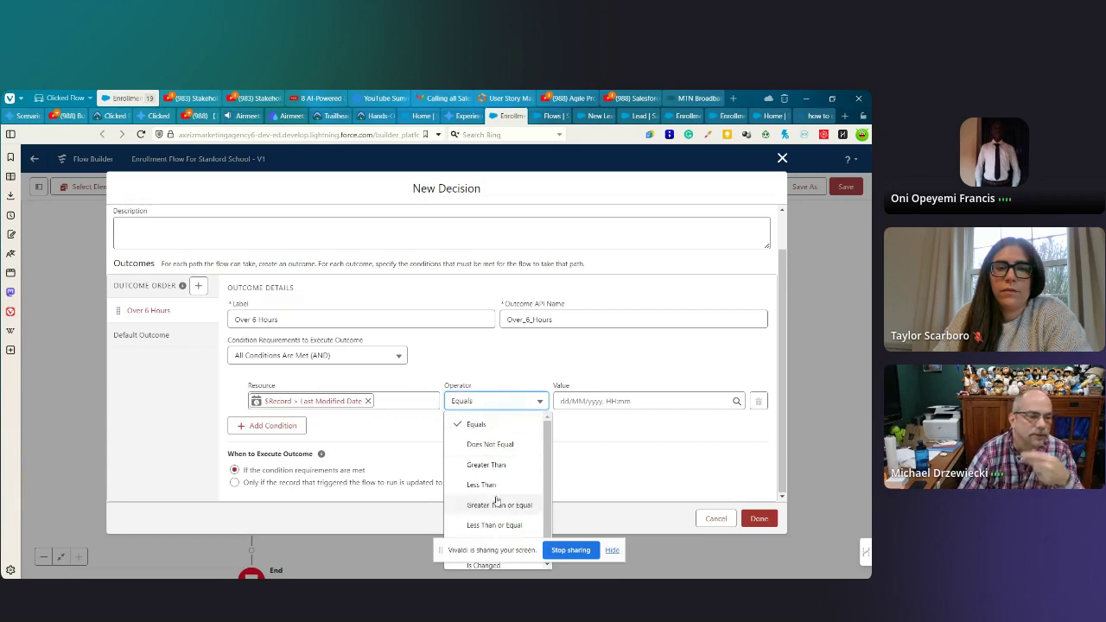
- Try the Does Not Equal operator, then set the condition back to Equals
scroll(490, 473, down, 1)
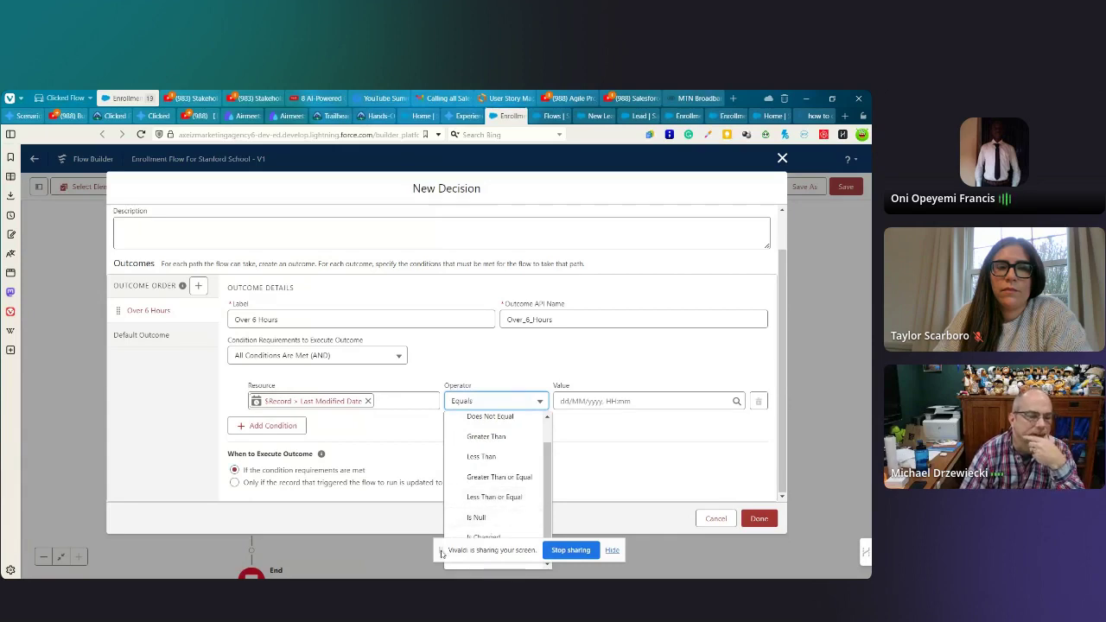
drag(441, 554, 258, 554)
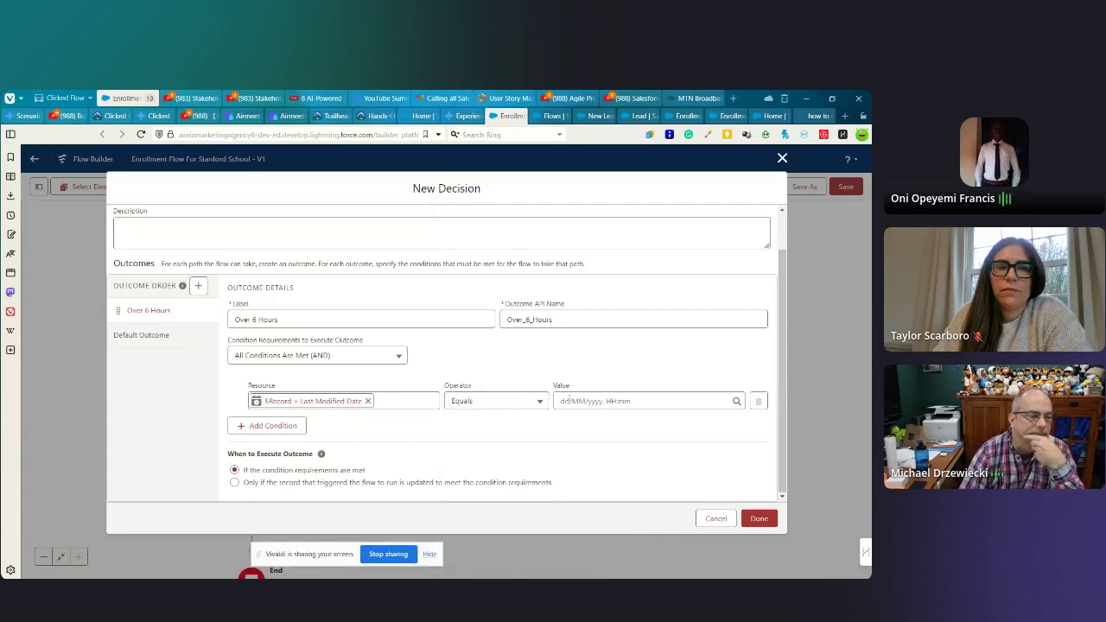
click(474, 402)
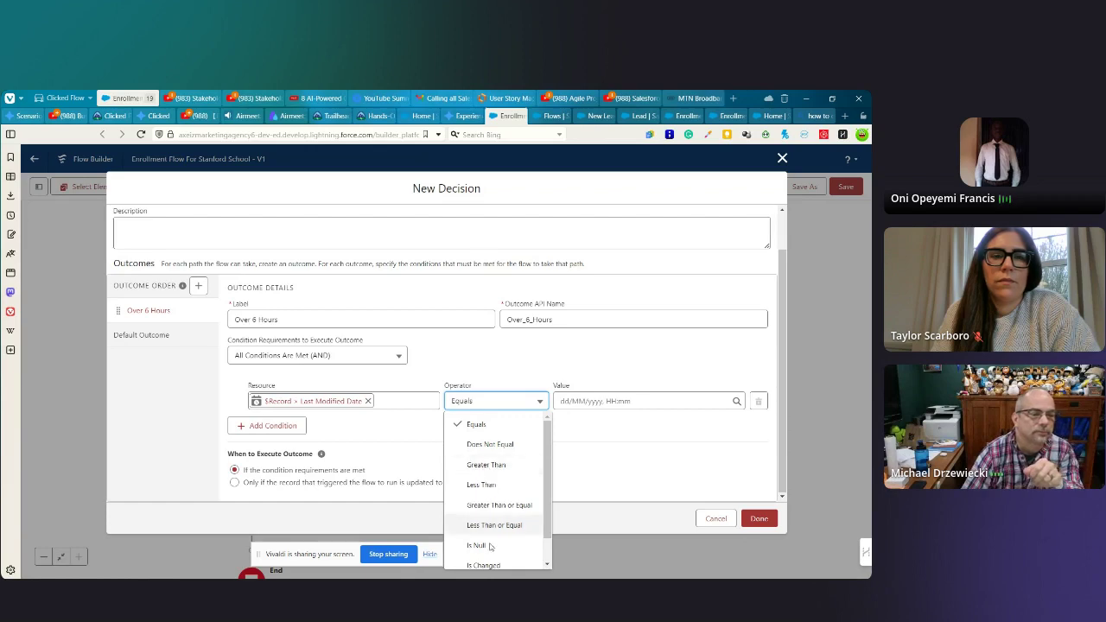
scroll(486, 458, down, 1)
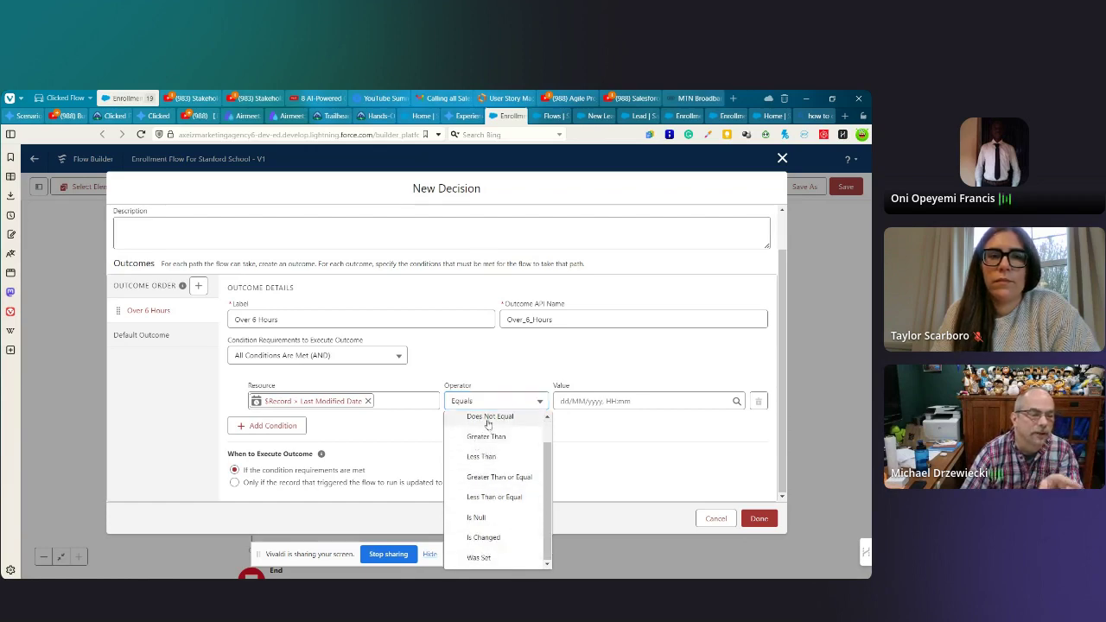
click(489, 418)
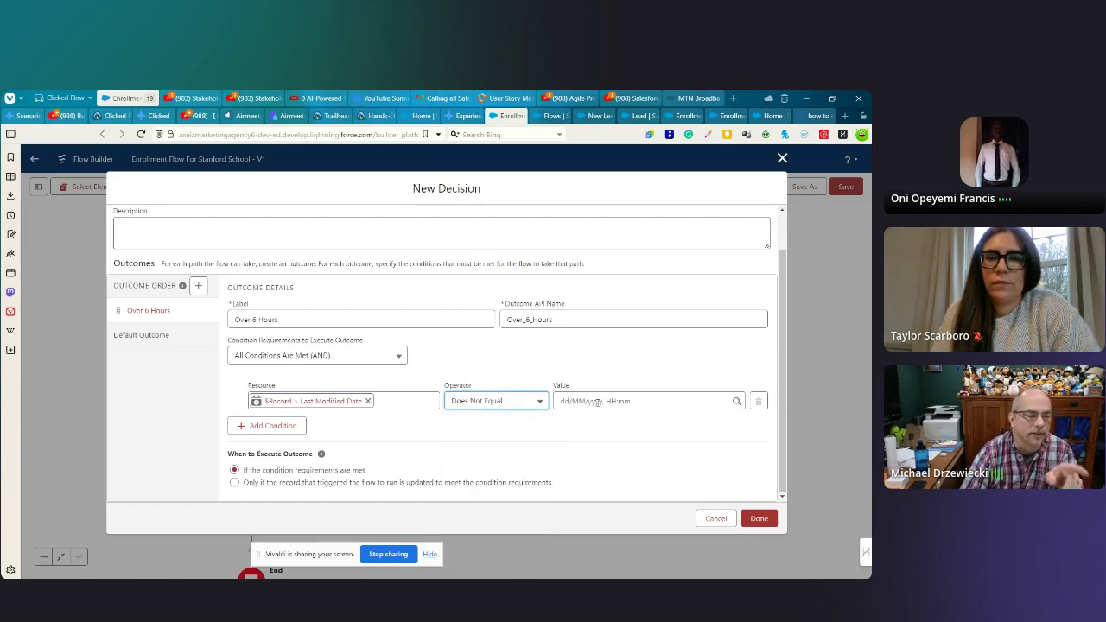
click(479, 402)
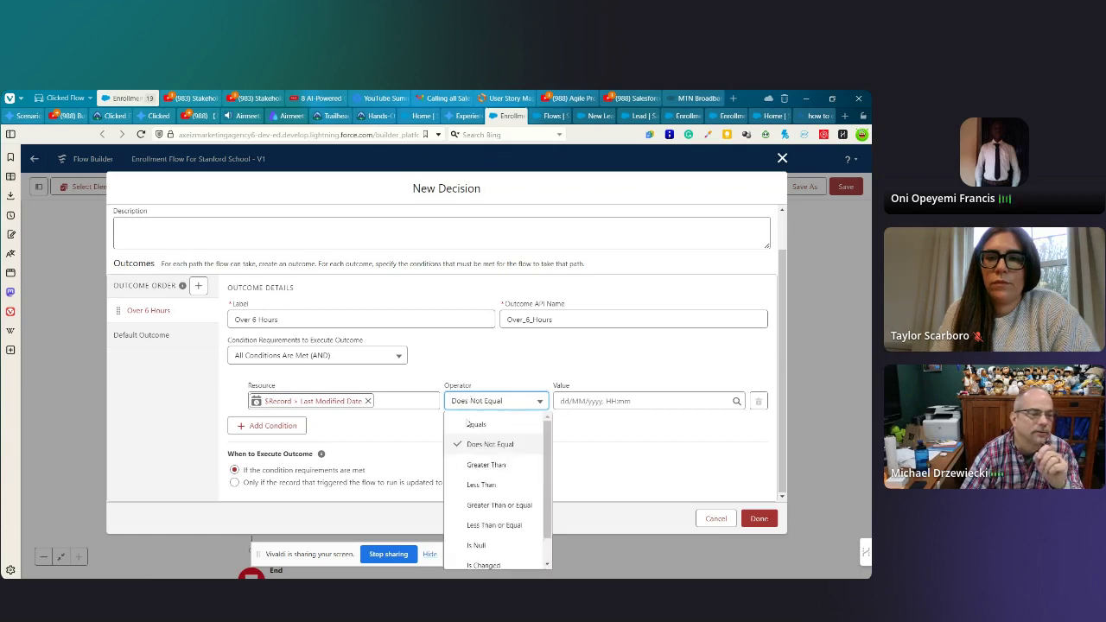
click(478, 423)
click(590, 402)
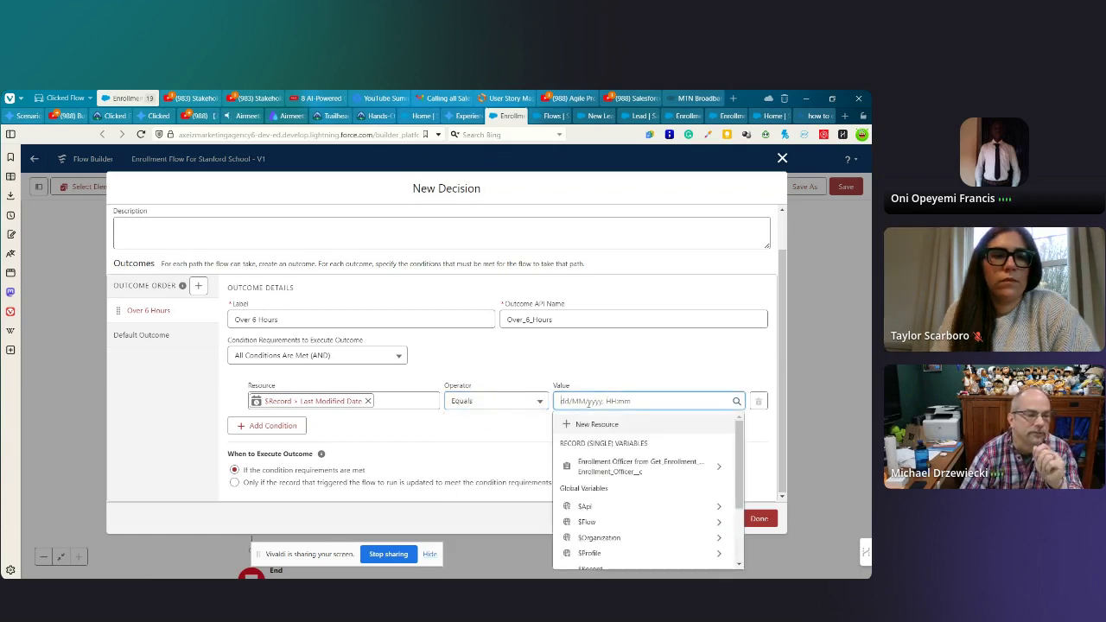
- Set the condition value to $Record > Created Date by searching 'Creat'
scroll(605, 501, down, 3)
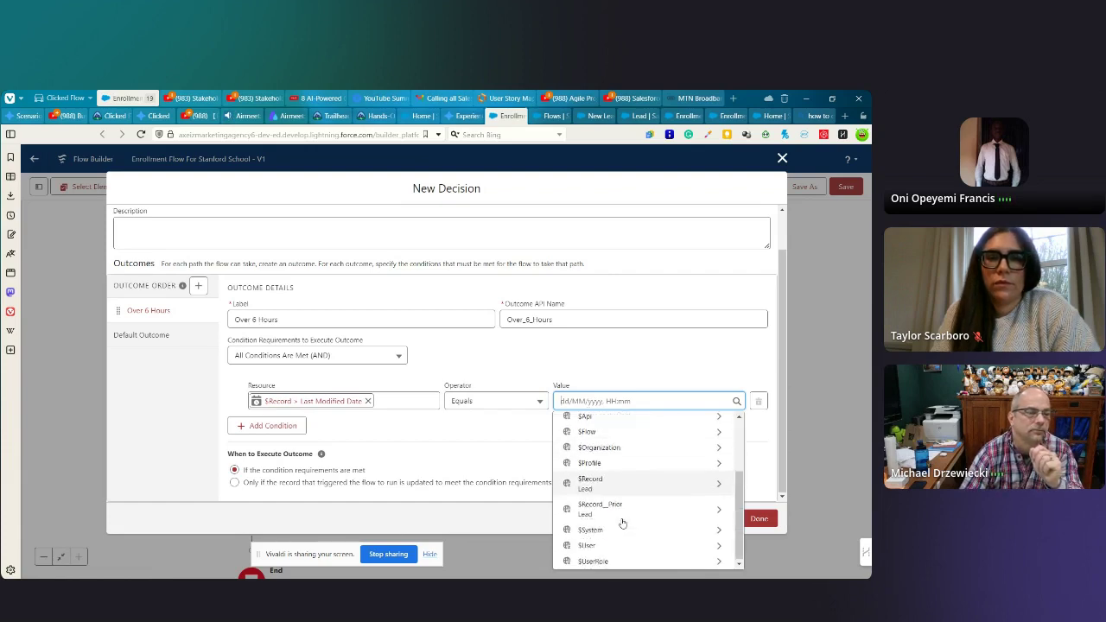
click(592, 482)
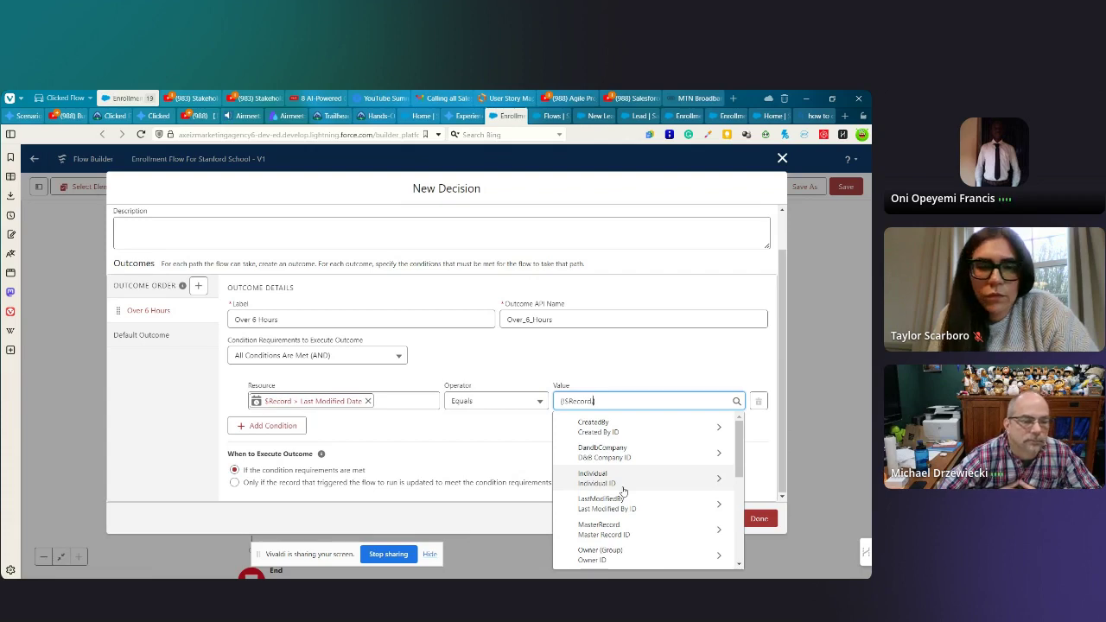
text(Creat)
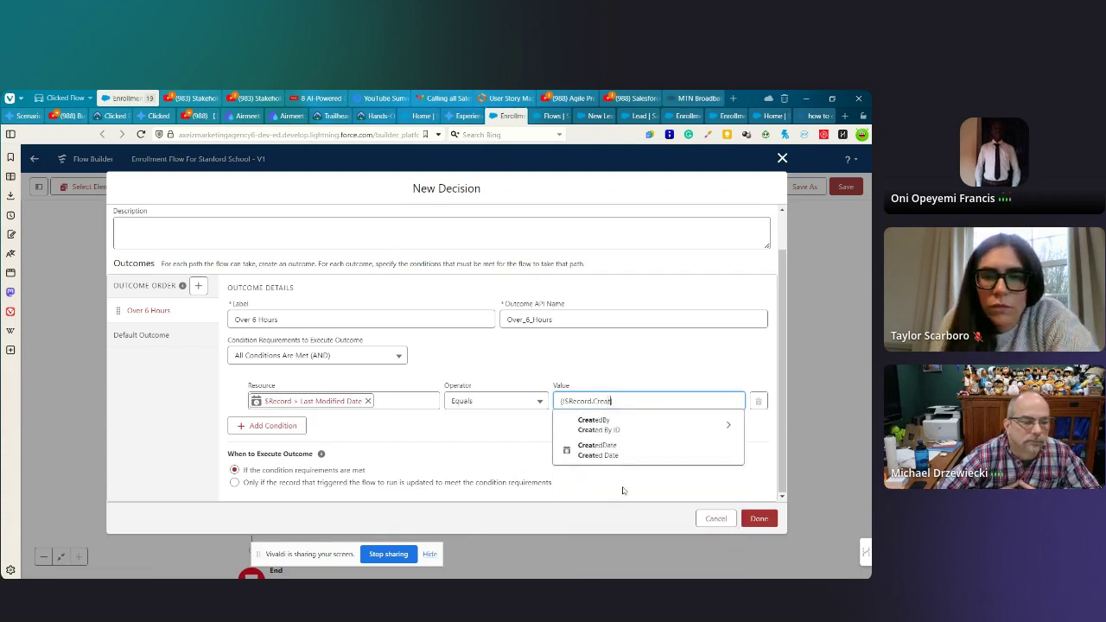
click(600, 451)
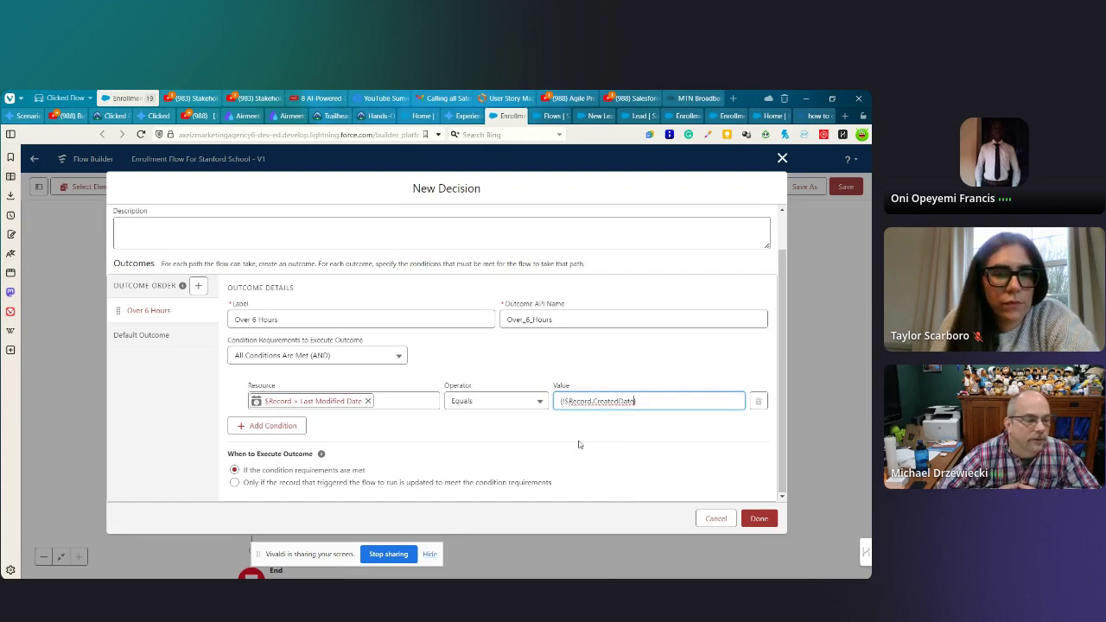
click(527, 427)
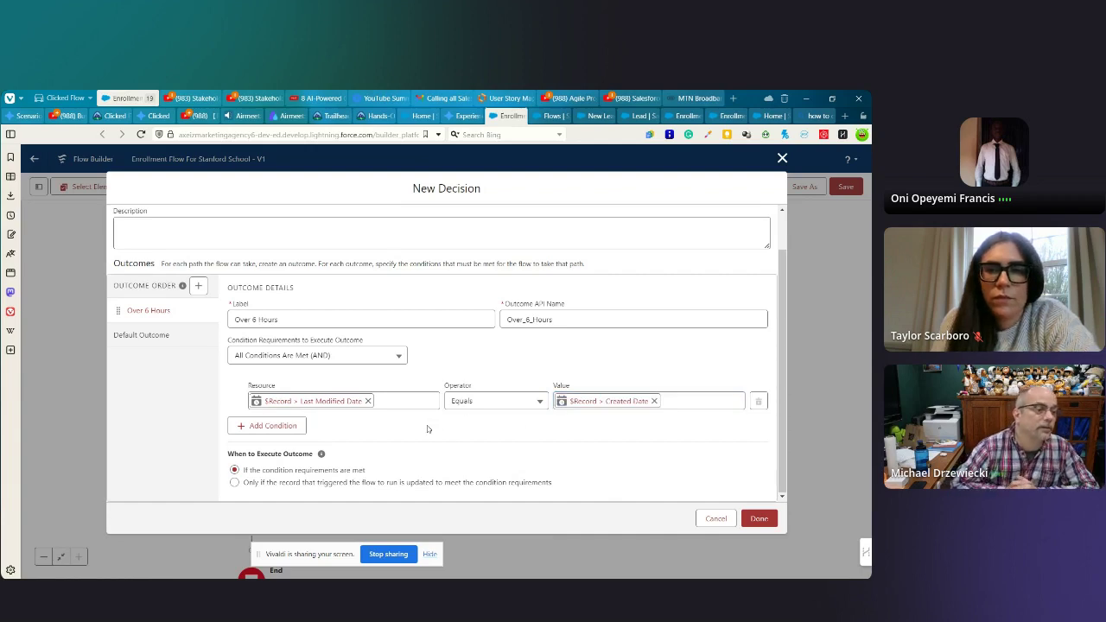
- Clear the outcome's API name Over_6_Hours
scroll(363, 389, up, 2)
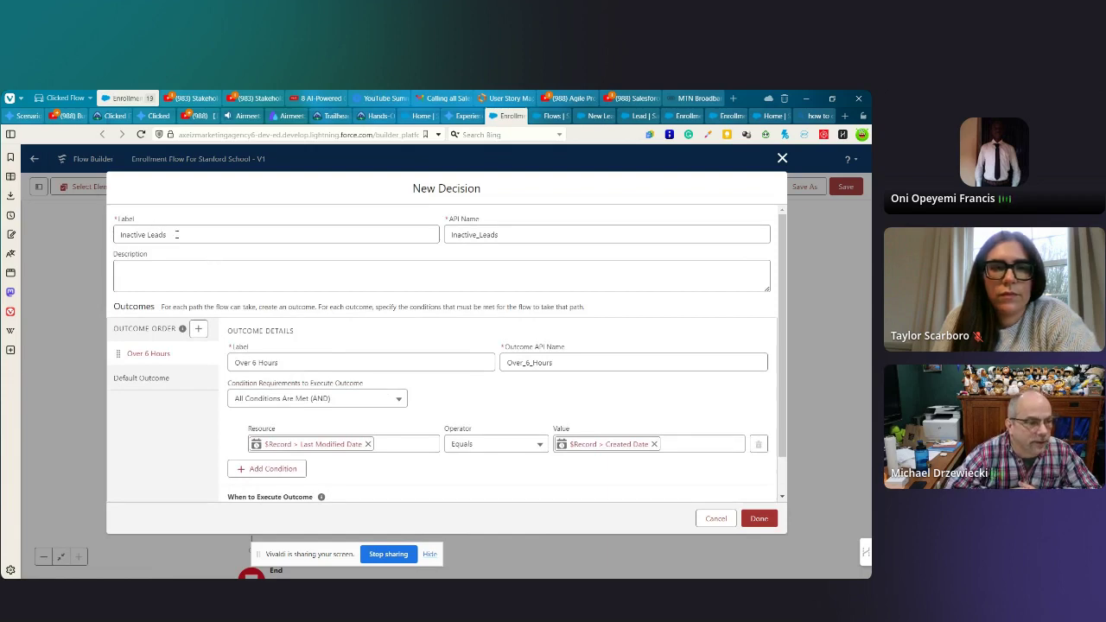
click(186, 234)
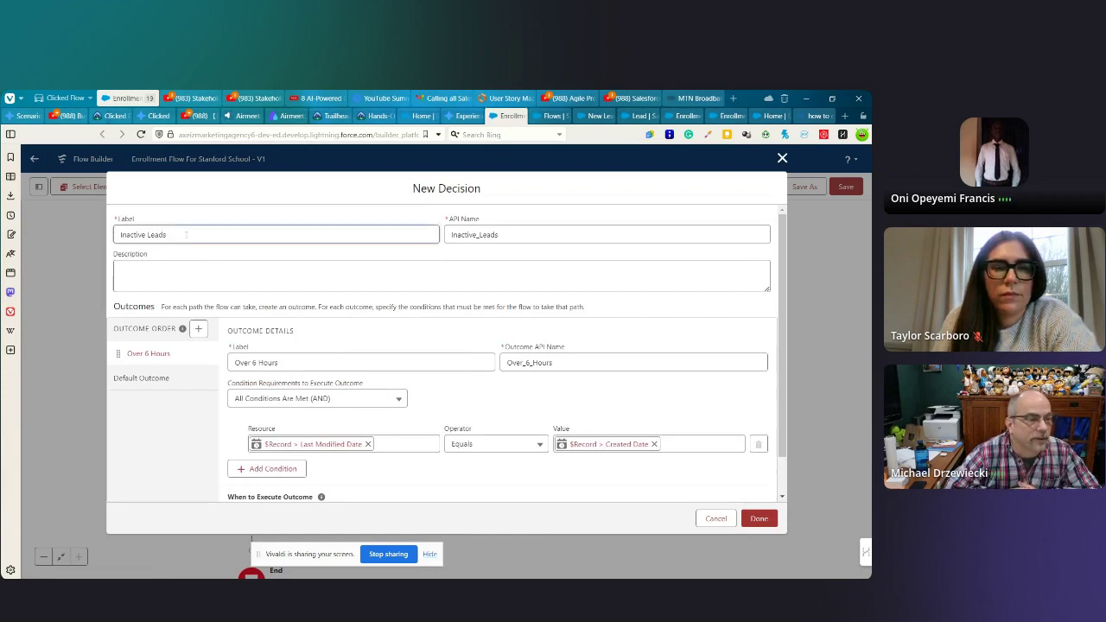
click(305, 364)
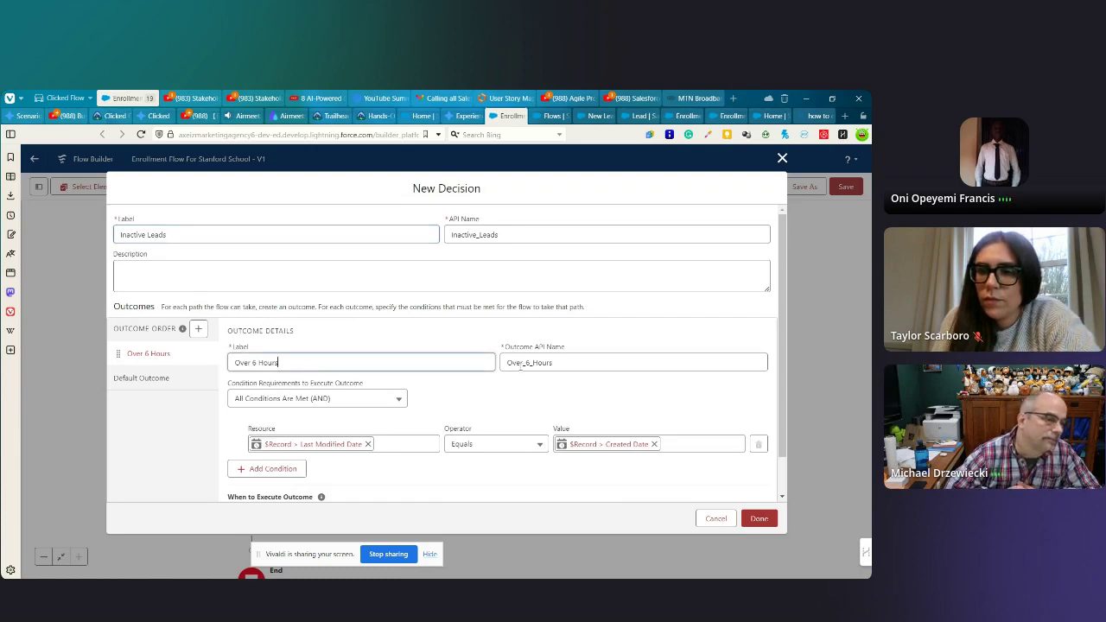
double_click(521, 363)
key(BackSpace)
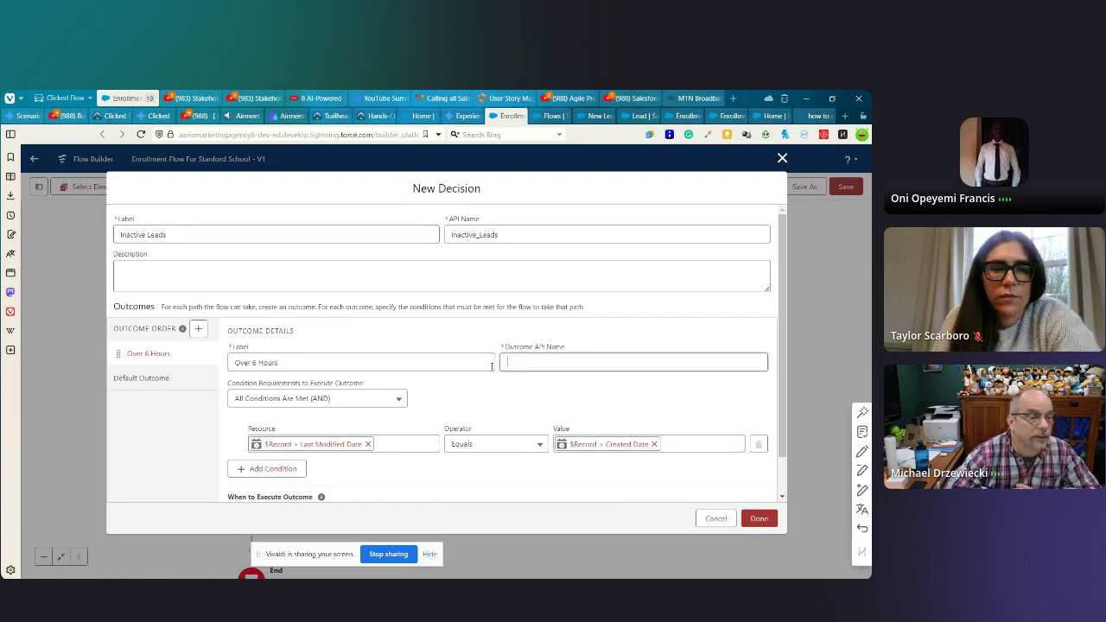
- Relabel the outcome Lead Not Worked and save the Inactive Leads decision into the flow
click(280, 365)
drag(288, 364, 227, 366)
text(Lead Not Worked)
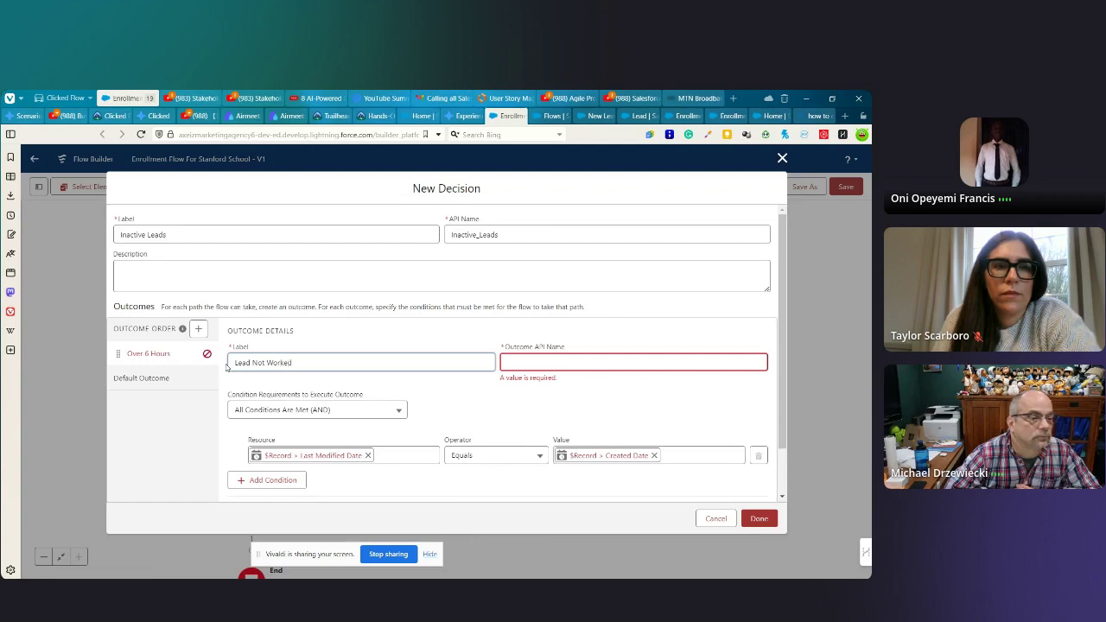
click(510, 363)
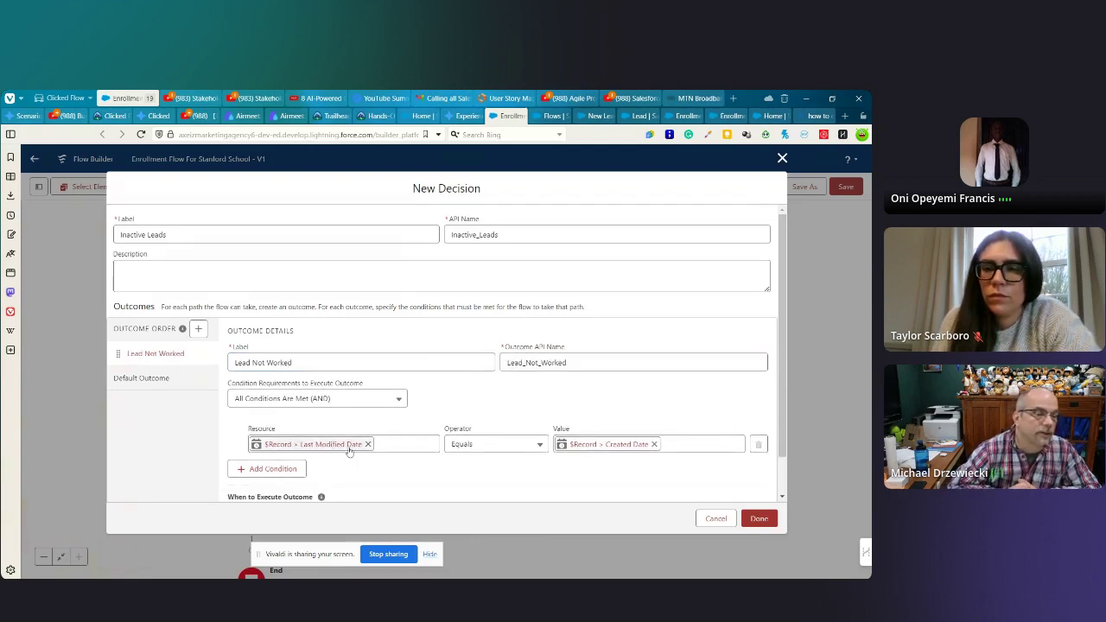
scroll(484, 415, down, 1)
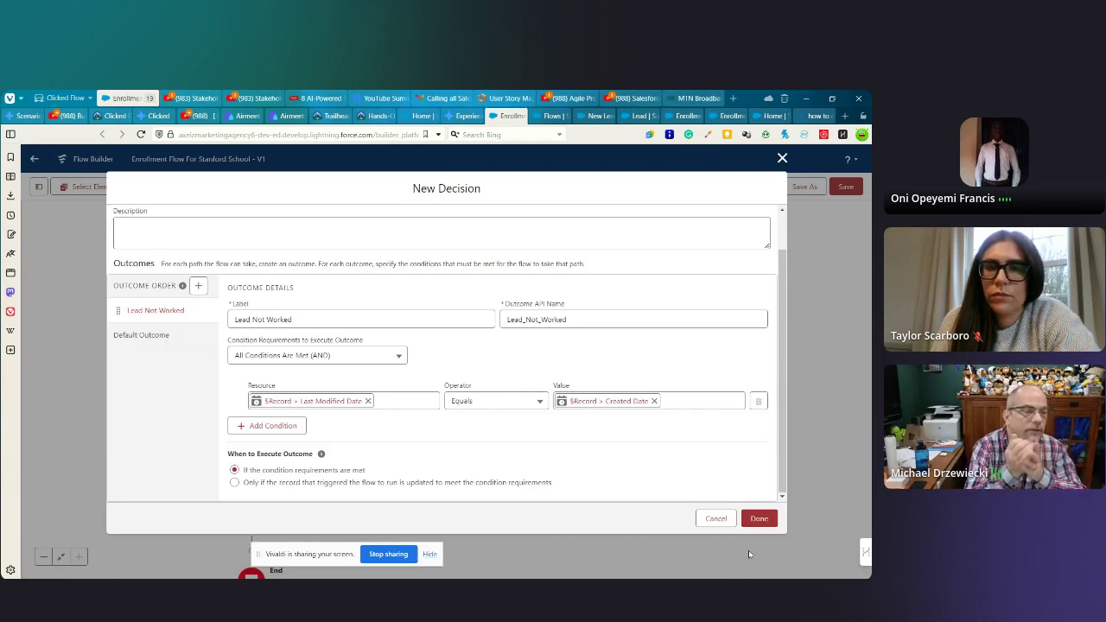
click(759, 519)
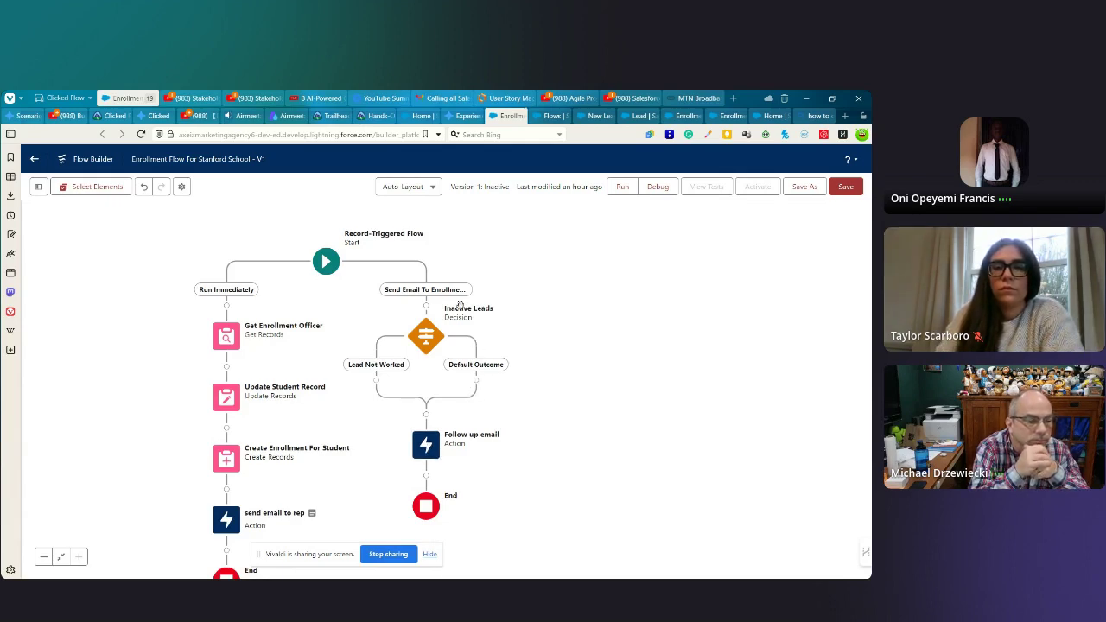
- Open the Auto-Layout dropdown to show the canvas layout modes
click(414, 188)
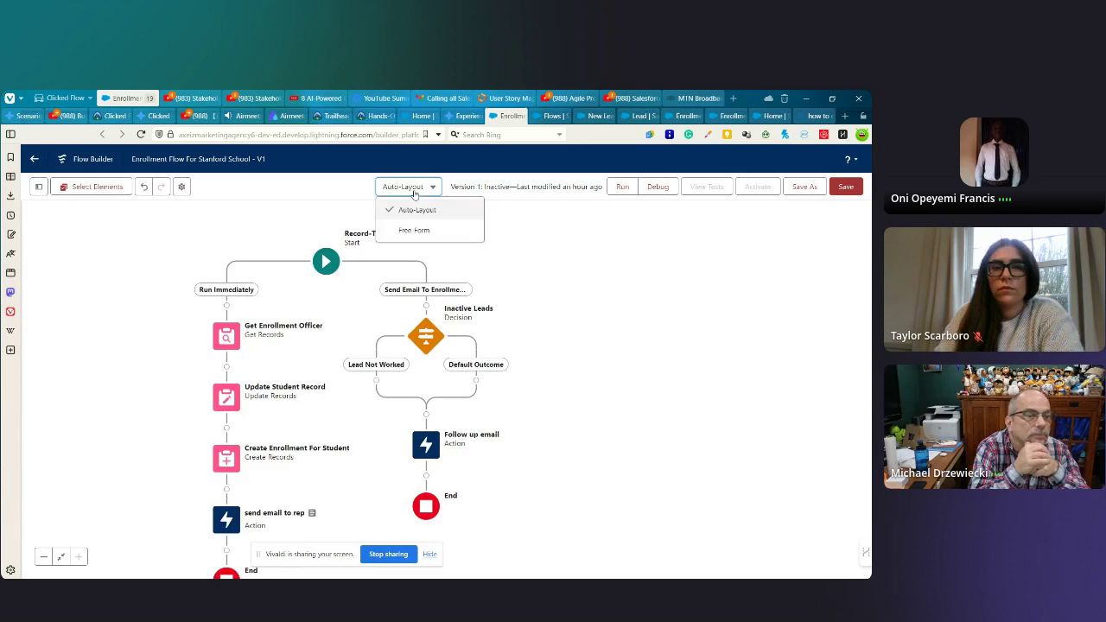
- Switch the canvas to Free Form layout and select the connector into the Follow up email action
click(414, 231)
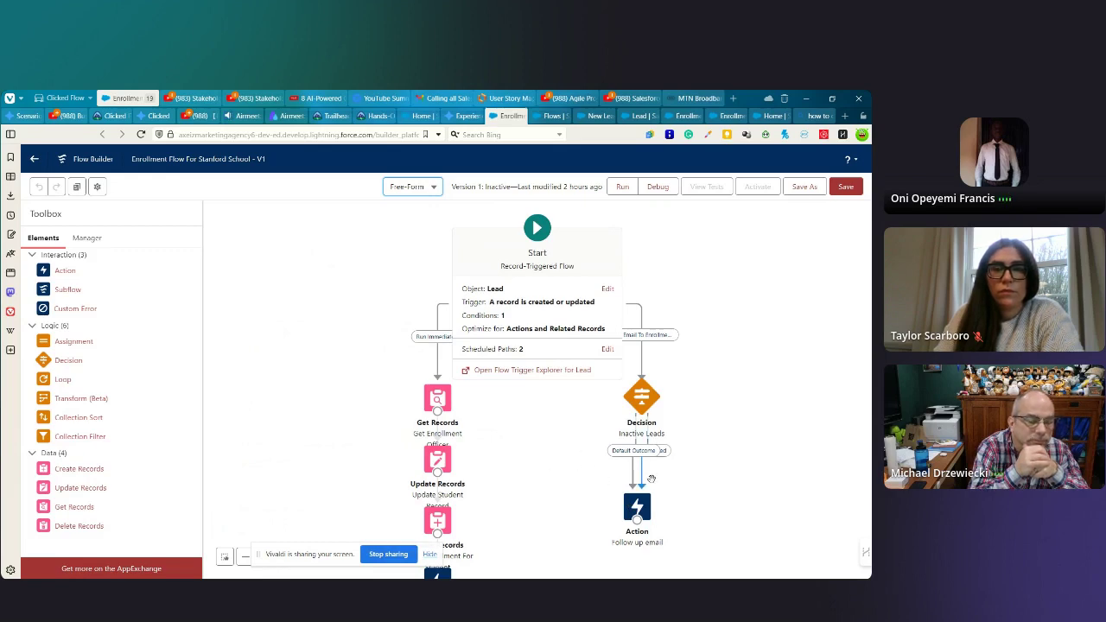
click(625, 458)
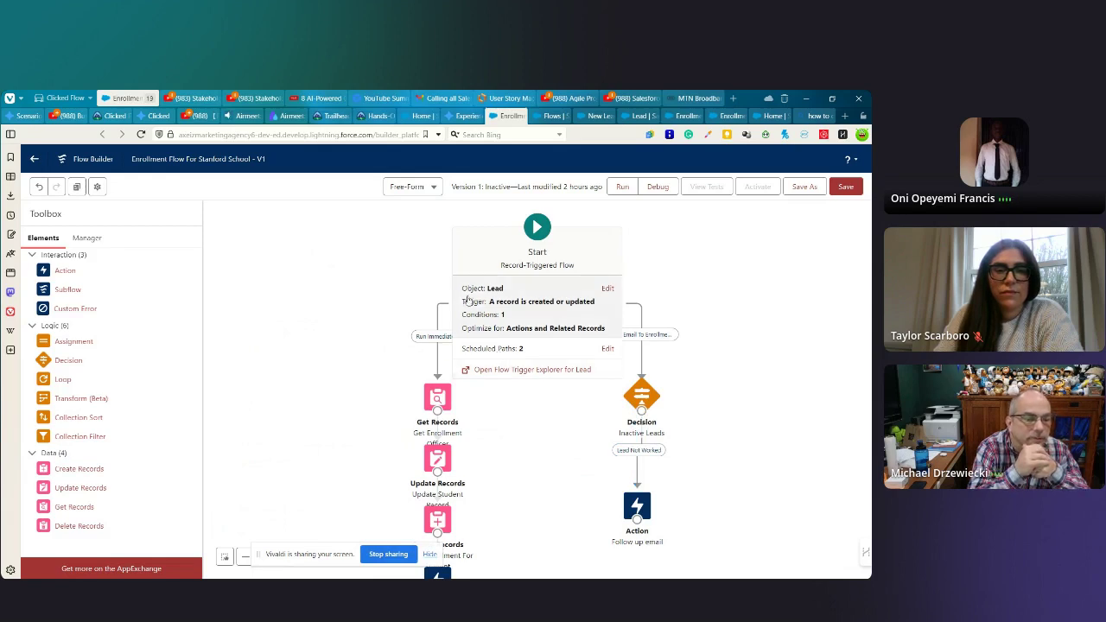
click(410, 186)
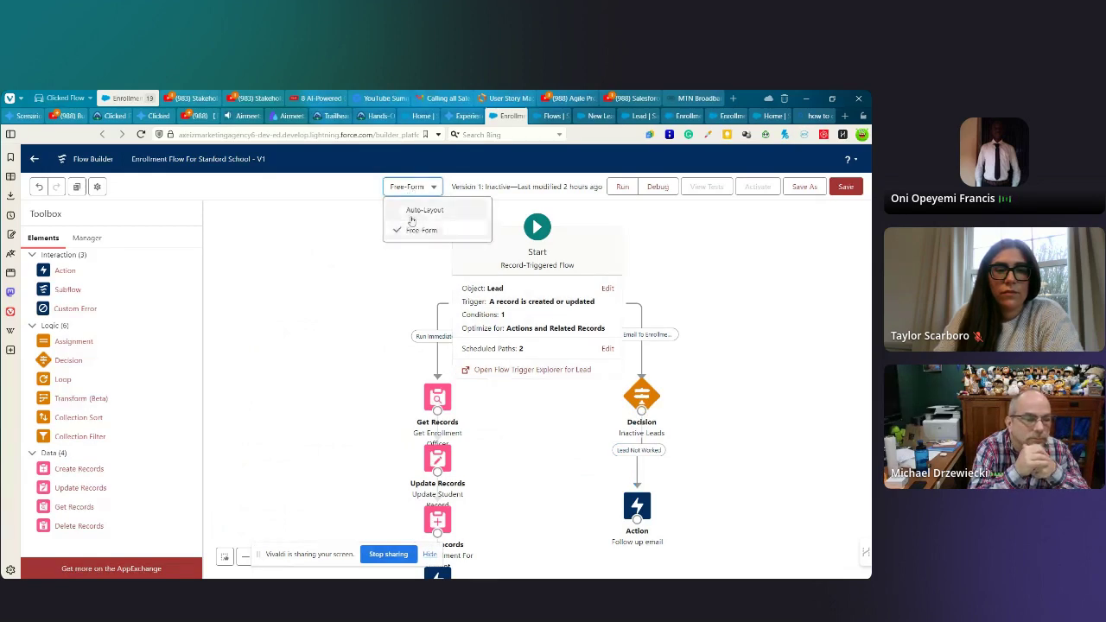
click(418, 210)
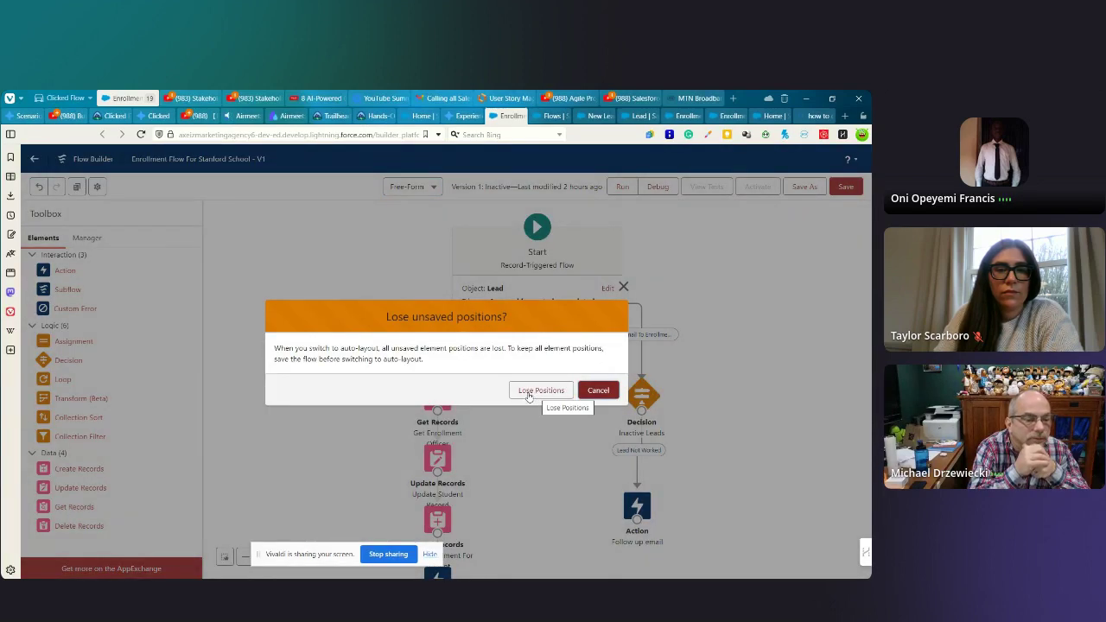
click(536, 393)
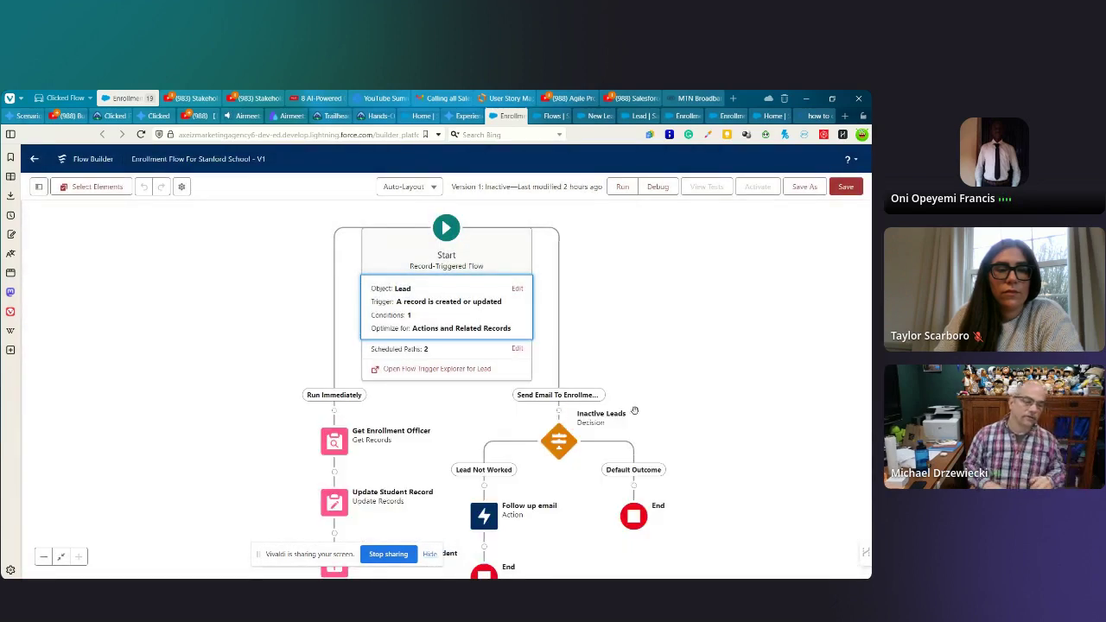
drag(680, 391, 687, 374)
scroll(687, 373, down, 2)
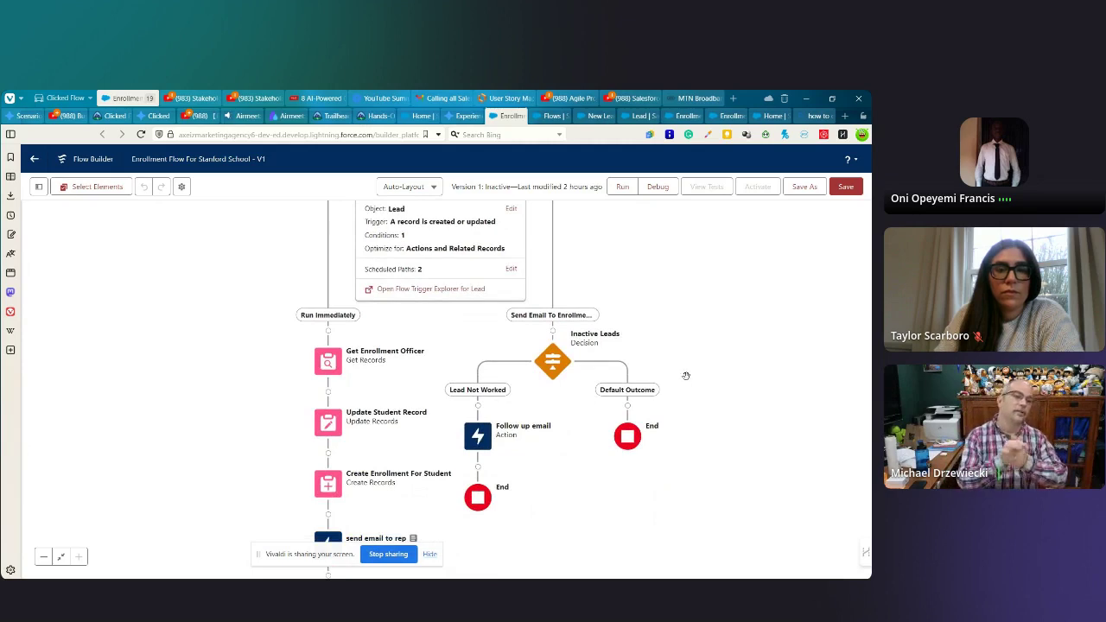
scroll(694, 372, up, 2)
drag(682, 408, 674, 422)
click(600, 331)
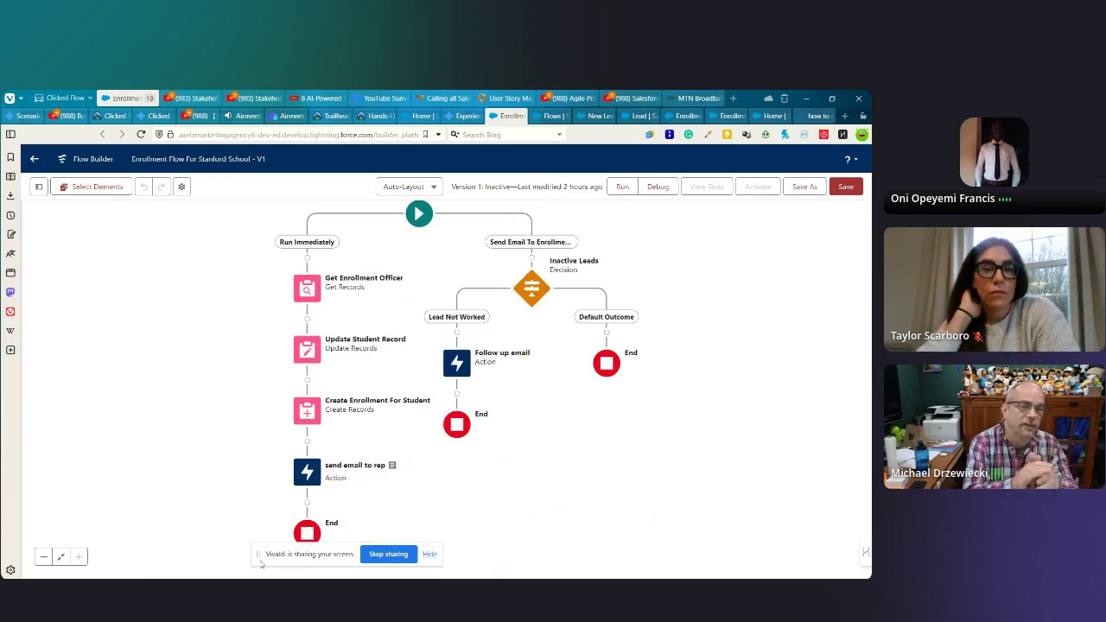
drag(261, 563, 139, 567)
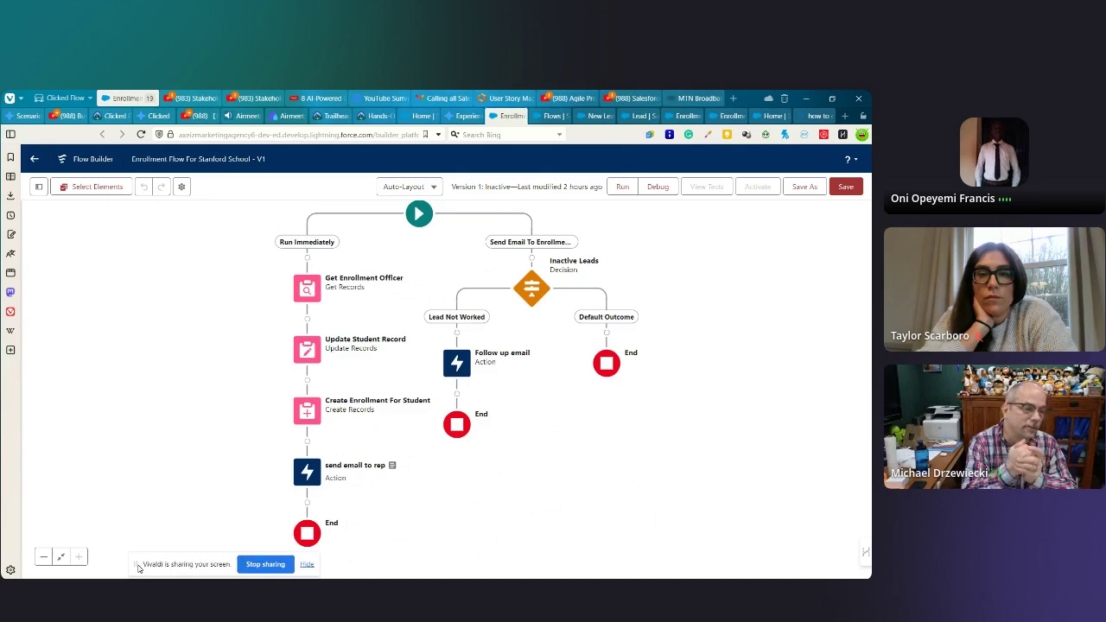
drag(531, 442, 537, 456)
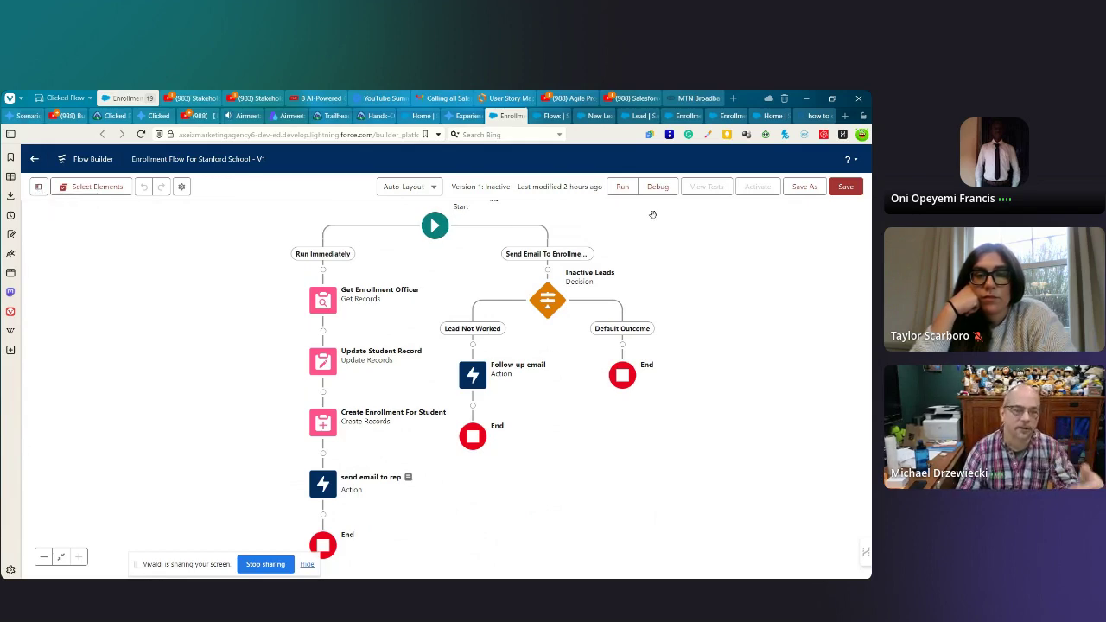
- Save the flow and scroll through its $Record.Name field warnings
click(846, 188)
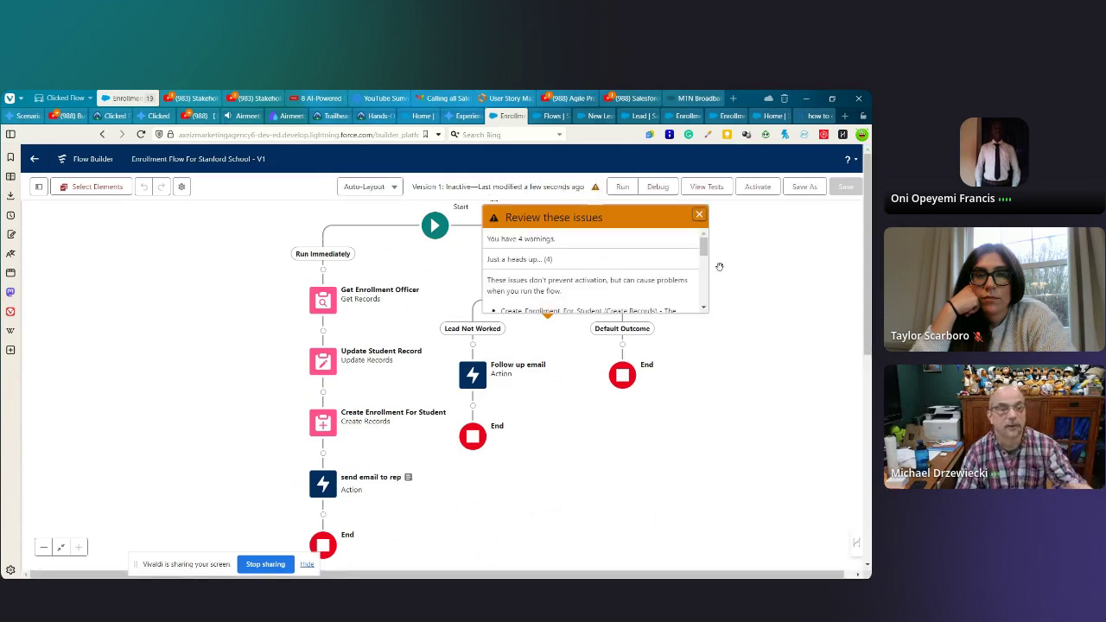
scroll(573, 275, down, 2)
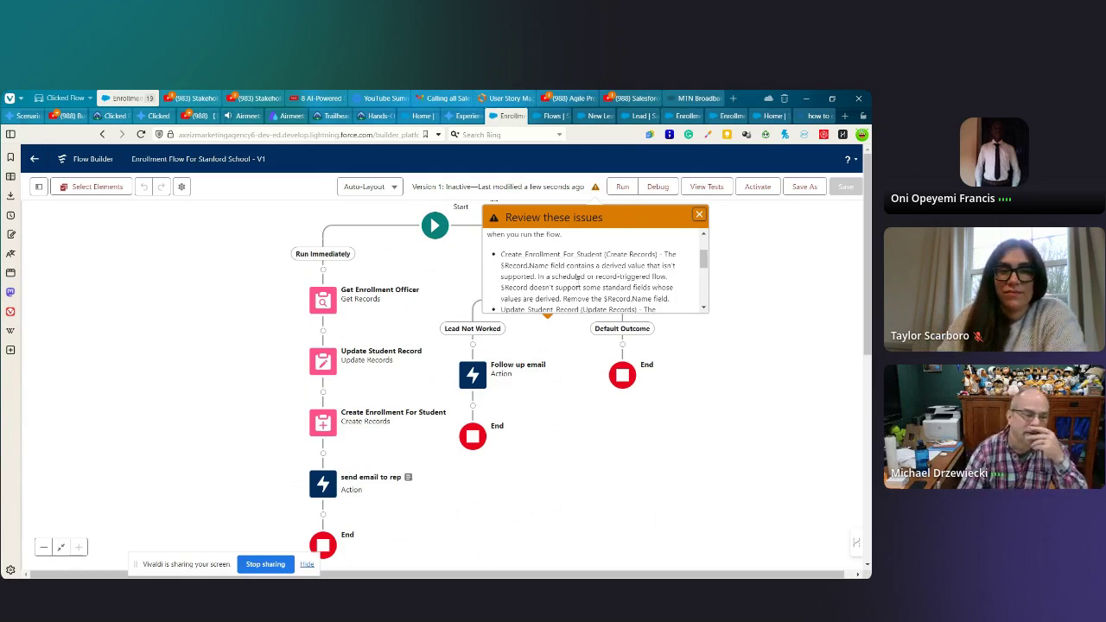
scroll(579, 285, down, 1)
scroll(580, 285, down, 3)
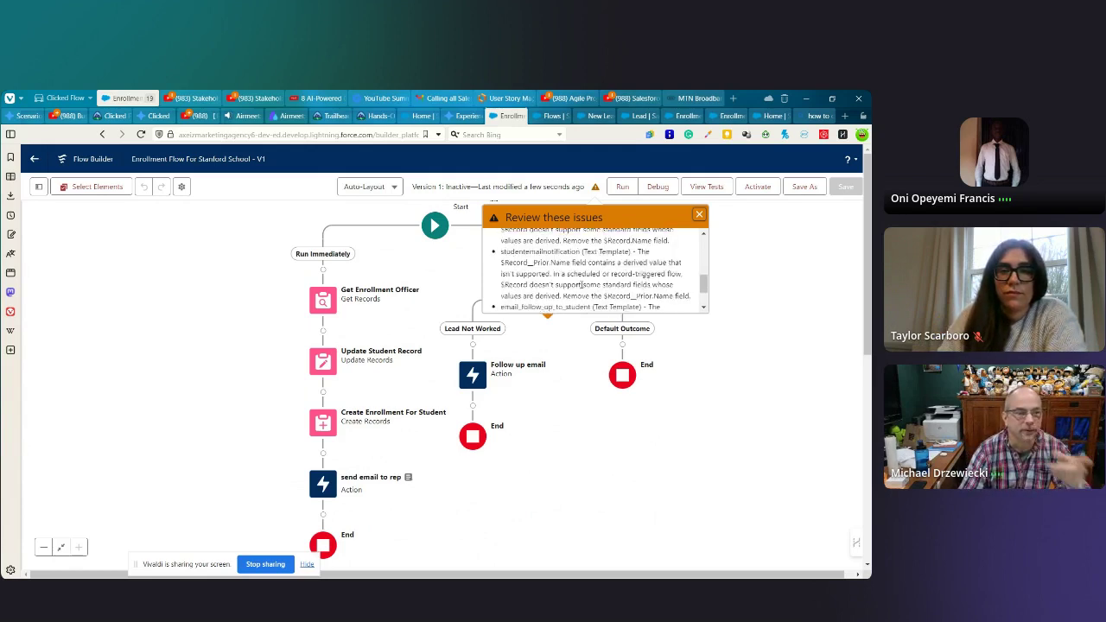
scroll(582, 282, up, 5)
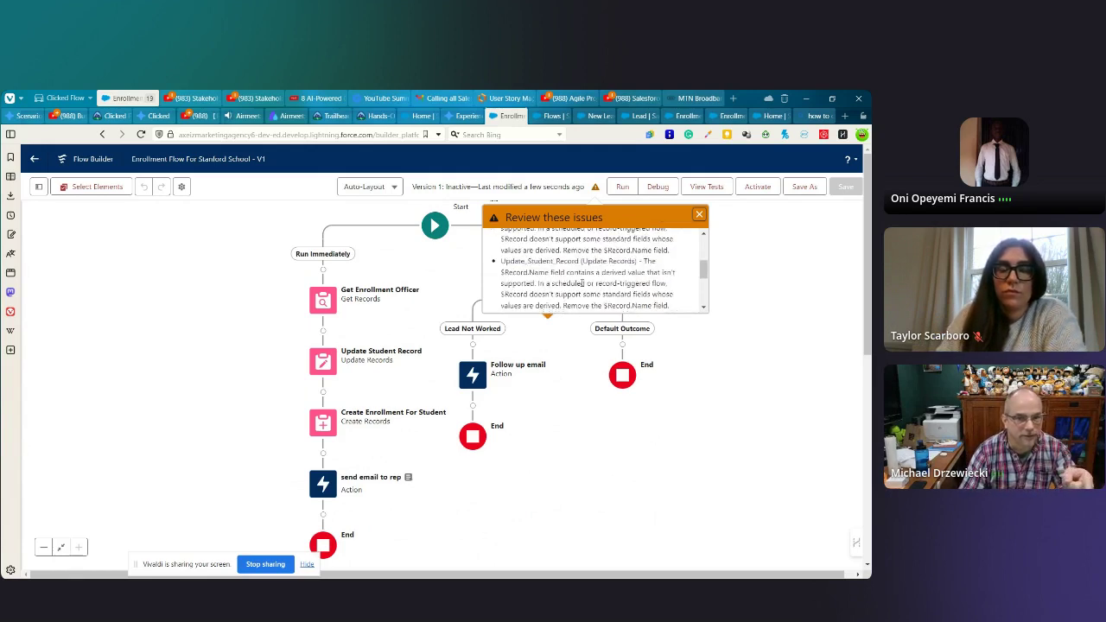
click(697, 213)
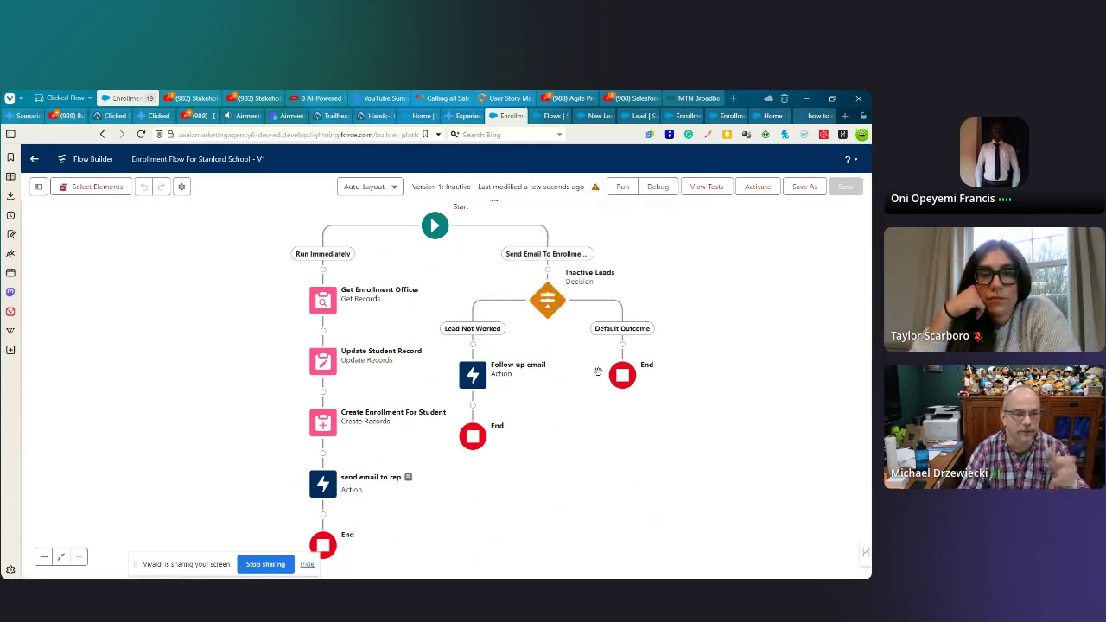
- Pan the canvas to reveal the Start label and recheck the warnings list
drag(560, 367, 530, 366)
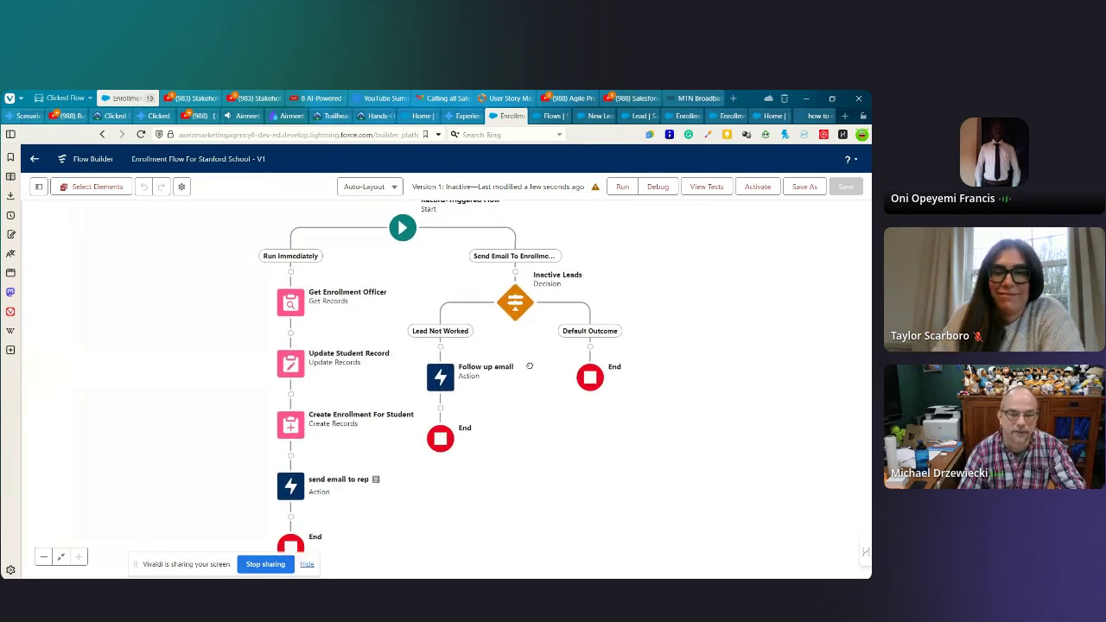
click(594, 187)
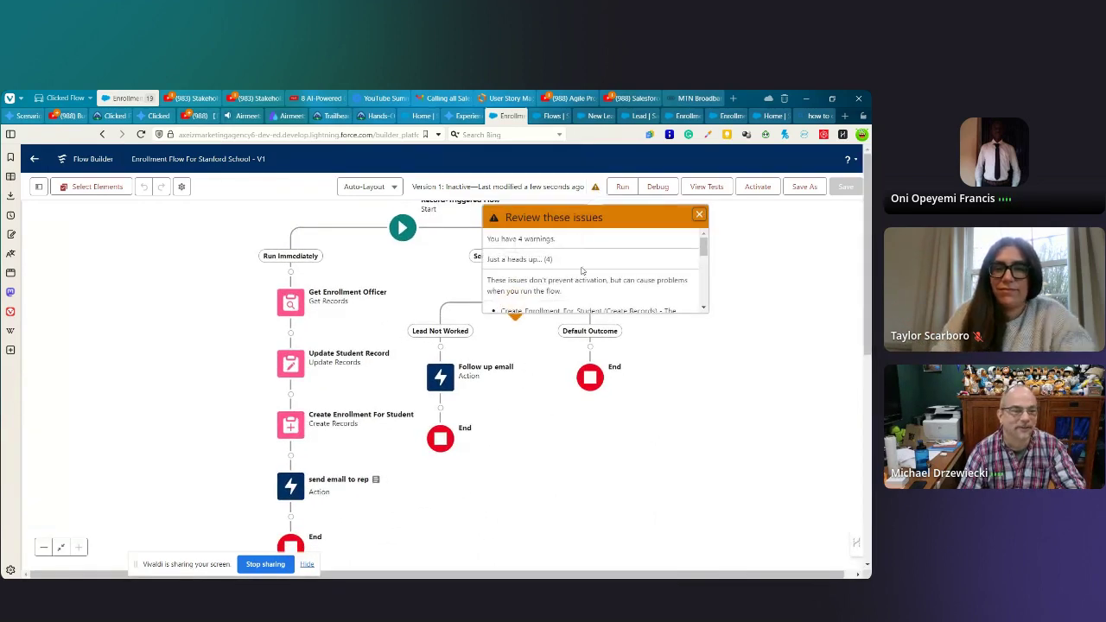
scroll(584, 265, down, 4)
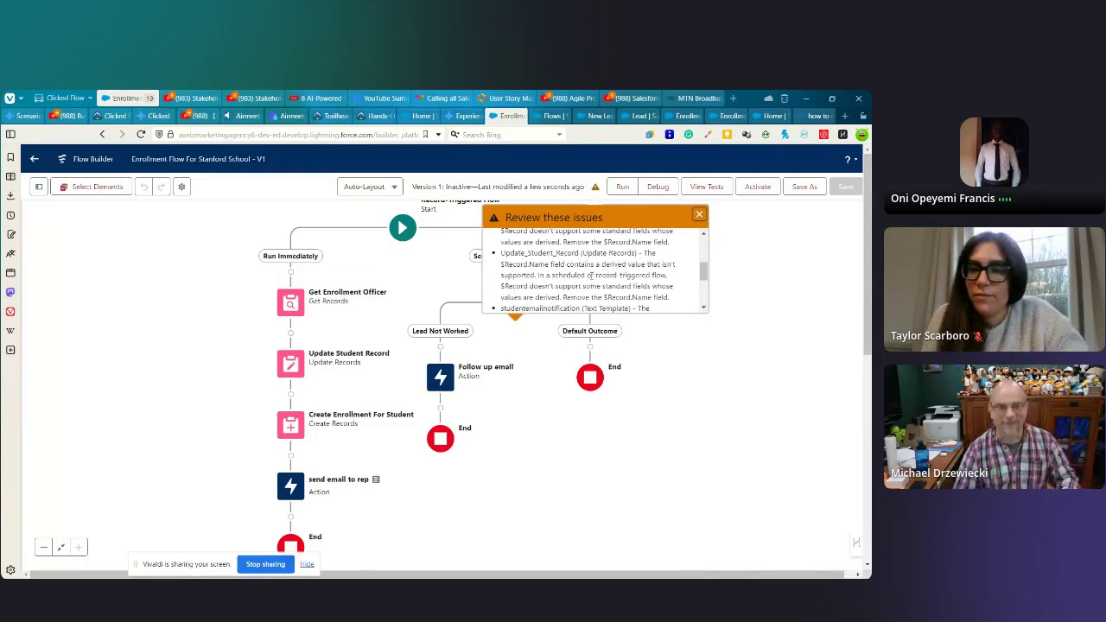
click(700, 214)
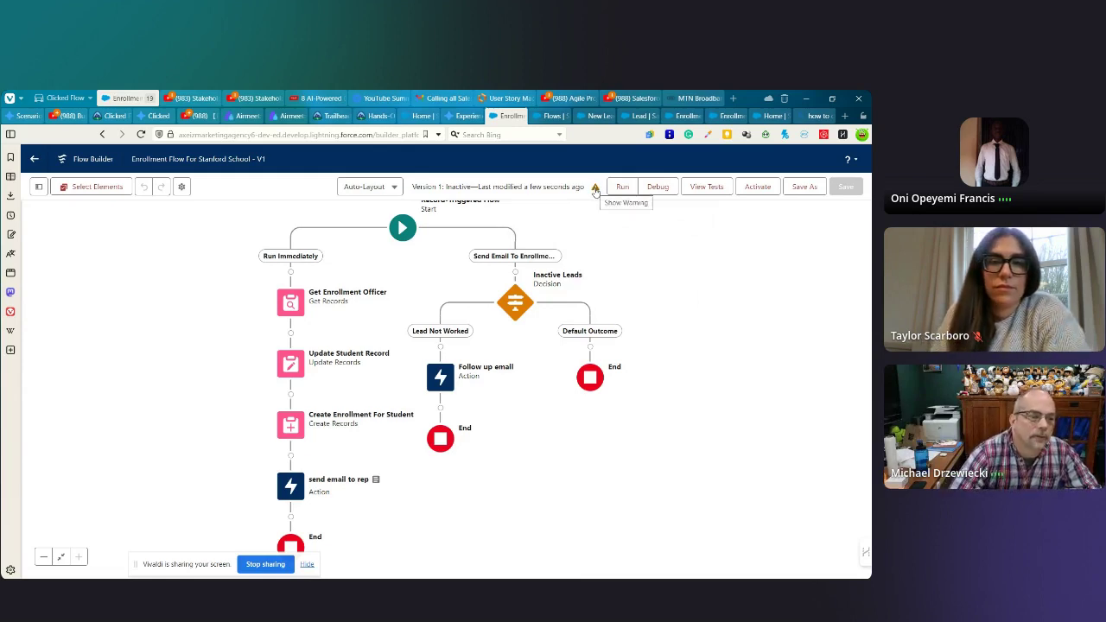
- Read through all four unsupported $Record.Name warnings once more and close the list
click(595, 188)
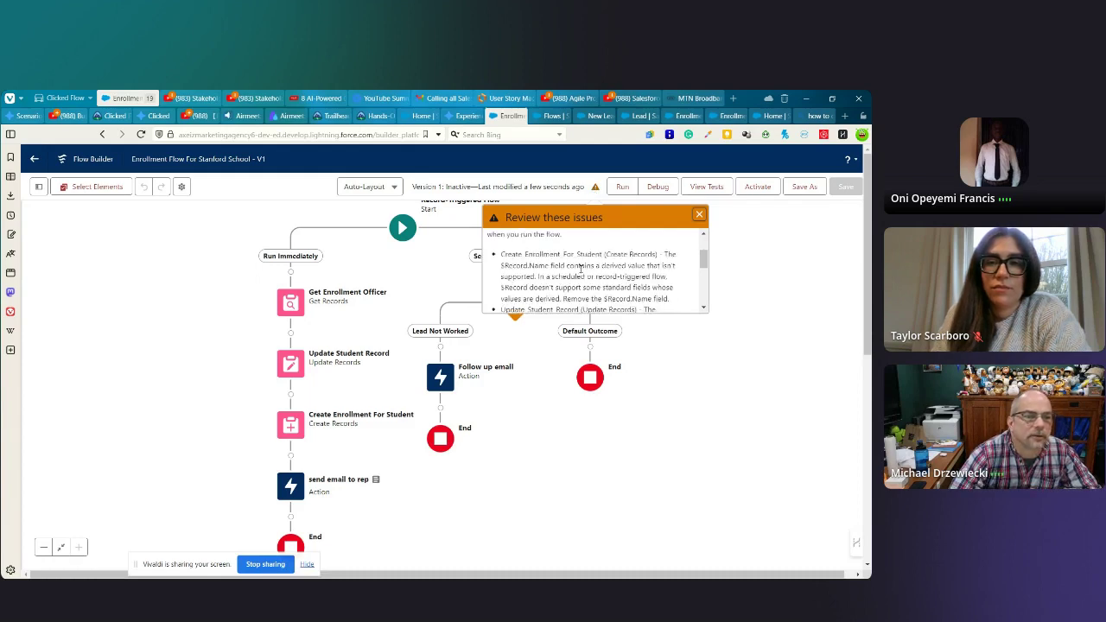
scroll(583, 272, up, 3)
scroll(588, 274, down, 3)
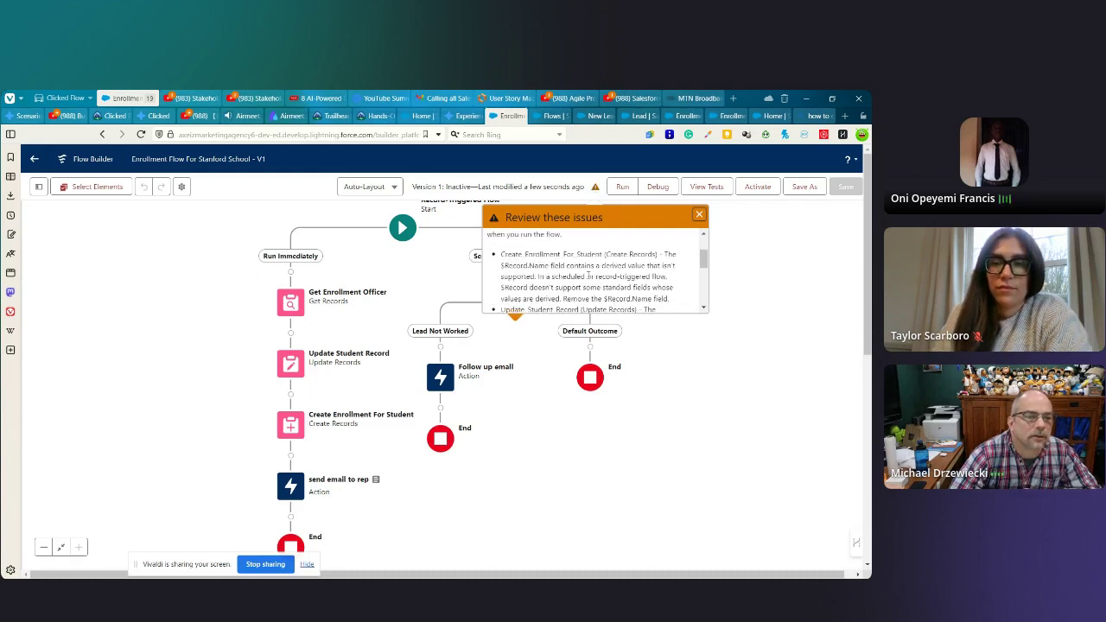
scroll(587, 275, down, 1)
scroll(586, 275, up, 2)
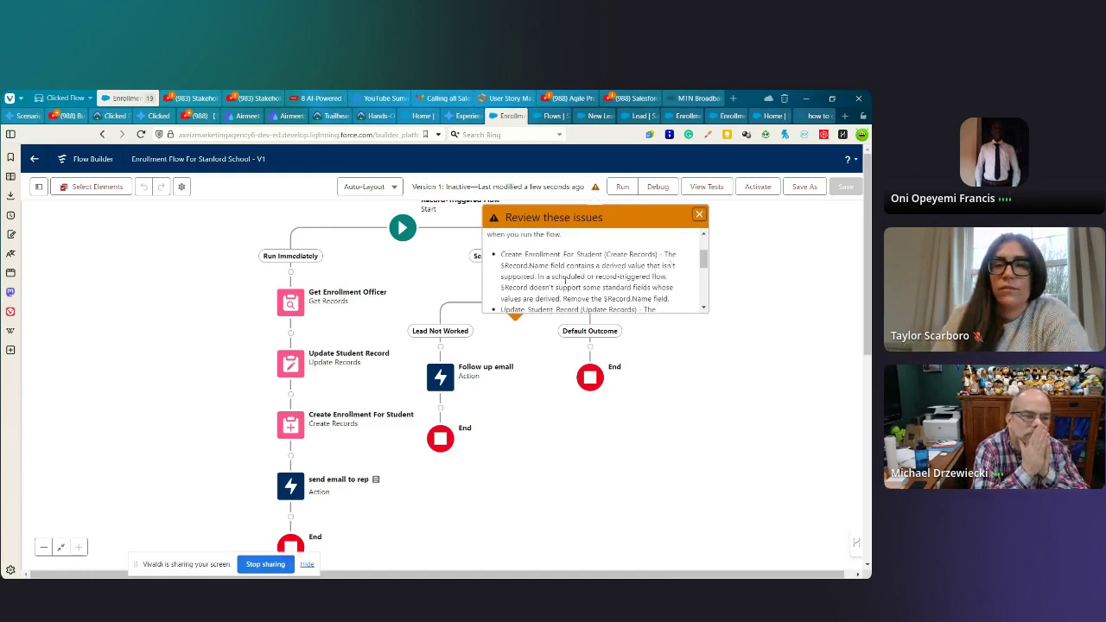
scroll(588, 285, down, 2)
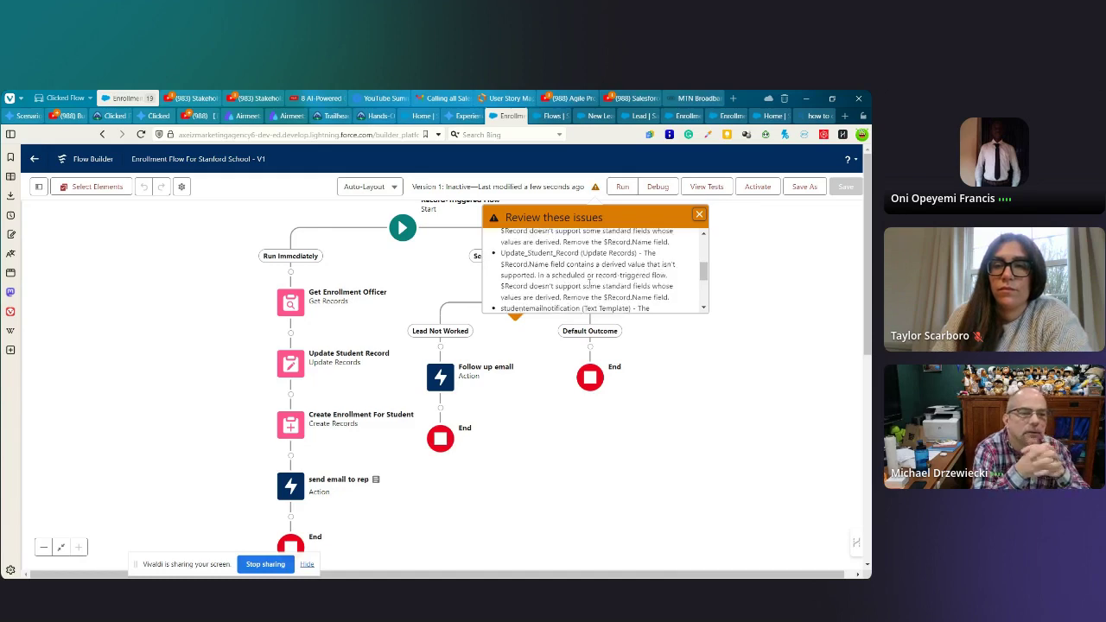
scroll(588, 281, down, 3)
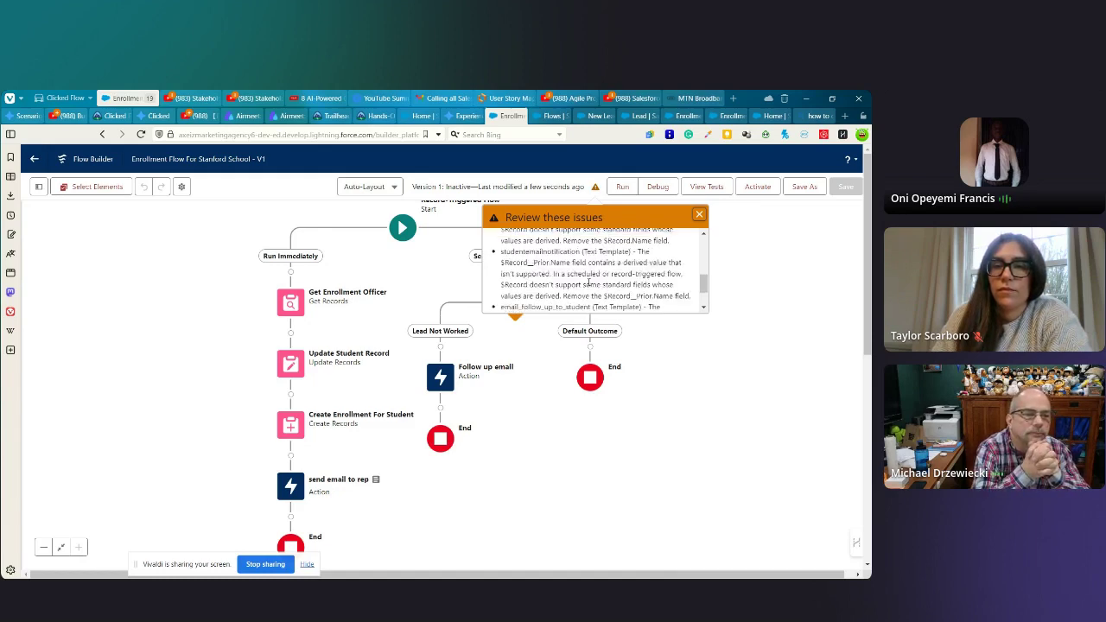
scroll(588, 283, down, 3)
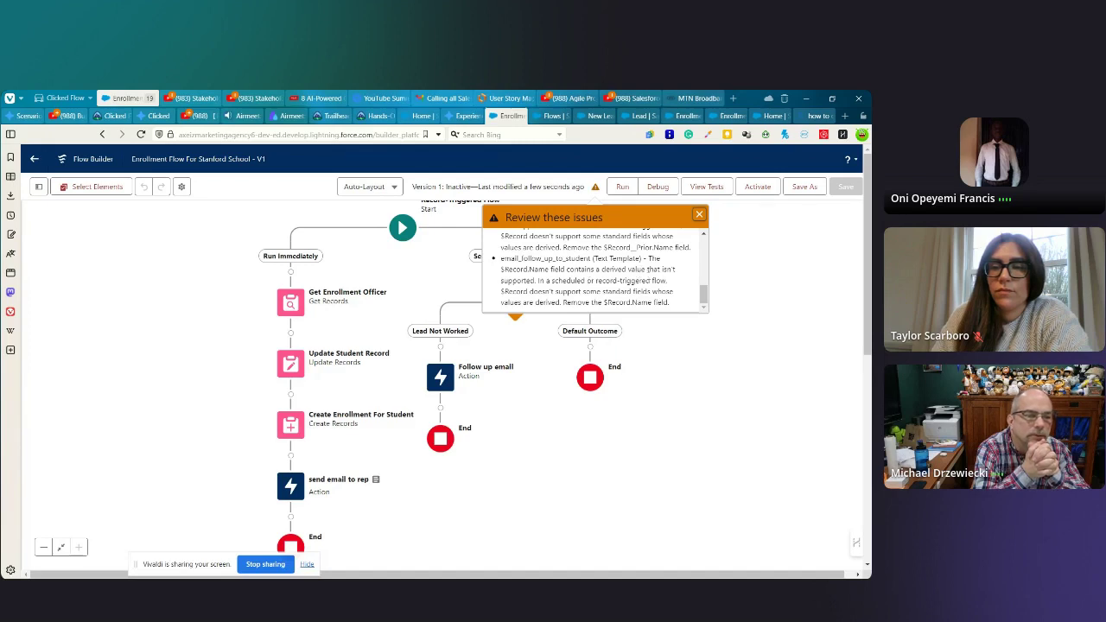
scroll(568, 278, down, 2)
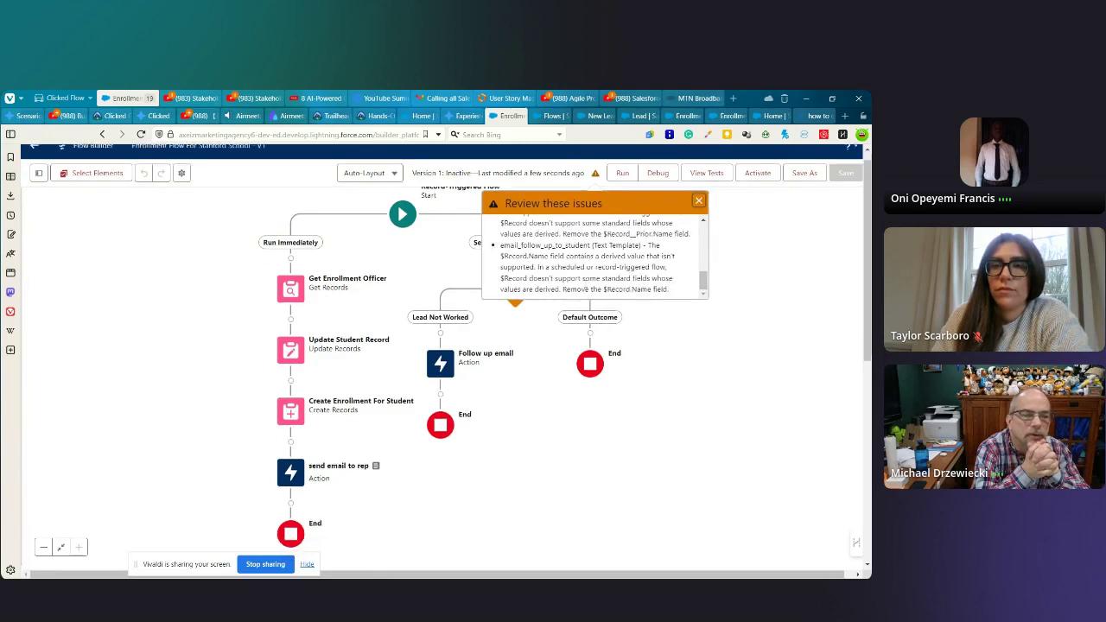
scroll(568, 278, up, 4)
scroll(569, 278, up, 5)
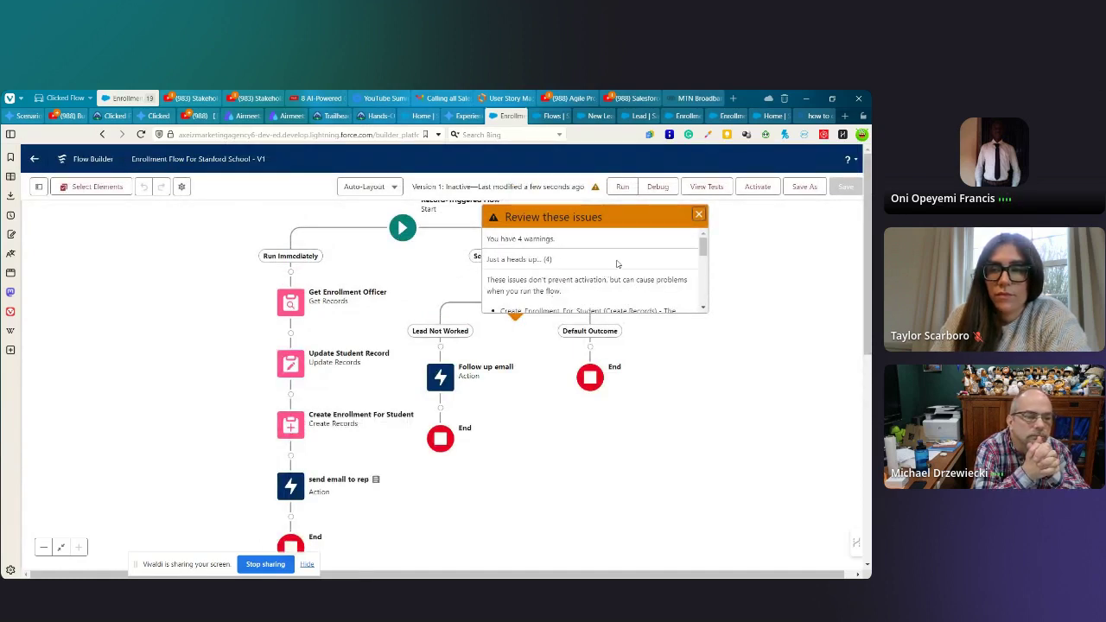
click(699, 215)
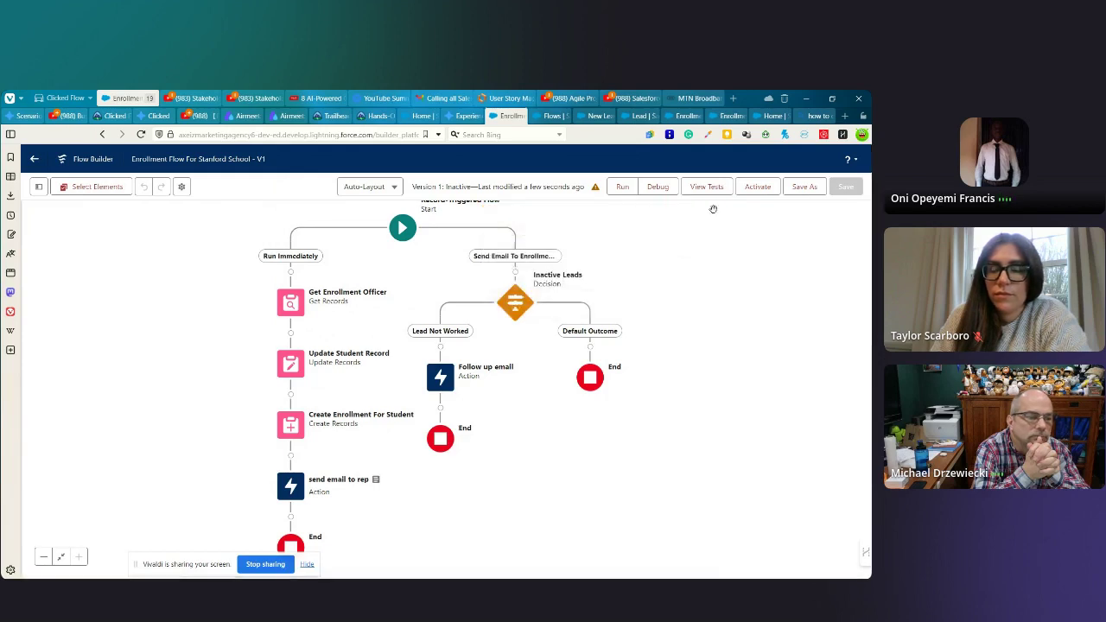
click(622, 187)
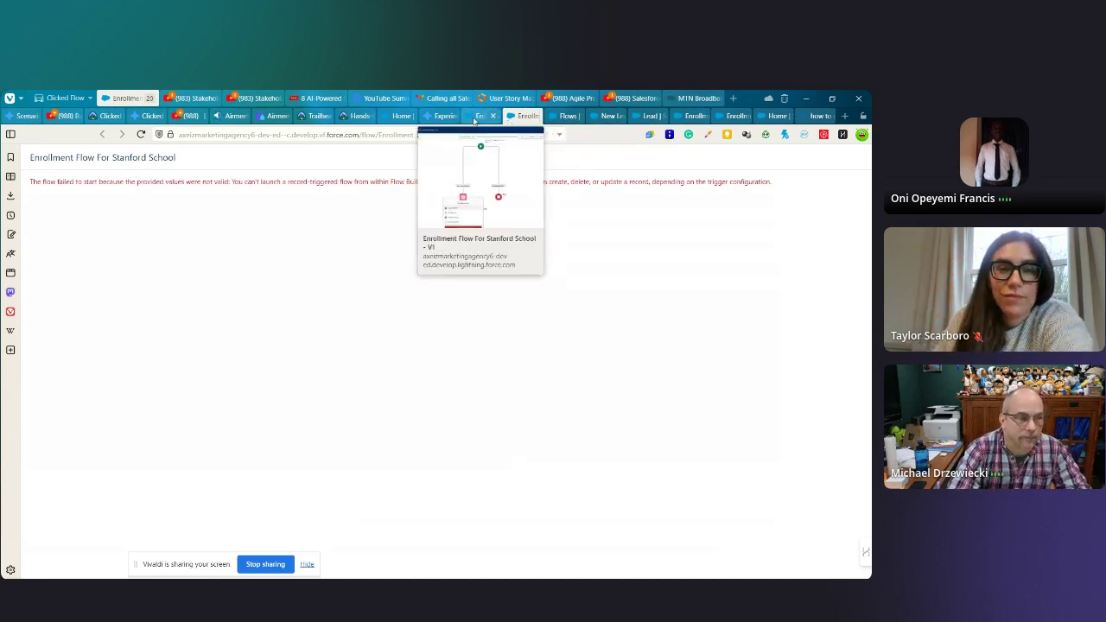
click(534, 116)
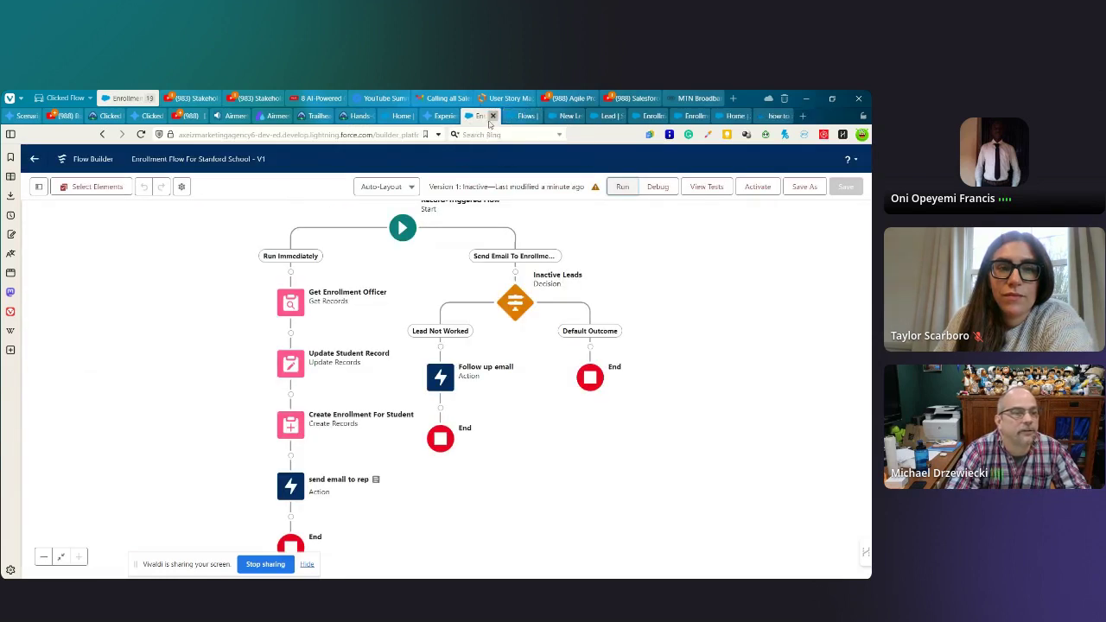
drag(414, 285, 420, 304)
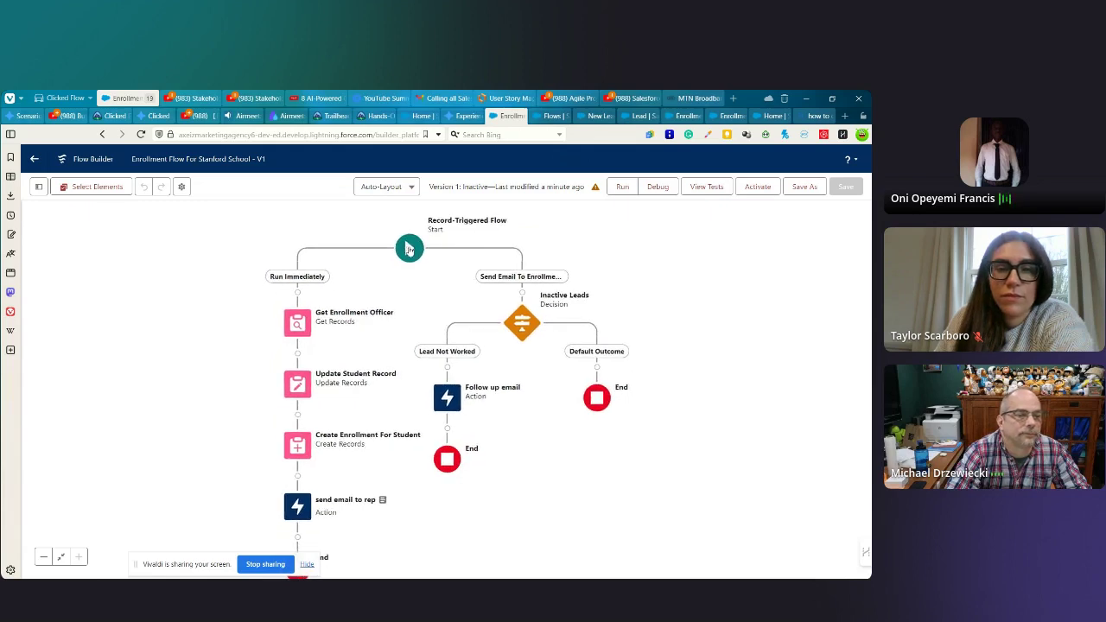
- Expand the Start element's trigger details and open its configuration settings
click(410, 249)
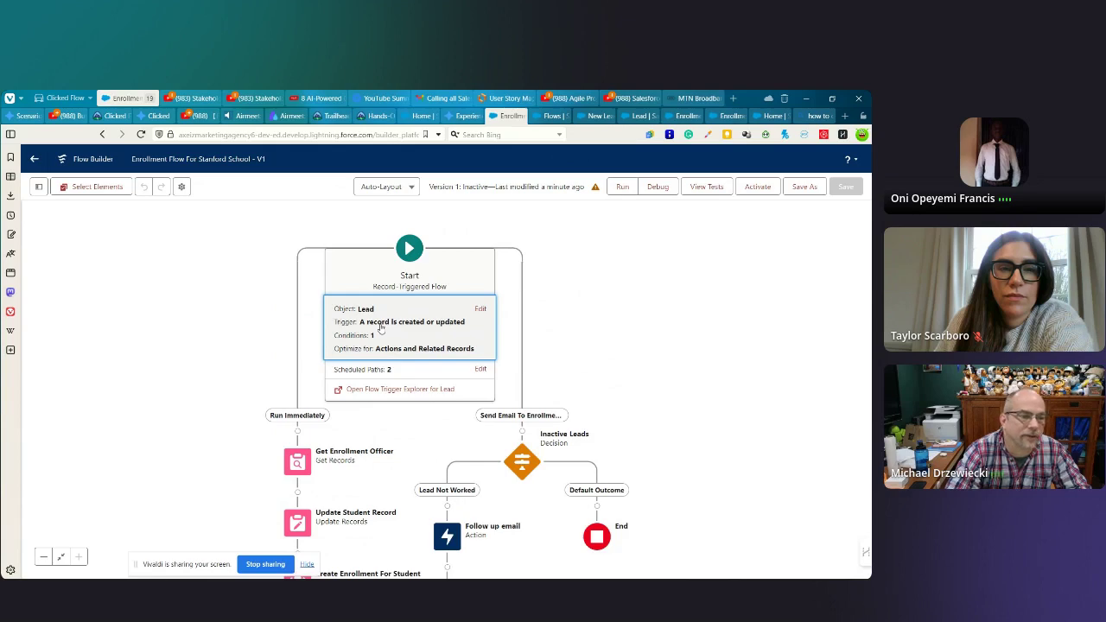
click(380, 327)
scroll(510, 437, down, 3)
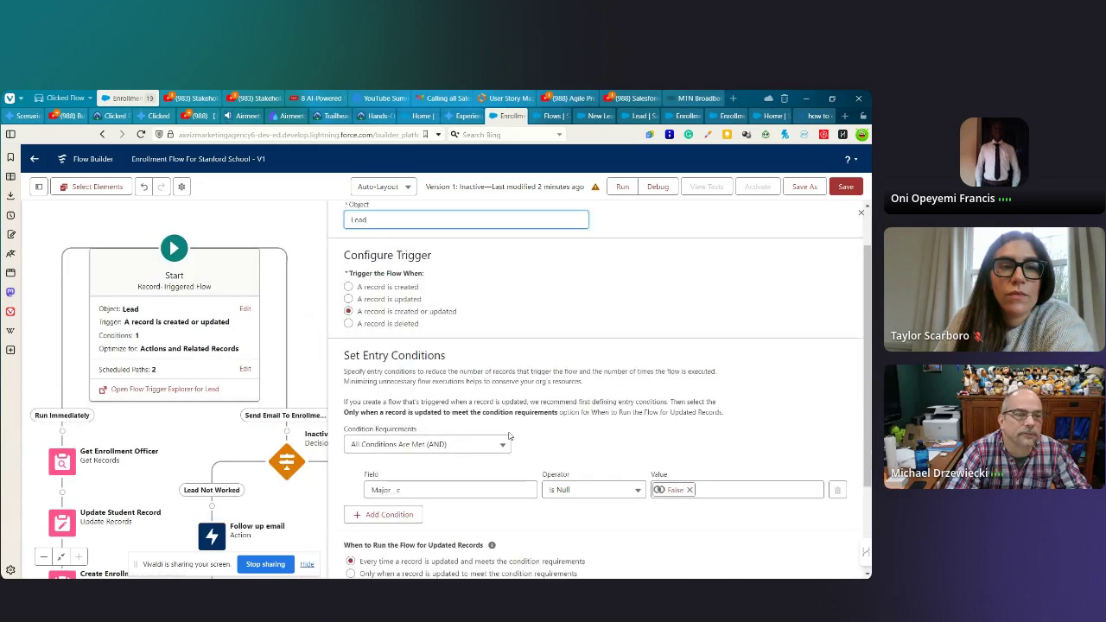
- Re-save the flow with Save & Debug and close the Review these issues list
click(657, 188)
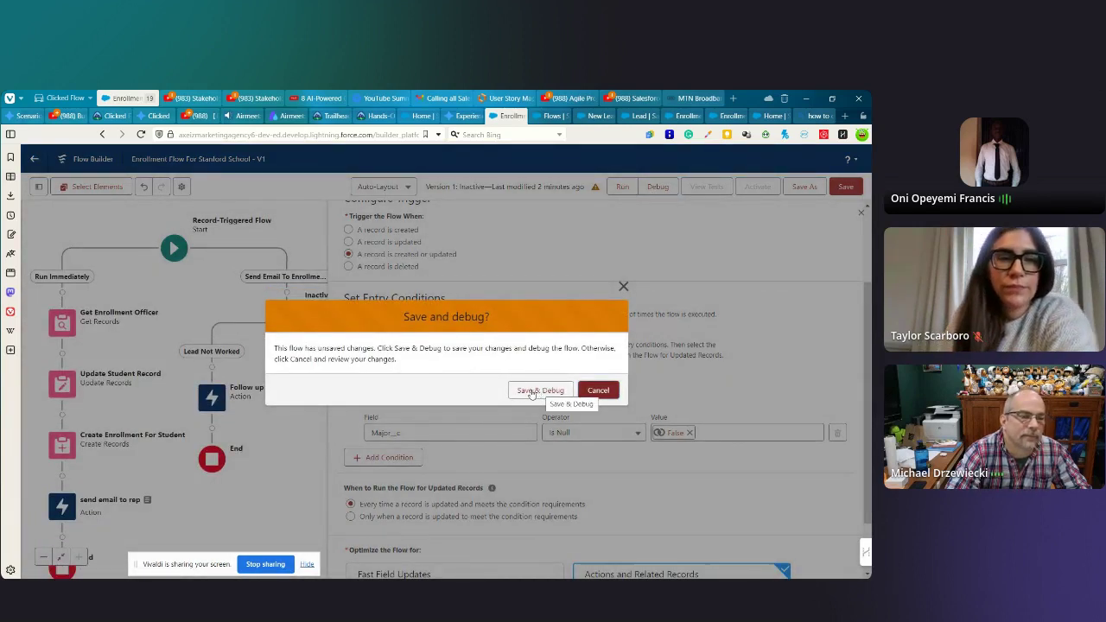
click(532, 390)
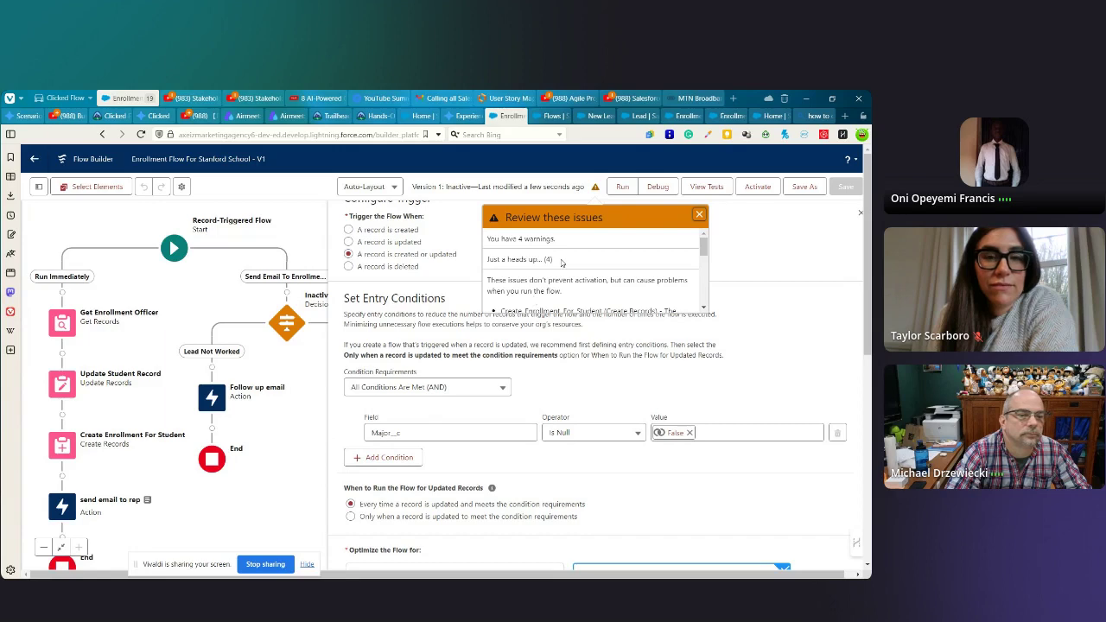
scroll(564, 264, down, 2)
scroll(571, 276, down, 2)
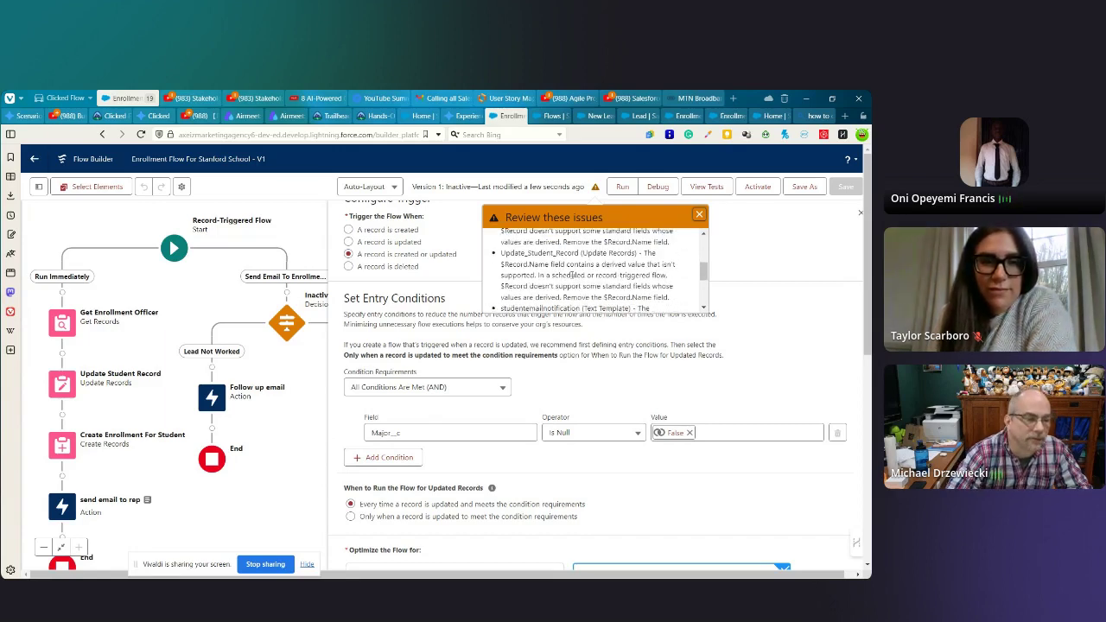
scroll(571, 275, up, 1)
scroll(575, 276, up, 2)
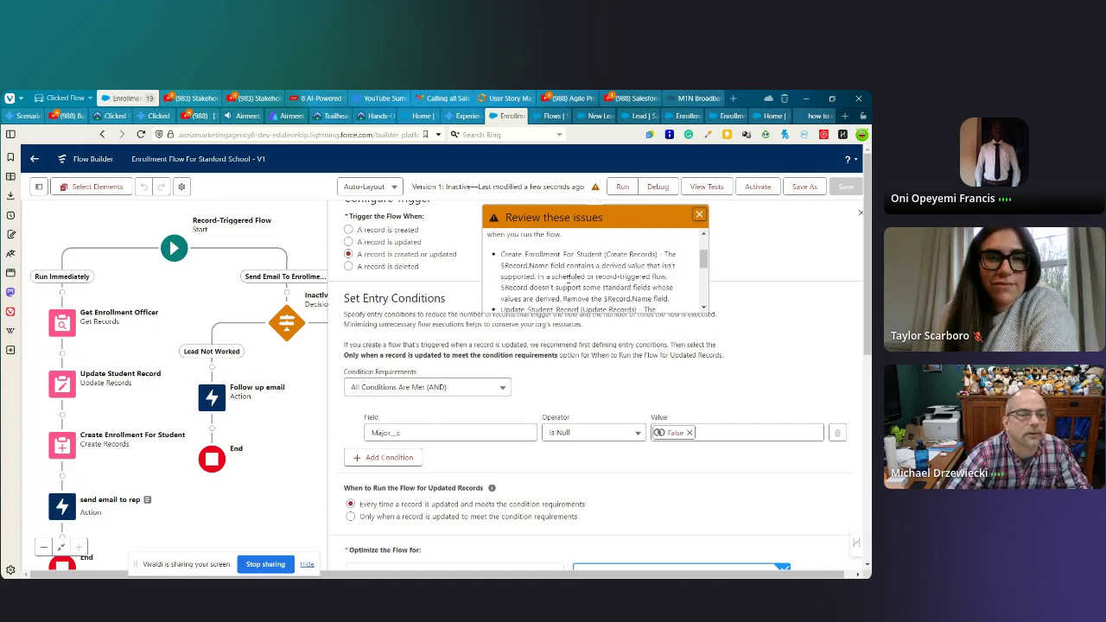
click(699, 214)
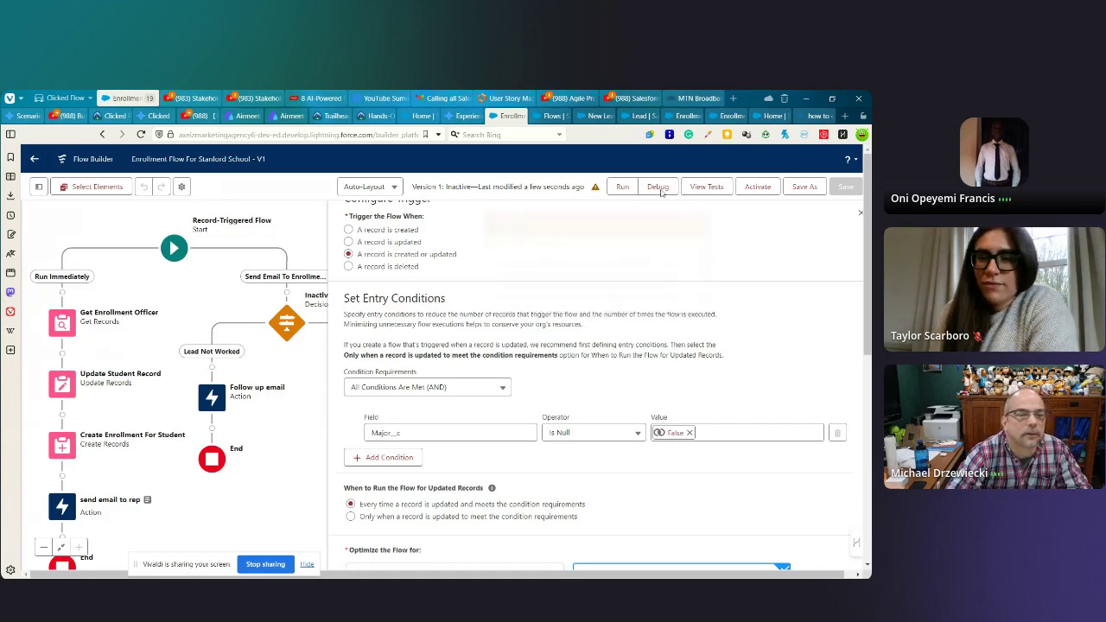
- Run a debug on the Run Immediately path with the Created option and a triggering lead
click(654, 187)
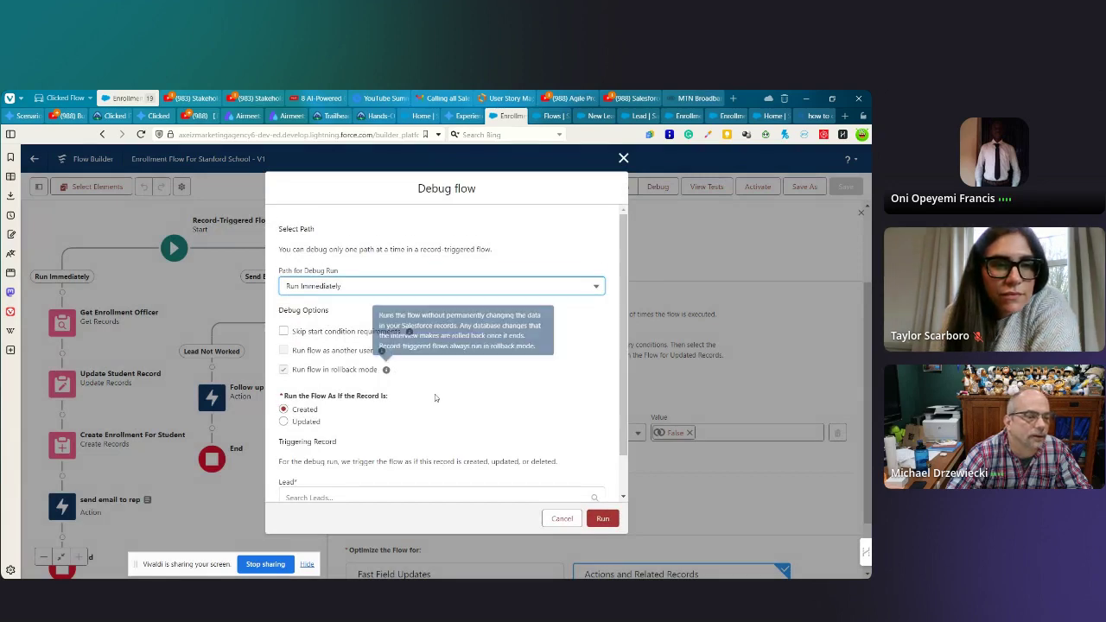
scroll(434, 394, down, 1)
click(383, 452)
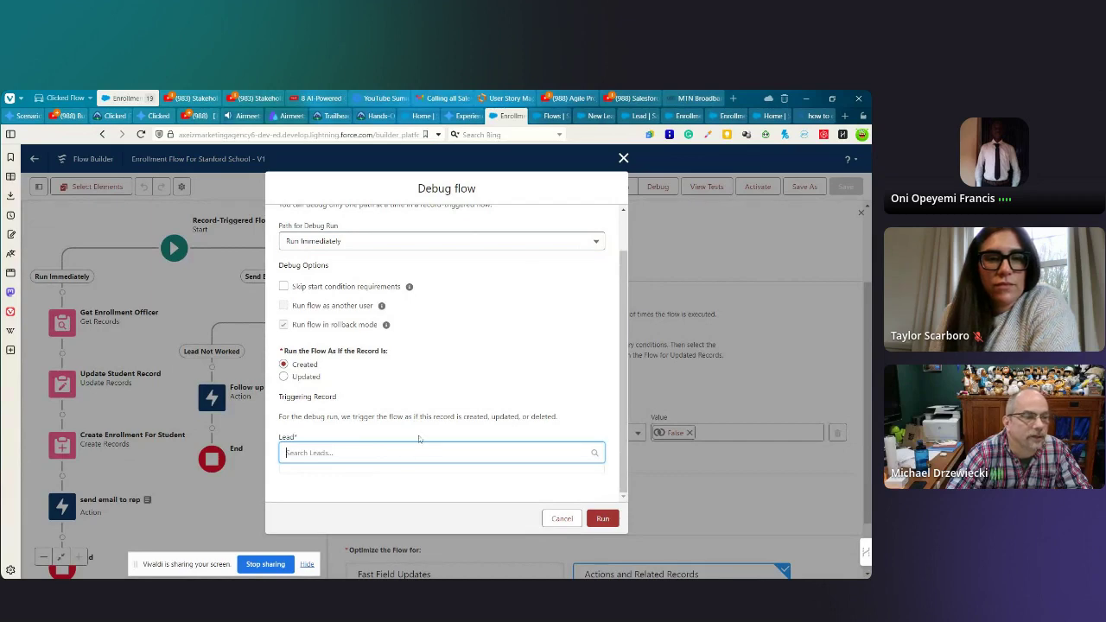
scroll(441, 406, up, 1)
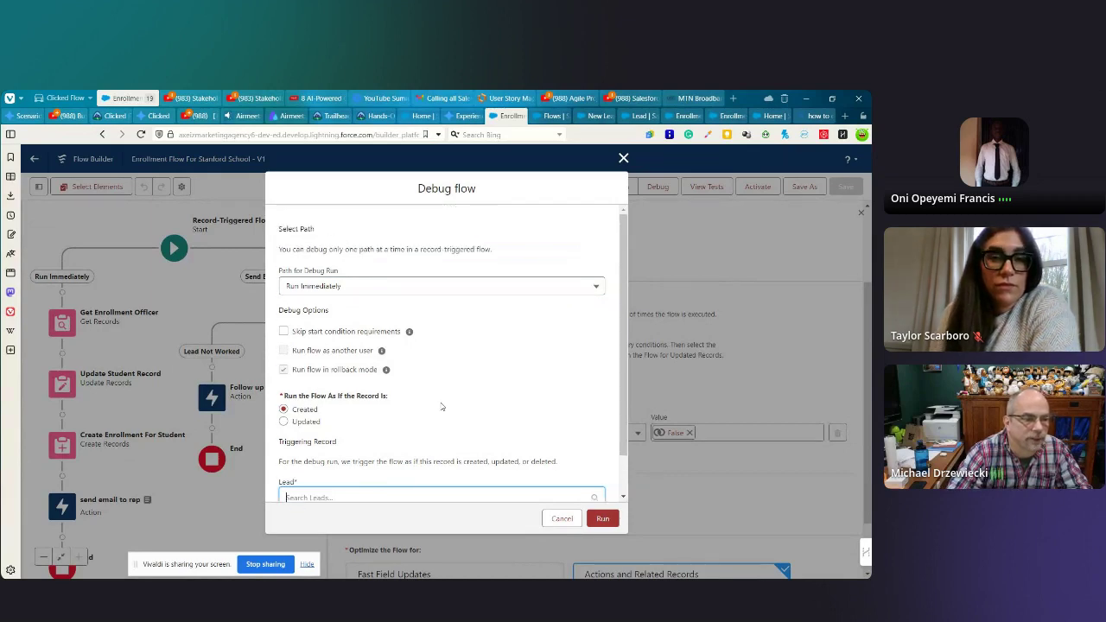
scroll(442, 406, down, 1)
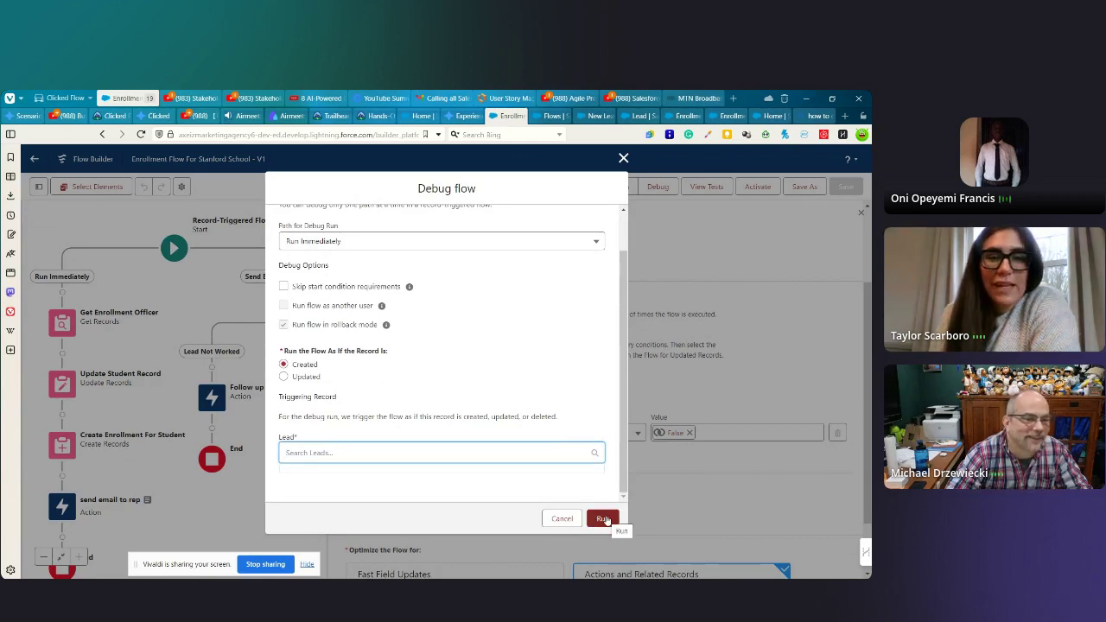
click(605, 520)
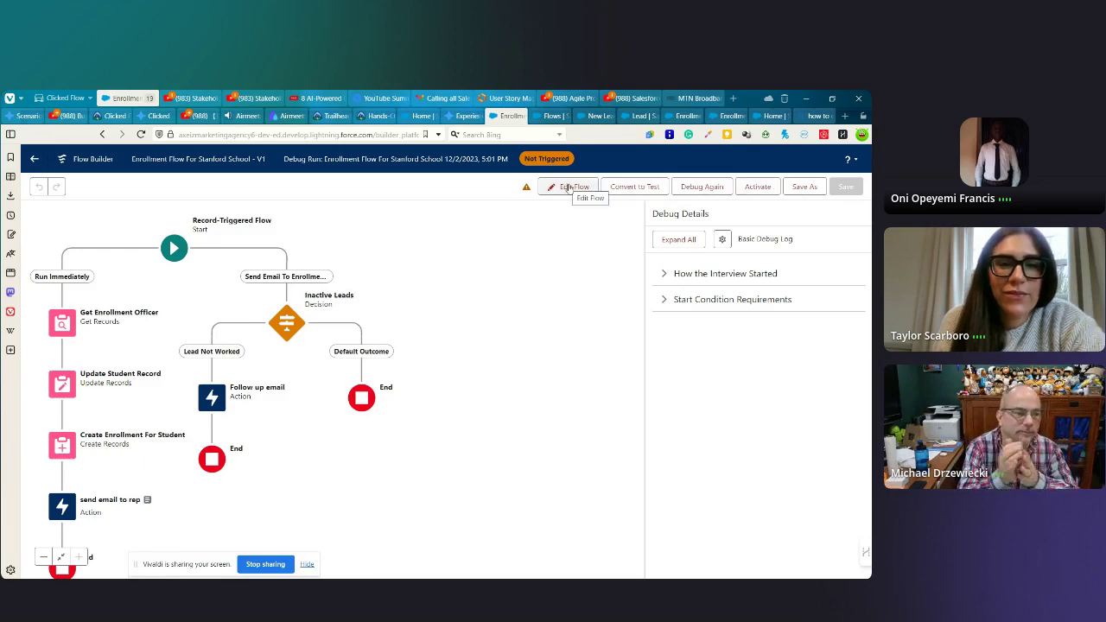
- Choose the Send Email To Enrollment Officer debug path, then go to Setup Home
click(702, 186)
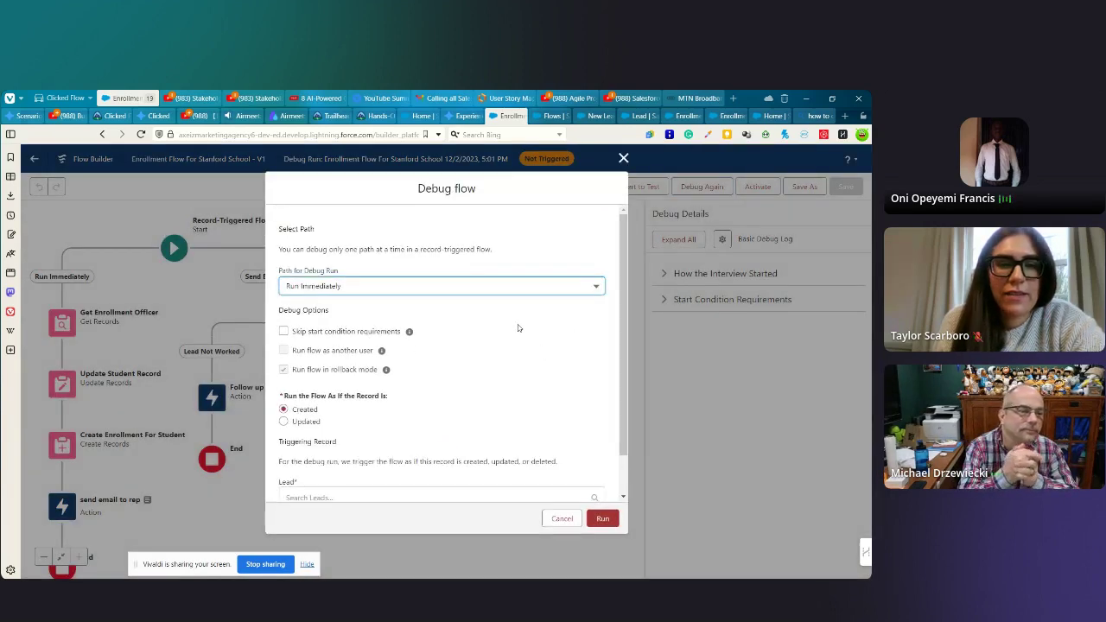
scroll(501, 363, down, 1)
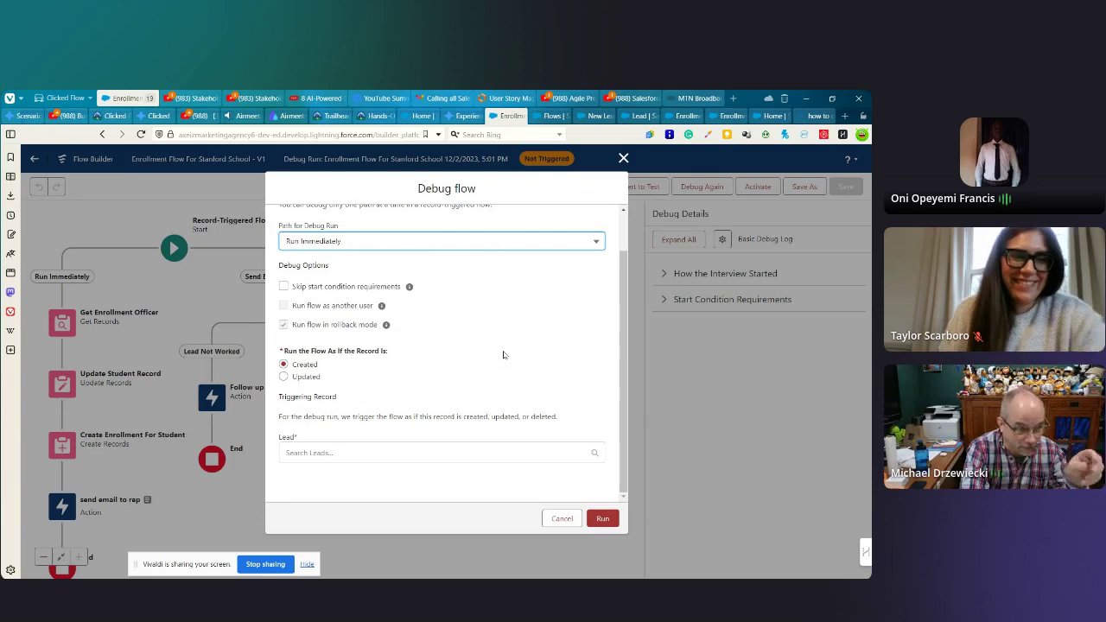
scroll(504, 355, up, 1)
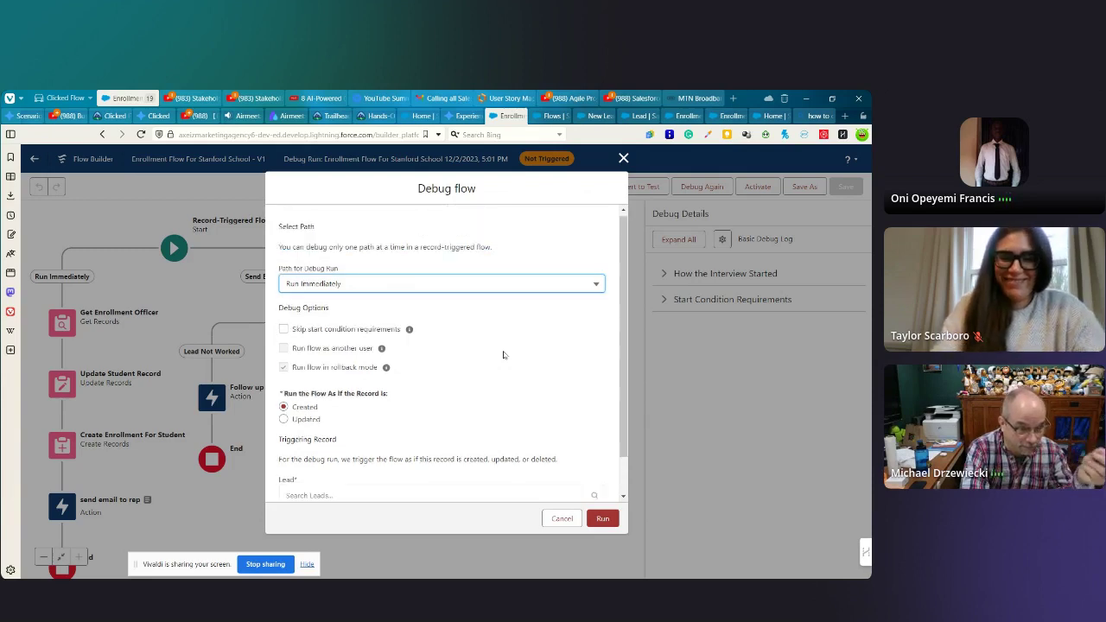
click(425, 288)
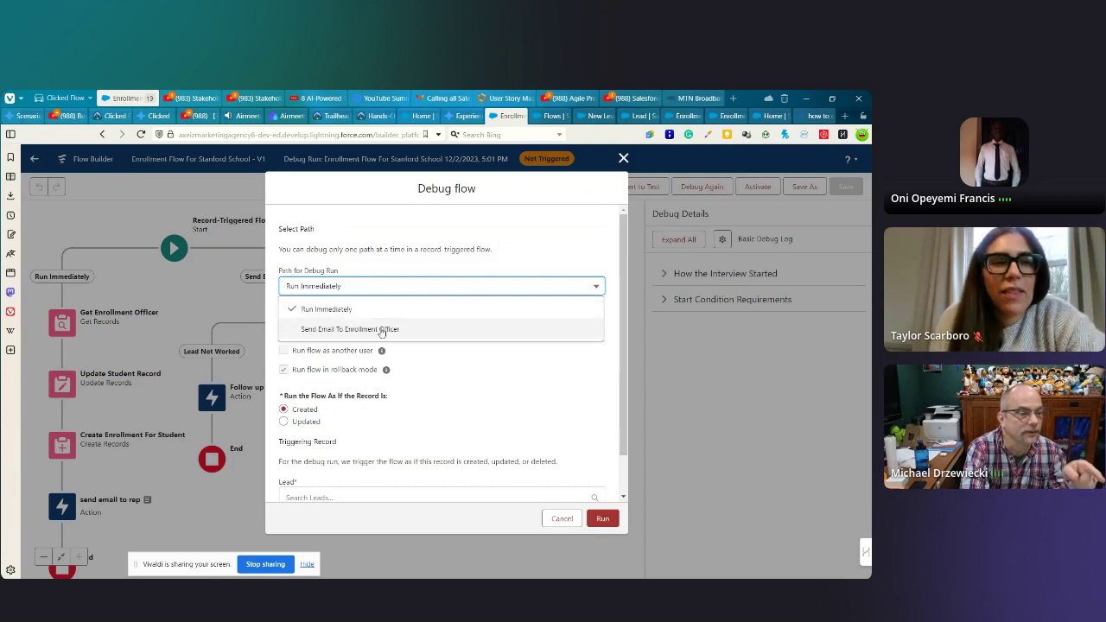
click(332, 330)
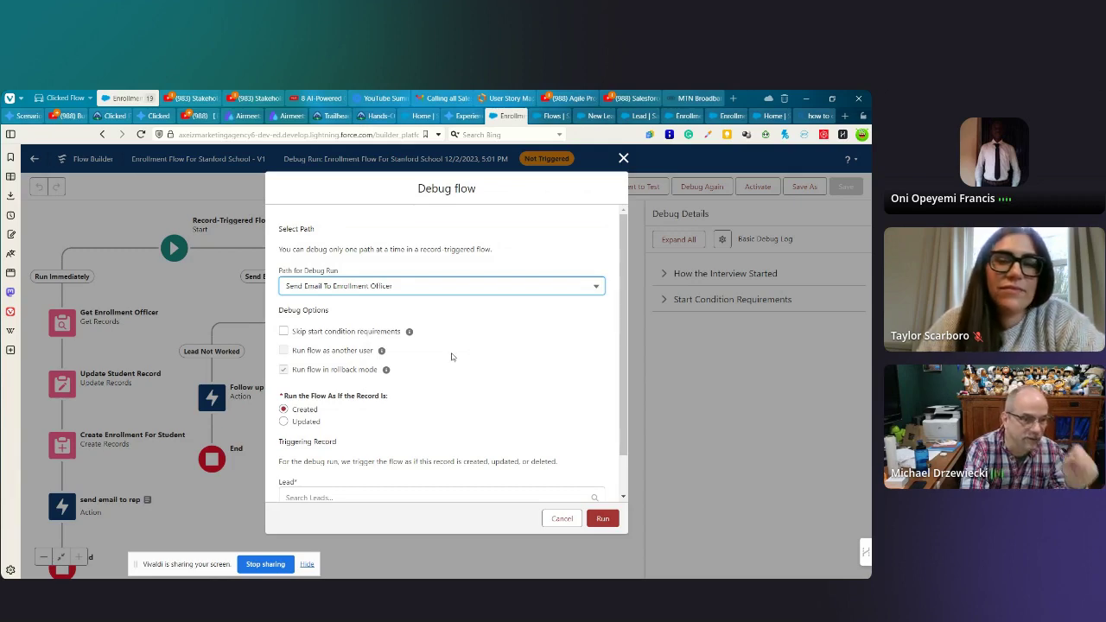
scroll(451, 362, down, 1)
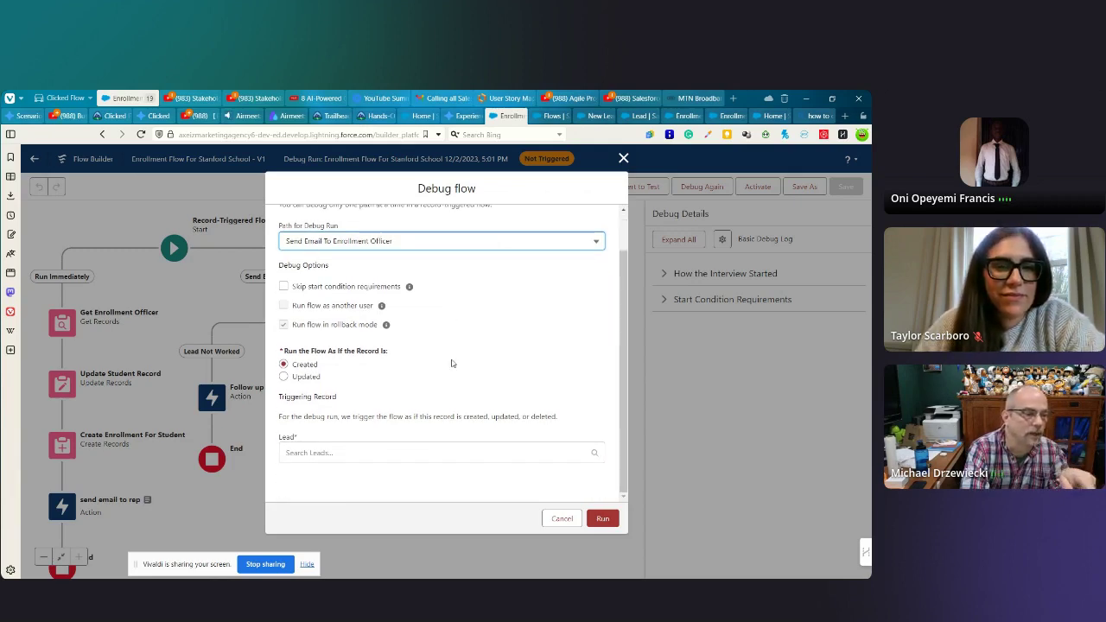
click(346, 452)
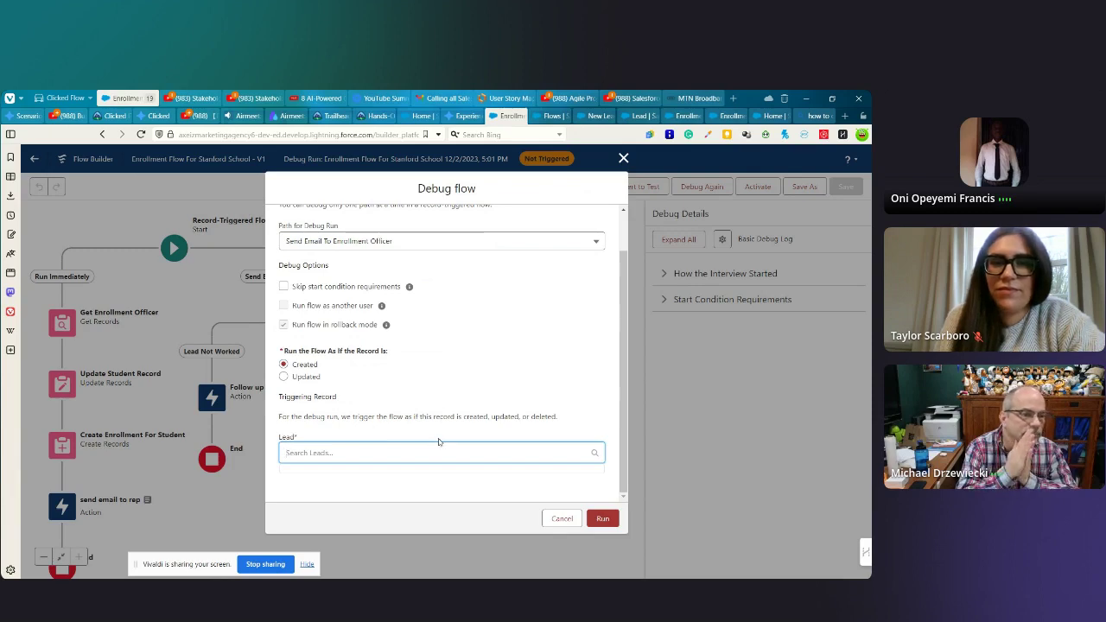
click(764, 116)
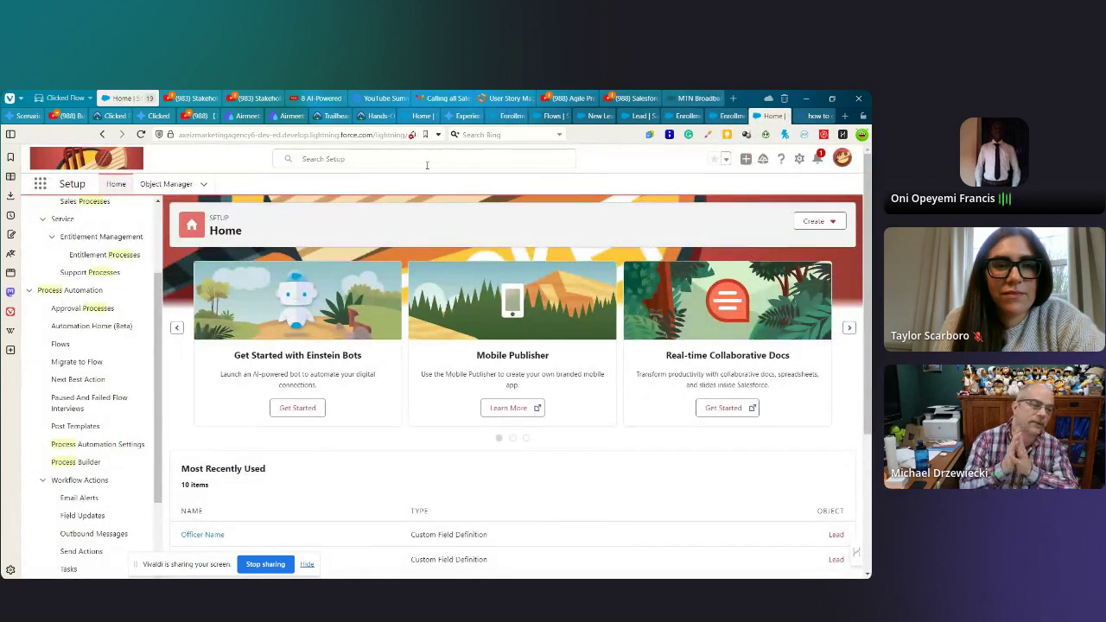
- Open the Sales app from the App Launcher, go to Leads, and start a new lead
click(40, 184)
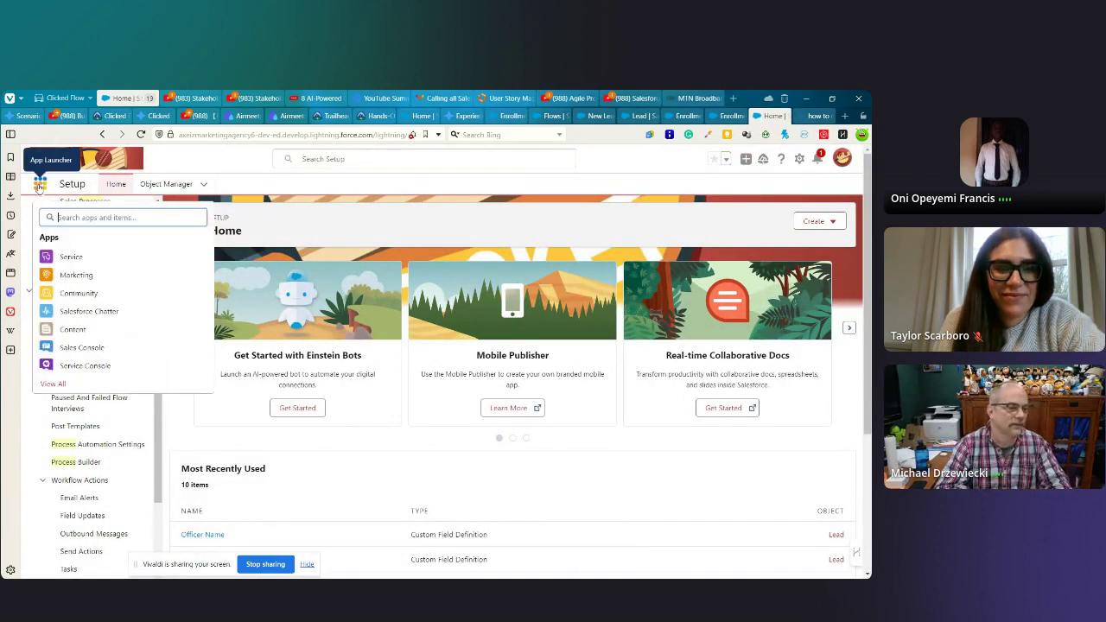
click(53, 385)
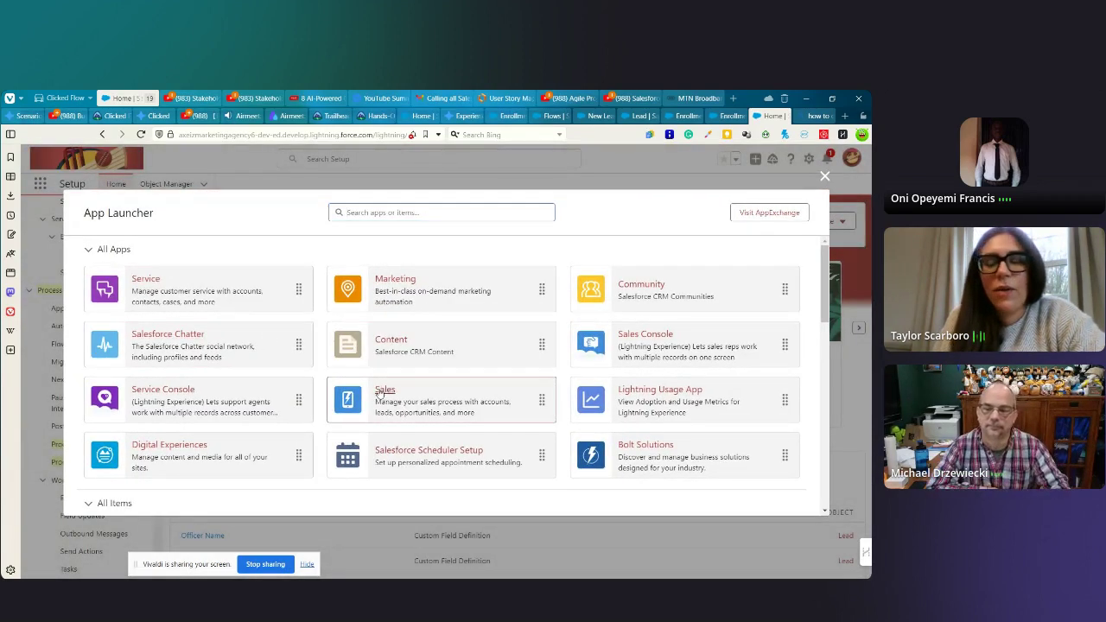
click(381, 394)
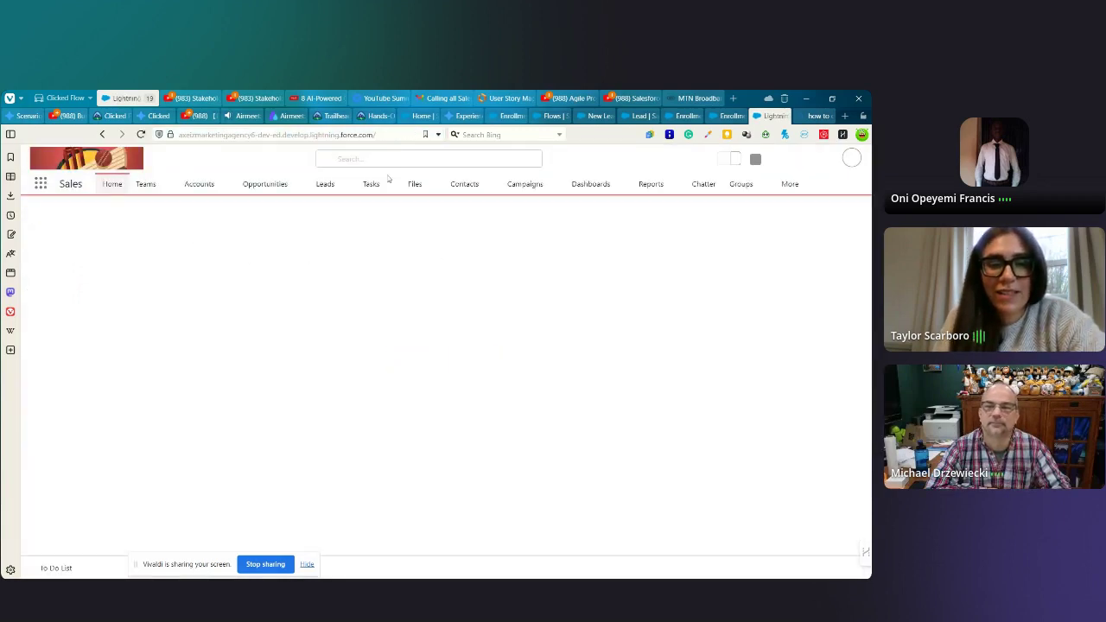
click(326, 186)
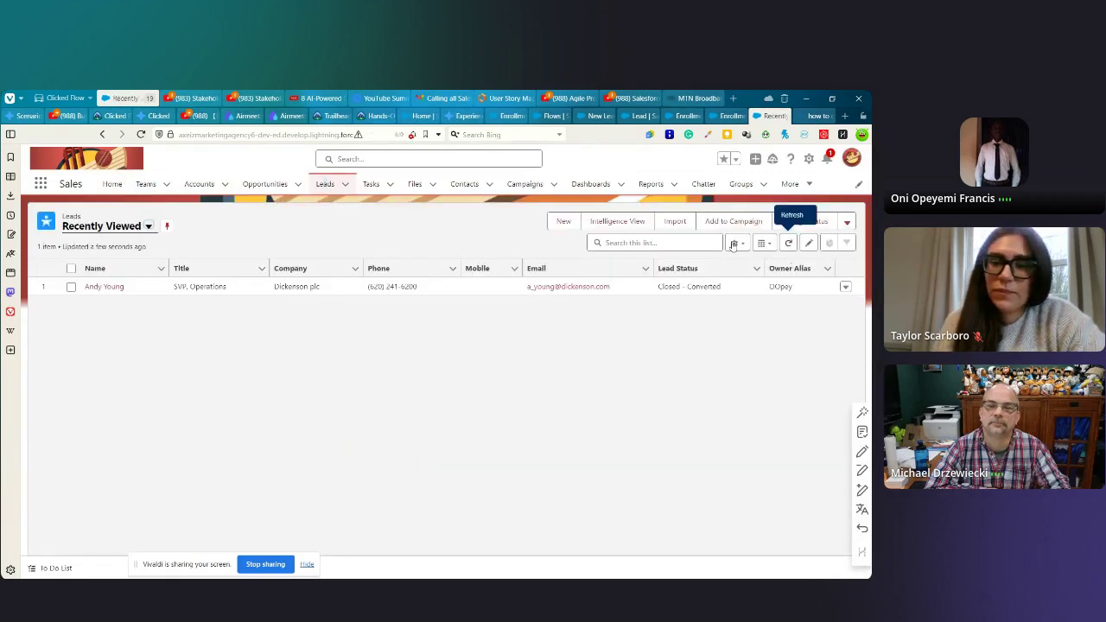
click(562, 222)
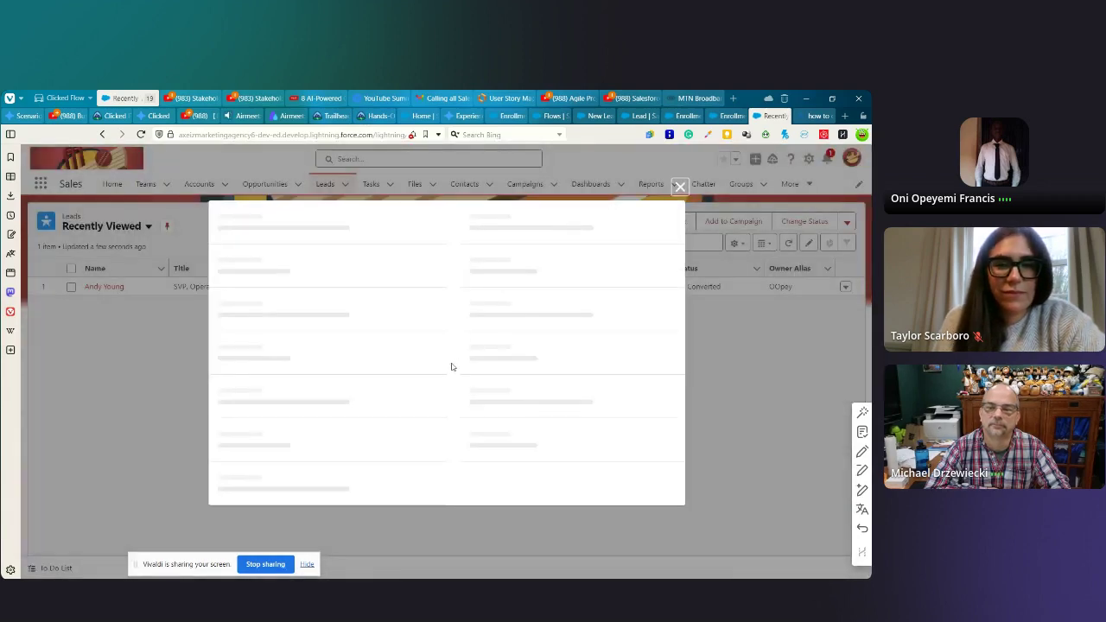
- Set the lead's salutation to Mr. and enter the lead's first and last name
click(277, 325)
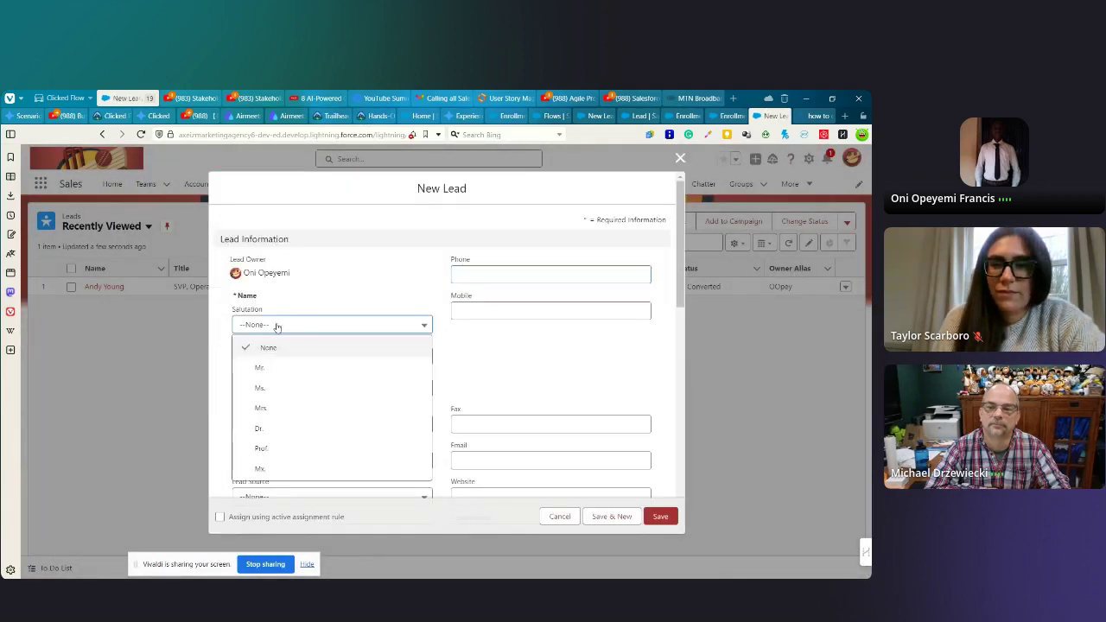
click(267, 364)
click(275, 354)
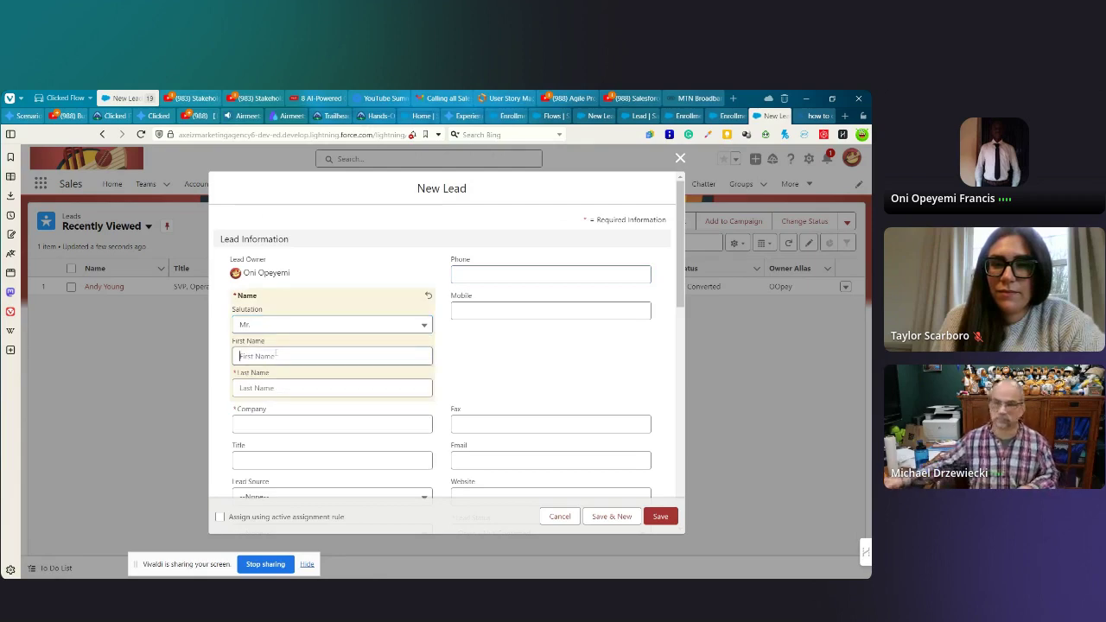
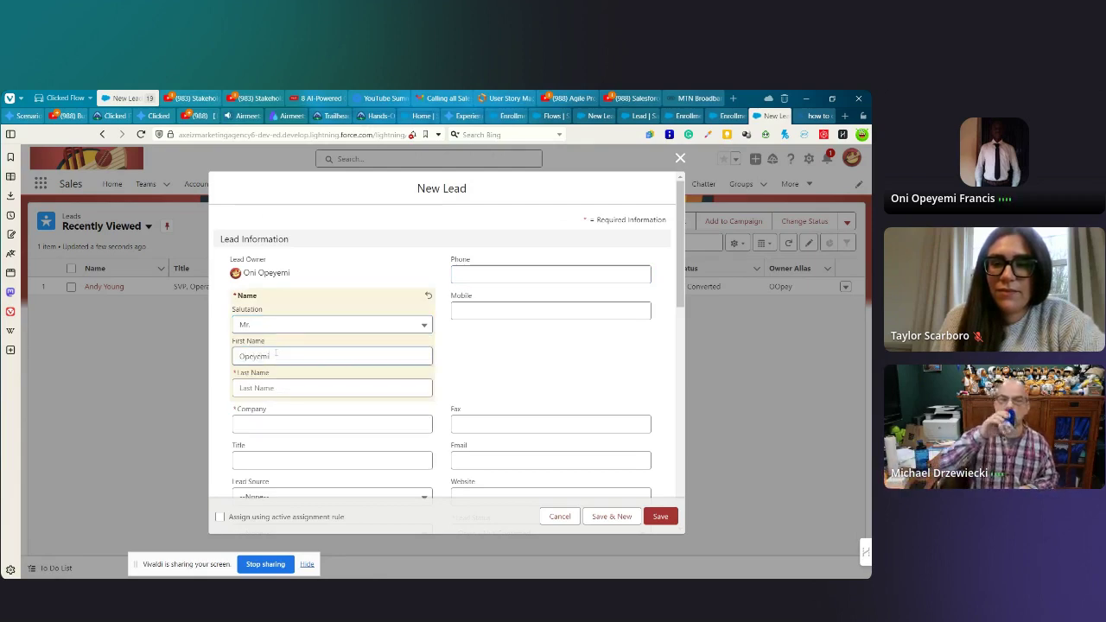
key(Tab)
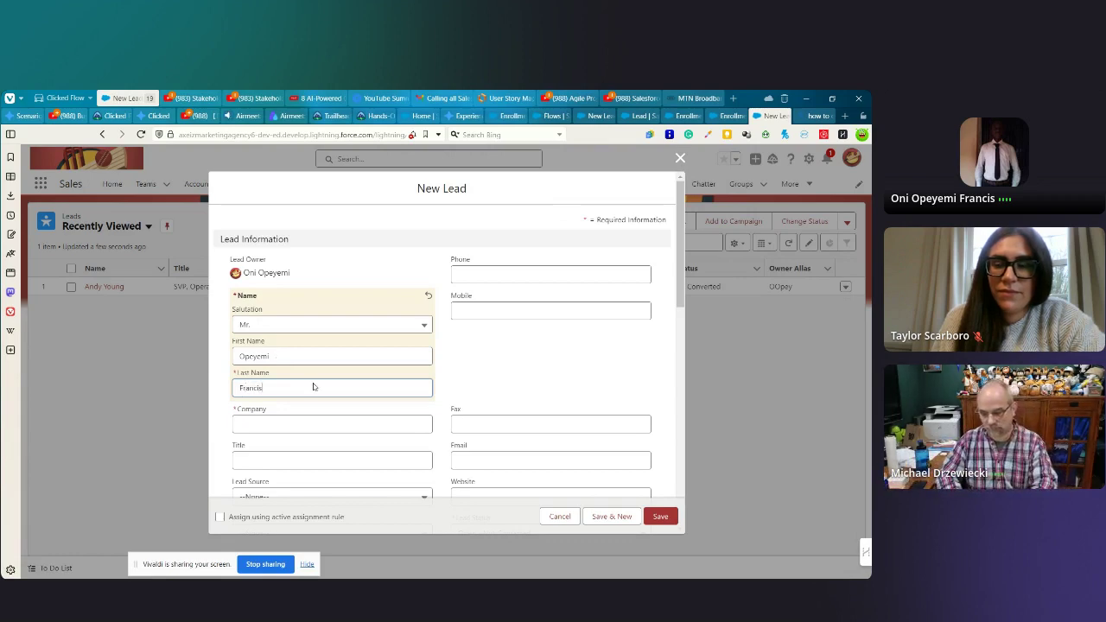
- Fill in the lead's e-mail from a saved address and set the major to Biology
scroll(371, 380, down, 3)
click(473, 291)
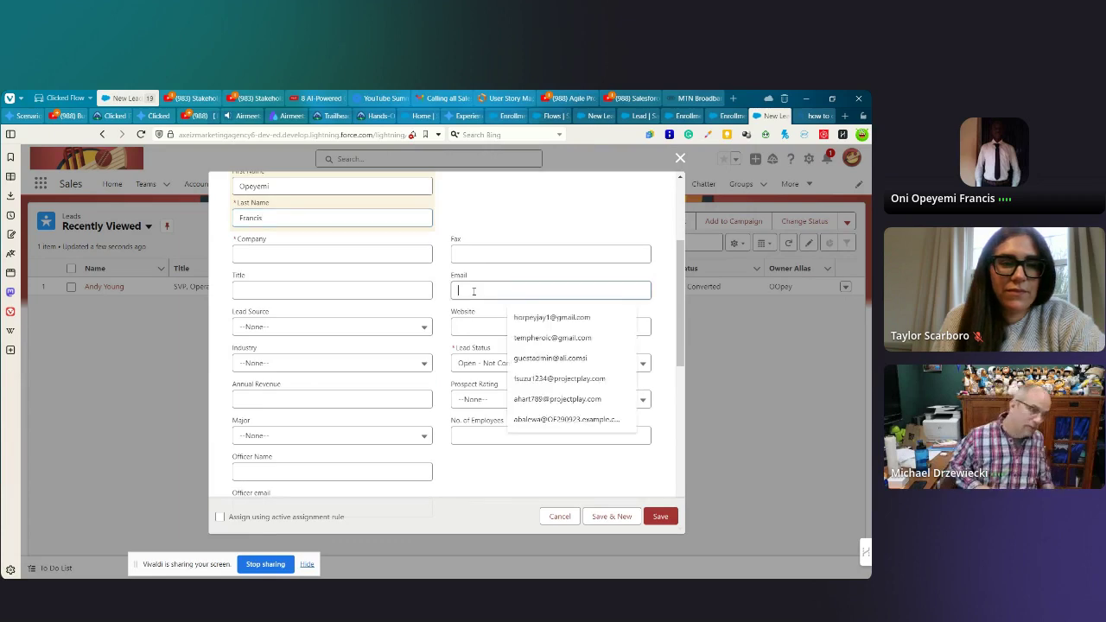
click(492, 359)
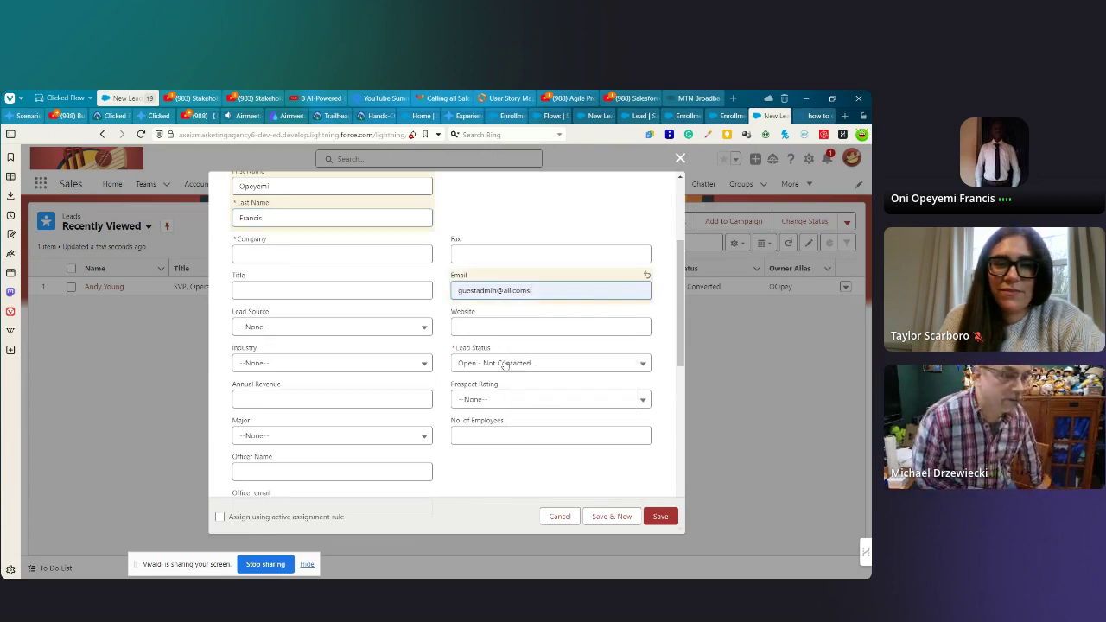
scroll(434, 410, down, 3)
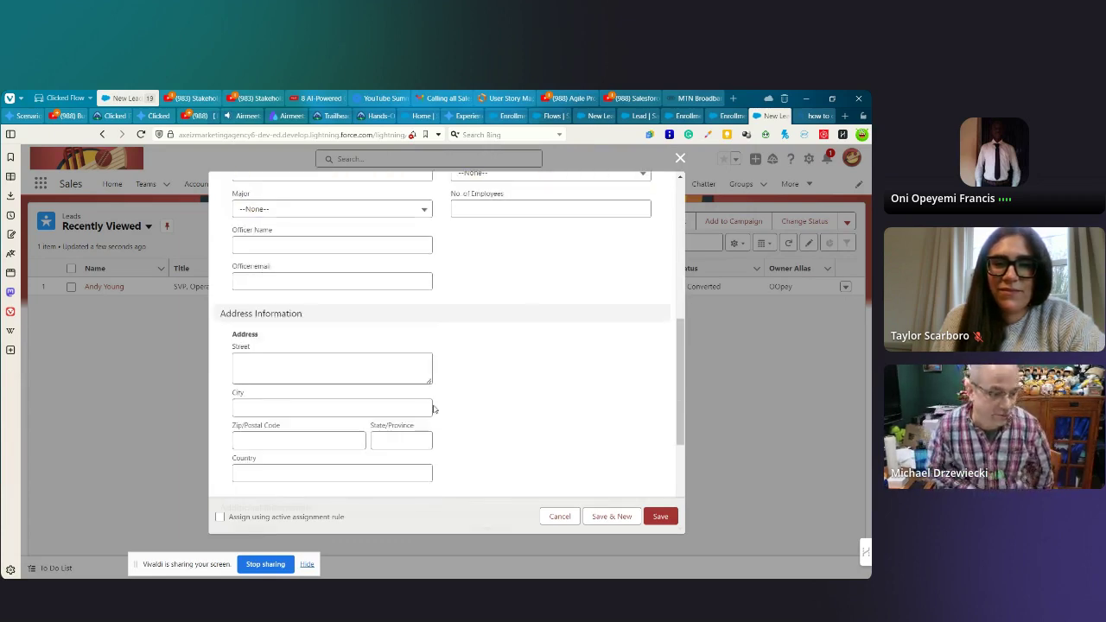
scroll(407, 389, up, 3)
click(305, 323)
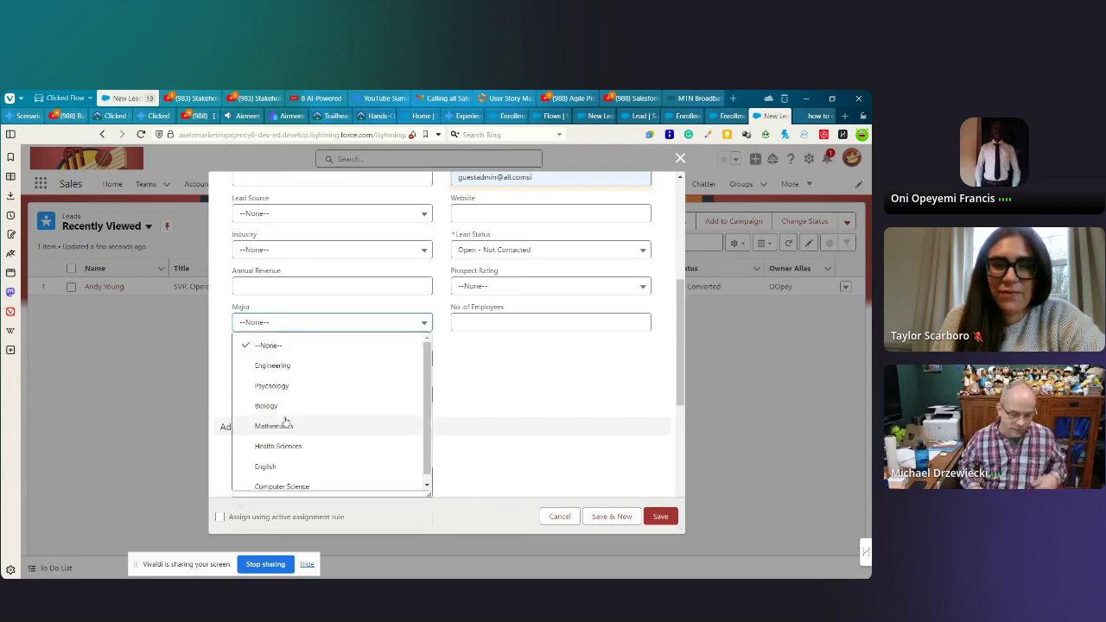
click(271, 403)
scroll(505, 367, down, 5)
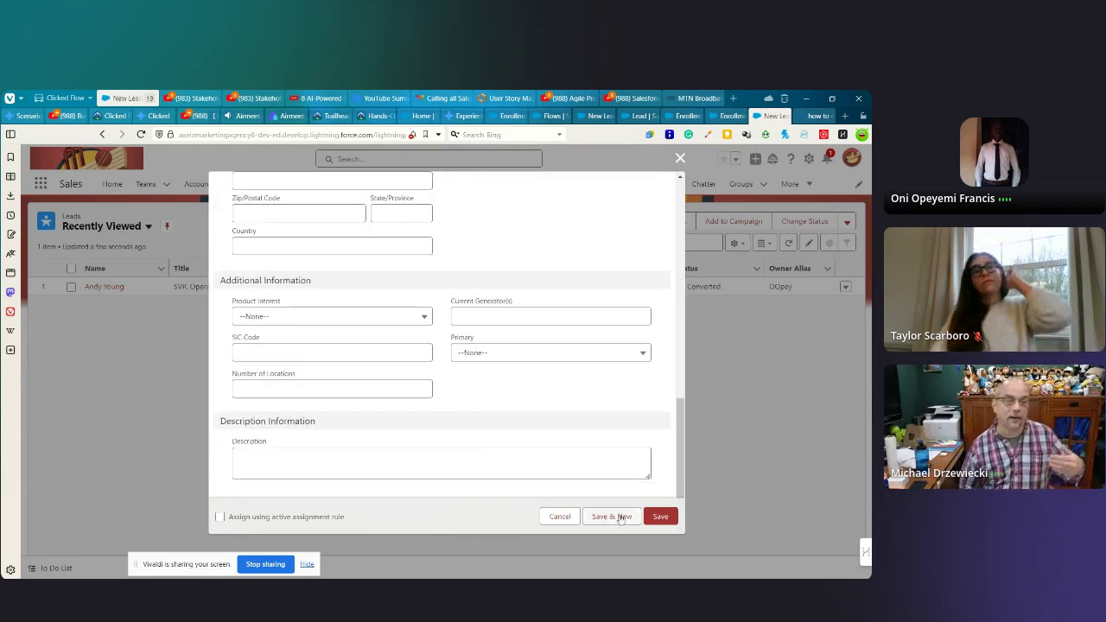
- After the missing-Company error, enter Company 'company' and save the lead
click(661, 516)
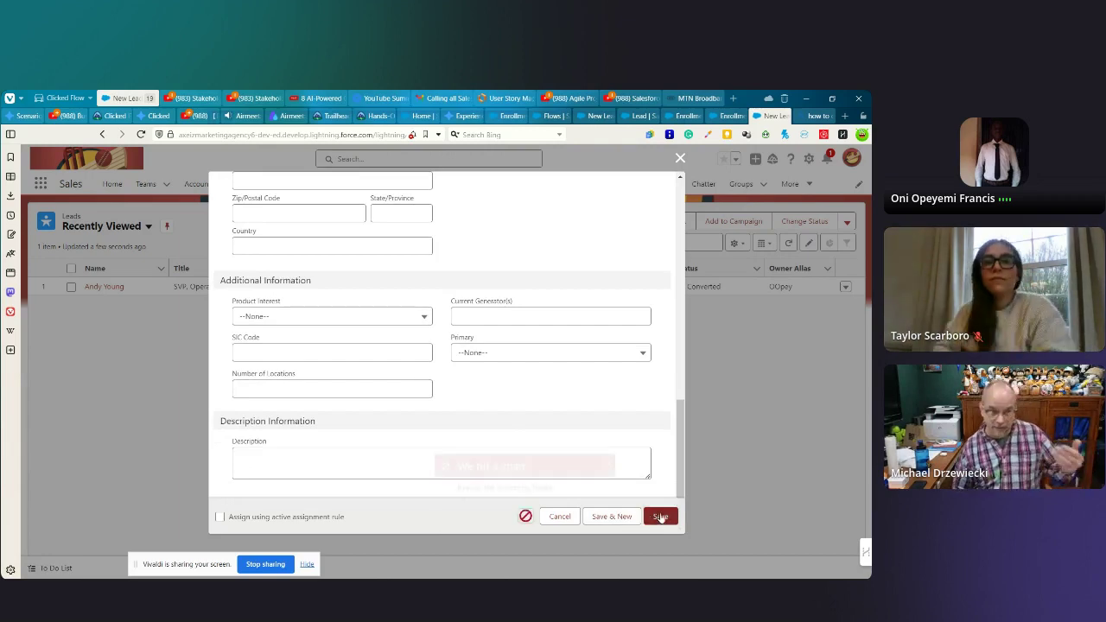
scroll(433, 361, up, 2)
scroll(433, 360, up, 3)
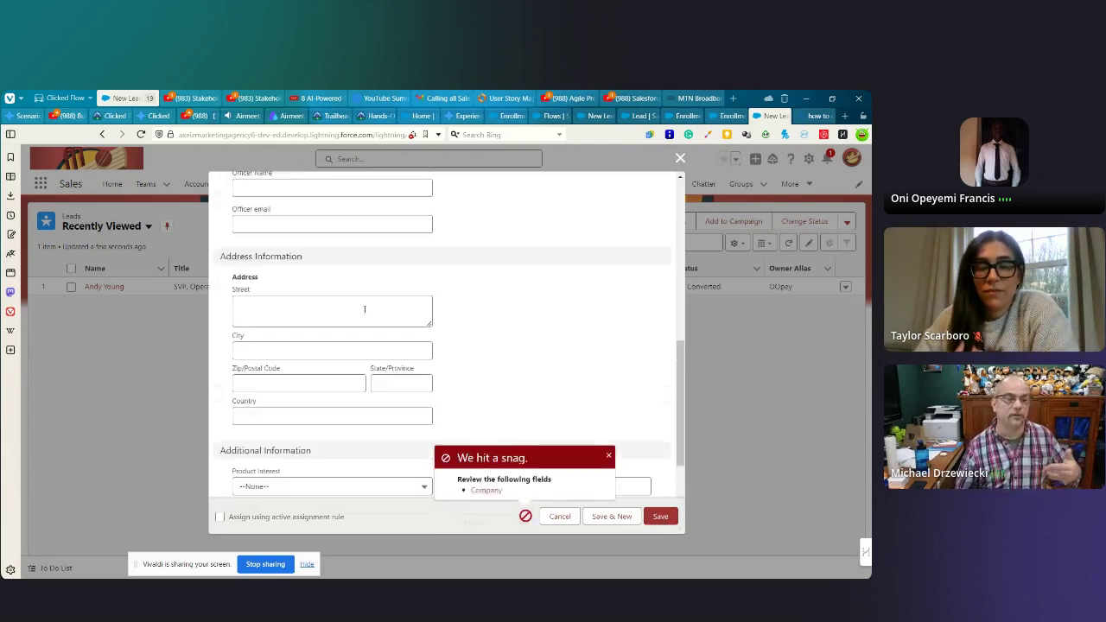
scroll(346, 315, up, 10)
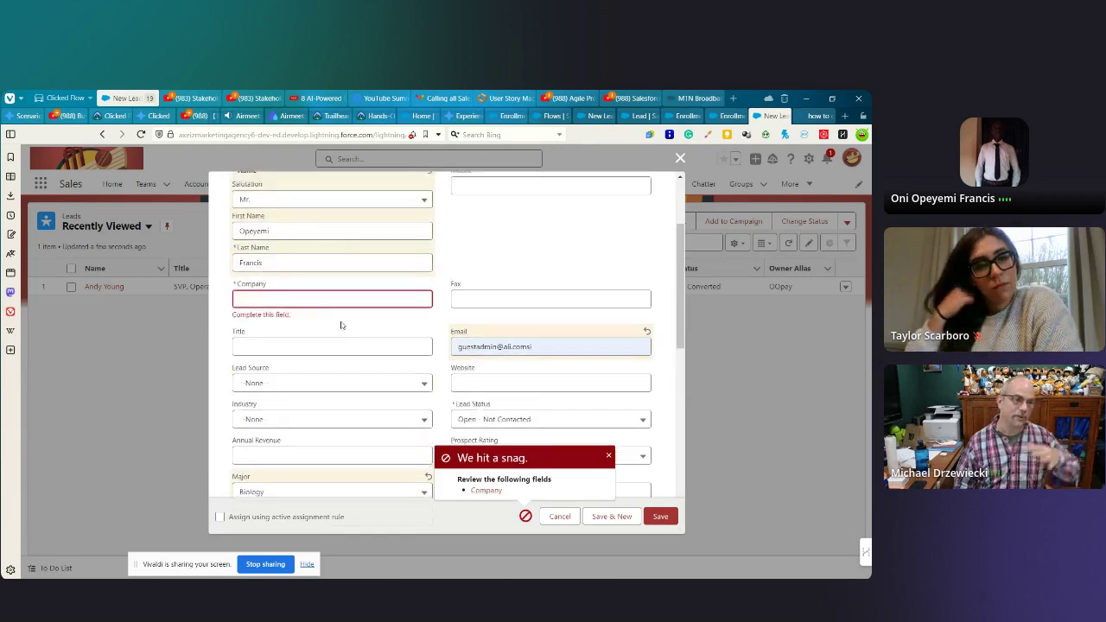
scroll(328, 324, up, 1)
click(263, 354)
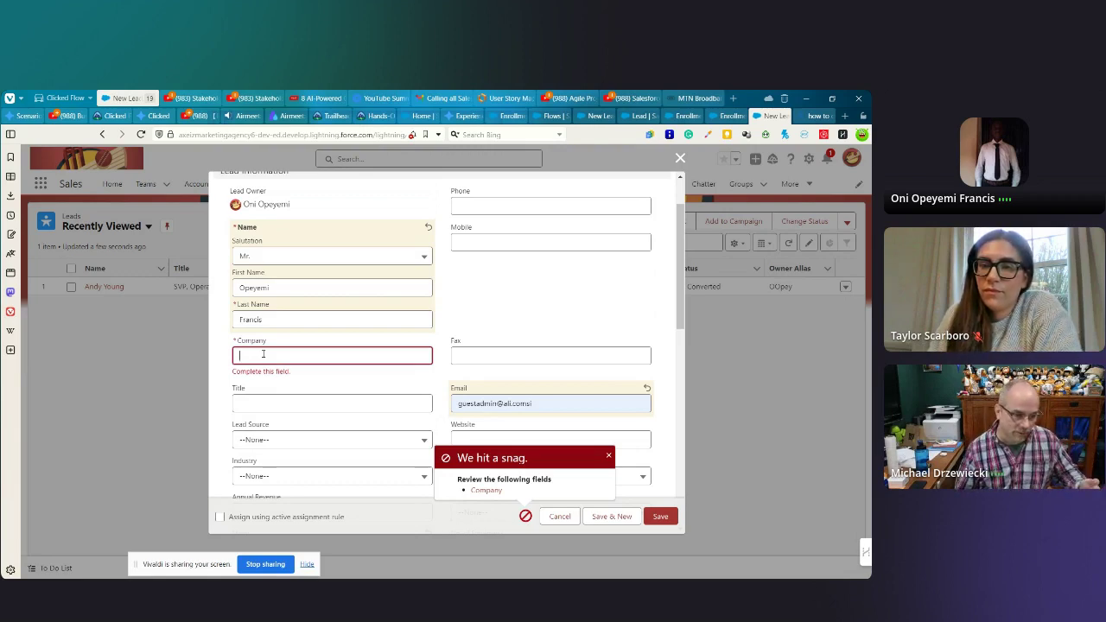
text(company)
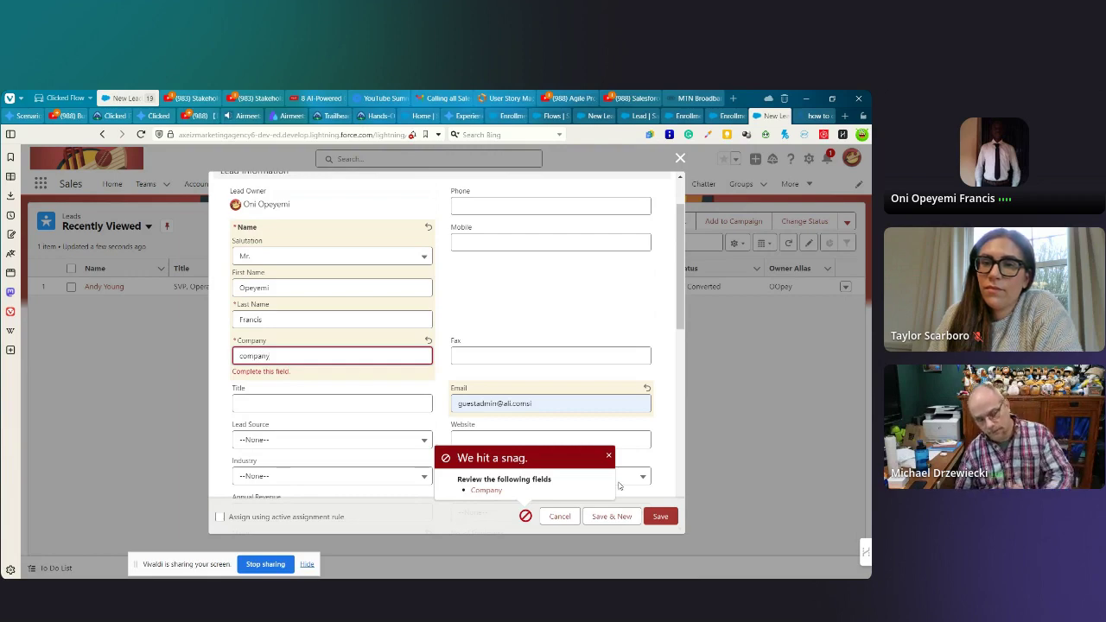
click(656, 516)
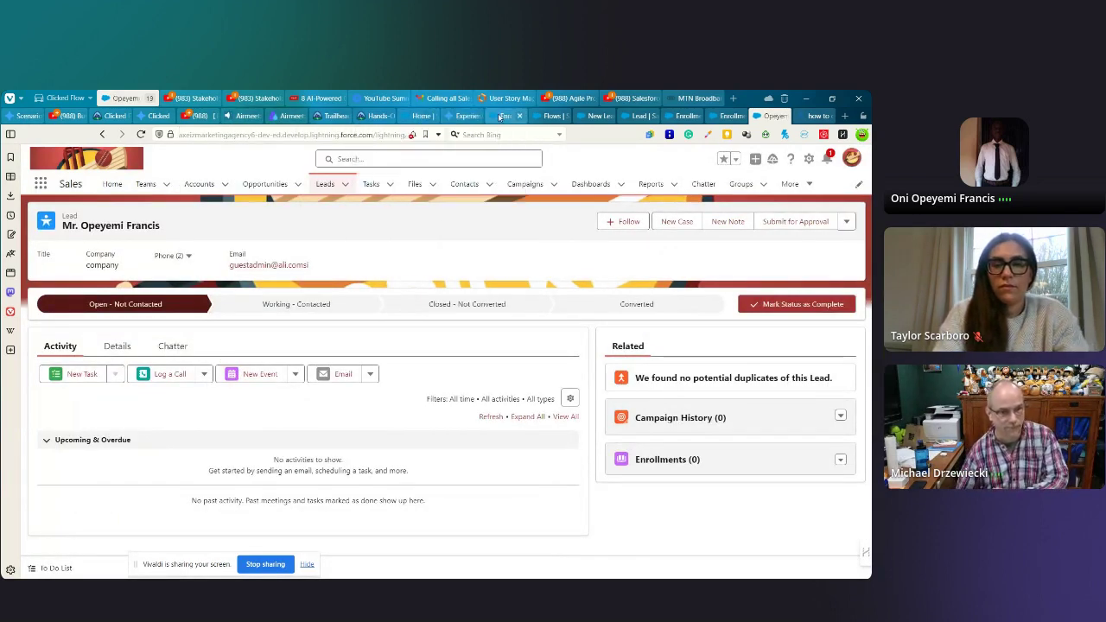
- Back in the Enrollment Flow, debug Send Email To Enrollment Officer using the new test lead
mouse_move(499, 117)
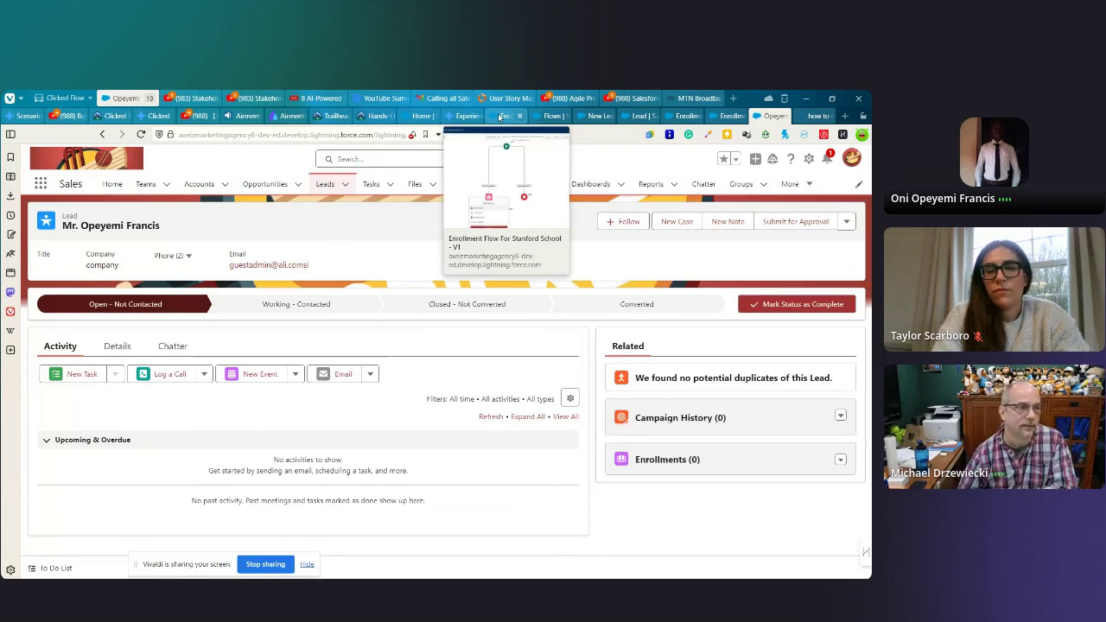
click(499, 117)
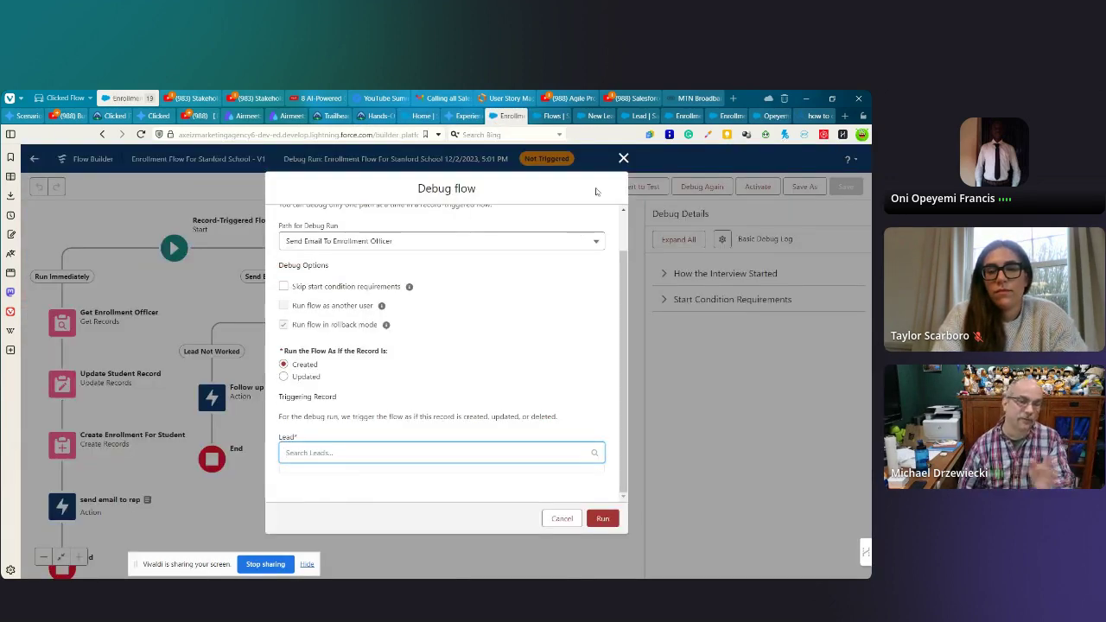
click(623, 159)
click(701, 187)
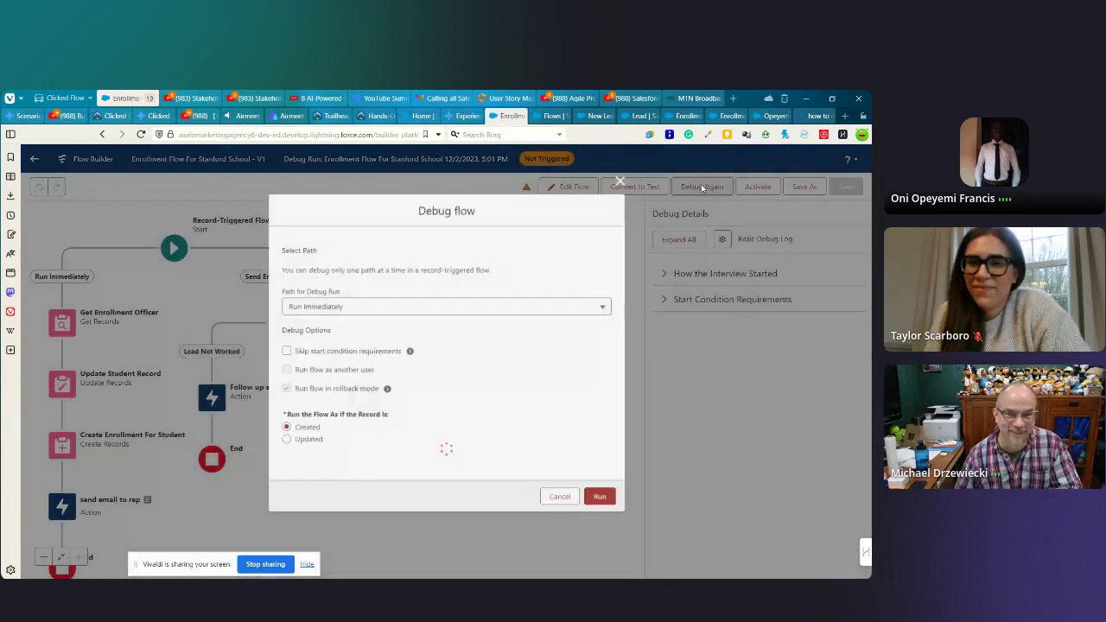
click(350, 288)
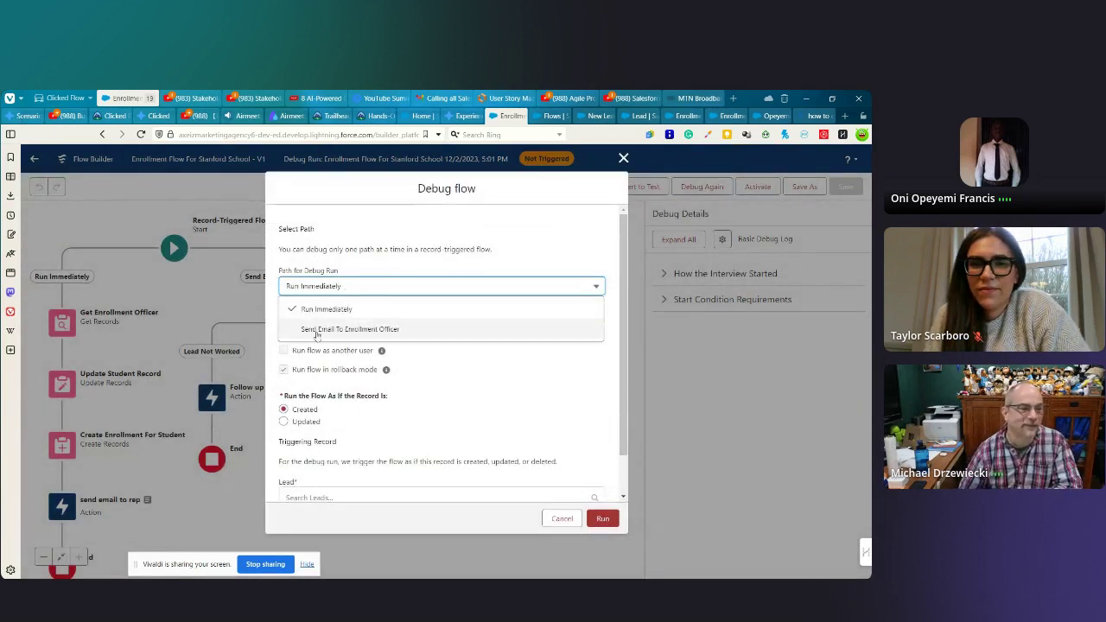
click(316, 331)
scroll(381, 372, down, 1)
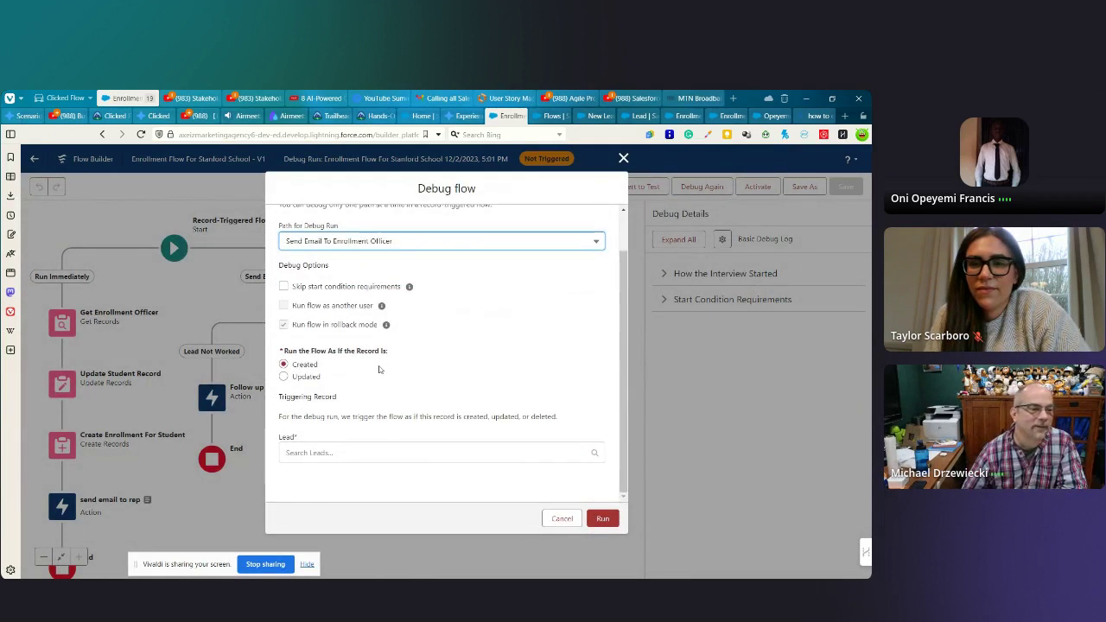
click(310, 453)
click(333, 481)
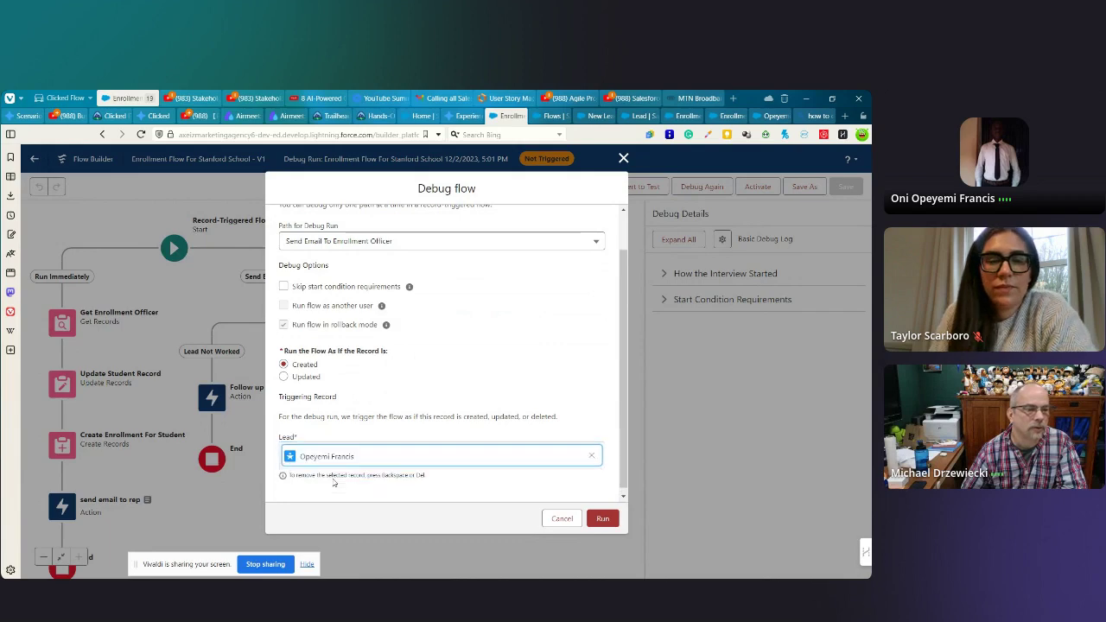
click(603, 518)
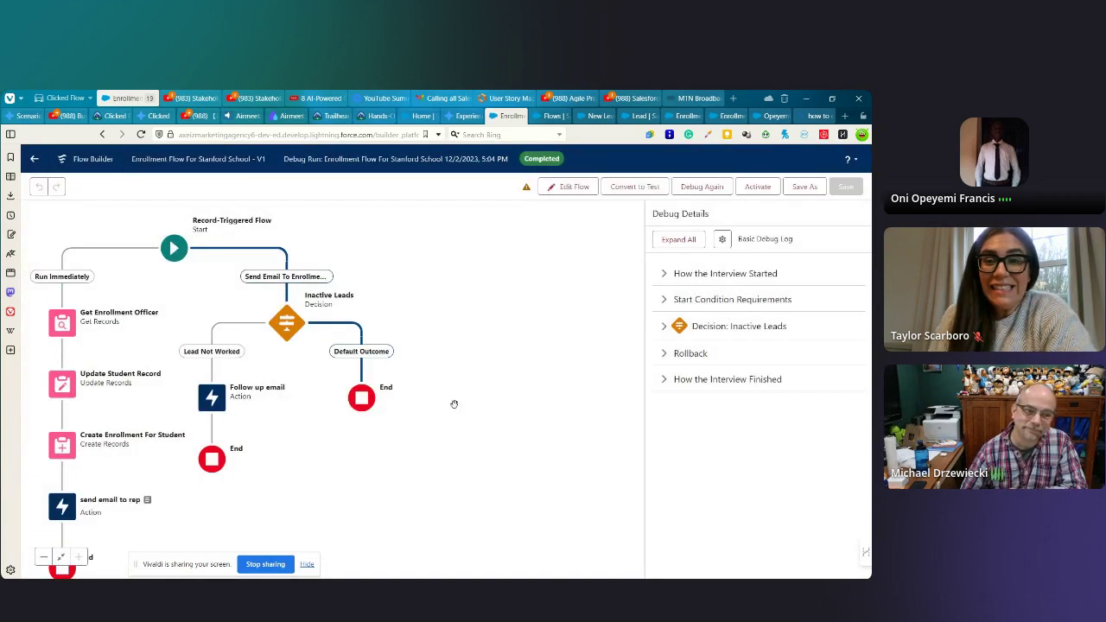
- Rerun the Send Email To Enrollment Officer debug with 'Skip start condition requirements' ticked
click(691, 188)
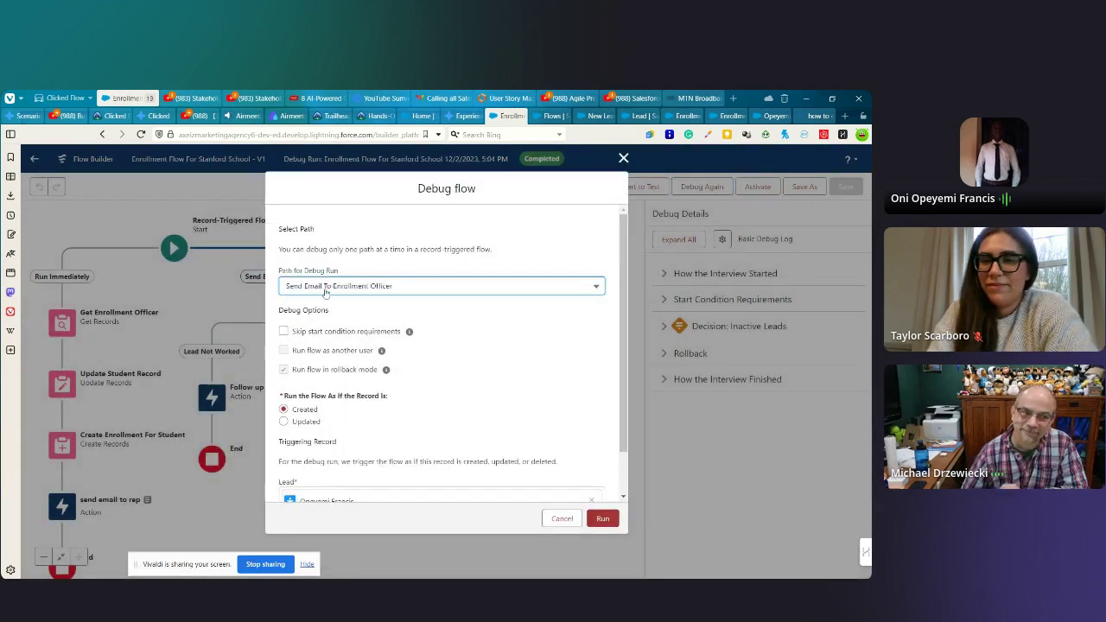
click(325, 292)
click(325, 288)
scroll(342, 424, down, 1)
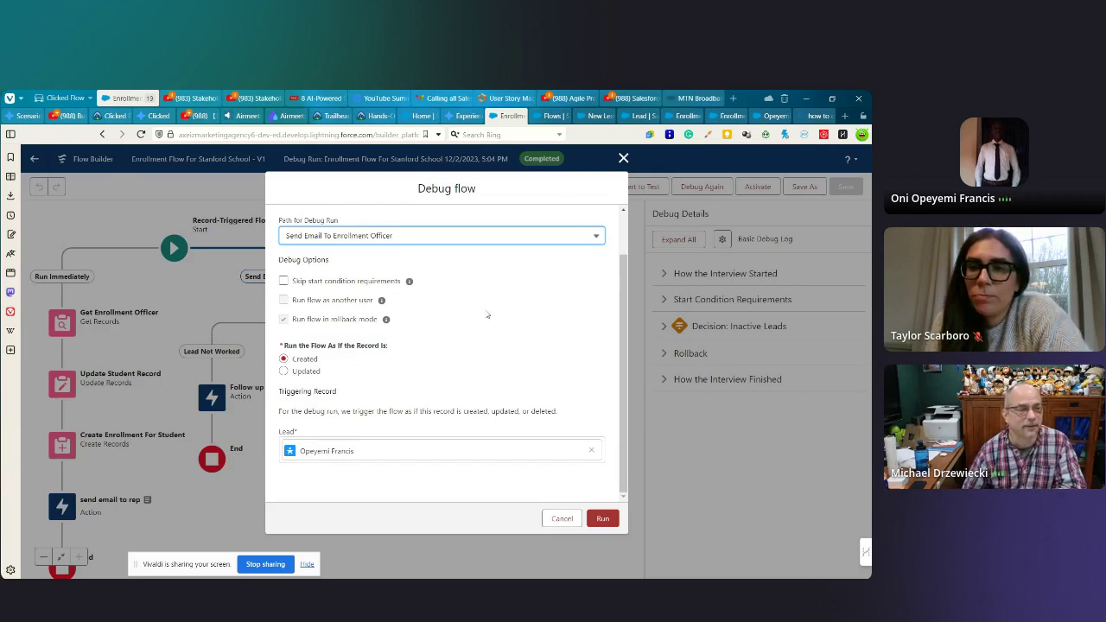
click(284, 282)
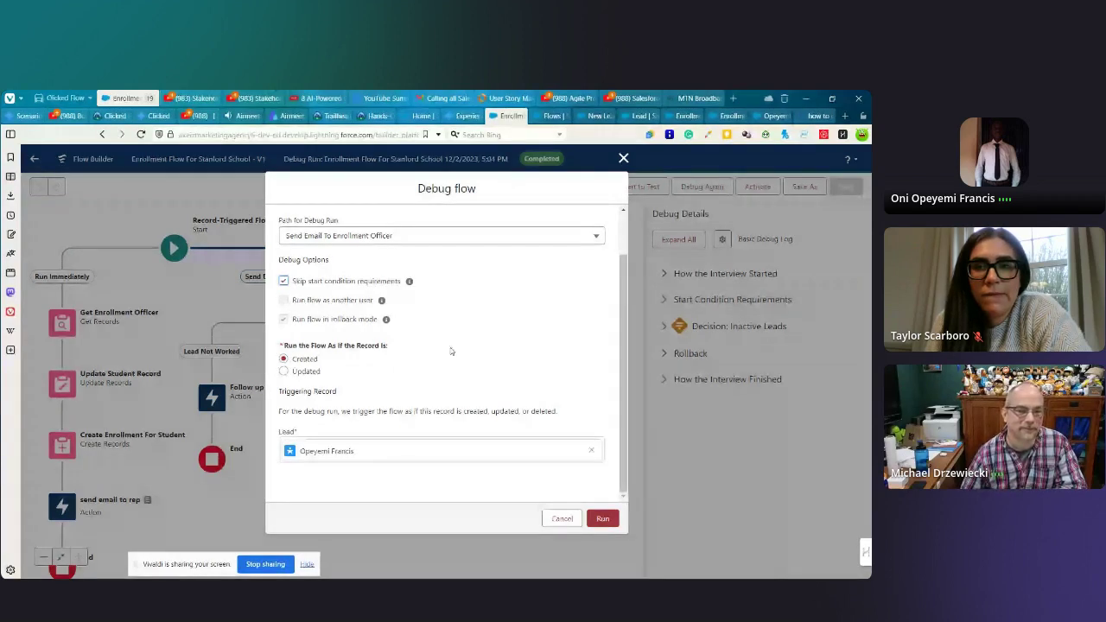
click(603, 519)
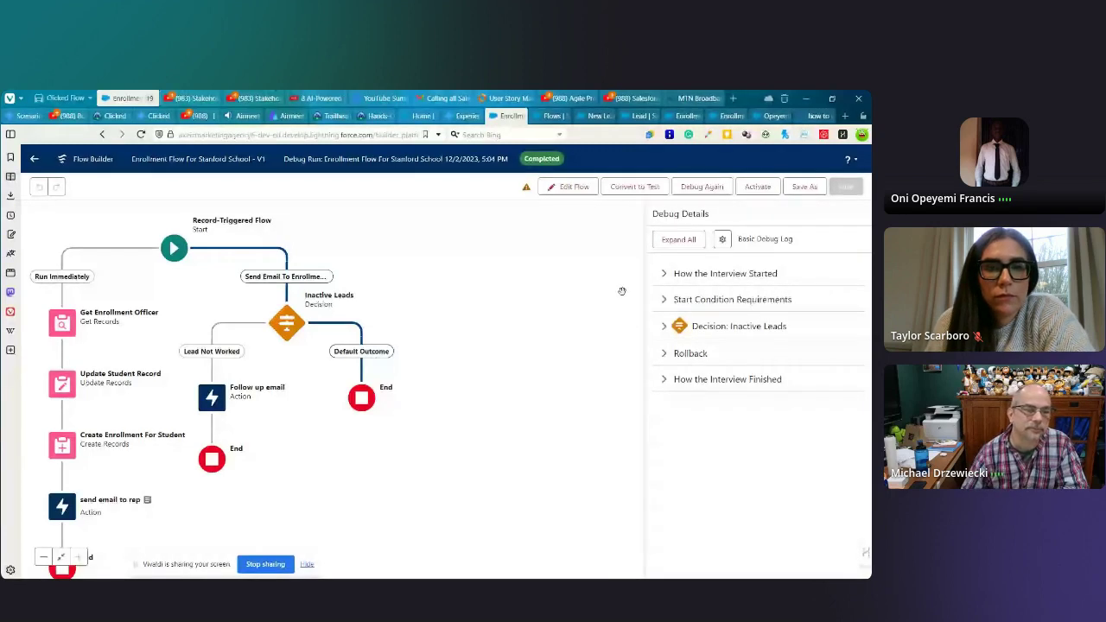
- Expand all Debug Details sections and scroll through the Inactive Leads decision results
click(676, 239)
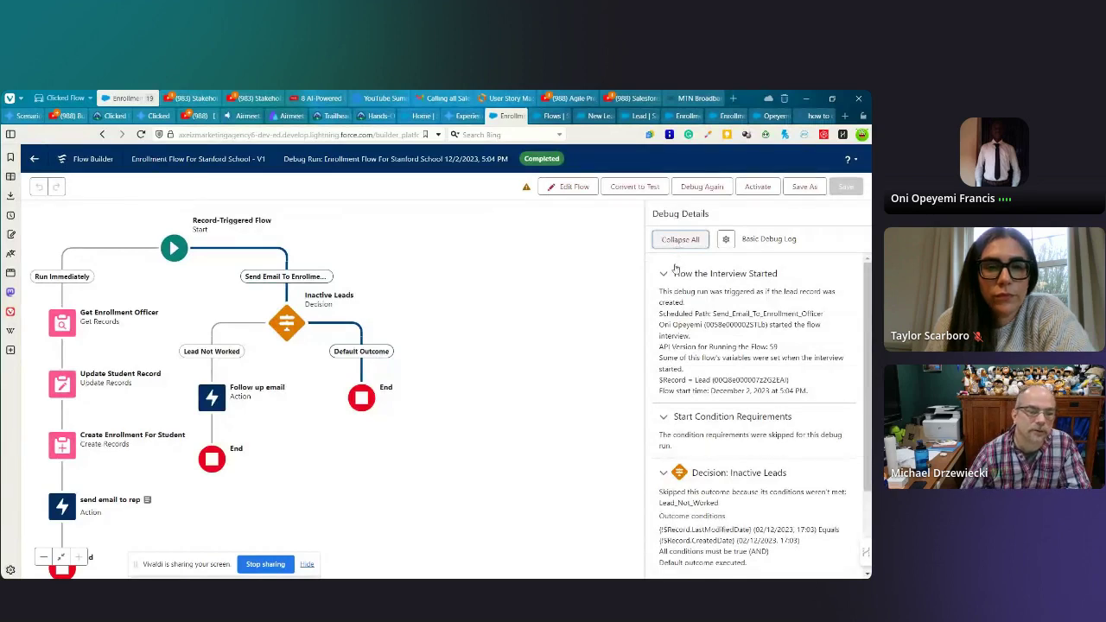
scroll(754, 316, down, 1)
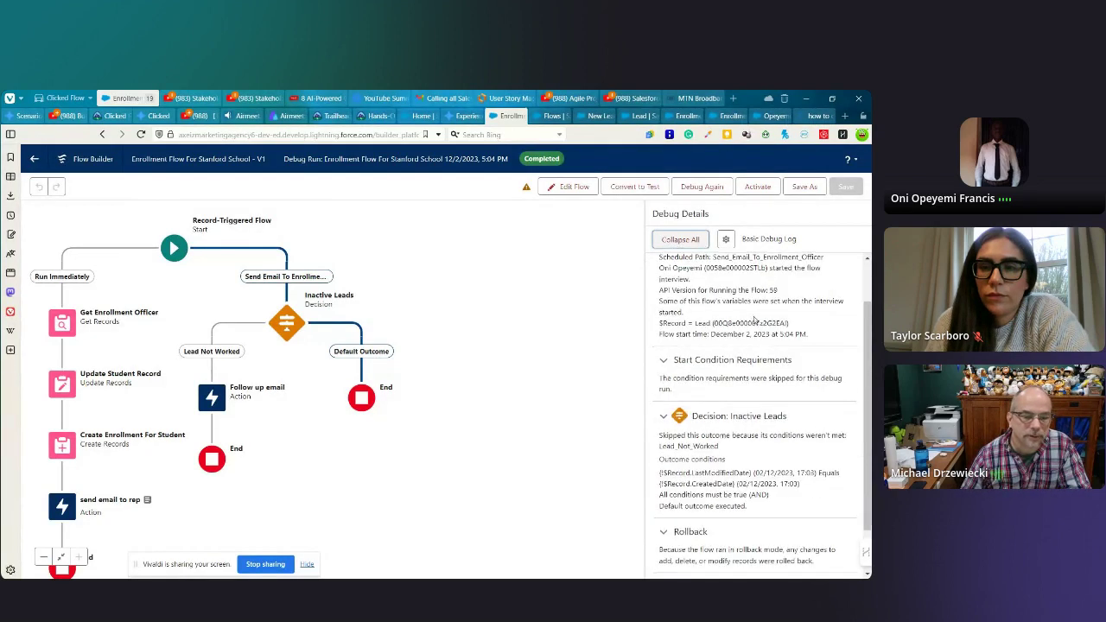
scroll(754, 316, up, 1)
scroll(754, 316, down, 1)
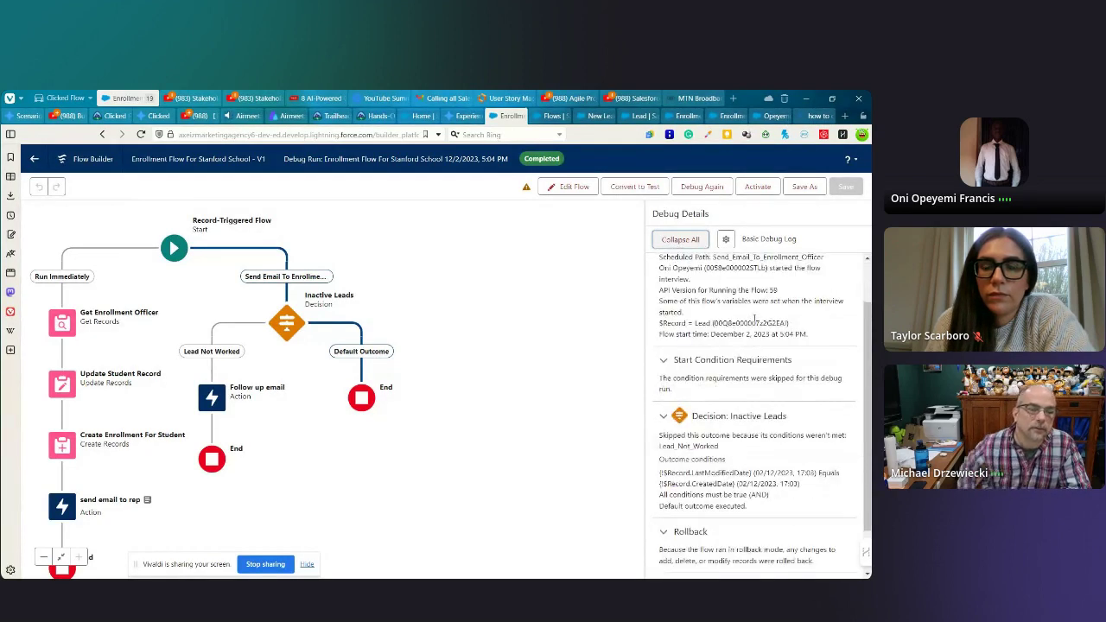
scroll(754, 318, down, 1)
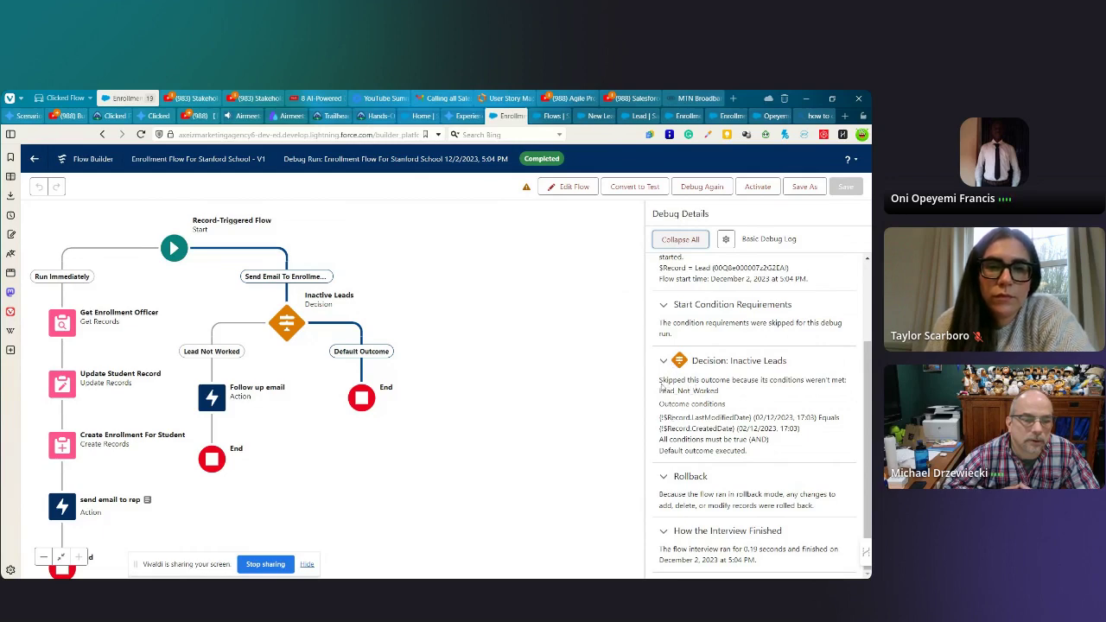
- Read why the Lead Not Worked outcome was skipped, then edit the Inactive Leads decision
triple_click(663, 385)
click(794, 408)
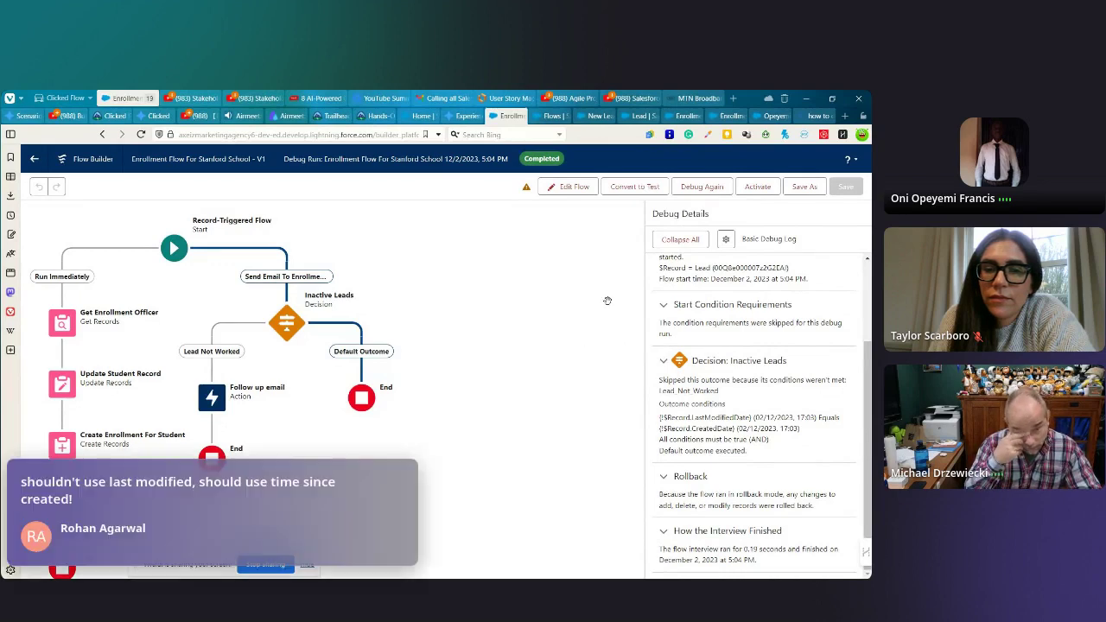
click(288, 327)
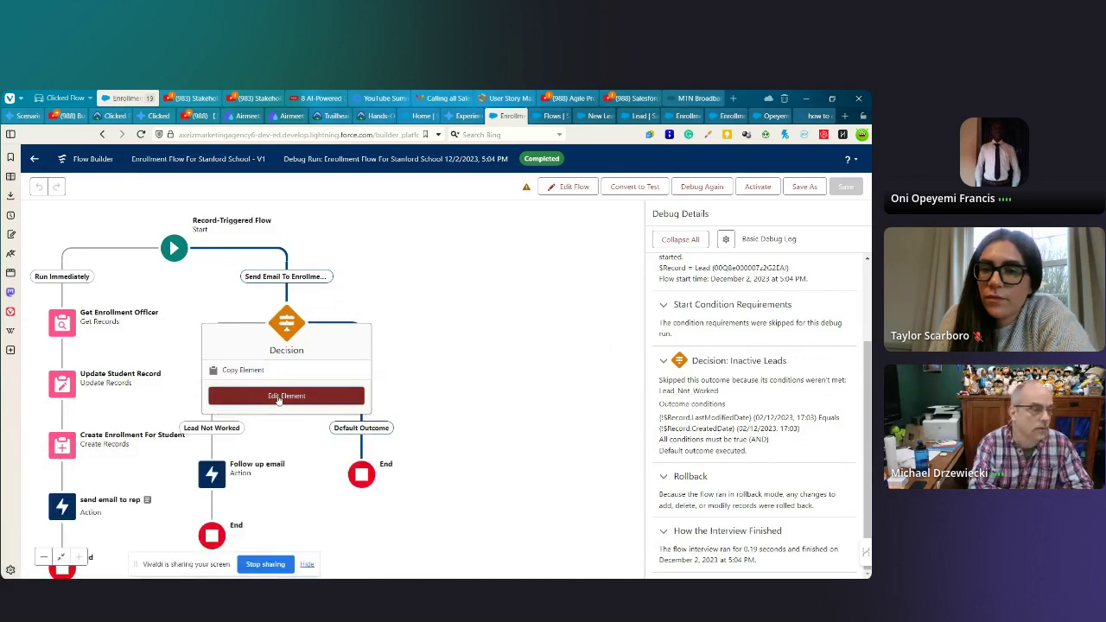
click(278, 397)
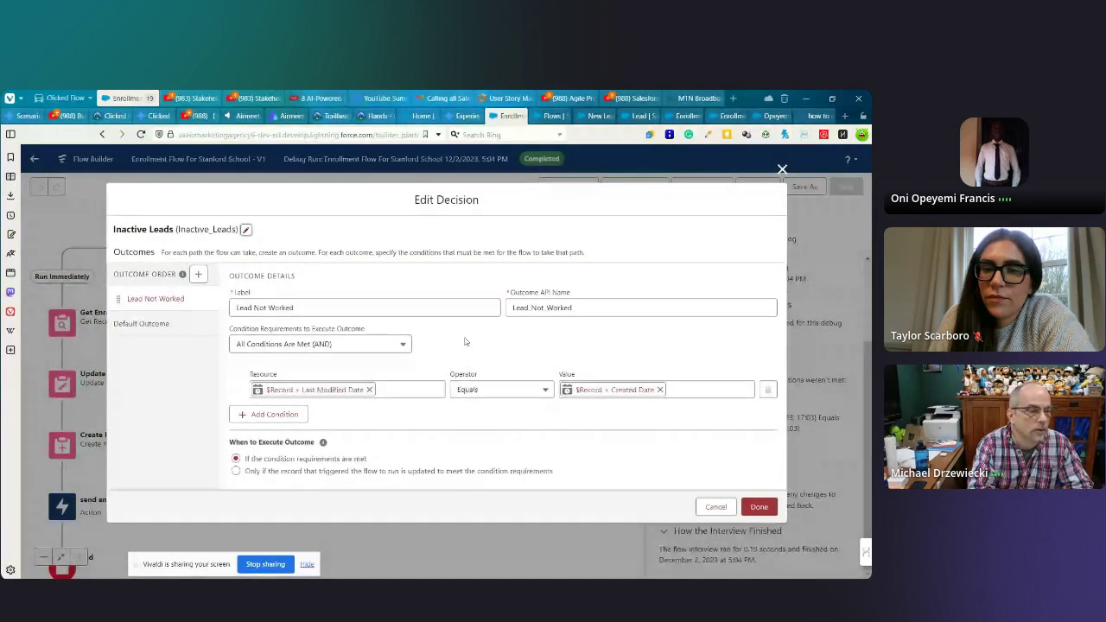
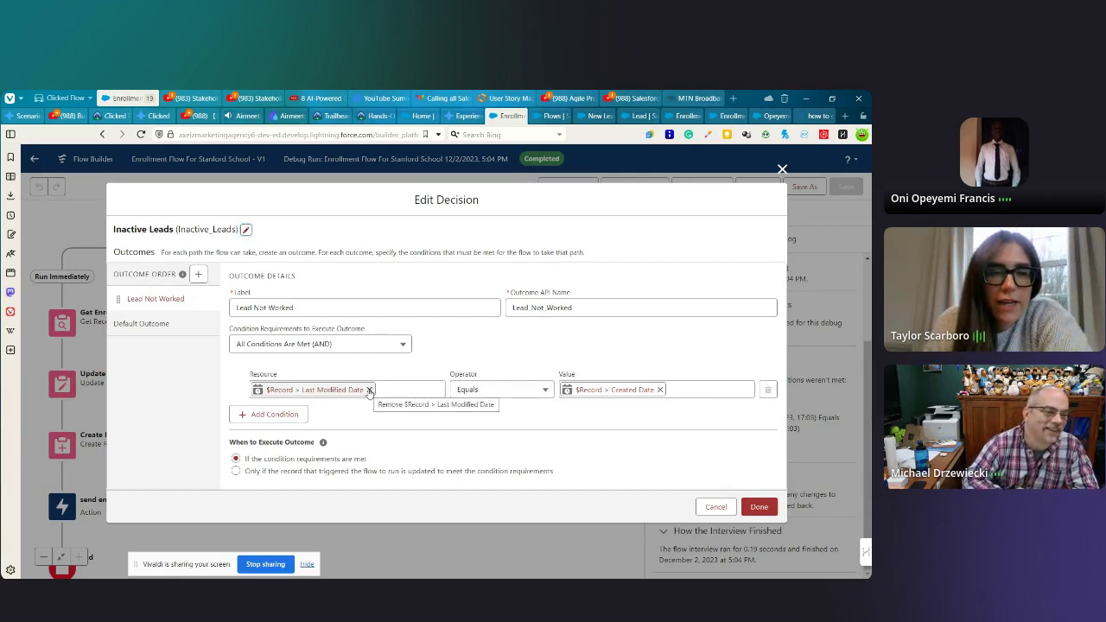
- Replace Last Modified Date with $Record > LastActivityDate in the Lead Not Worked condition
click(369, 390)
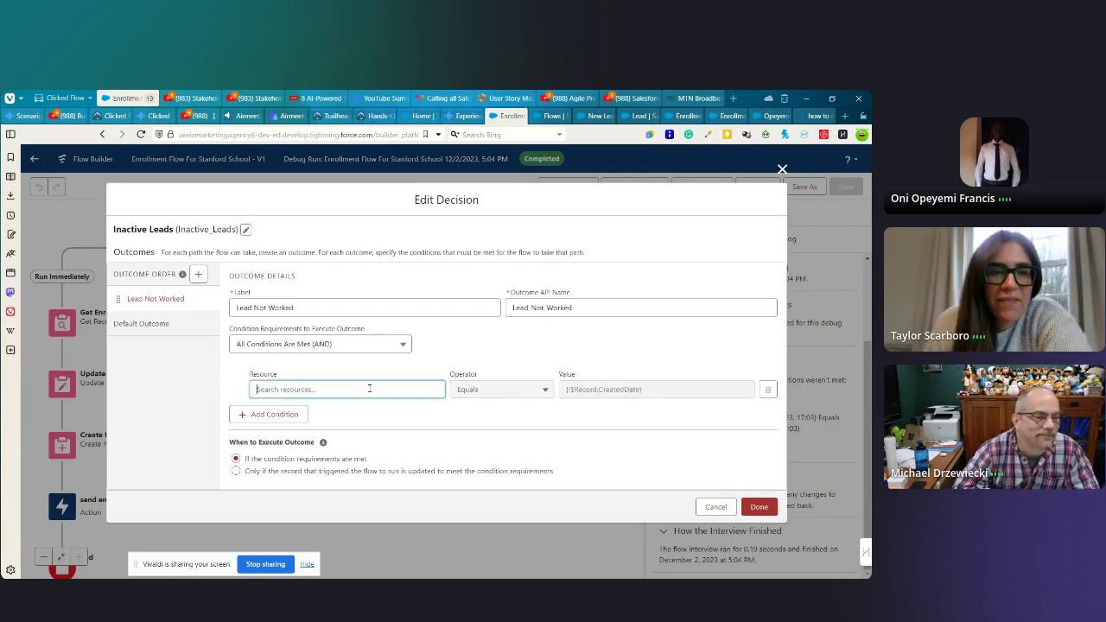
click(293, 389)
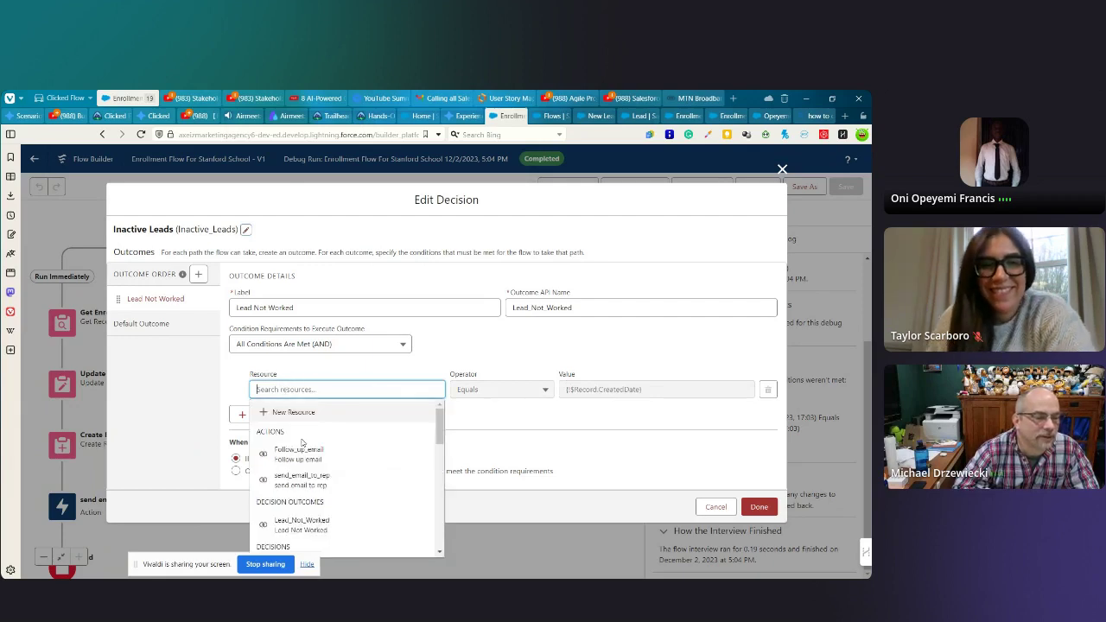
scroll(349, 468, down, 3)
scroll(348, 468, down, 10)
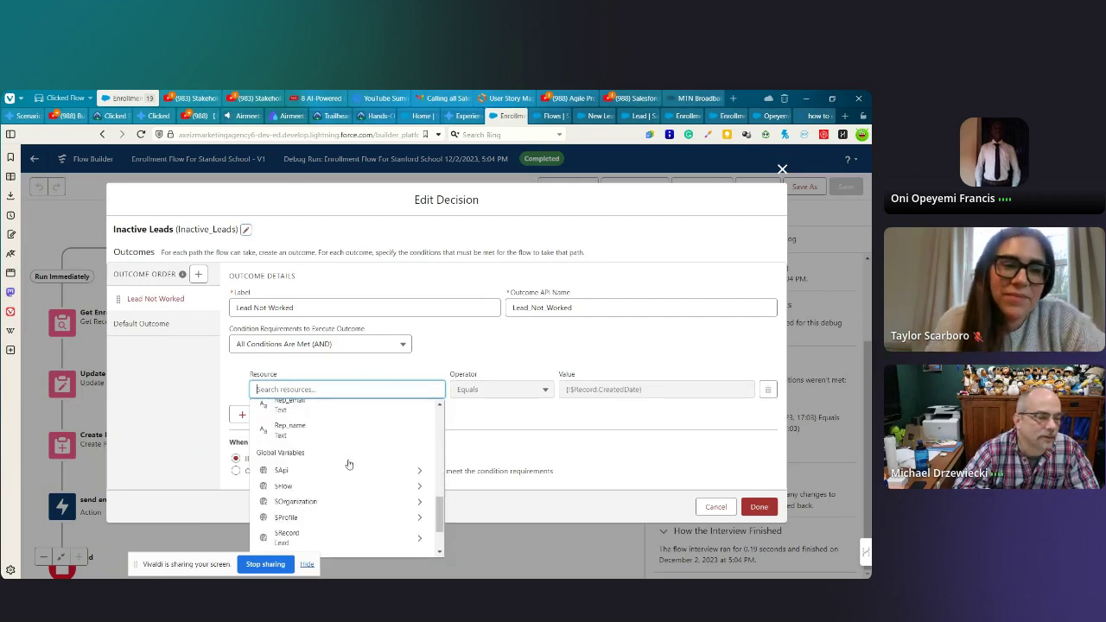
click(294, 469)
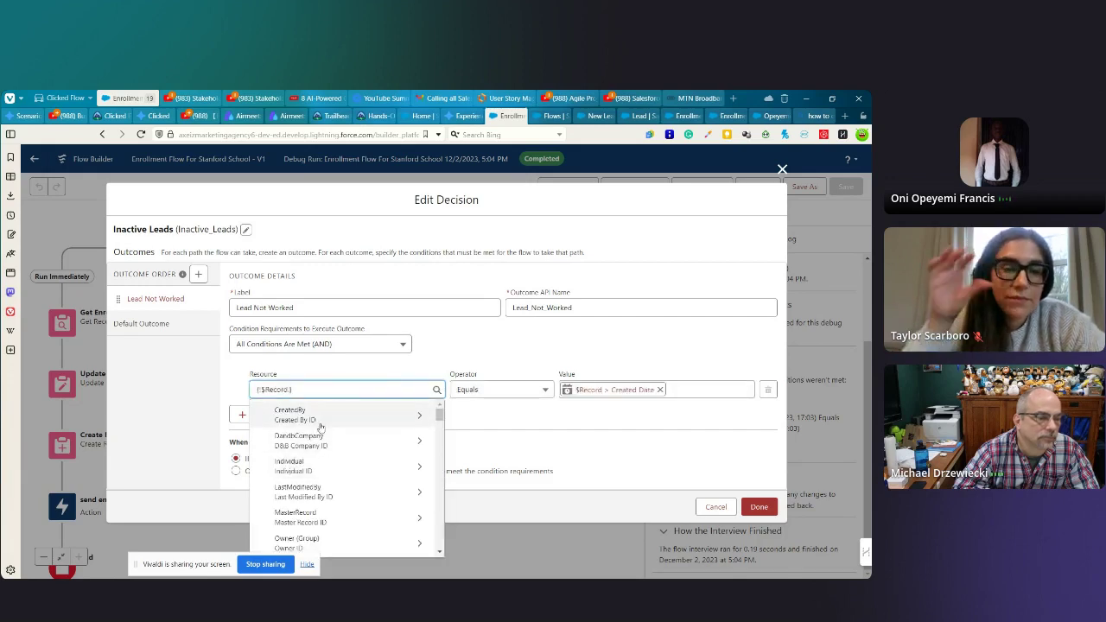
text(ac)
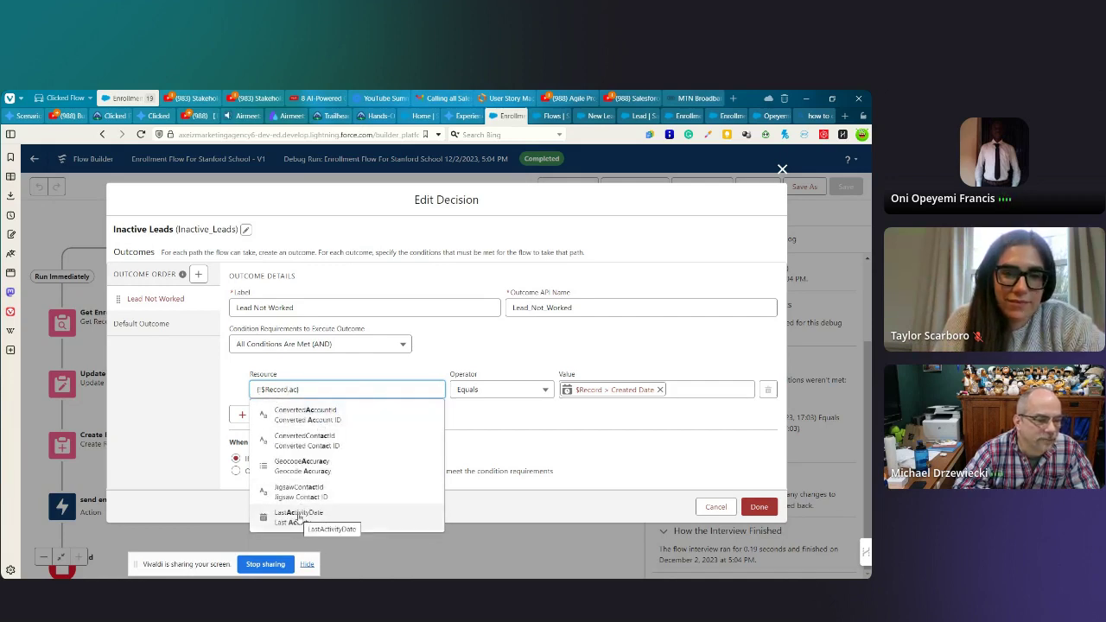
click(298, 517)
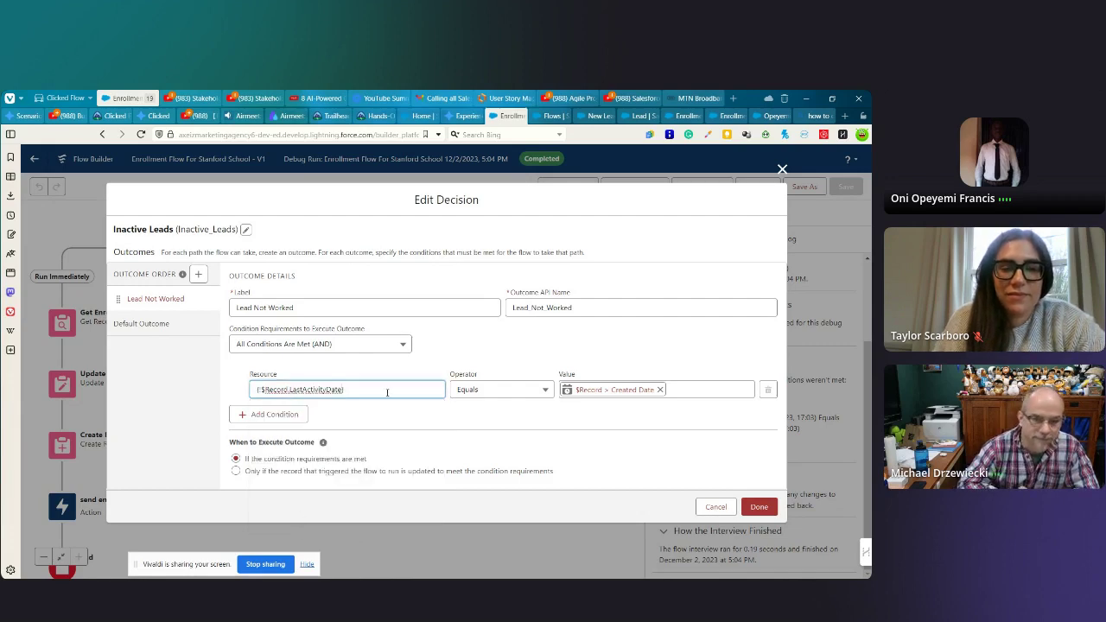
click(759, 508)
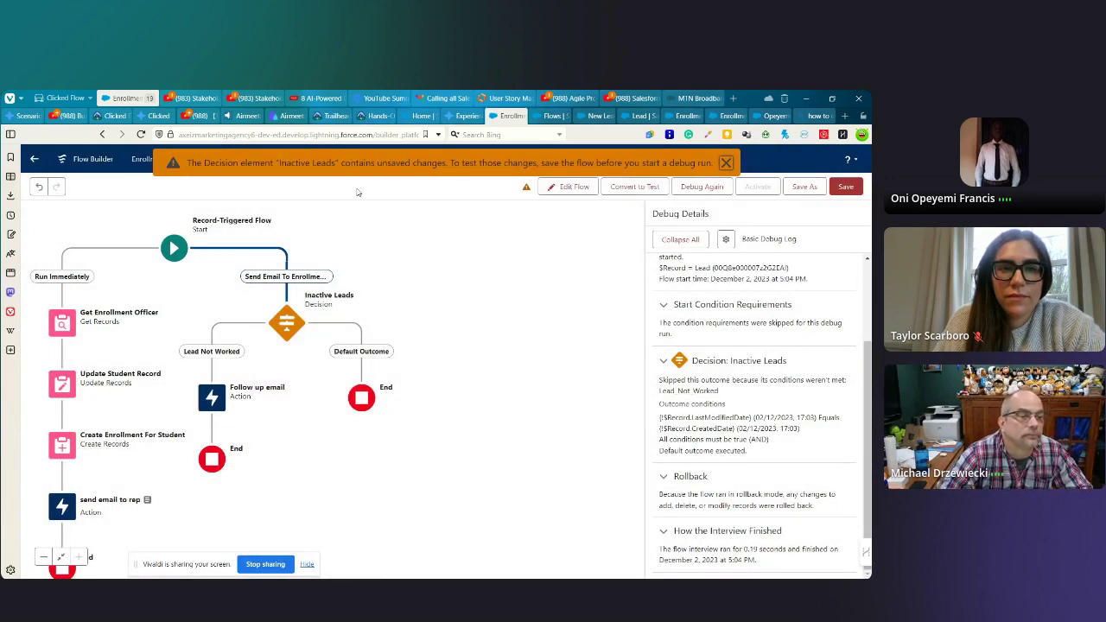
- Save the flow and rerun debug on the Send Email To Enrollment Officer path with the lead
click(852, 186)
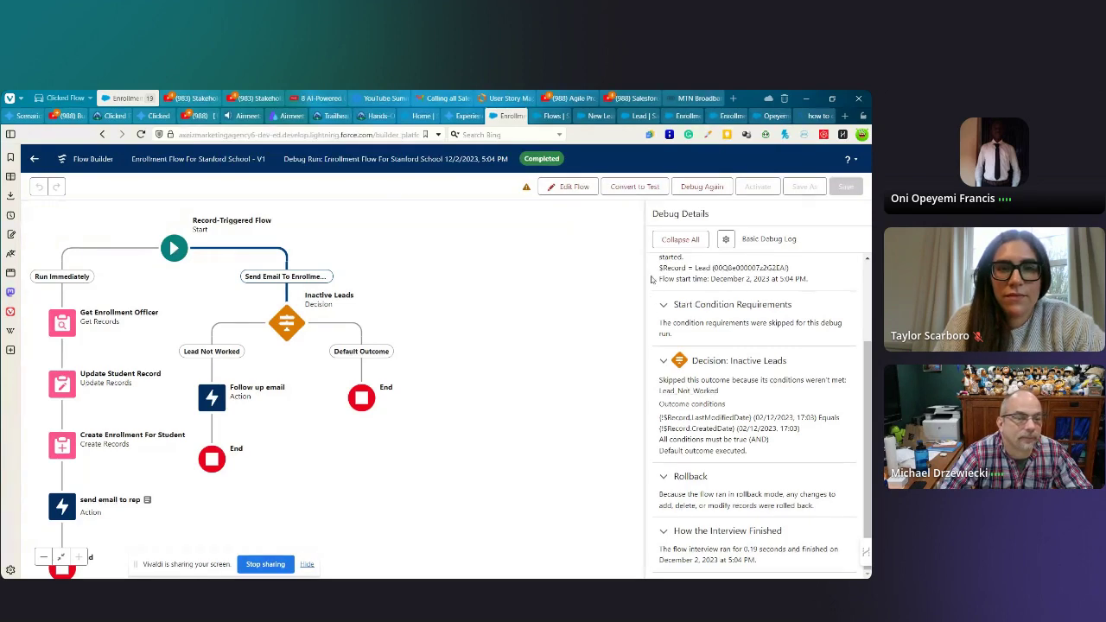
click(634, 219)
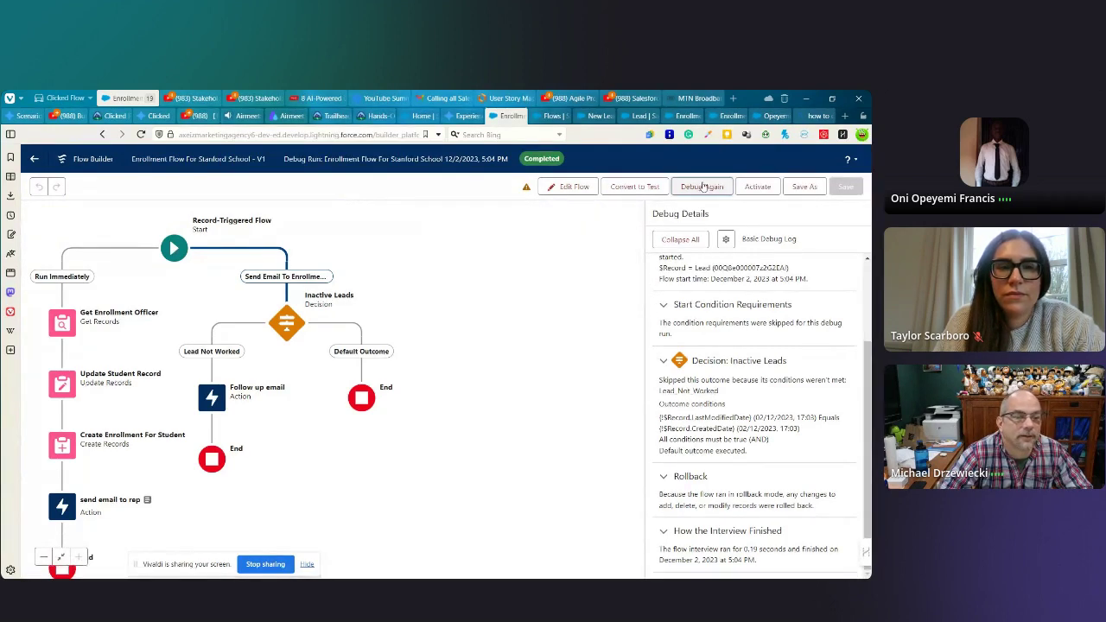
click(703, 187)
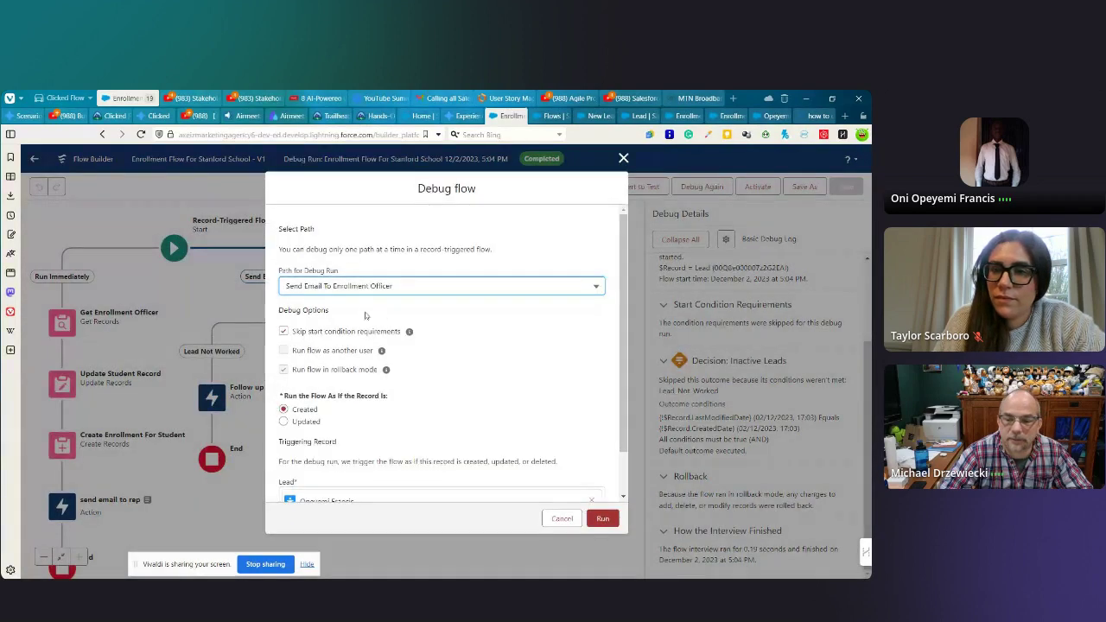
scroll(411, 370, down, 1)
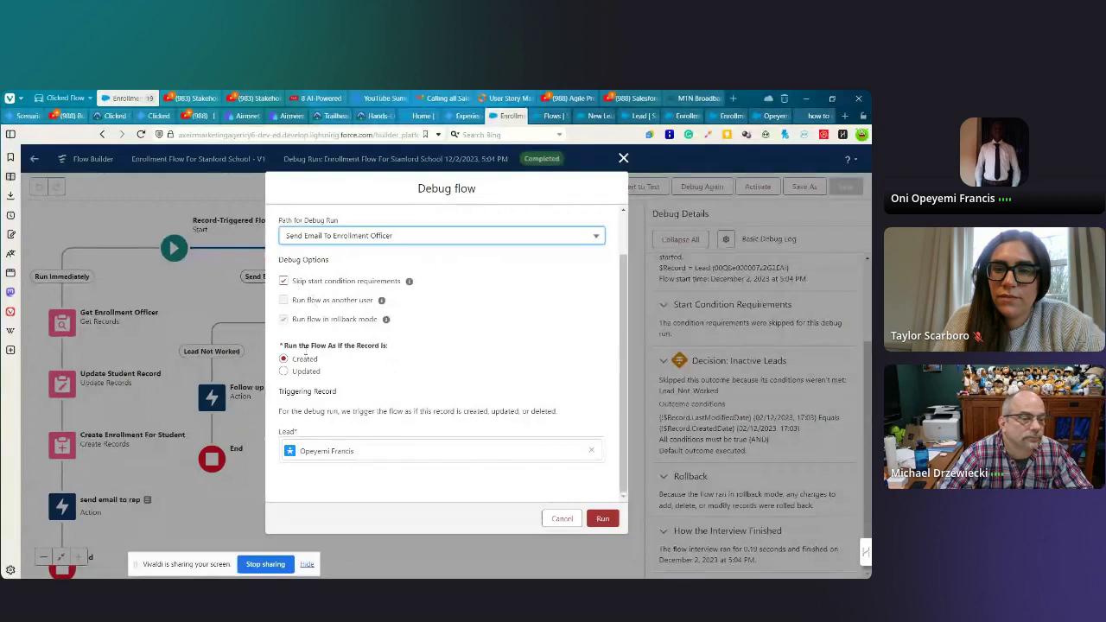
click(602, 518)
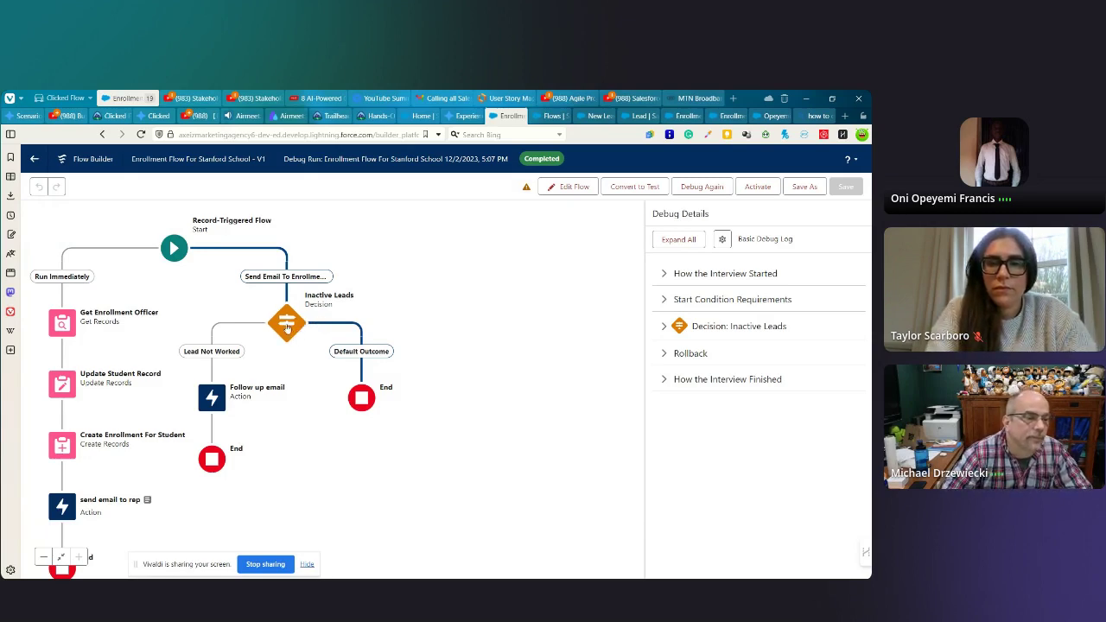
- Reopen the Inactive Leads decision to review its Last Activity equals Created Date condition
click(287, 325)
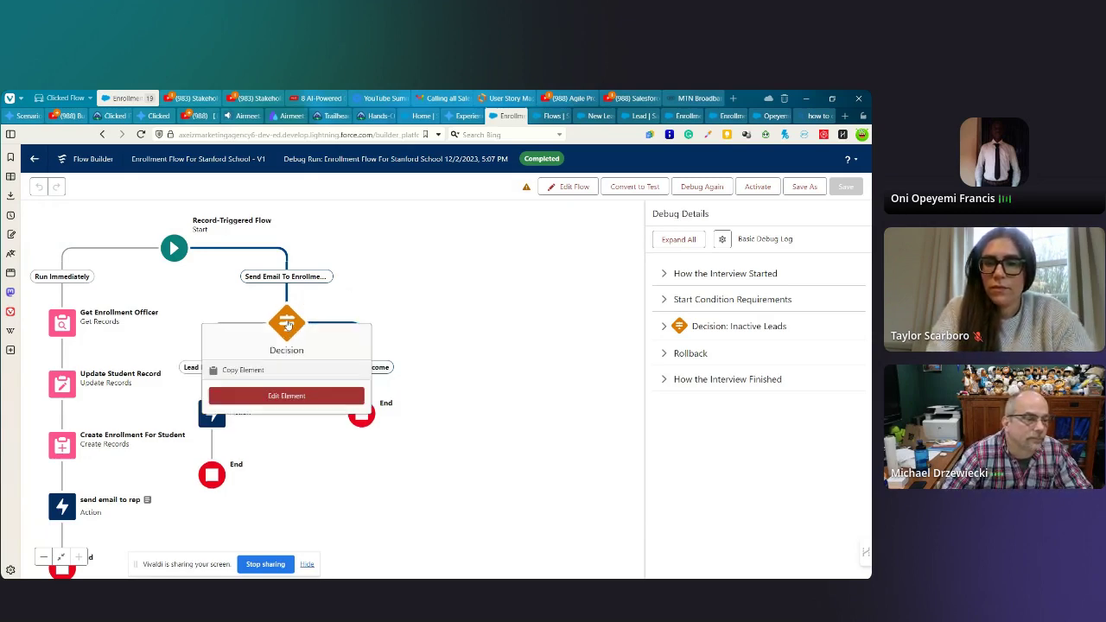
click(277, 396)
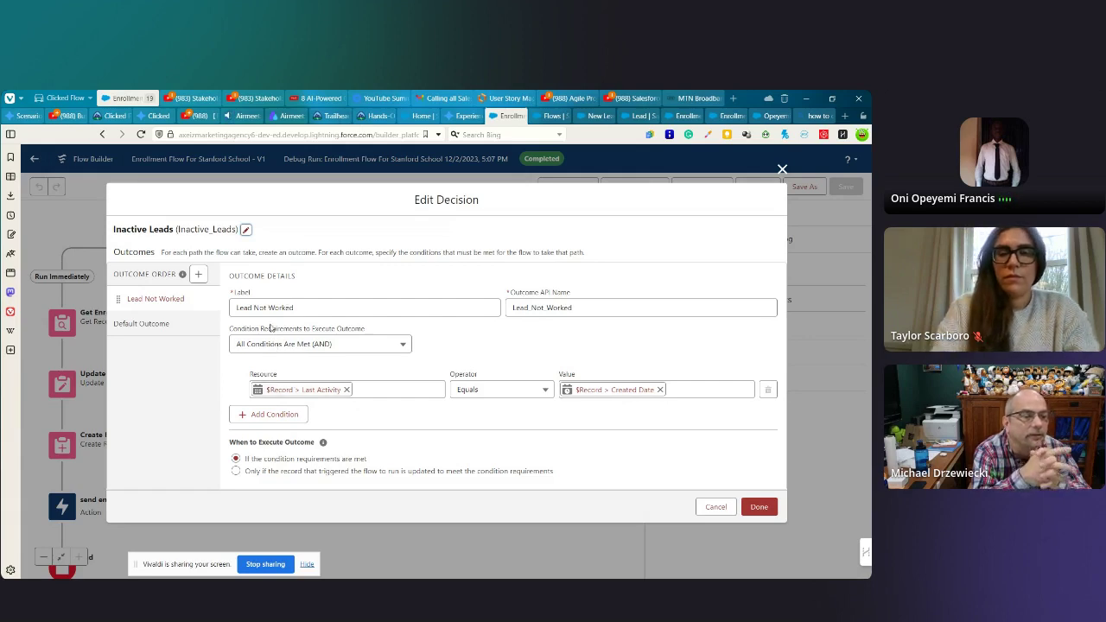
mouse_move(182, 274)
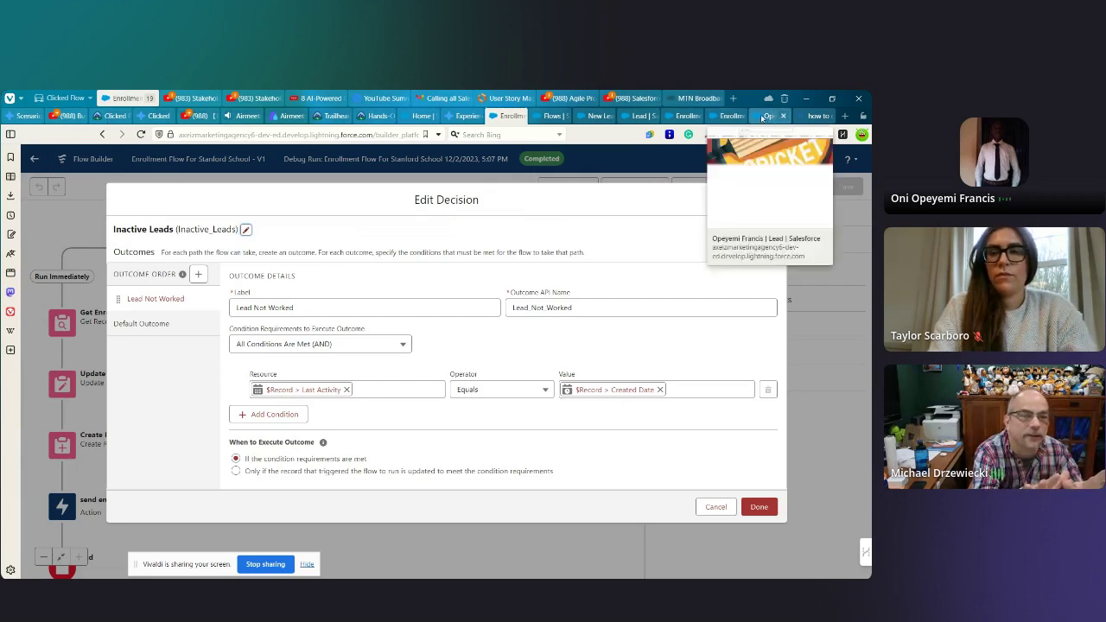
- Switch to the test lead's record and scroll through its Details fields
click(763, 115)
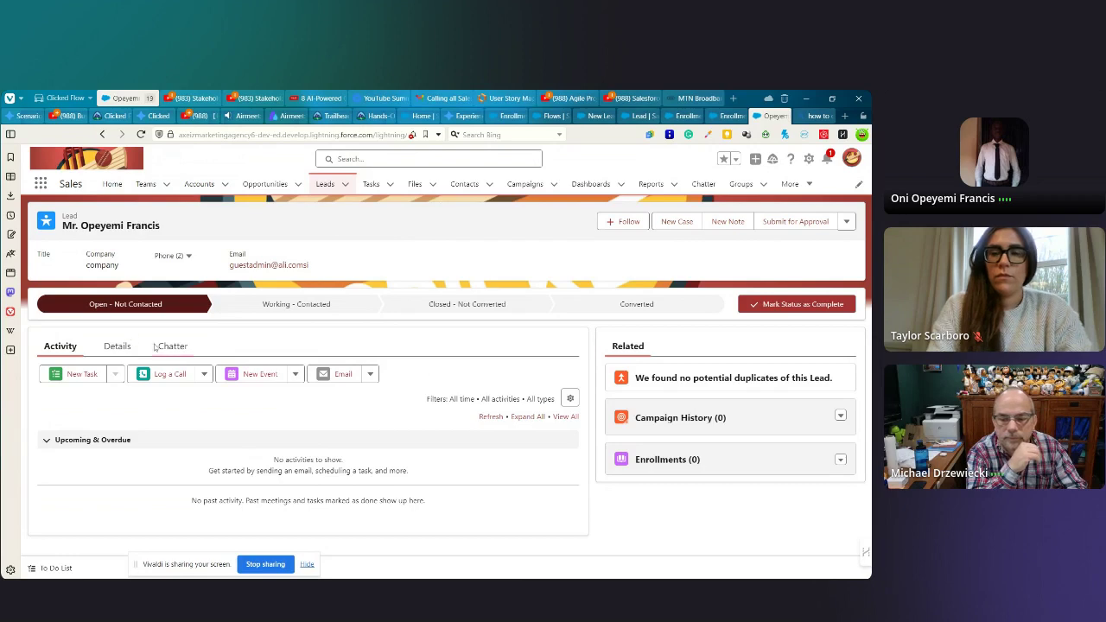
click(117, 348)
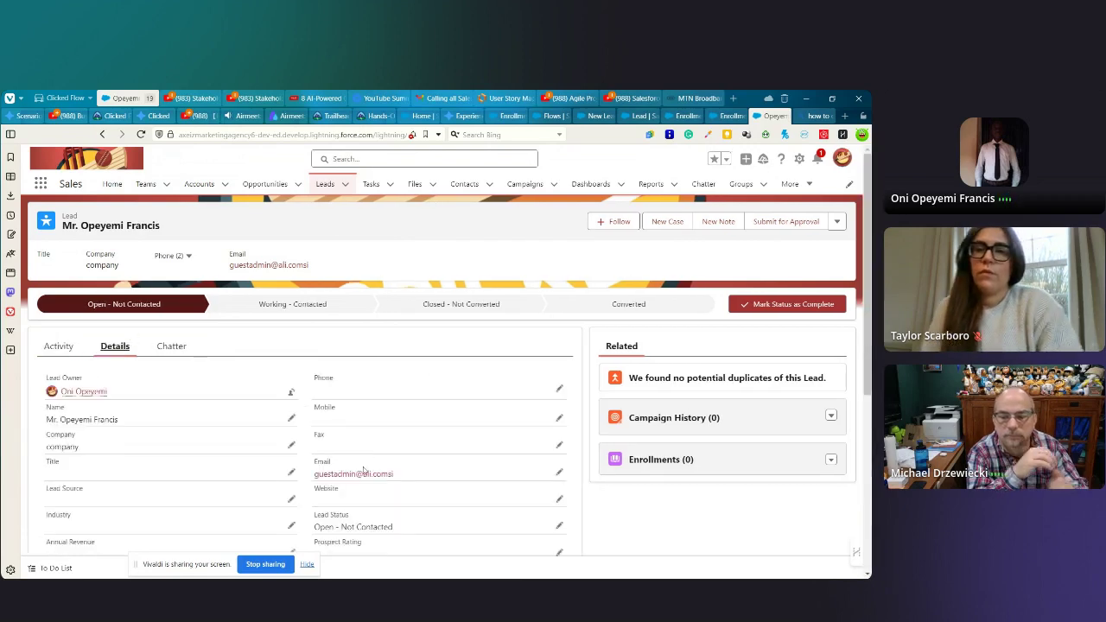
scroll(393, 402, down, 1)
scroll(392, 402, down, 1)
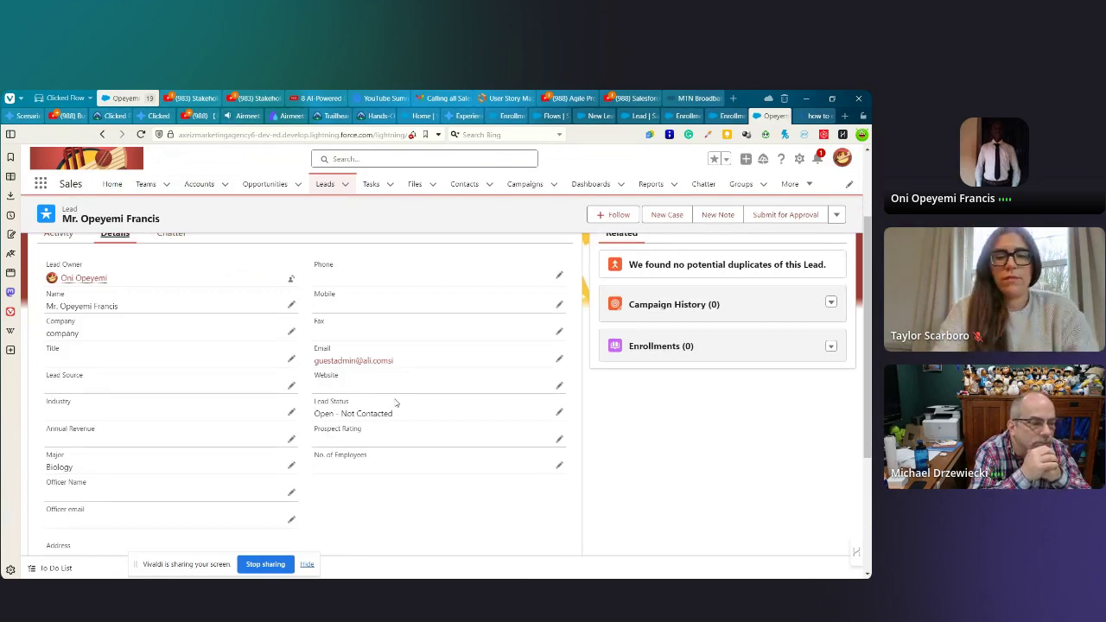
scroll(396, 404, down, 3)
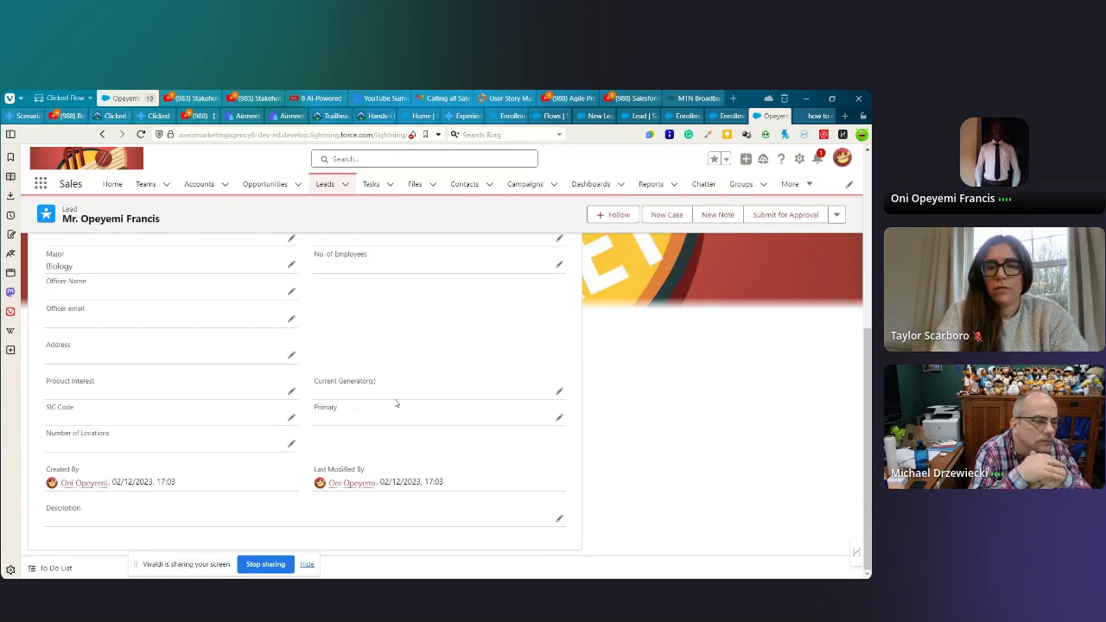
scroll(399, 449, up, 1)
scroll(399, 462, down, 1)
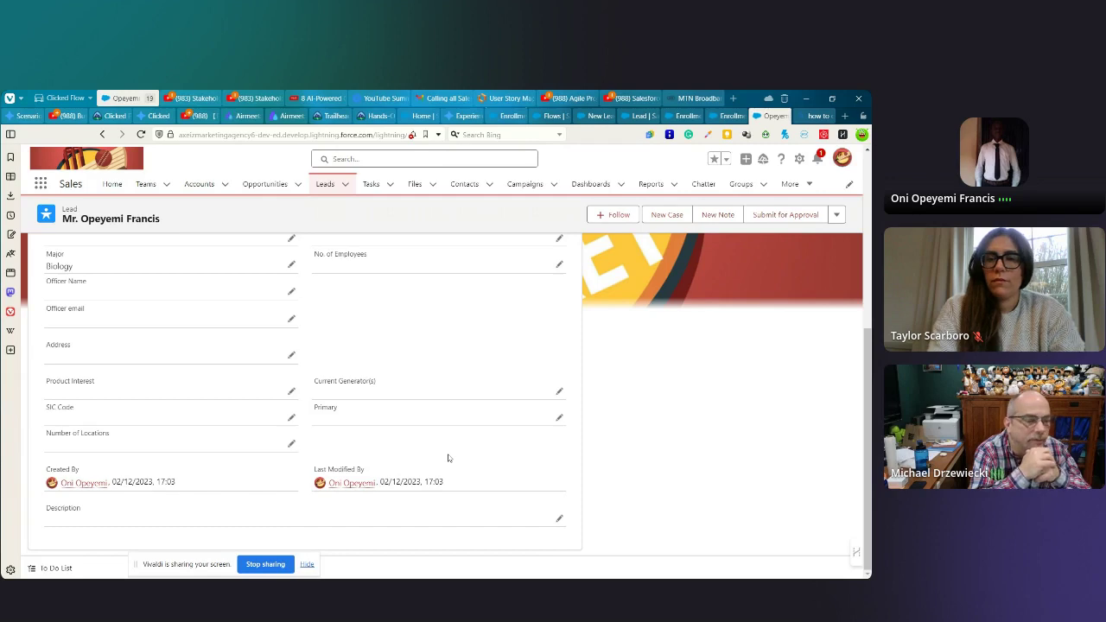
scroll(453, 441, up, 3)
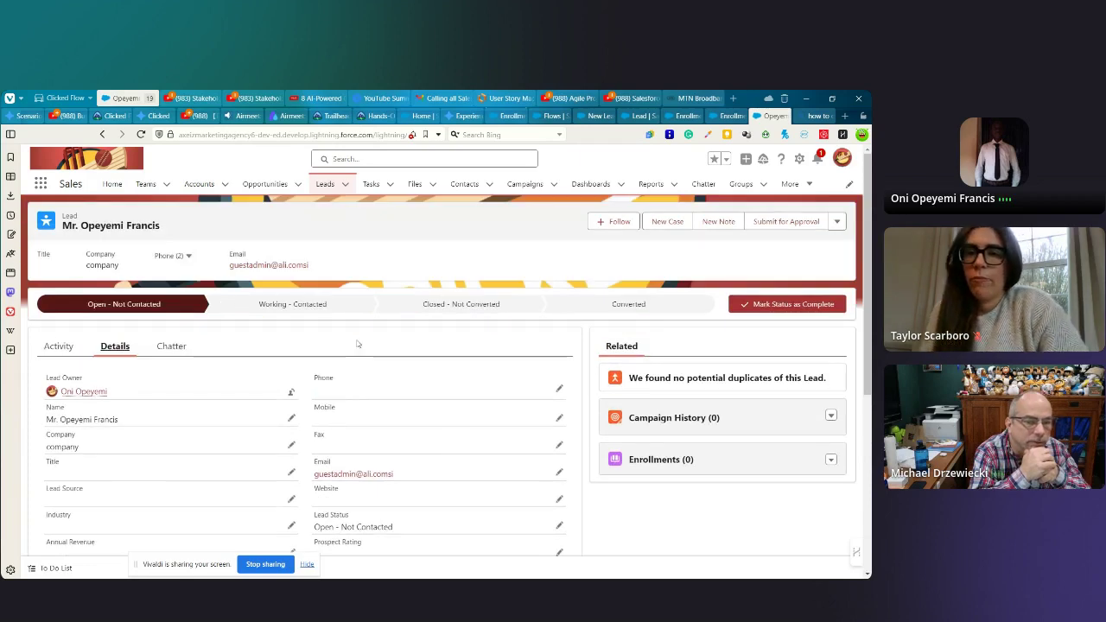
- Open Salesforce Setup from the gear menu, closing the how-to search page
click(799, 161)
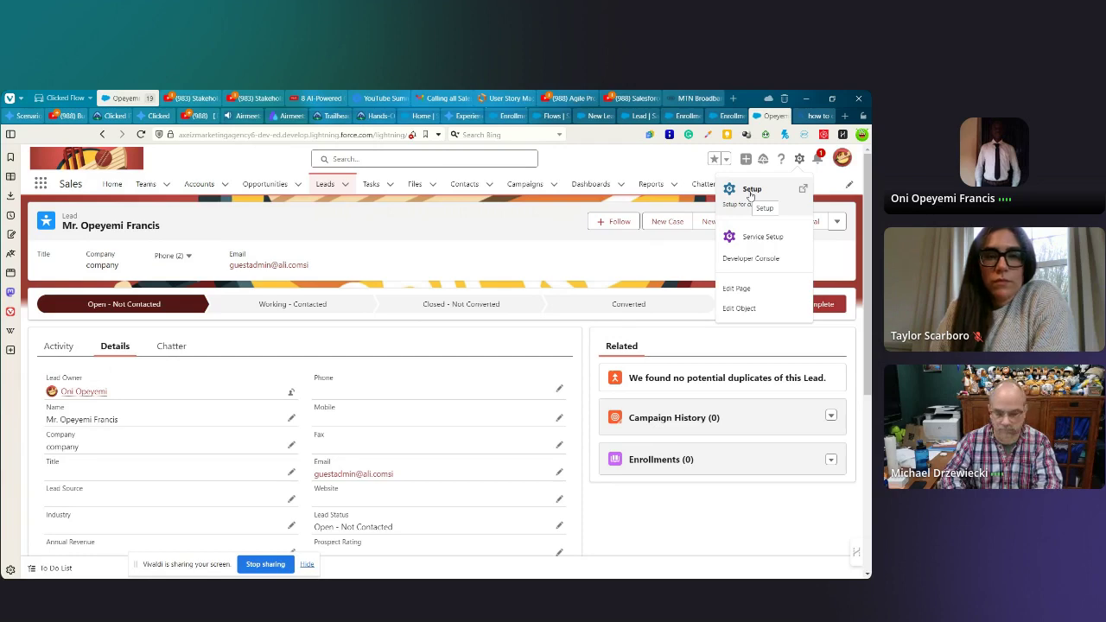
click(750, 192)
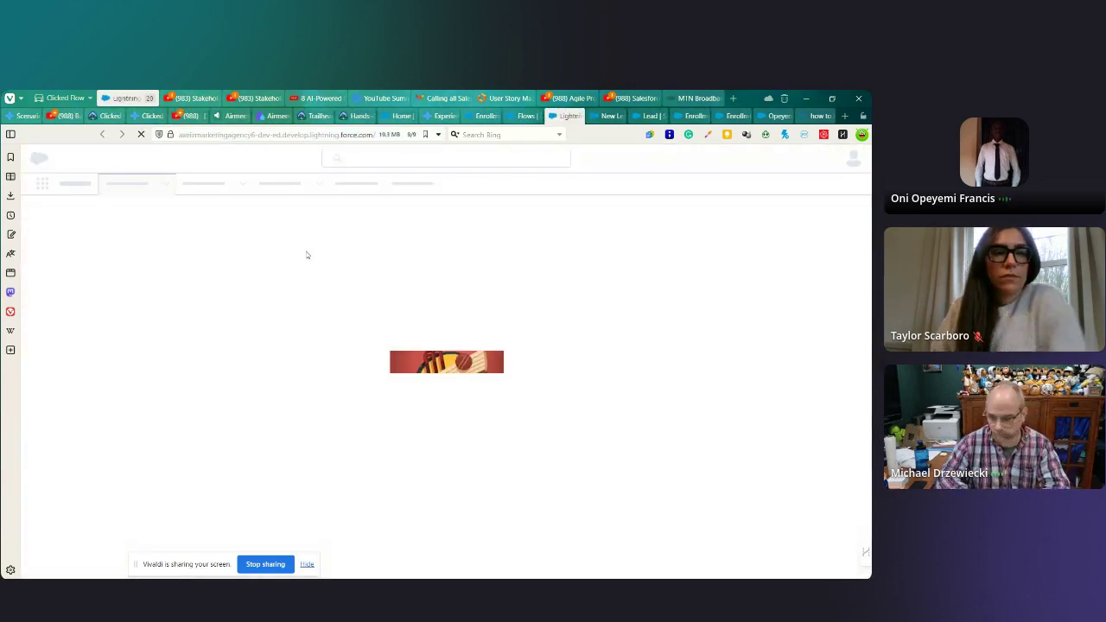
click(817, 116)
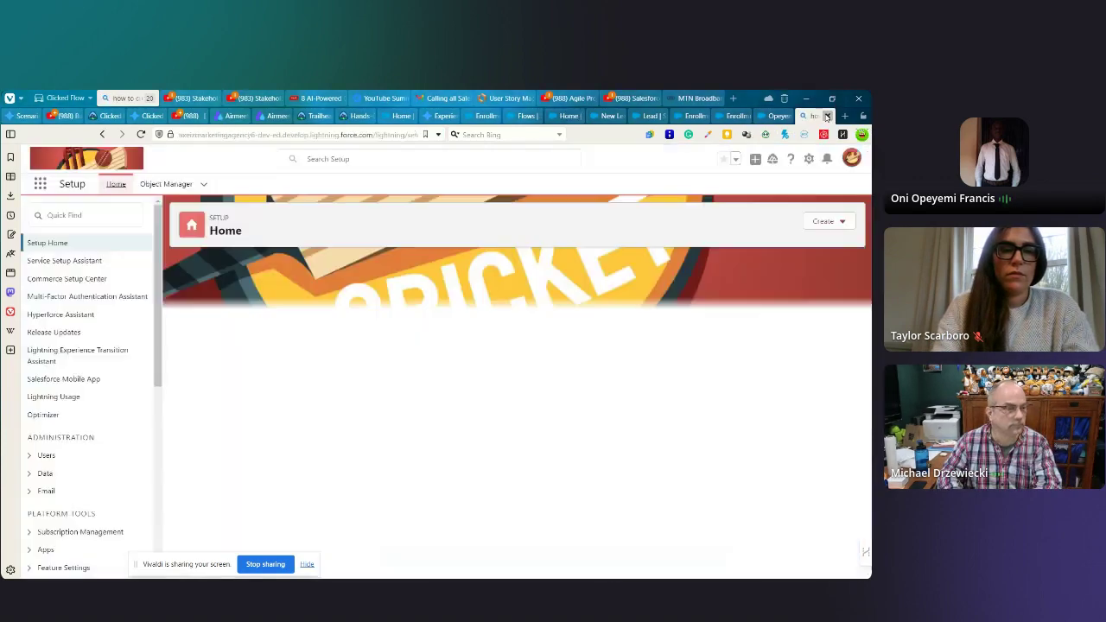
click(827, 116)
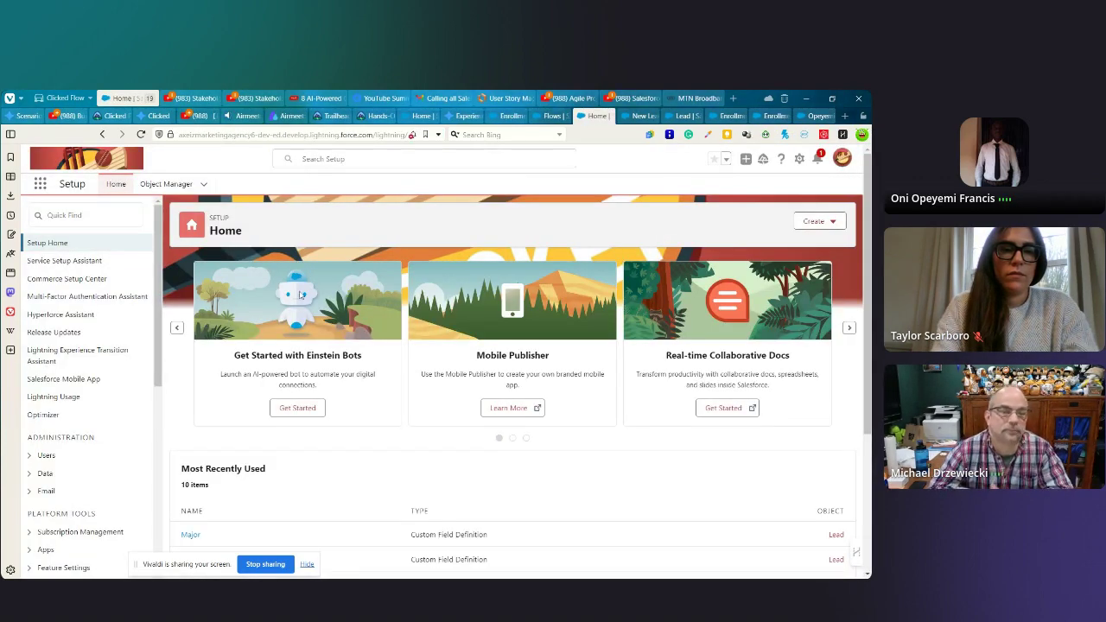
- Filter Object Manager to lead and open the Lead object's details
click(167, 185)
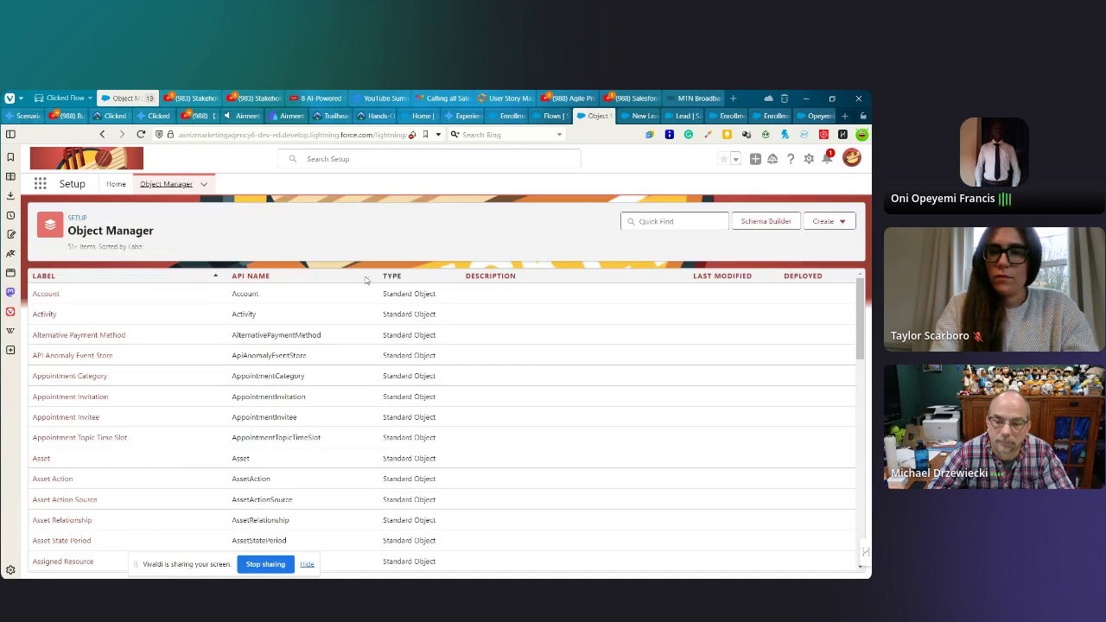
click(638, 222)
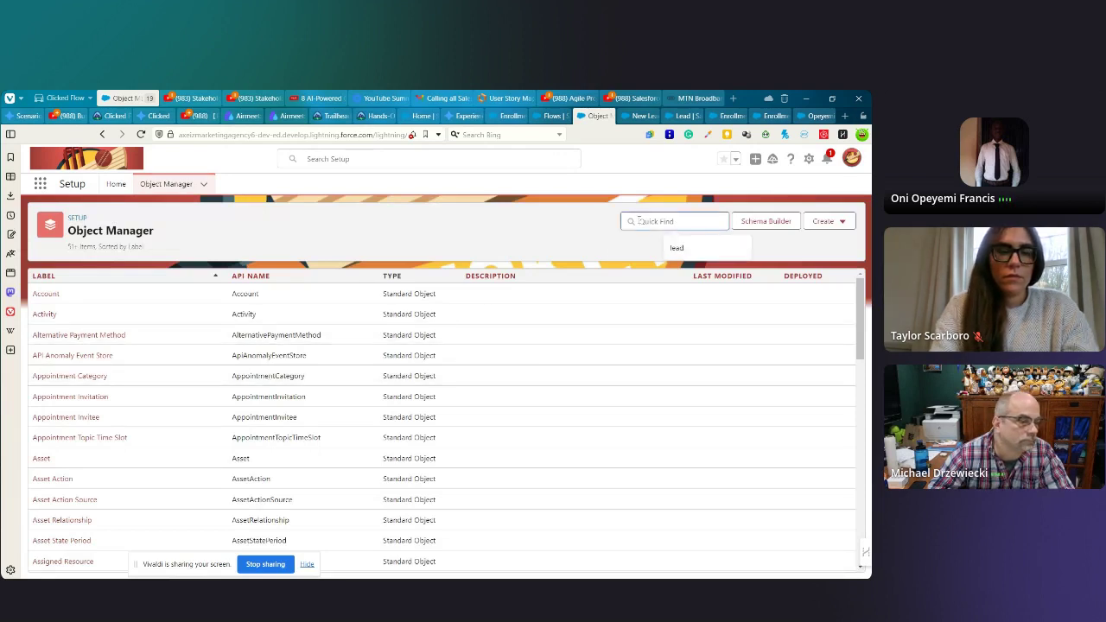
click(678, 249)
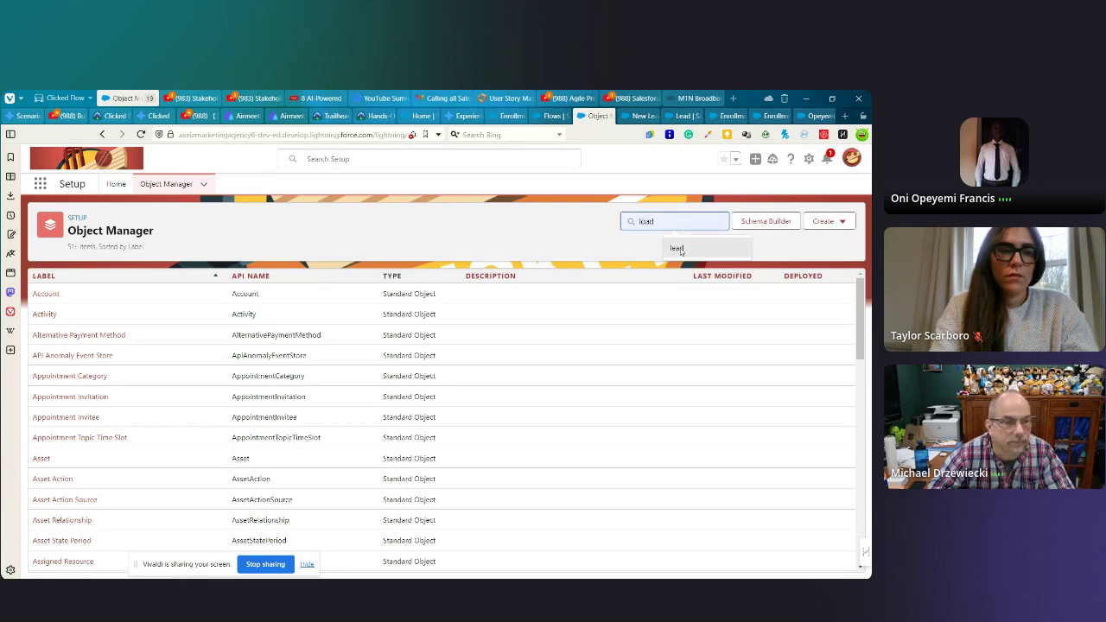
click(679, 248)
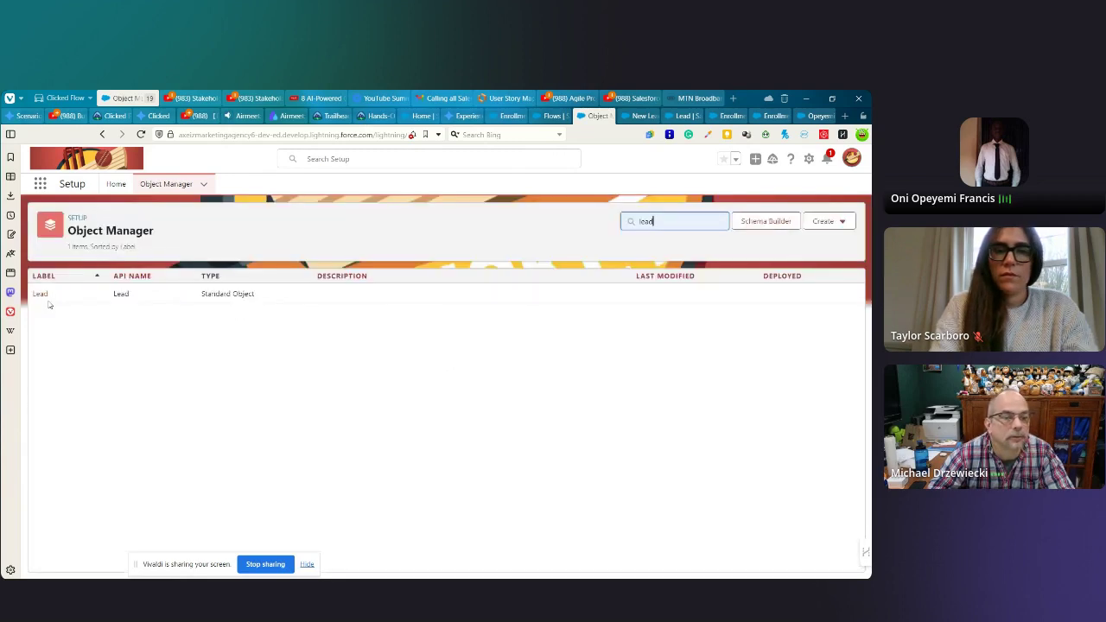
click(40, 295)
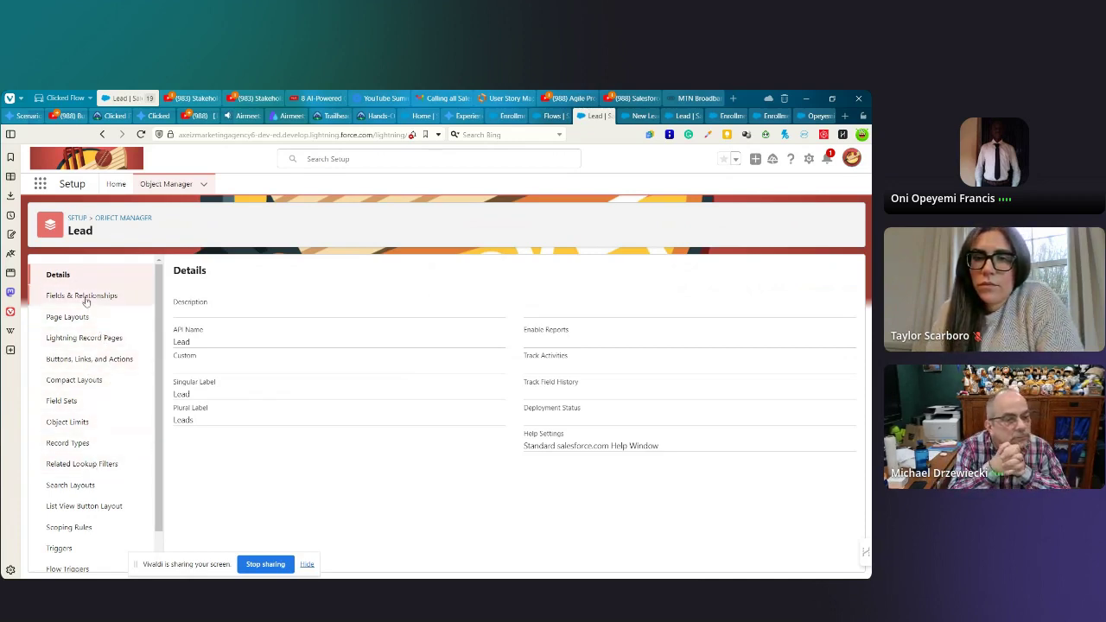
- Start a new Lead field of type Formula in Fields & Relationships
click(85, 298)
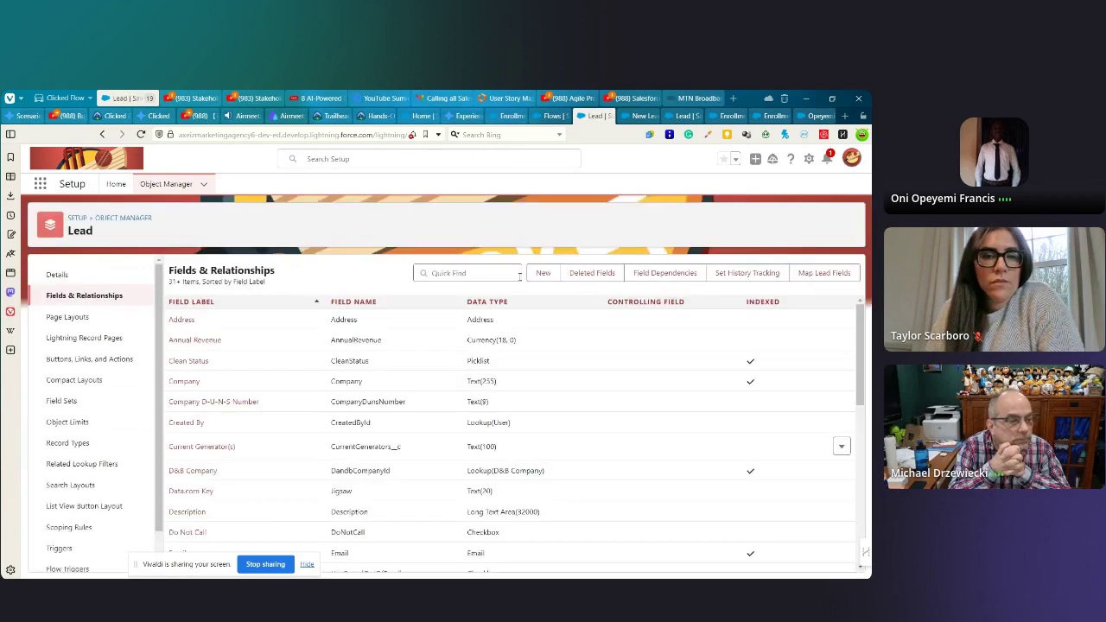
click(544, 273)
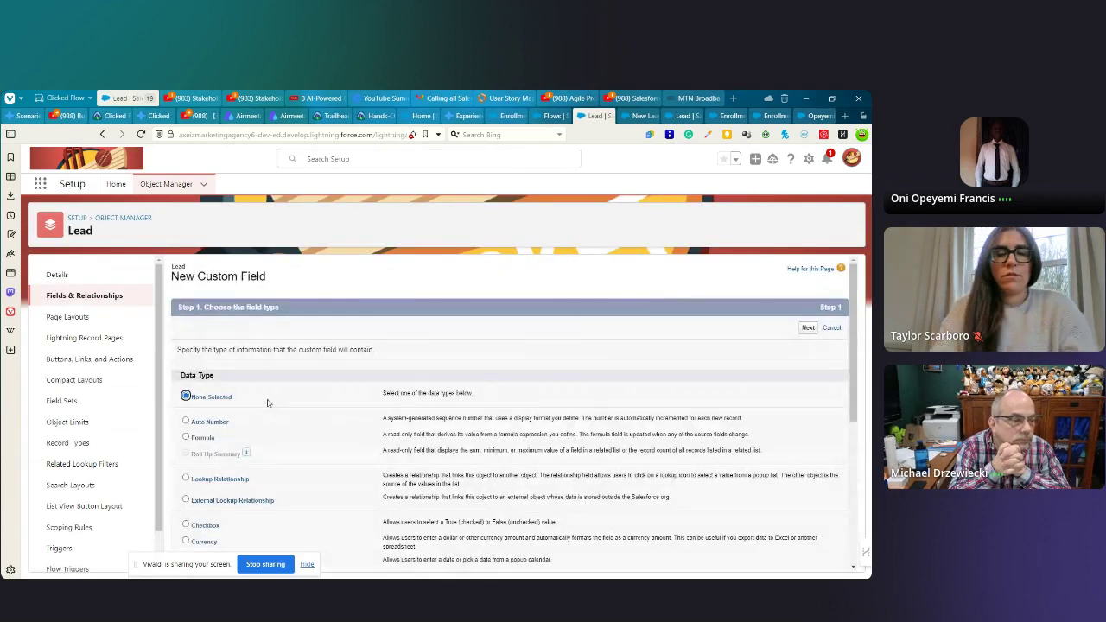
click(186, 437)
scroll(605, 407, down, 1)
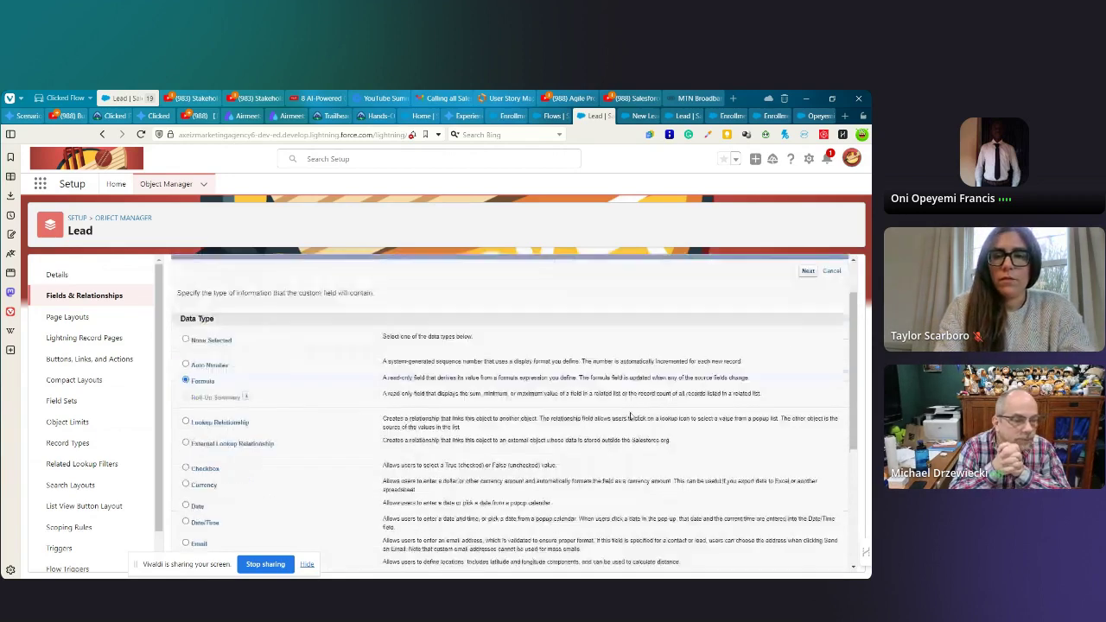
scroll(657, 398, down, 1)
scroll(778, 346, up, 2)
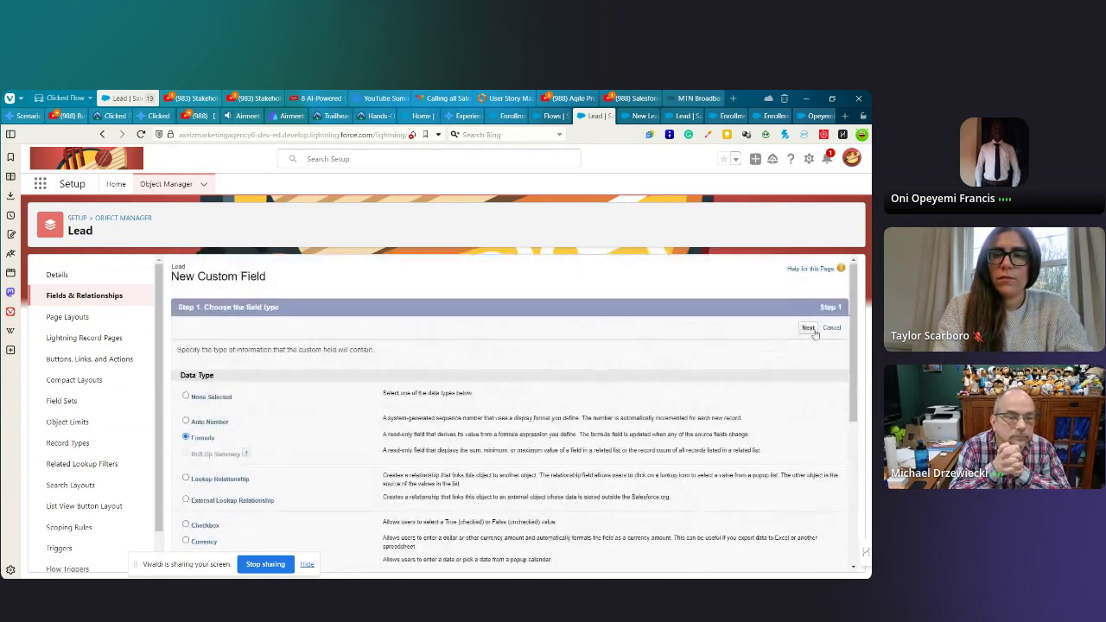
click(808, 328)
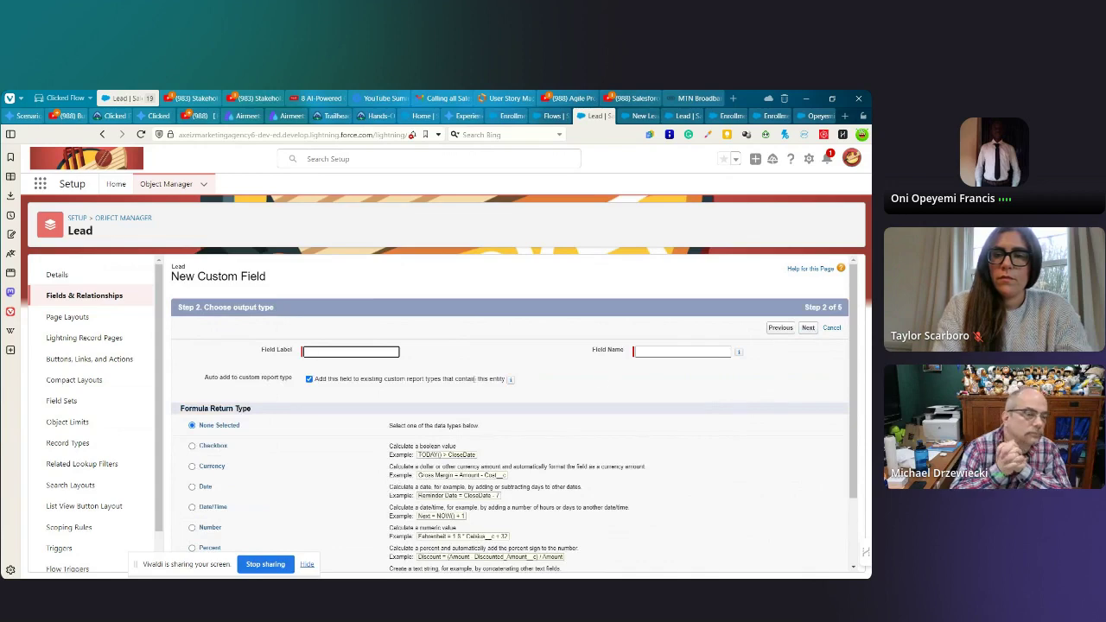
- Label the field Unworked with a Checkbox return type and proceed to formula entry
click(346, 351)
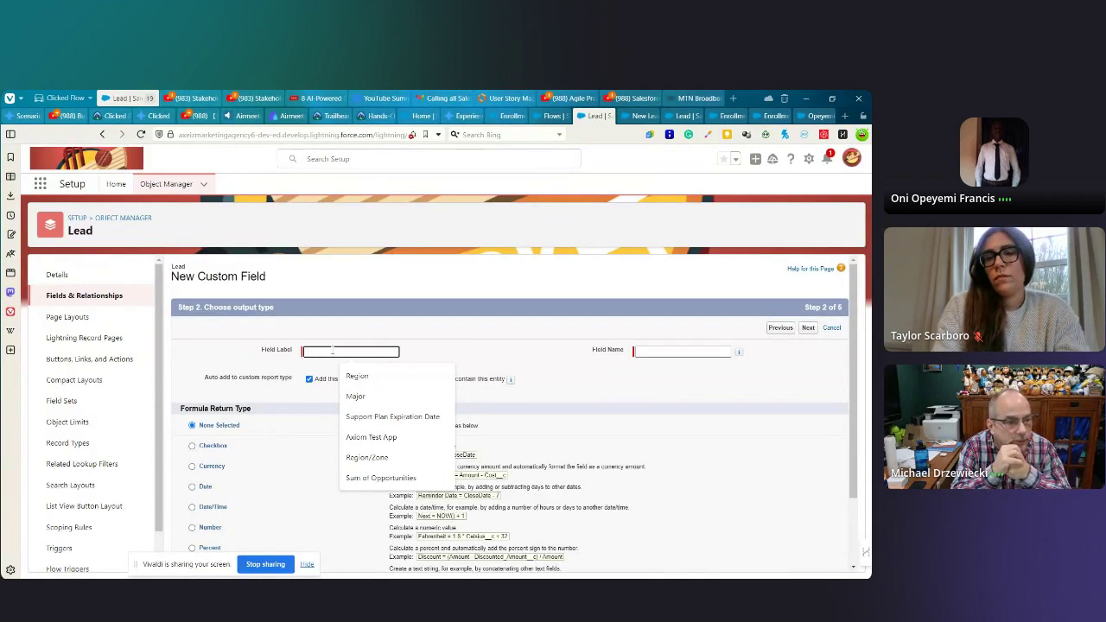
text(Lead)
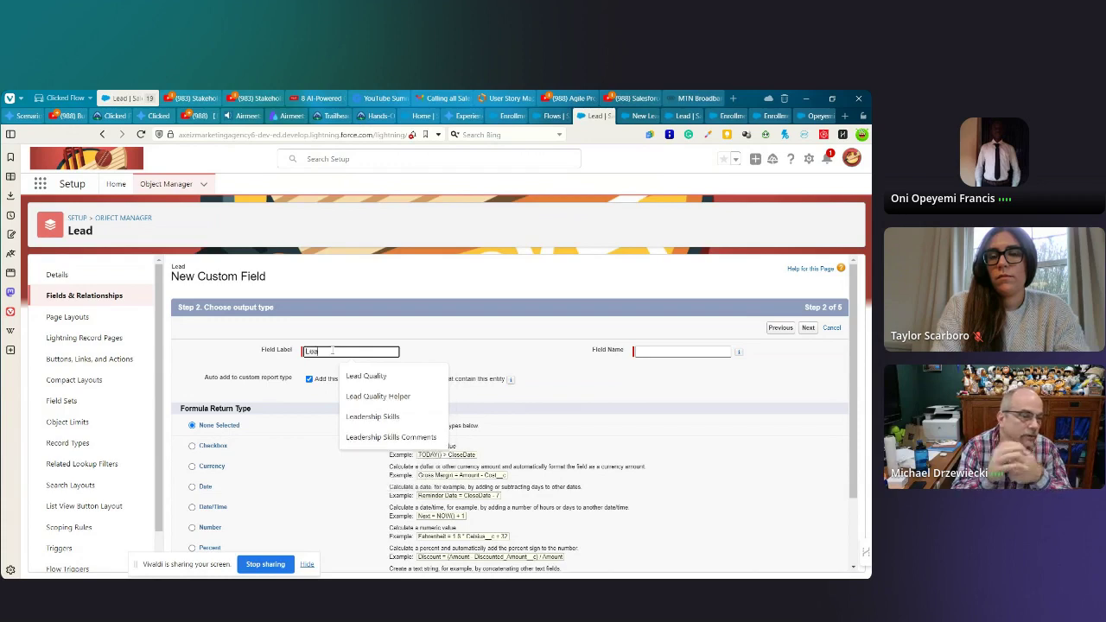
key(BackSpace)
key(BackSpace)
key(BackSpace)
key(BackSpace)
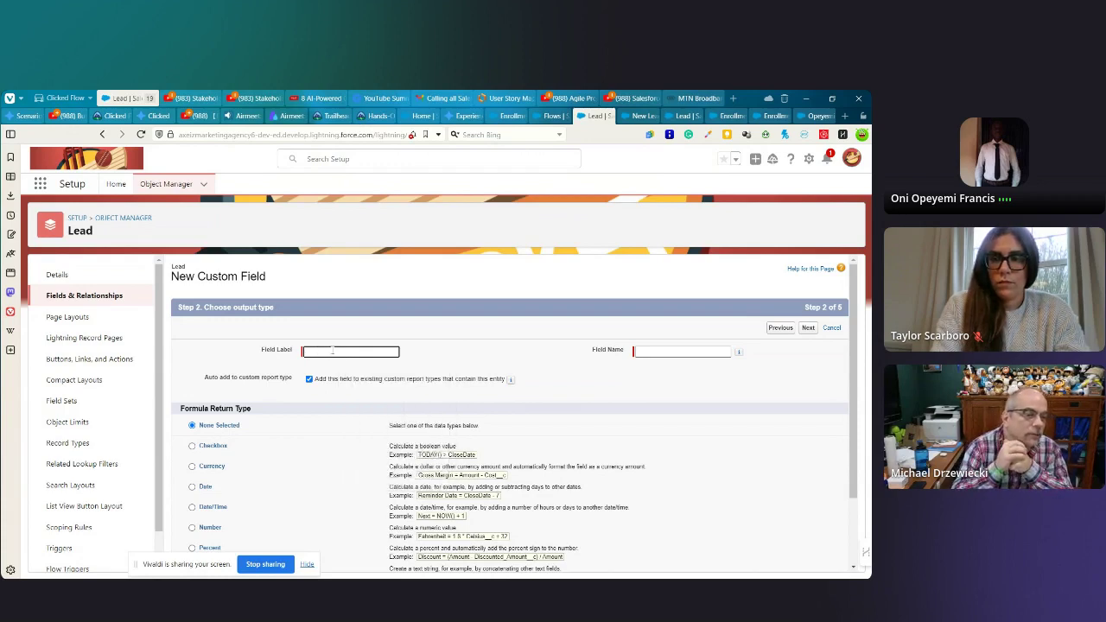
text(Unworked)
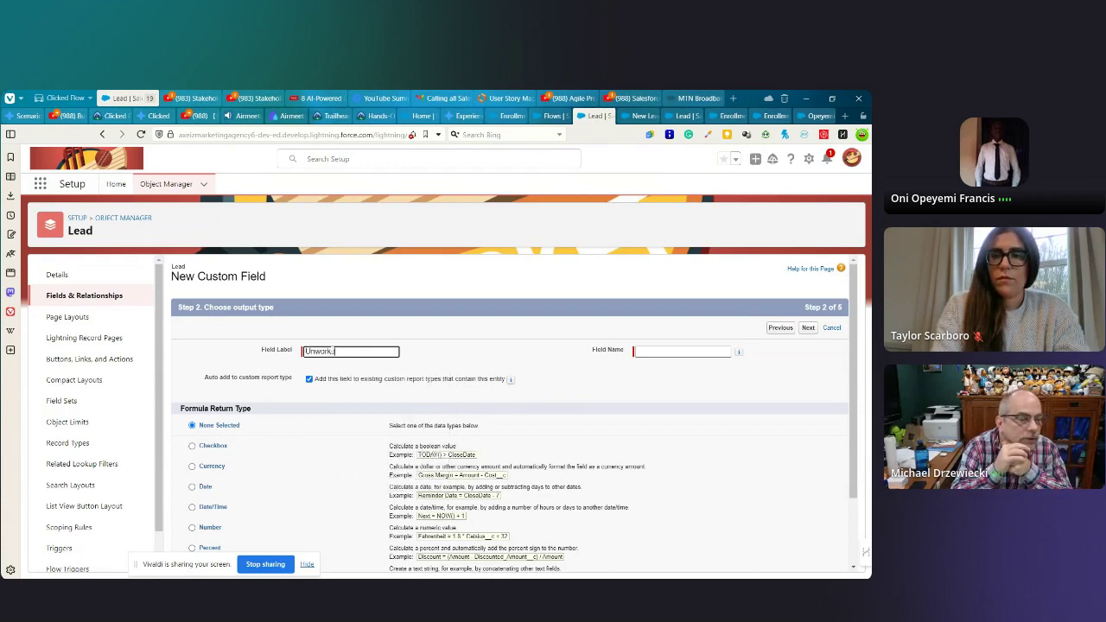
click(650, 349)
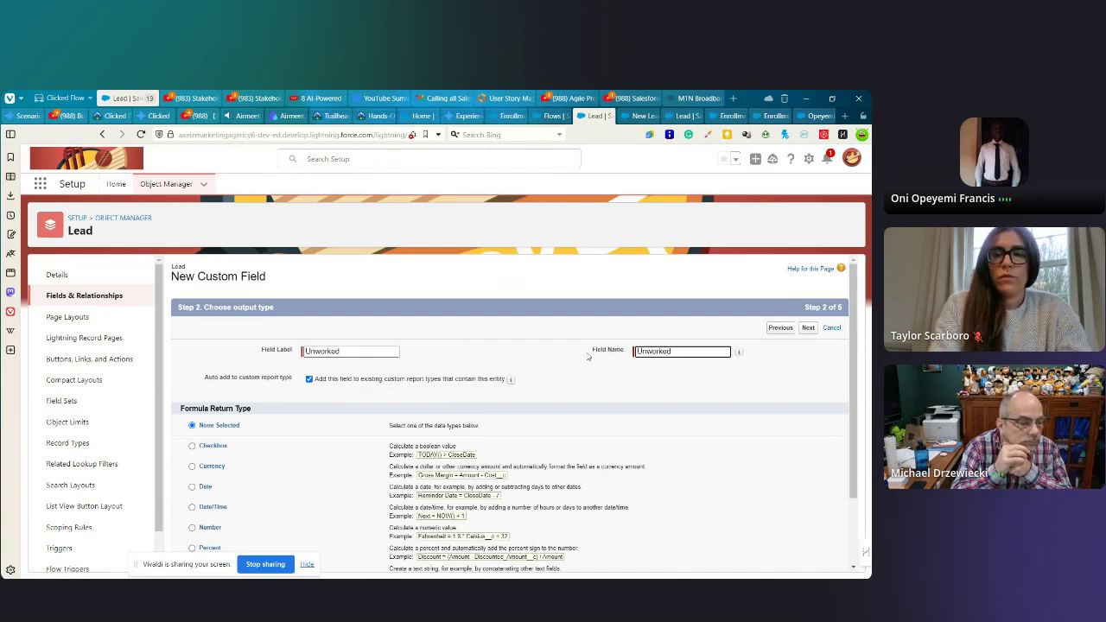
scroll(484, 423, down, 1)
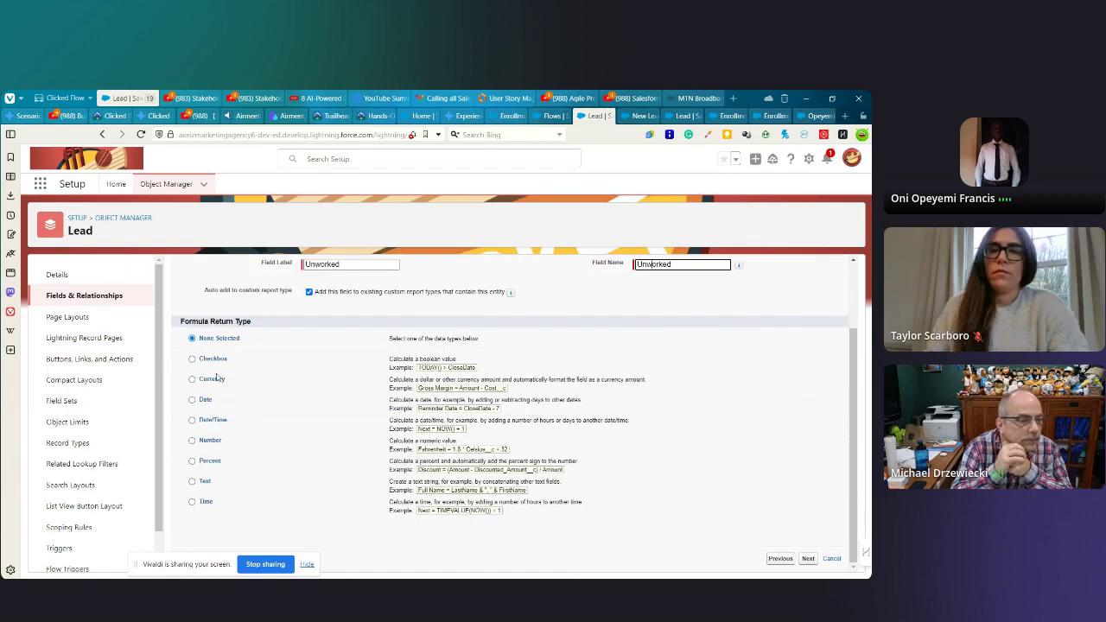
click(192, 358)
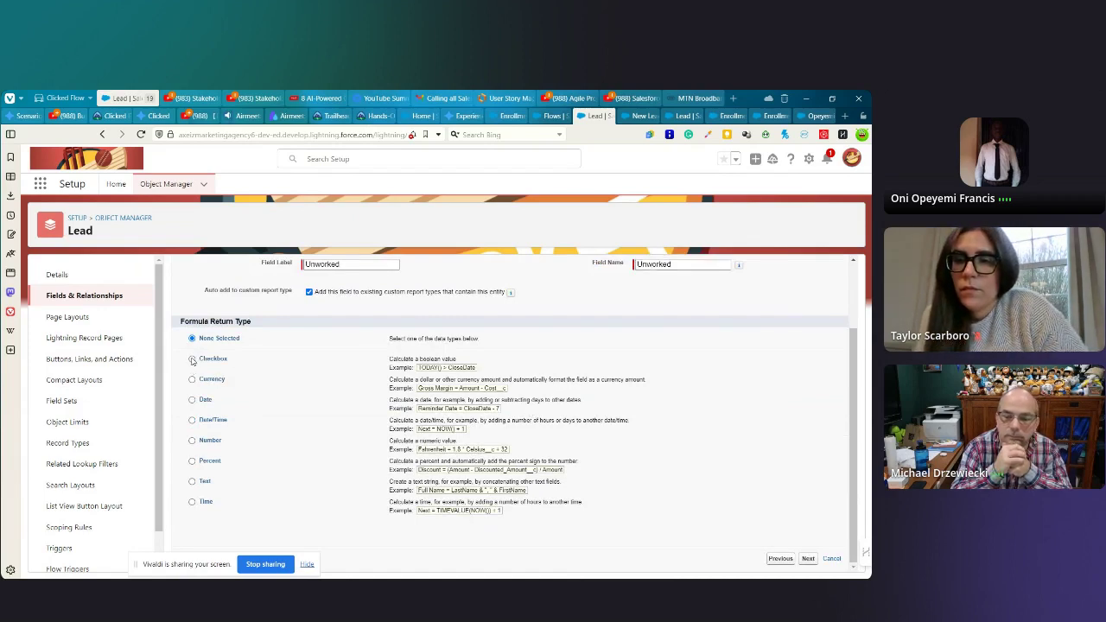
click(808, 559)
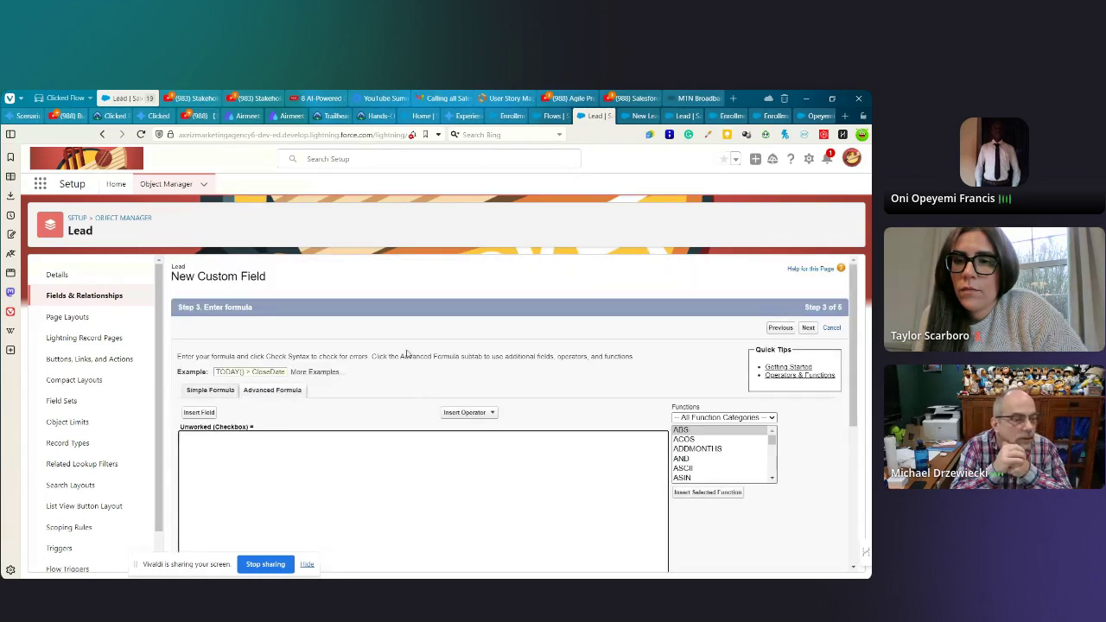
- Browse the Insert Field list without inserting, then place the cursor in the empty formula box
scroll(378, 396, down, 3)
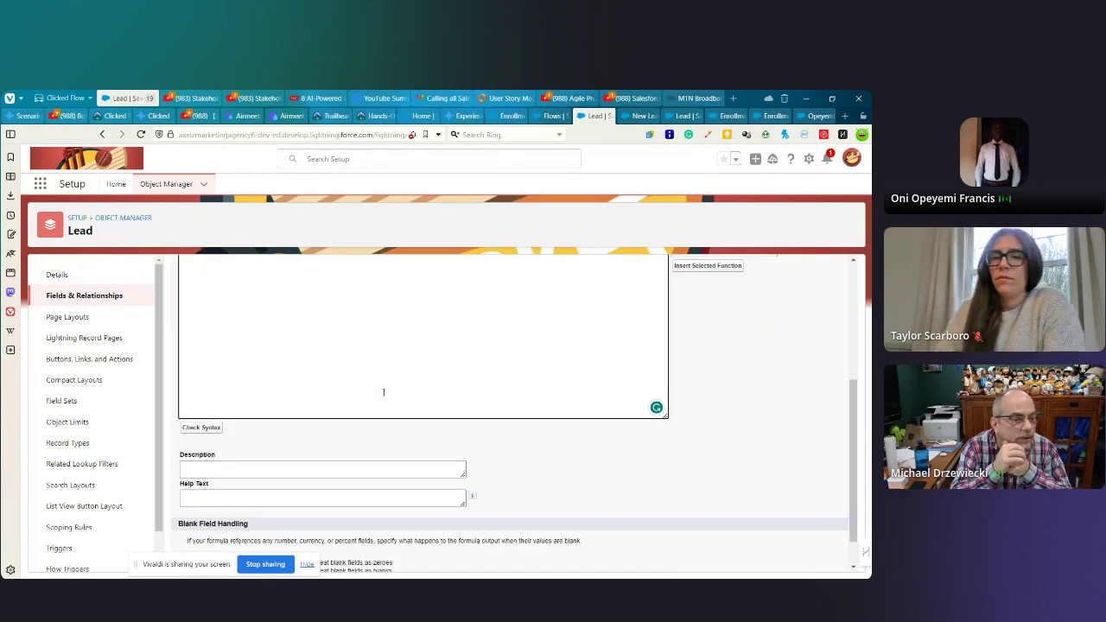
scroll(381, 399, up, 2)
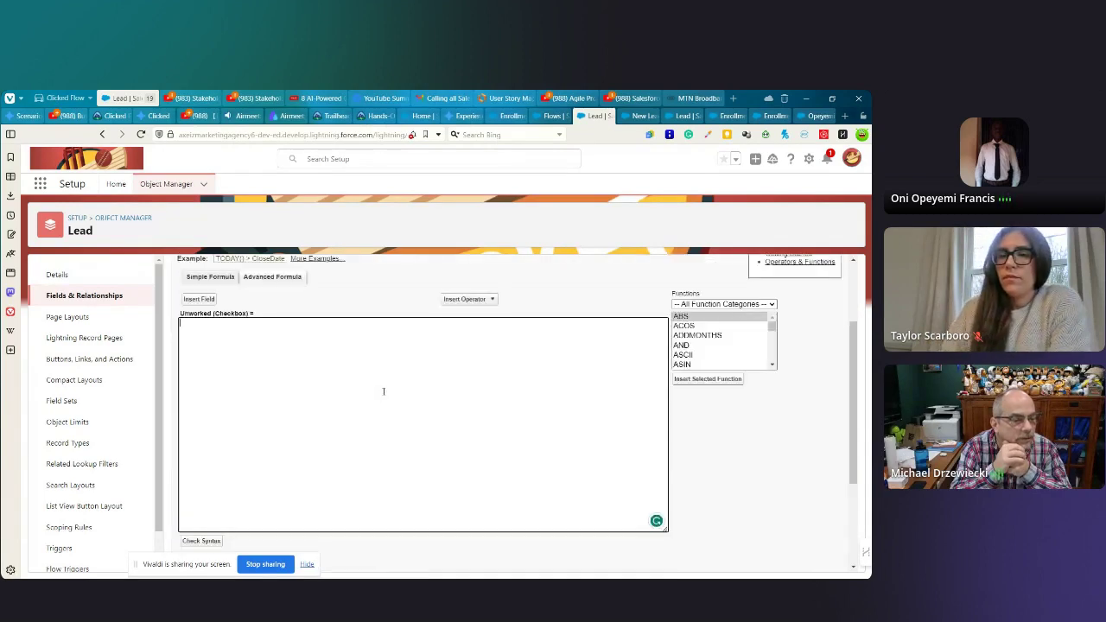
click(196, 300)
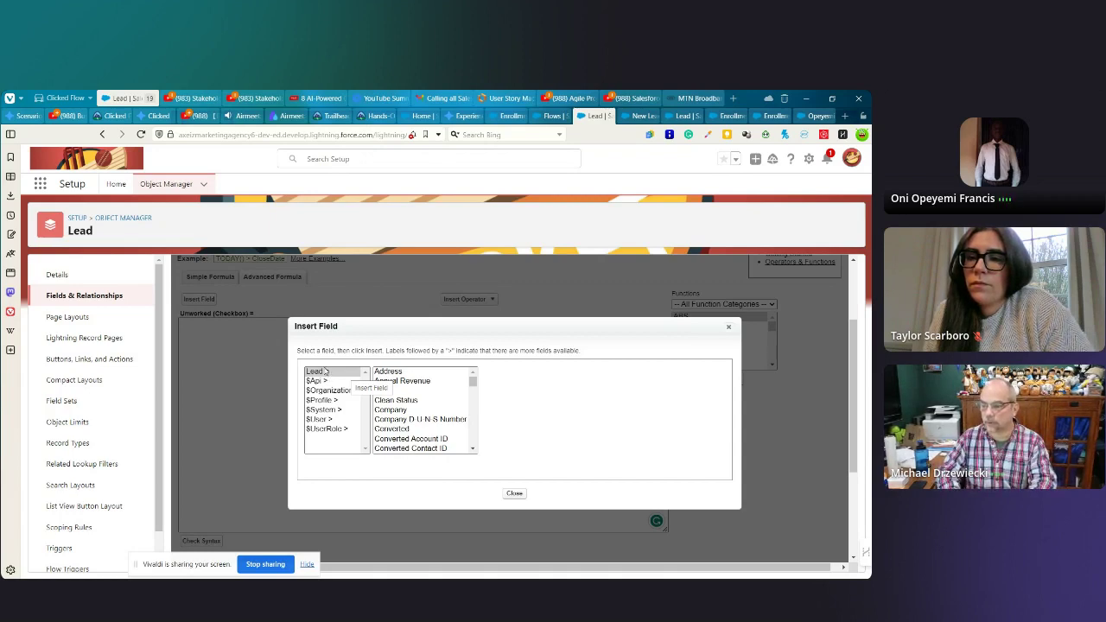
mouse_move(494, 572)
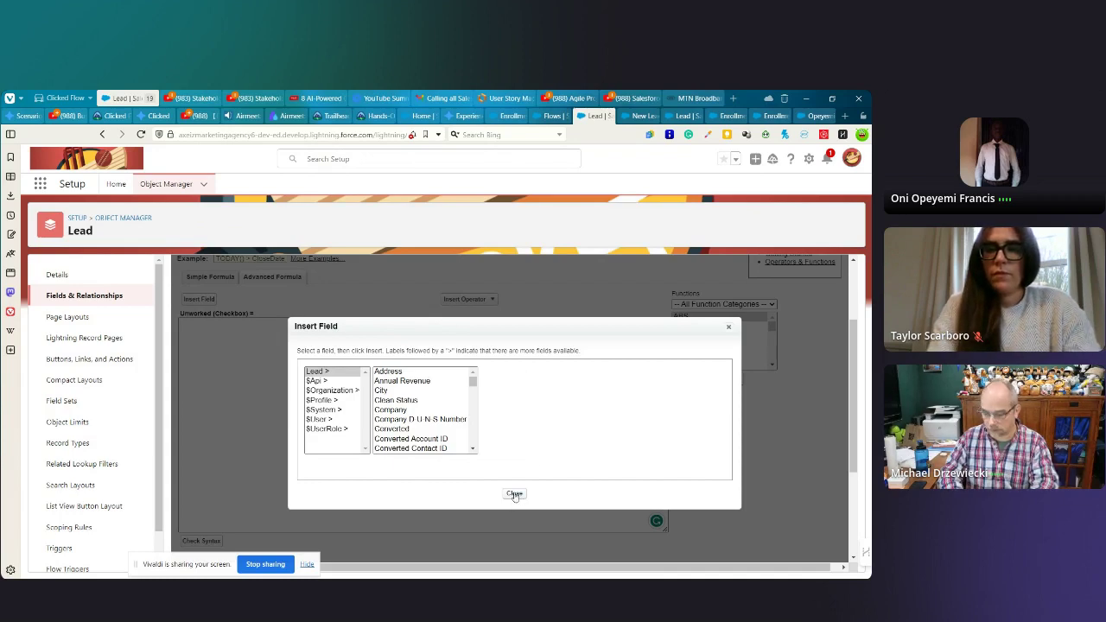
click(515, 495)
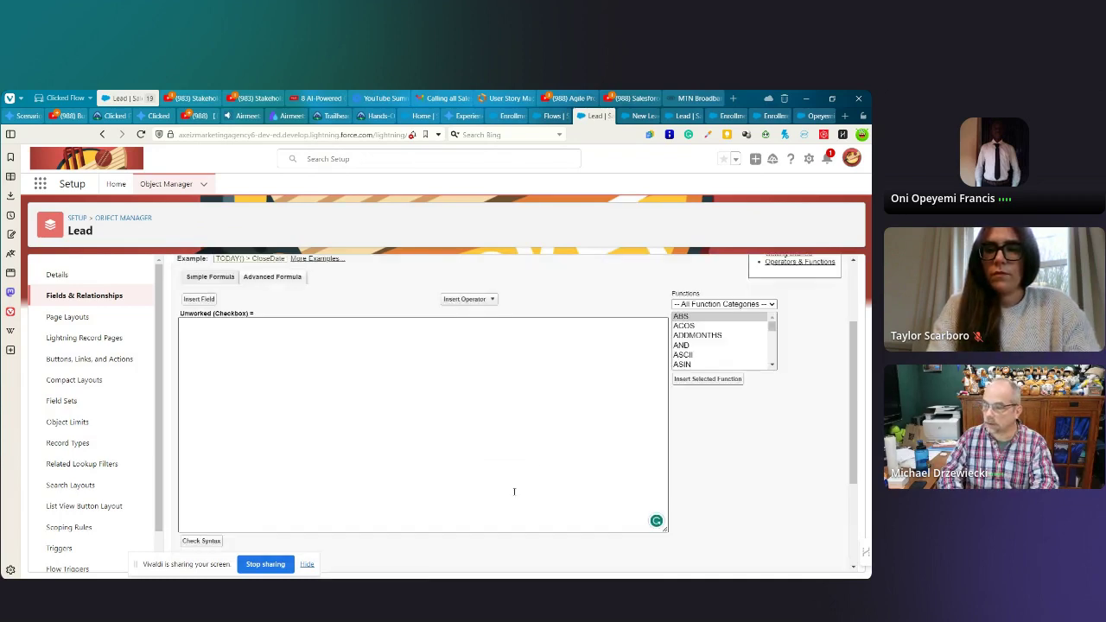
click(246, 338)
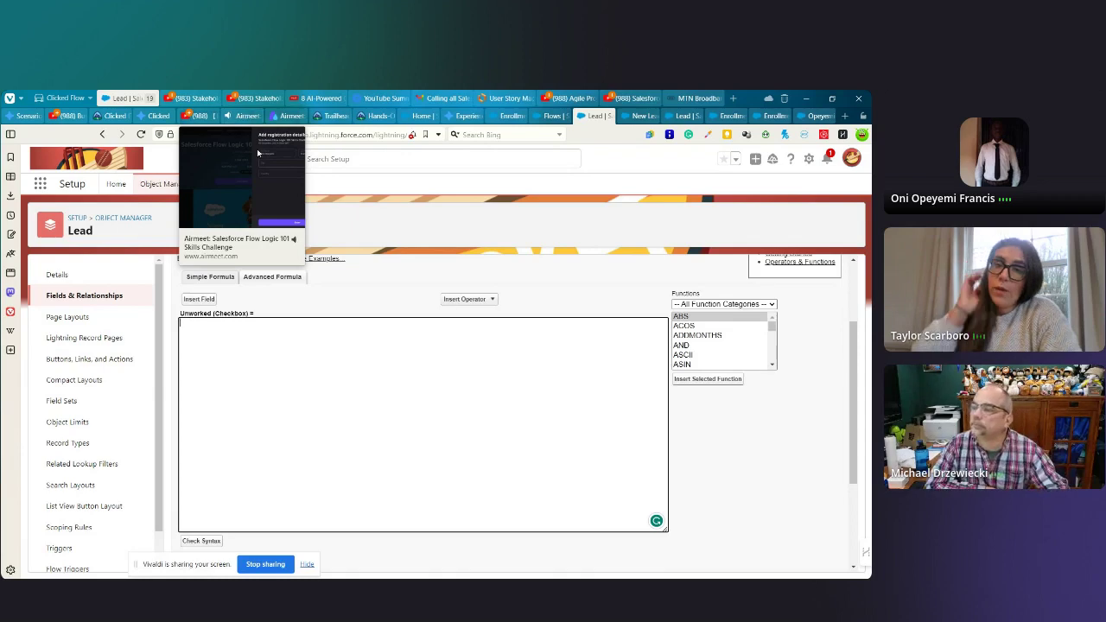
click(262, 355)
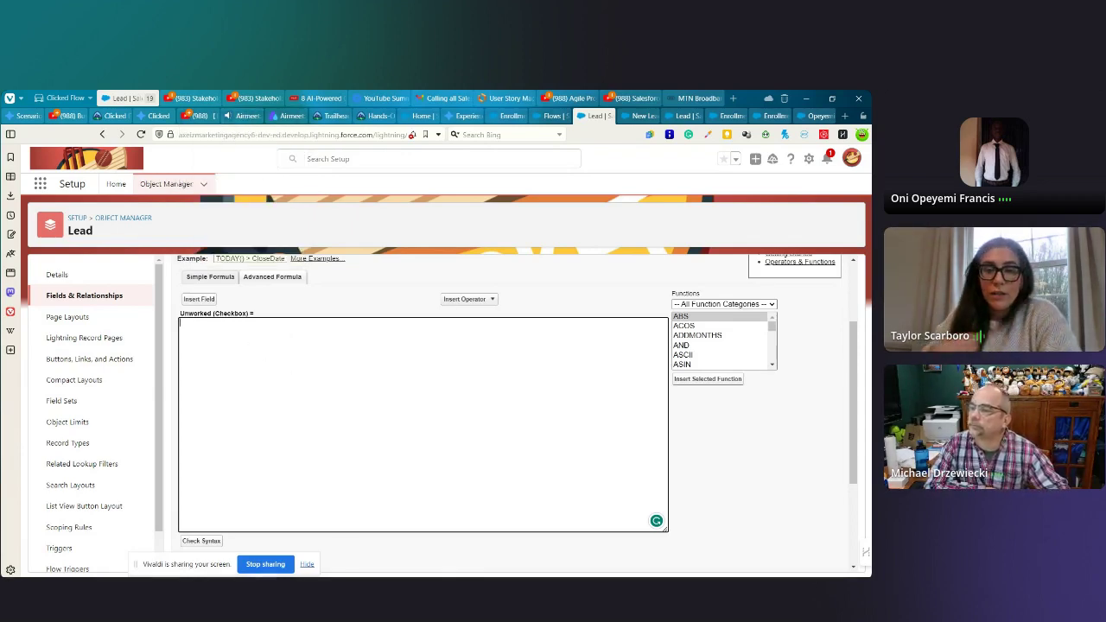
mouse_move(465, 572)
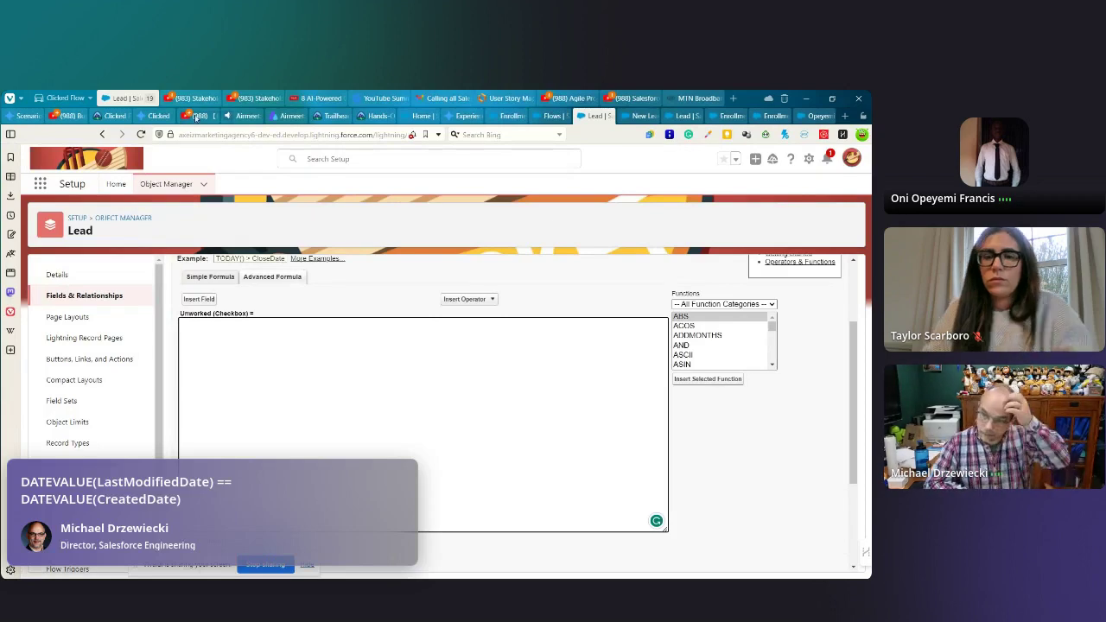
- In the Airmeet chat's latest messages, select the DATEVALUE formula suggestion
click(240, 116)
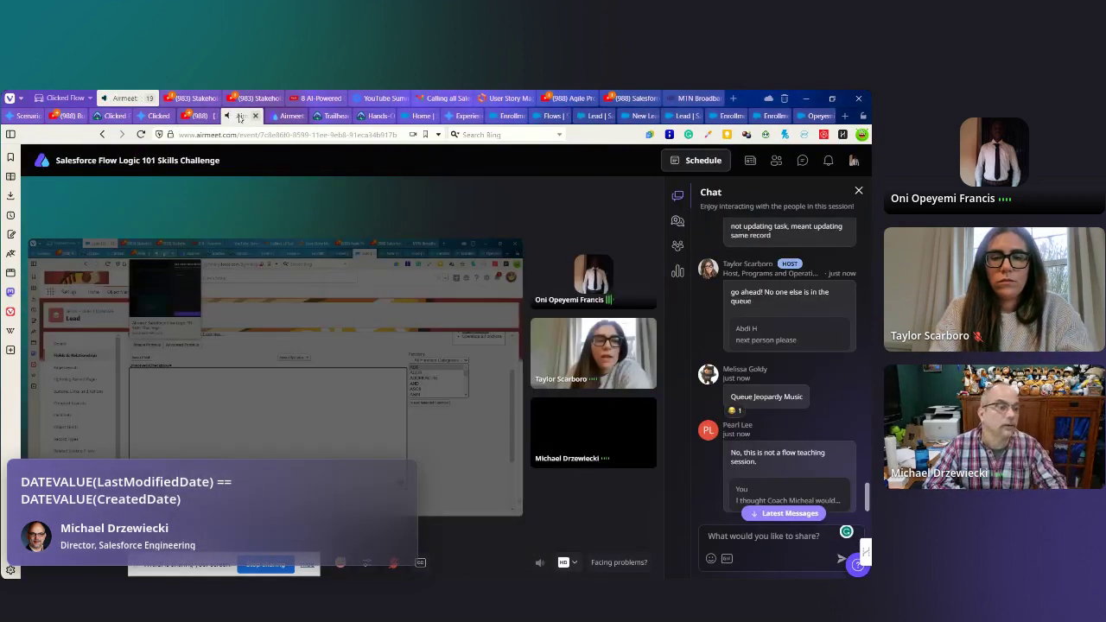
scroll(772, 428, down, 5)
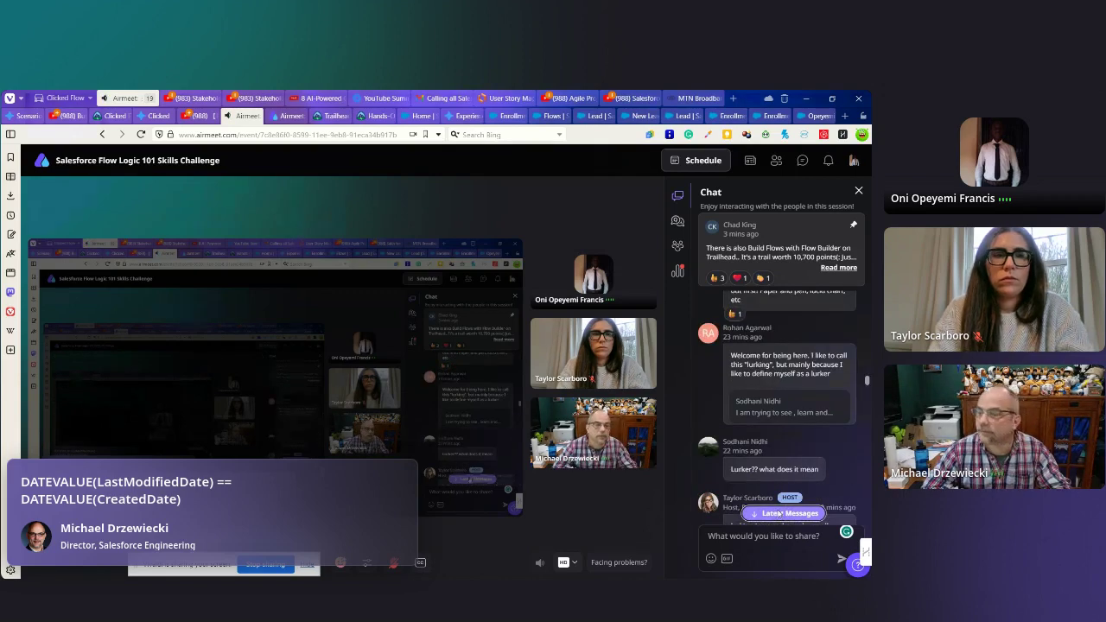
click(781, 514)
drag(731, 492, 816, 505)
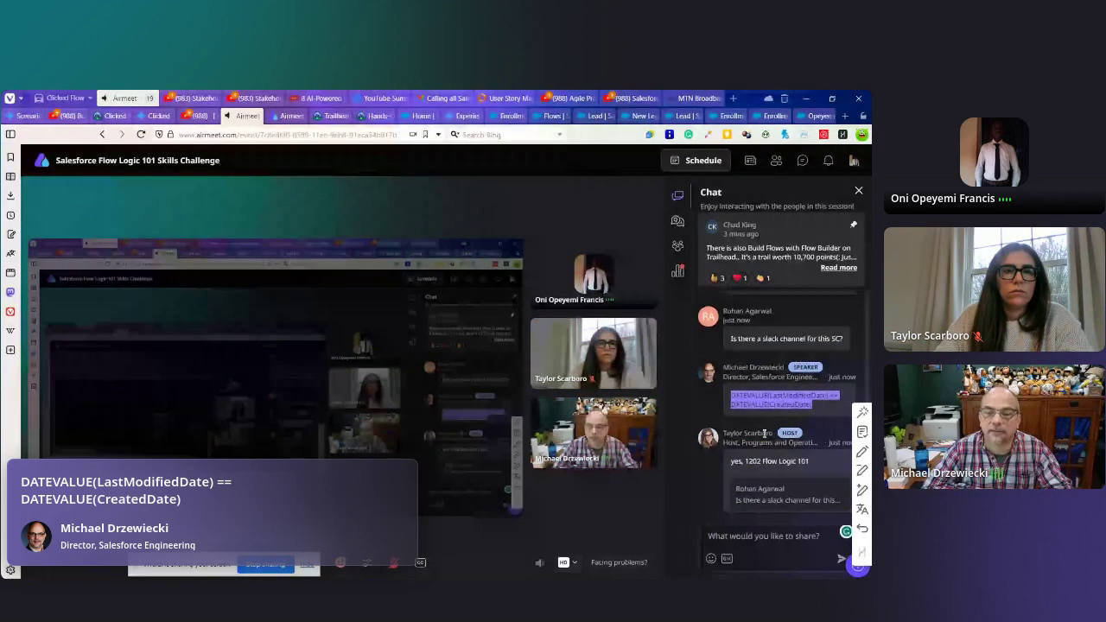
scroll(764, 434, up, 2)
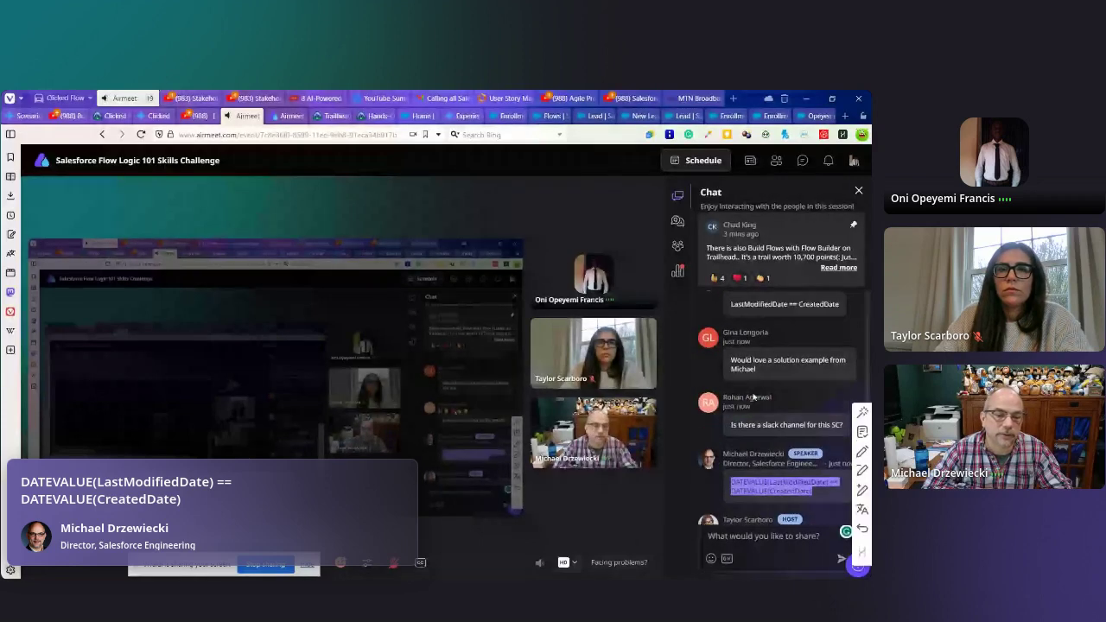
scroll(754, 395, up, 3)
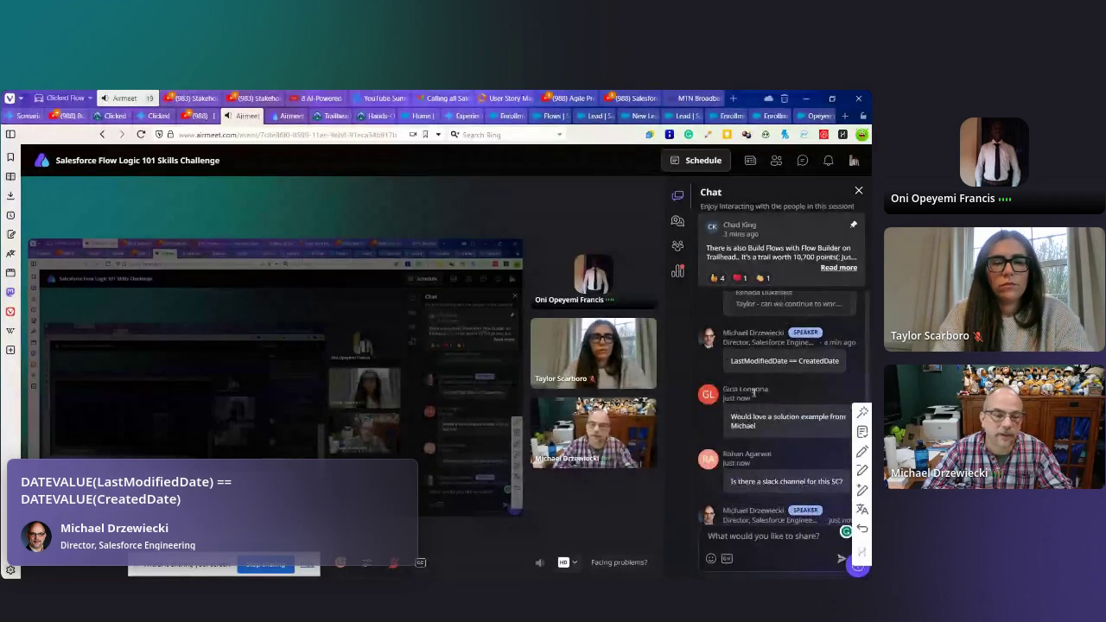
scroll(761, 389, down, 3)
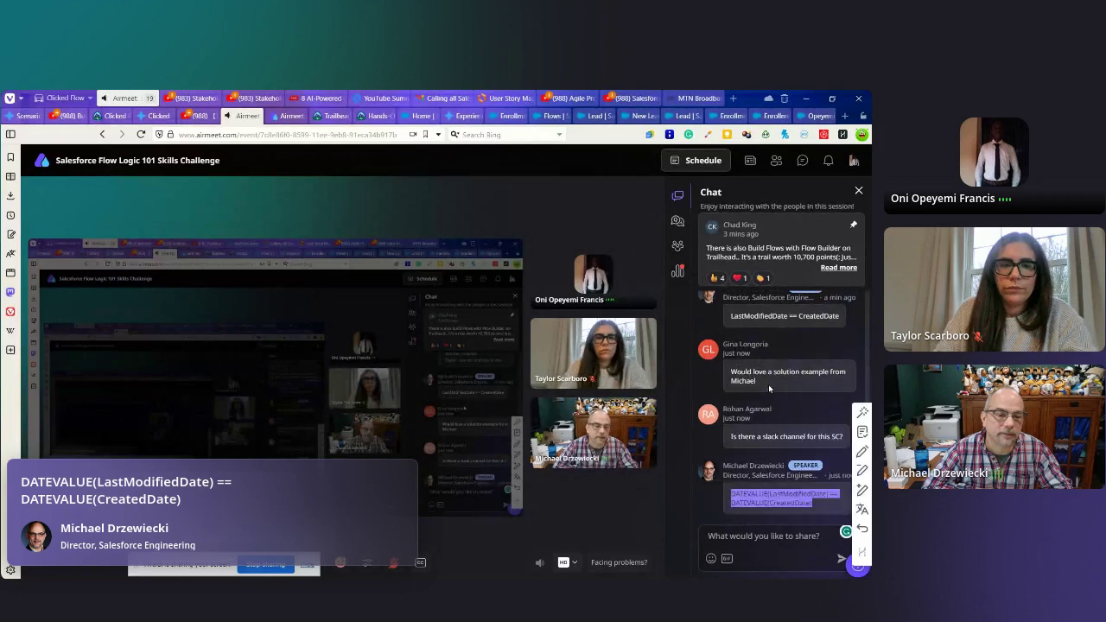
triple_click(768, 396)
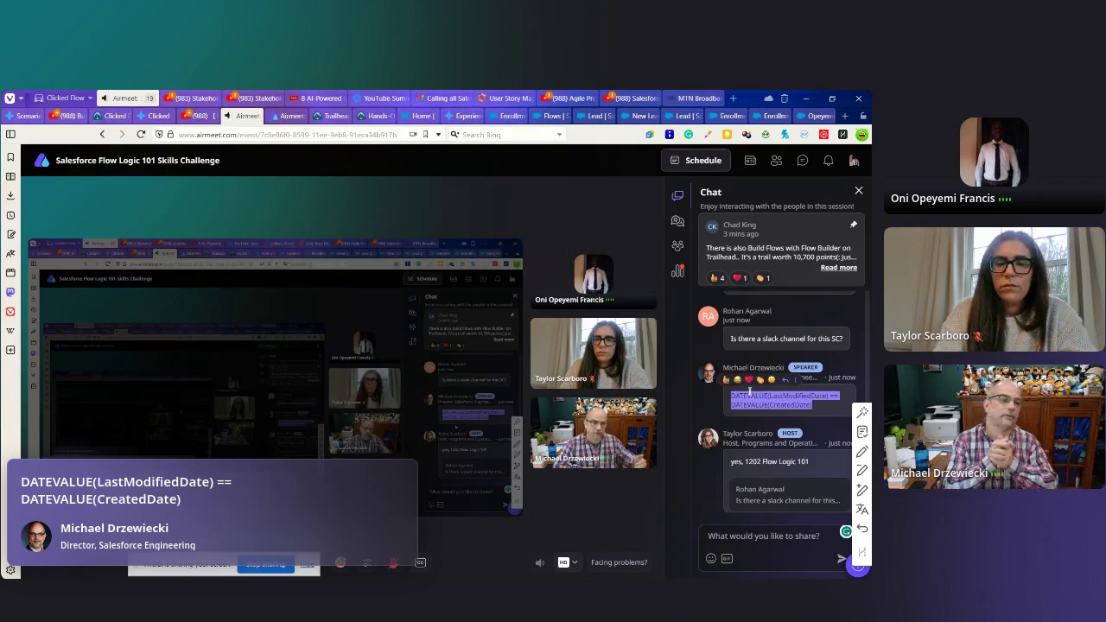
- Select the LastModifiedDate == CreatedDate message and return to the Salesforce Lead formula page
scroll(752, 378, up, 3)
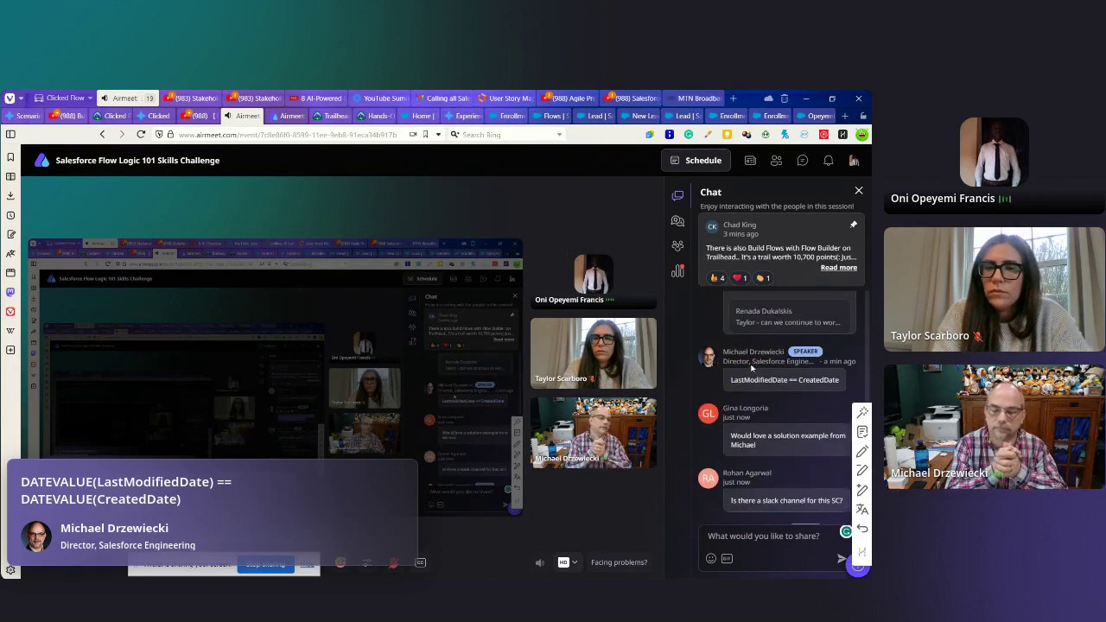
drag(731, 328, 840, 332)
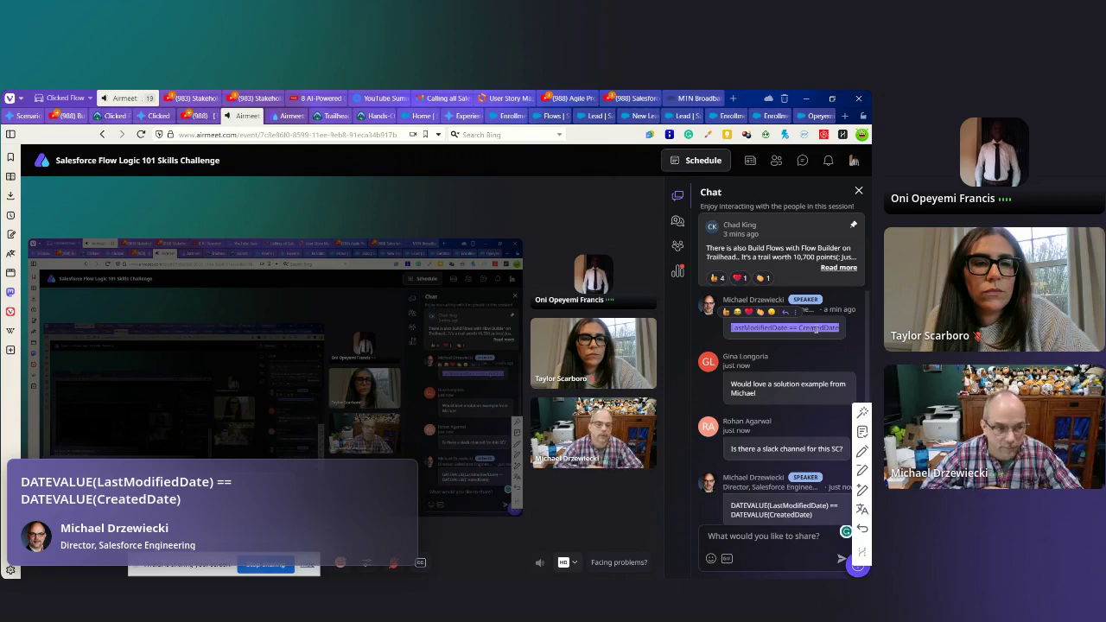
mouse_move(395, 174)
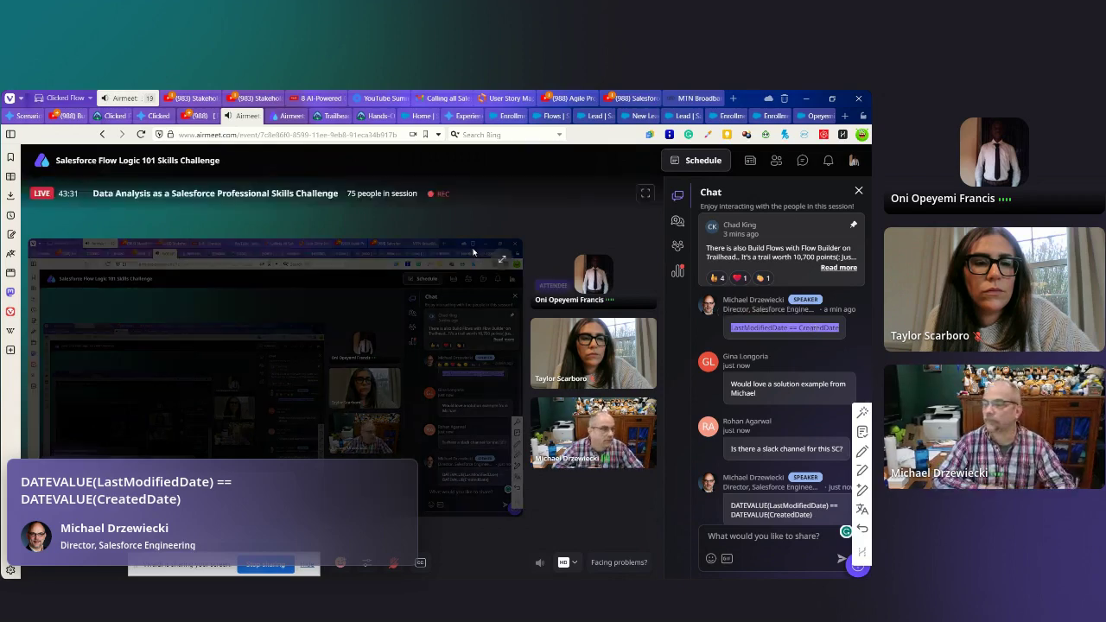
click(588, 118)
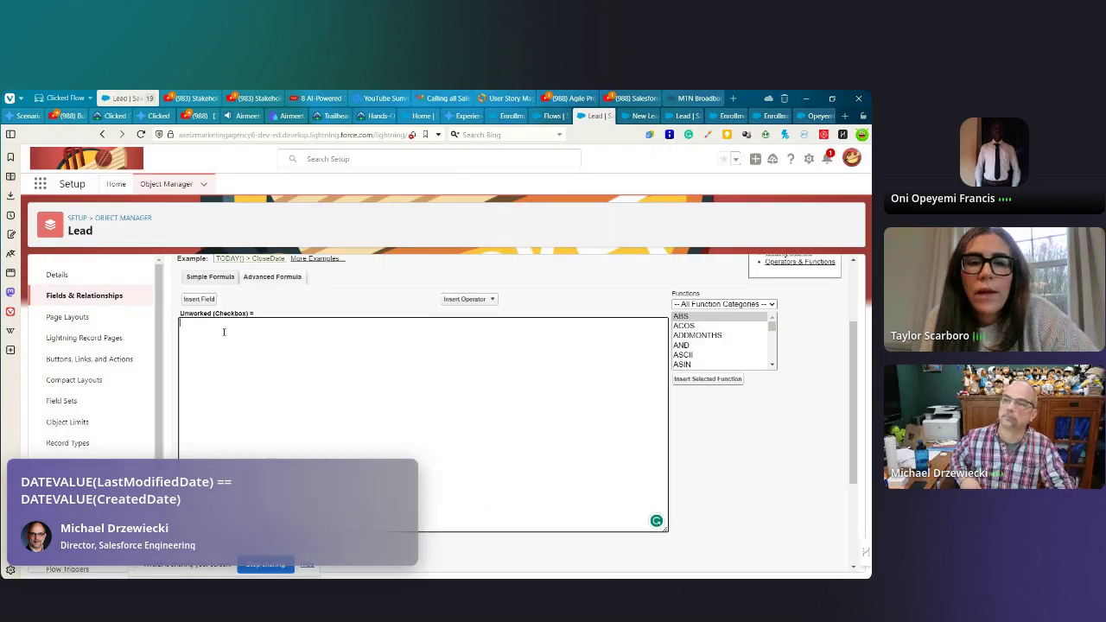
- Place the cursor in the Unworked formula editor for the LastModifiedDate == CreatedDate formula
click(314, 323)
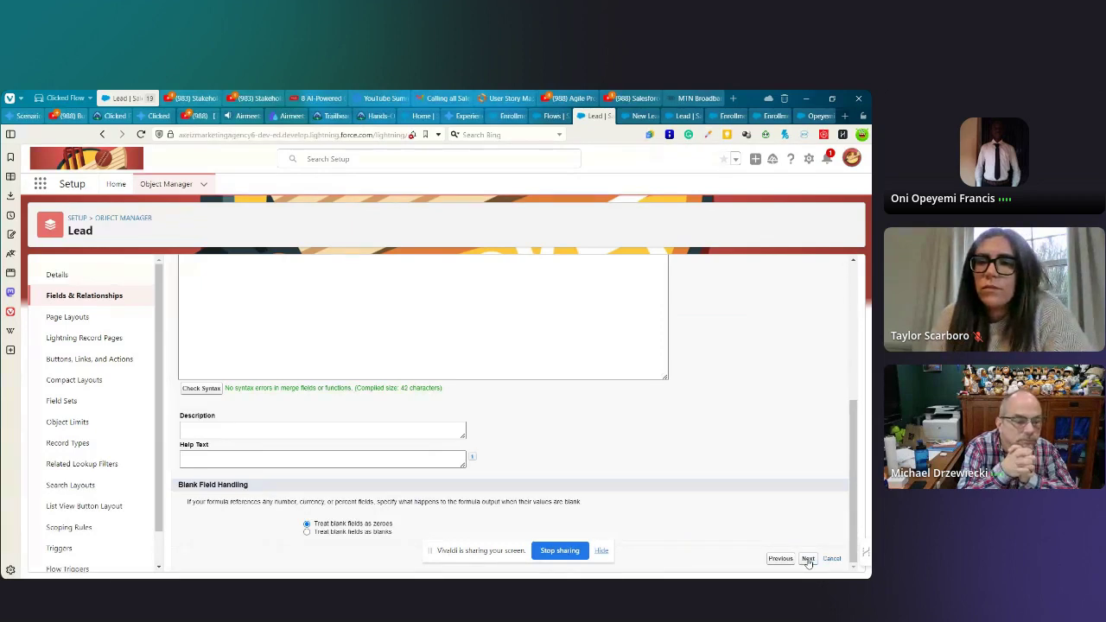
- Make Unworked visible to every profile and save it onto all four Lead page layouts
click(808, 559)
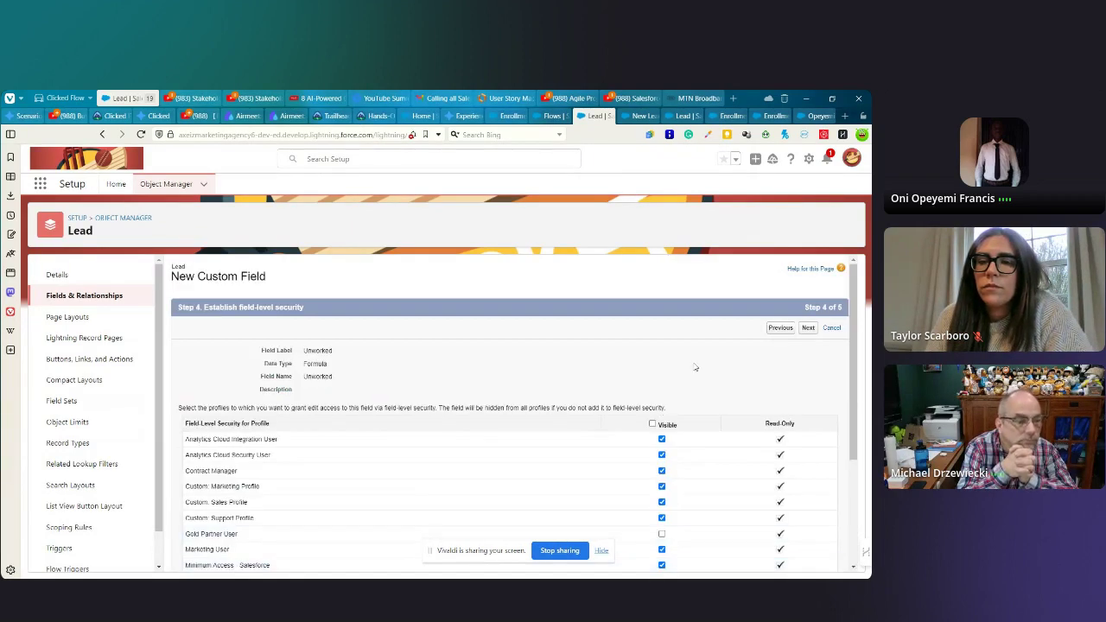
click(808, 329)
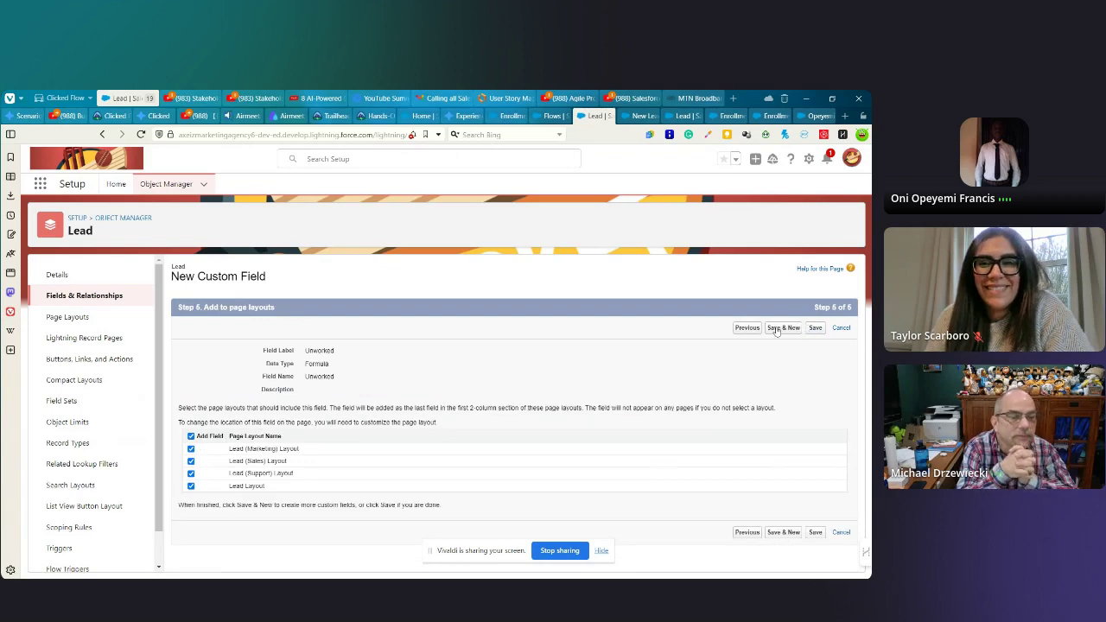
click(739, 330)
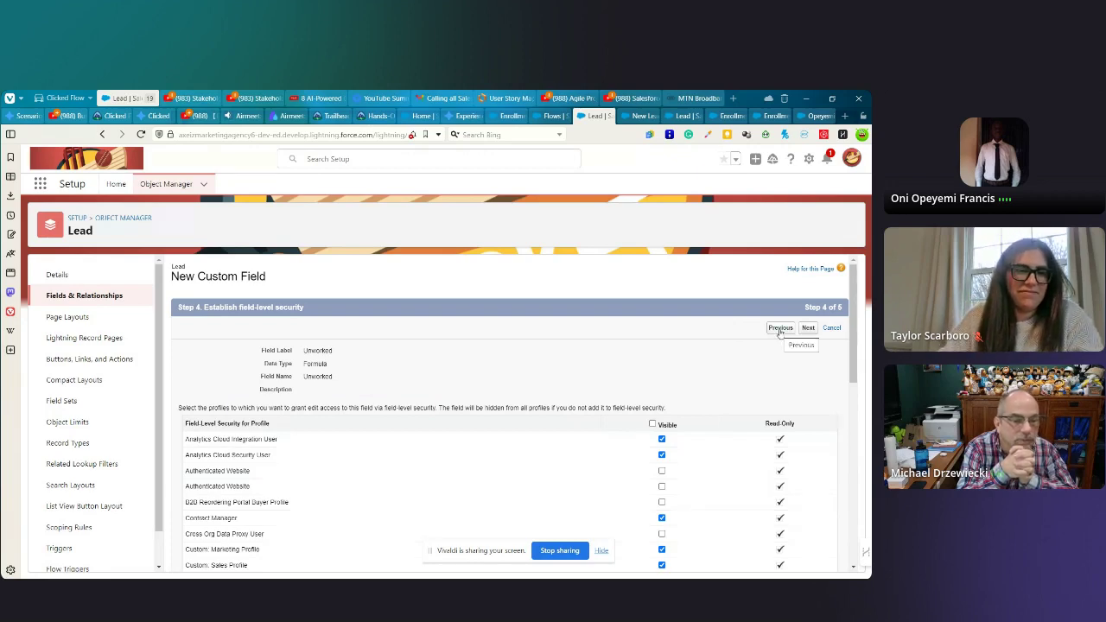
click(653, 424)
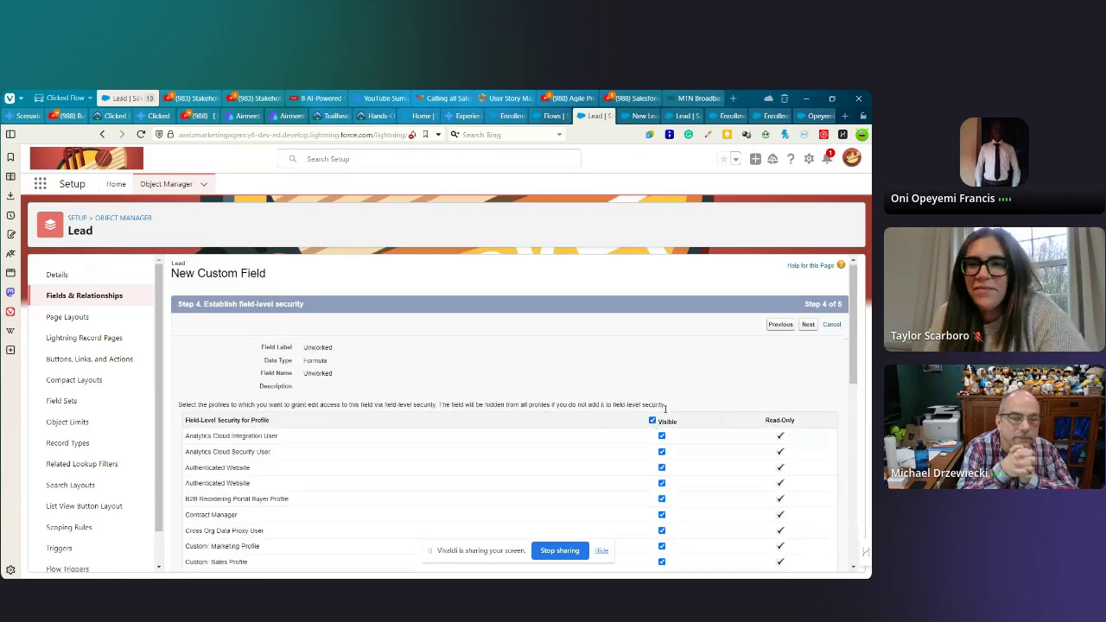
scroll(785, 314, down, 3)
scroll(786, 313, up, 2)
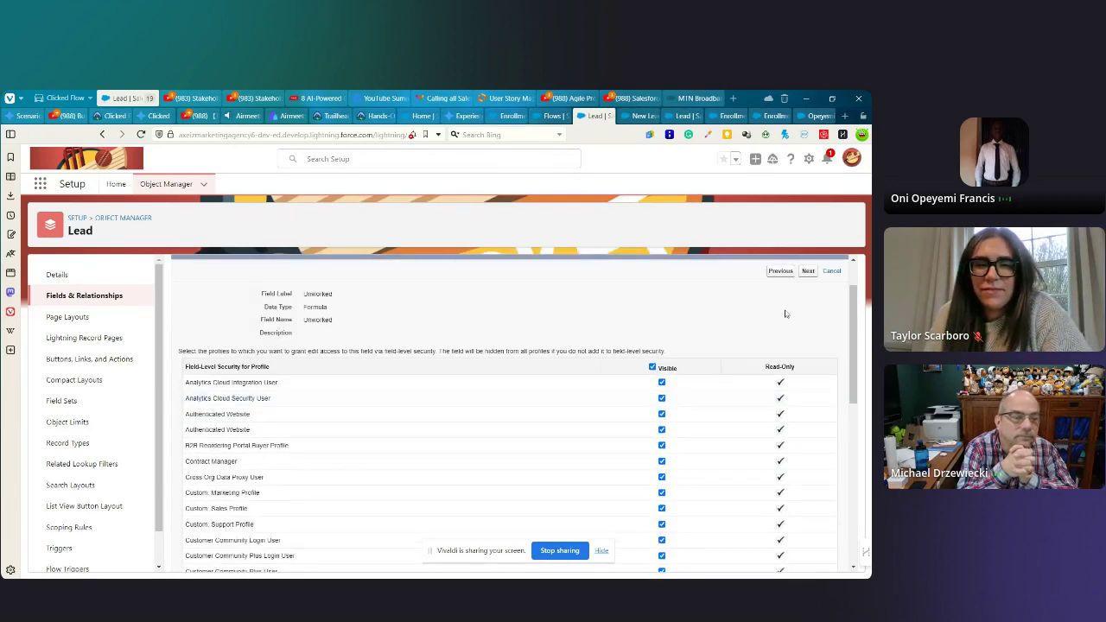
click(805, 272)
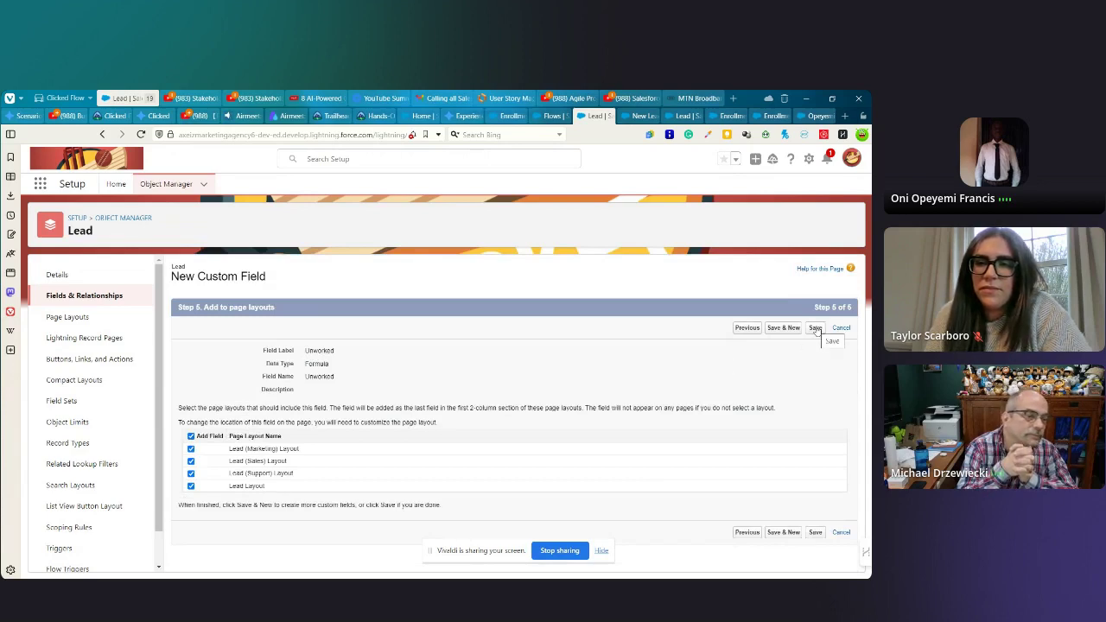
click(815, 329)
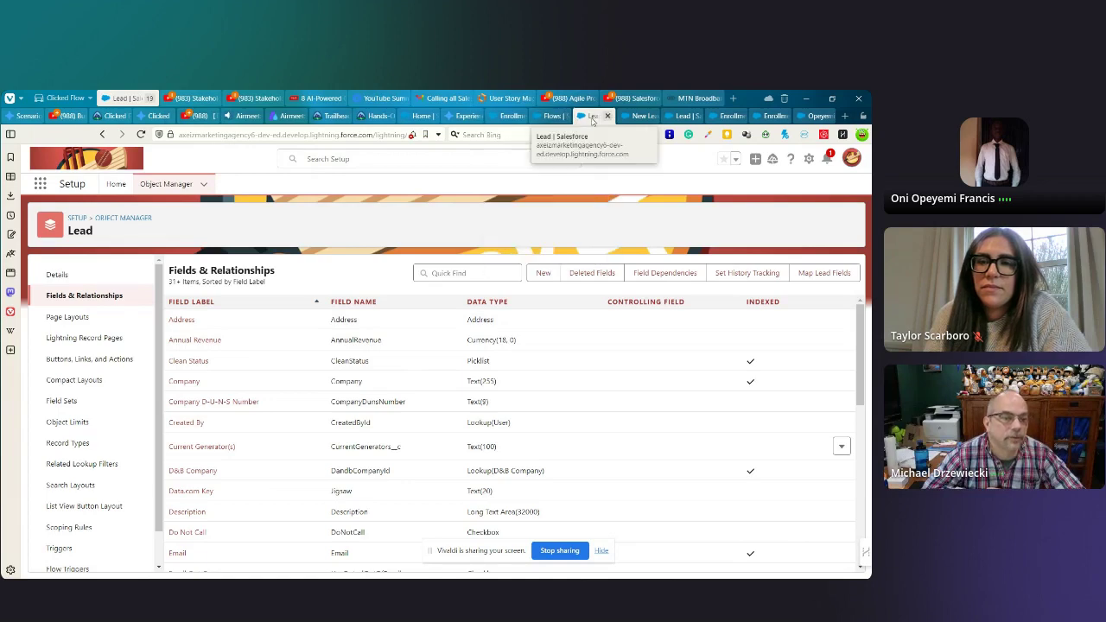
- Reload the test lead's record and scroll through its Details fields
click(804, 116)
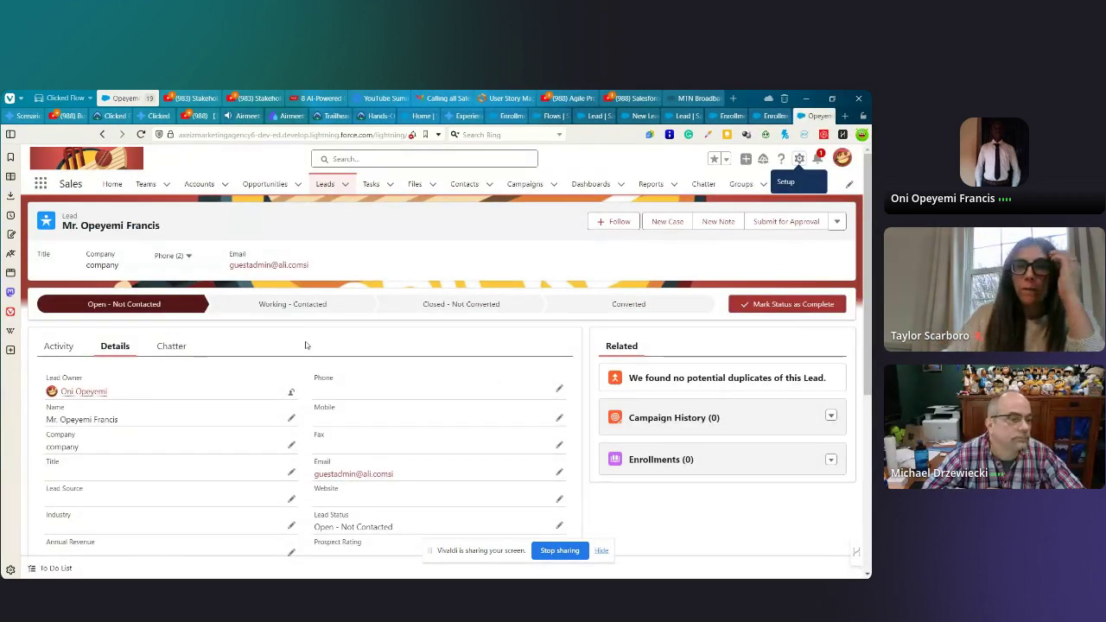
key(F5)
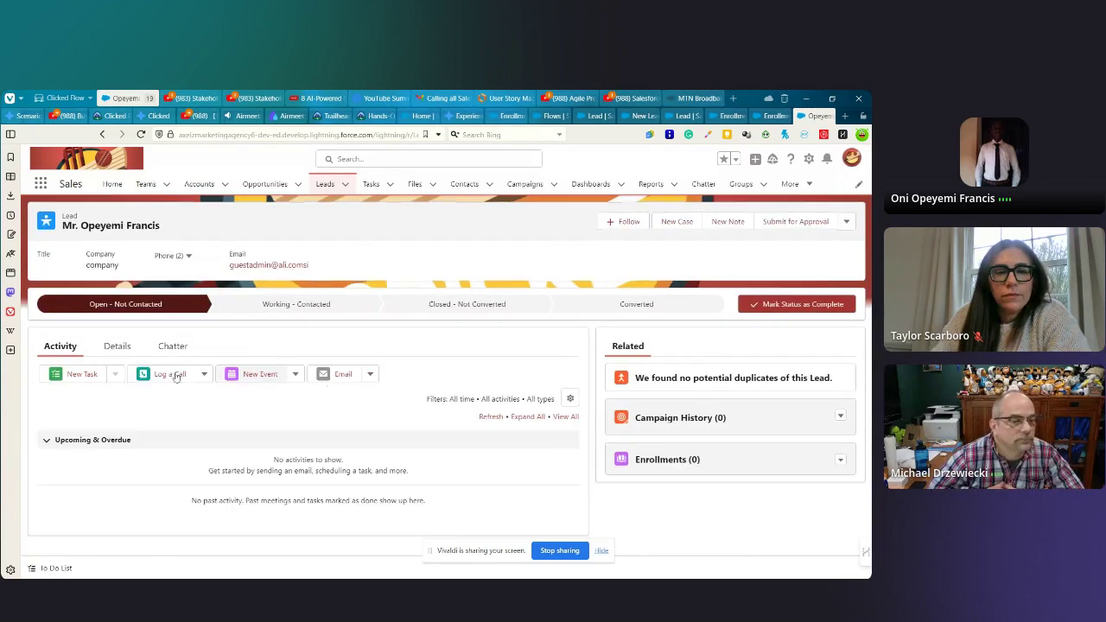
click(119, 347)
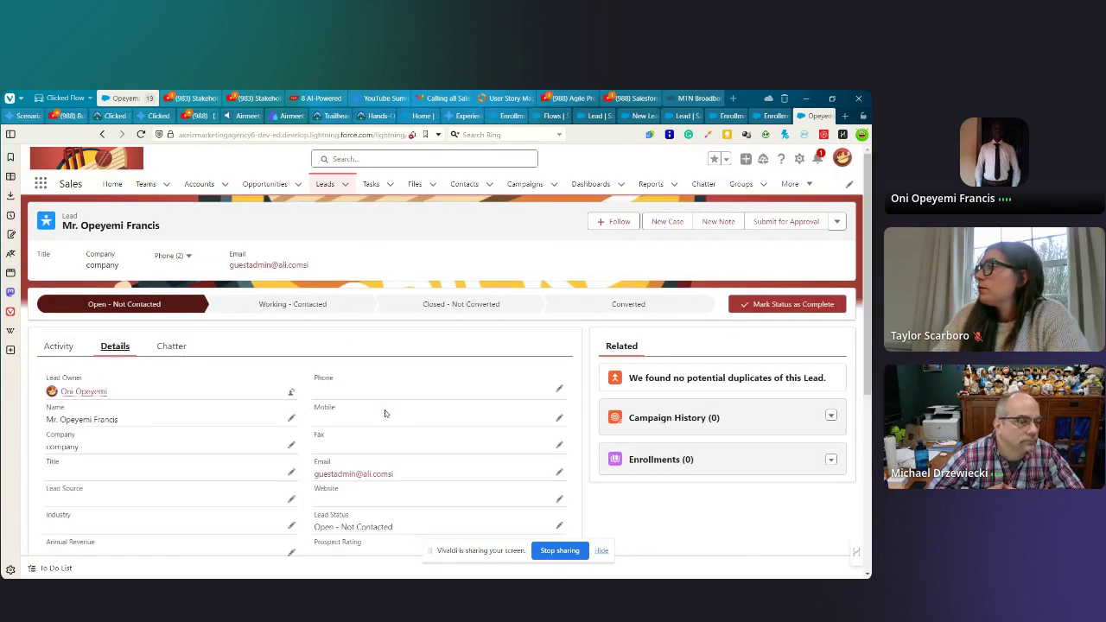
scroll(404, 405, down, 1)
scroll(403, 405, down, 3)
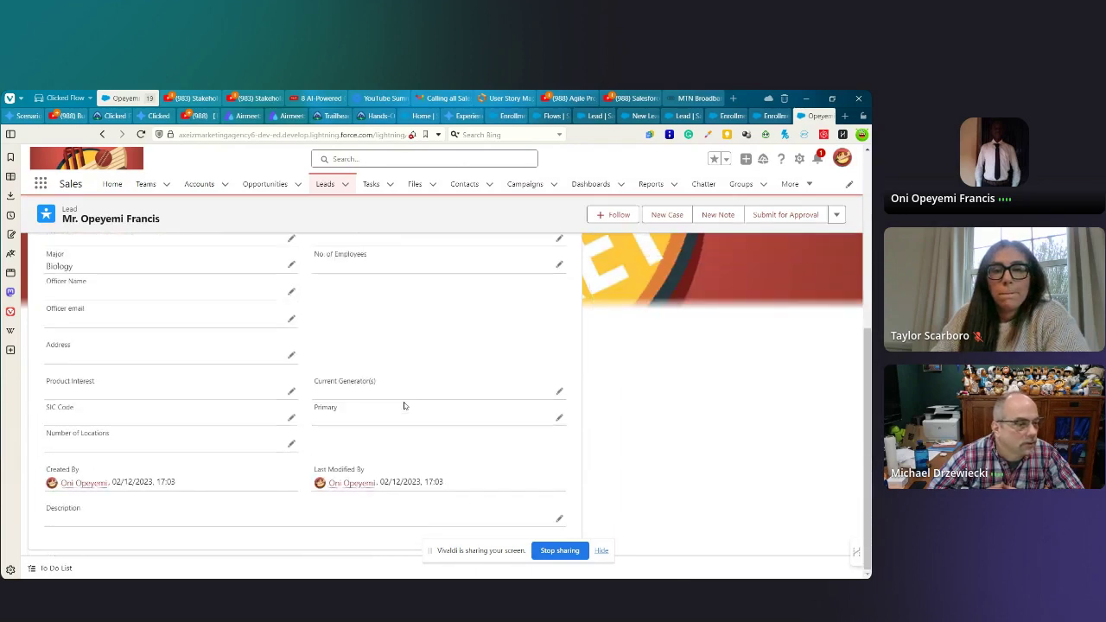
scroll(404, 405, up, 5)
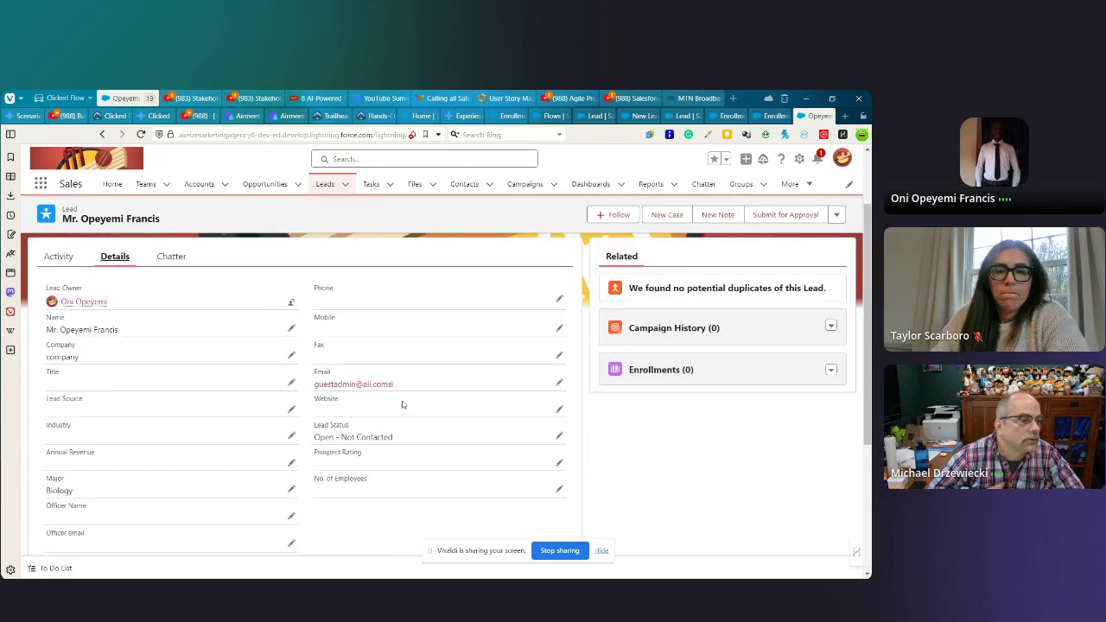
scroll(402, 404, down, 5)
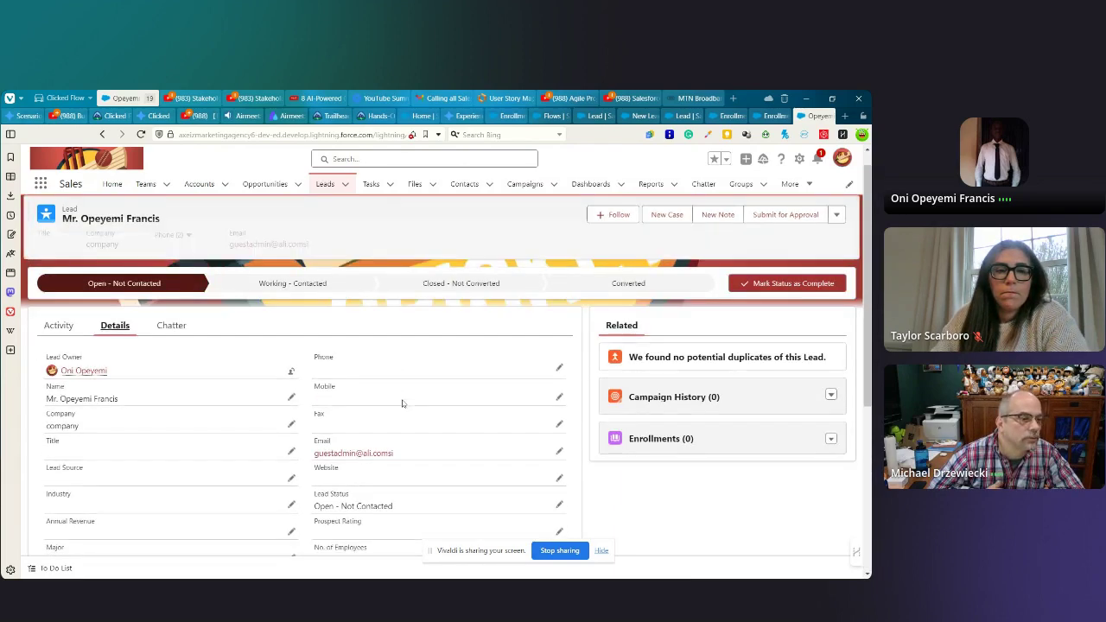
scroll(400, 406, up, 5)
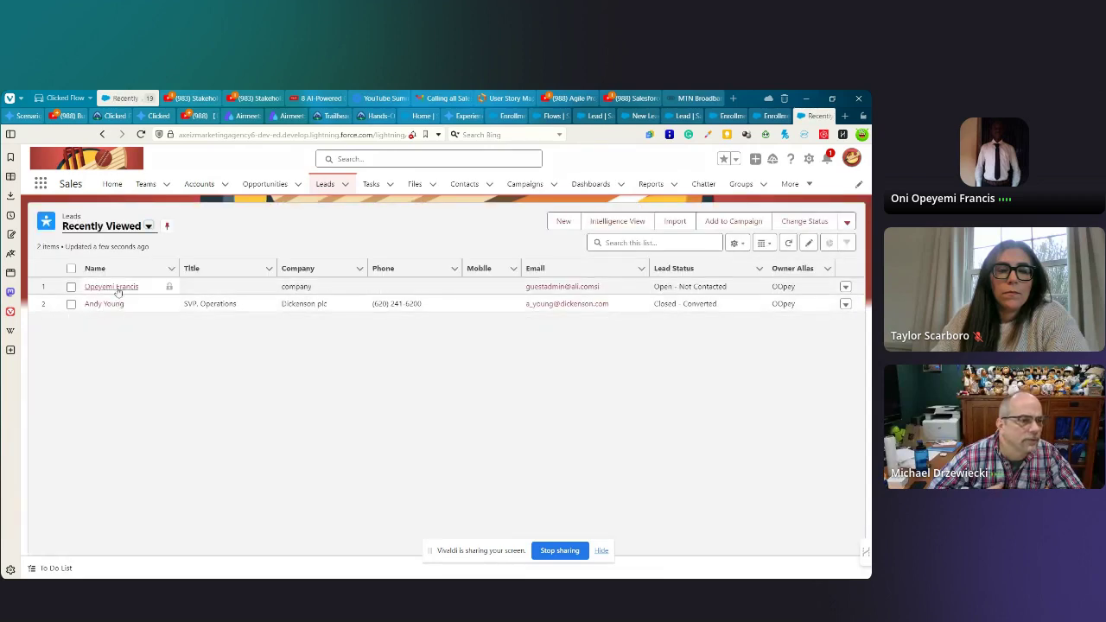
- Open the Dickenson plc lead and review its Details: Closed - Converted, zero enrollments
click(102, 304)
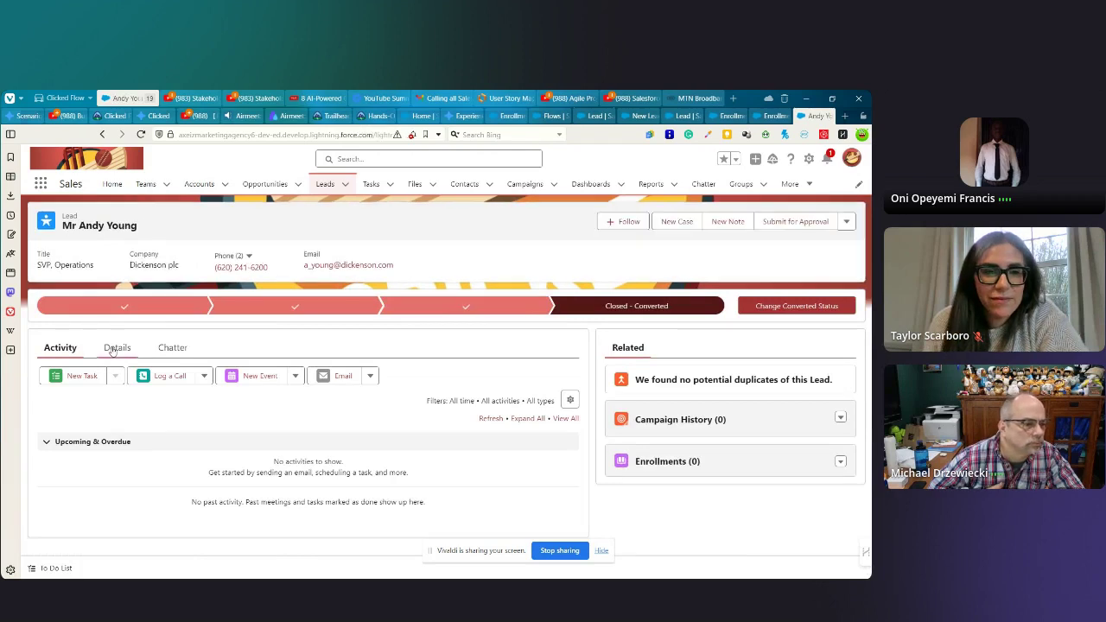
click(116, 347)
scroll(448, 424, down, 3)
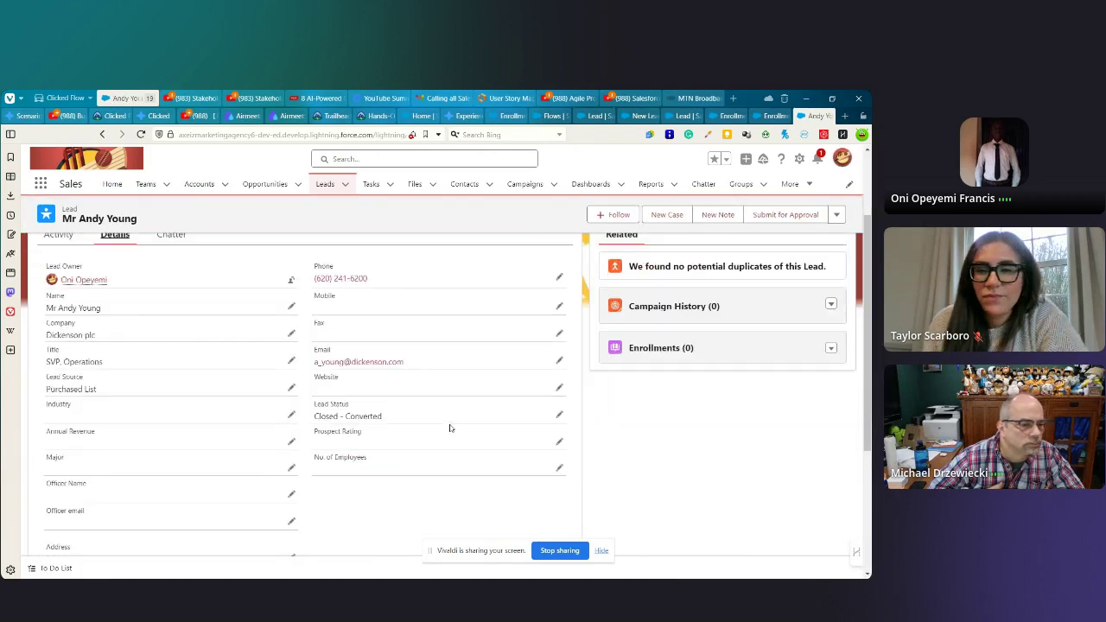
scroll(449, 427, down, 3)
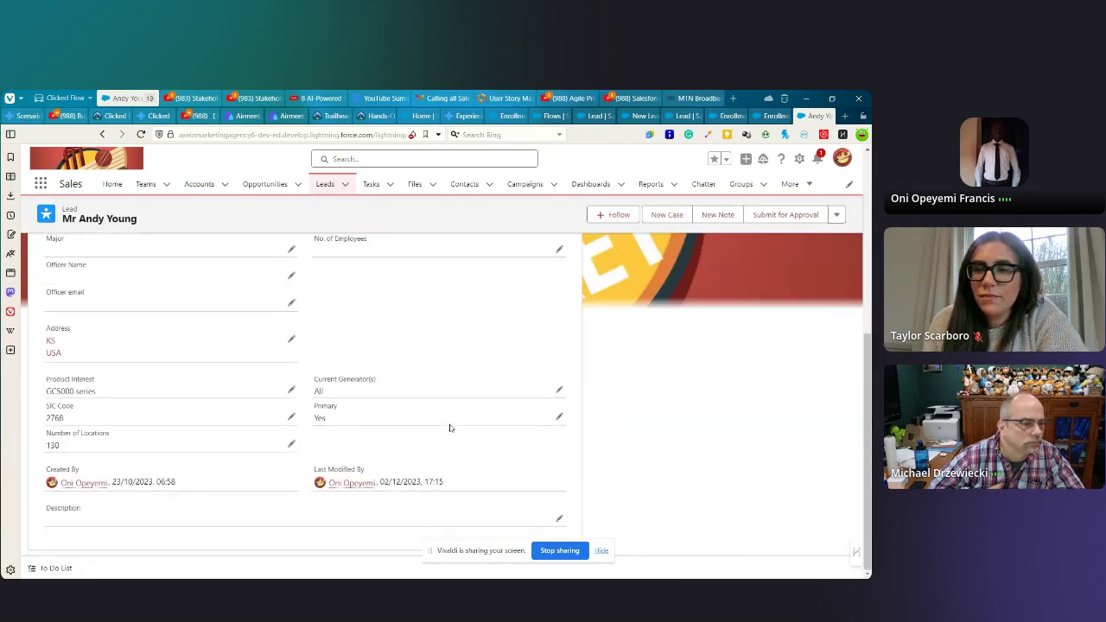
scroll(450, 423, up, 5)
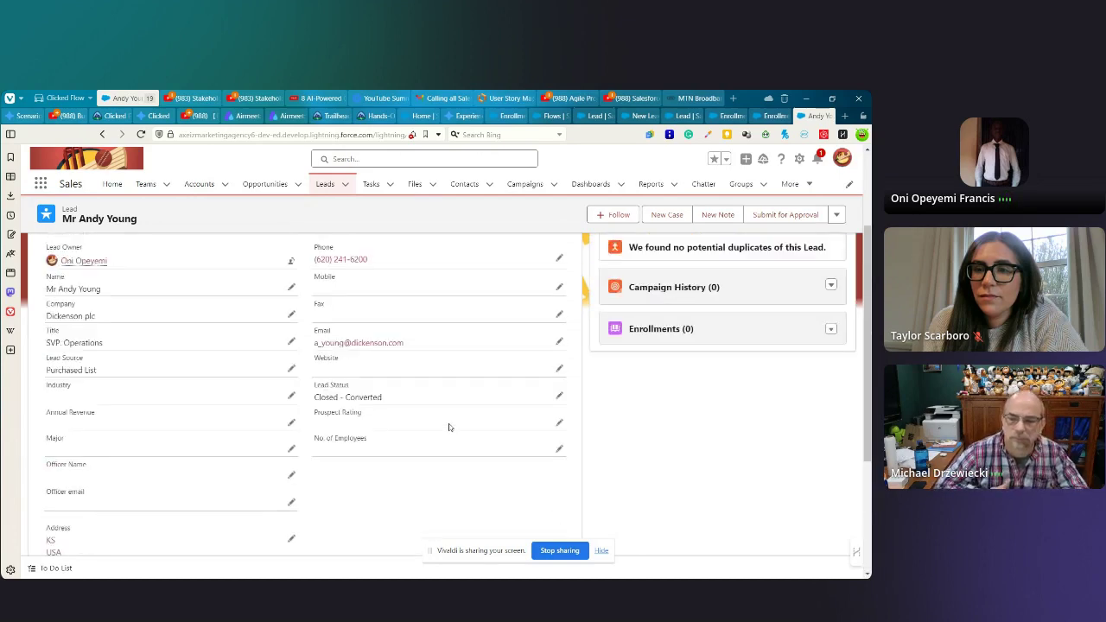
scroll(451, 417, up, 2)
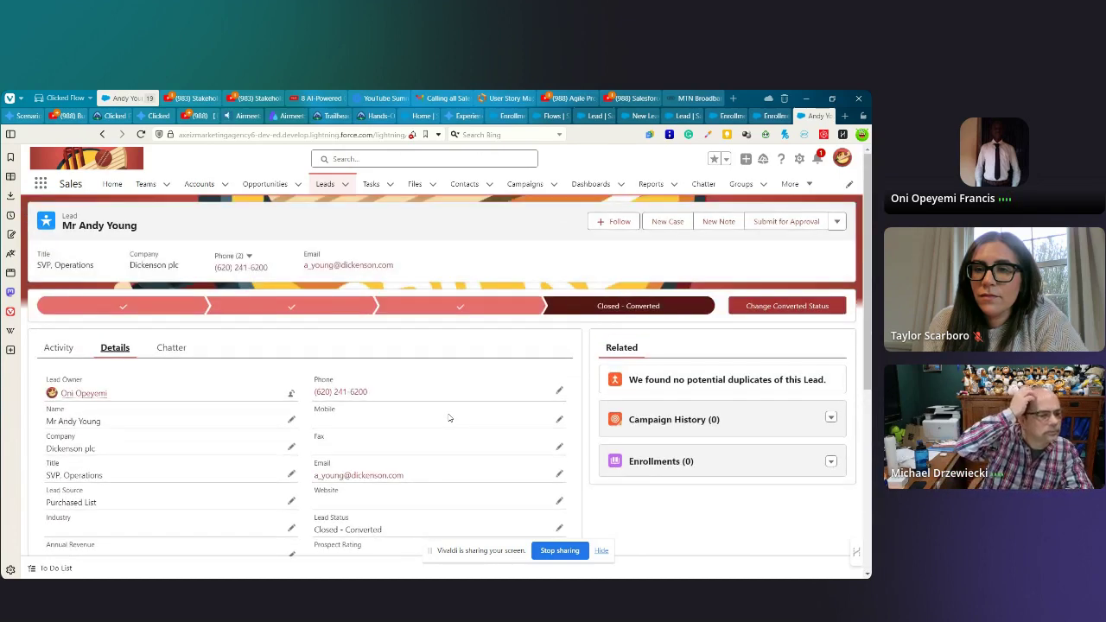
scroll(449, 411, down, 5)
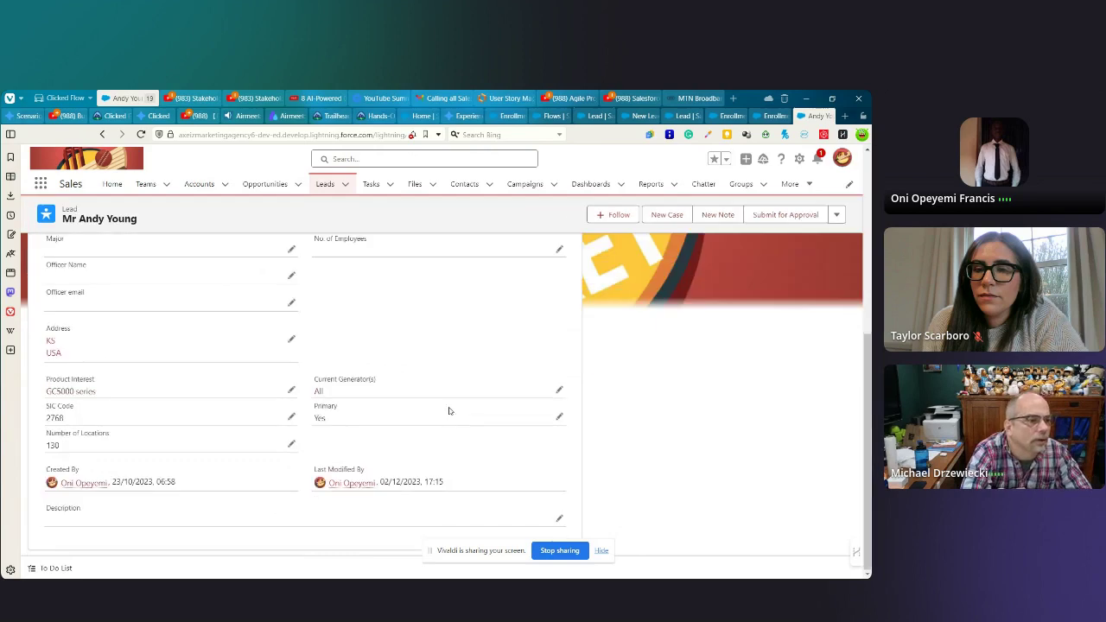
scroll(449, 412, up, 6)
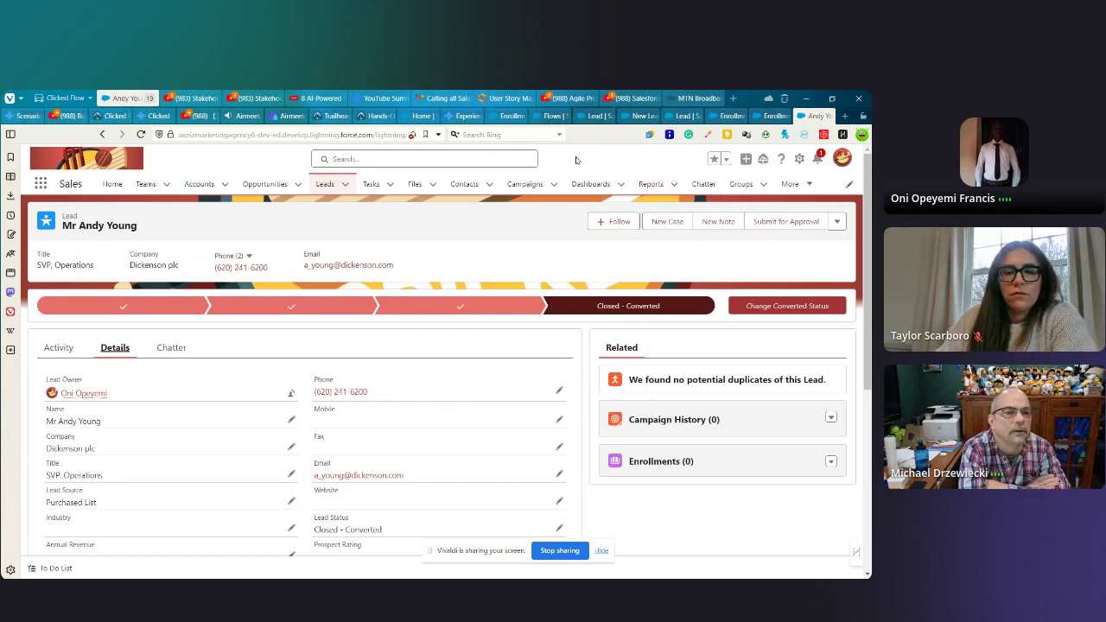
- Close the Edit Decision dialog on Enrollment Flow For Stanford School, reload, and recenter the canvas
click(547, 118)
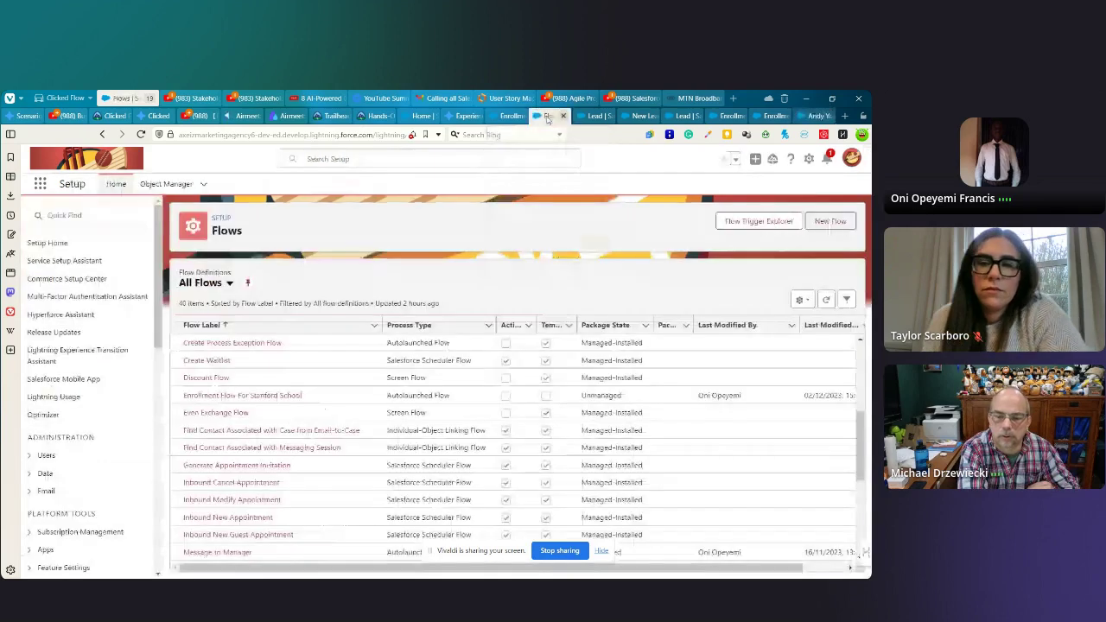
click(498, 117)
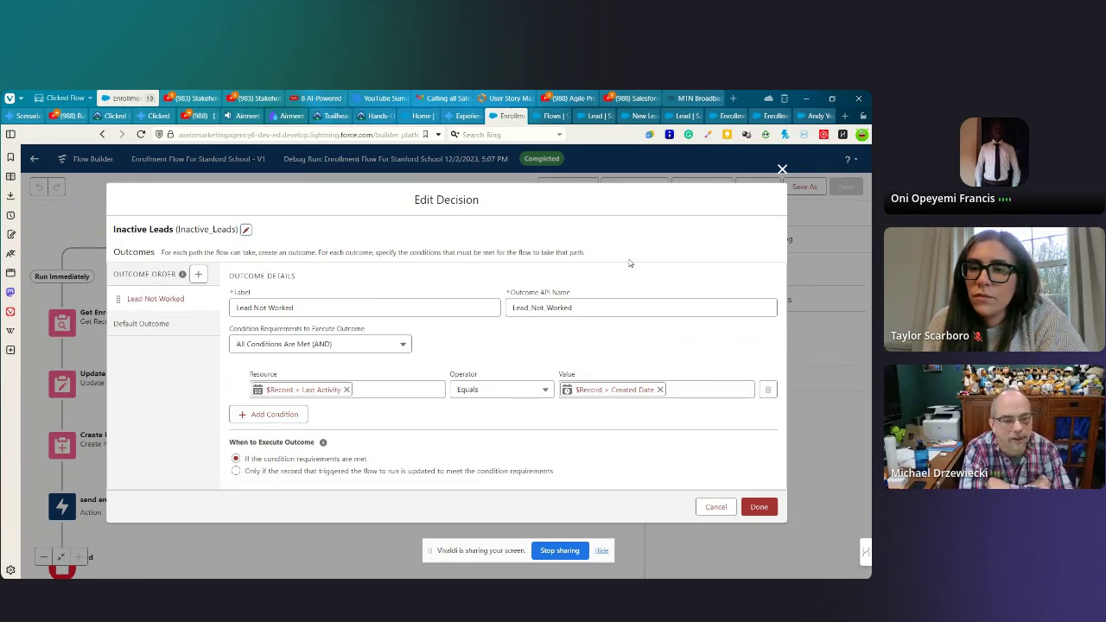
click(781, 169)
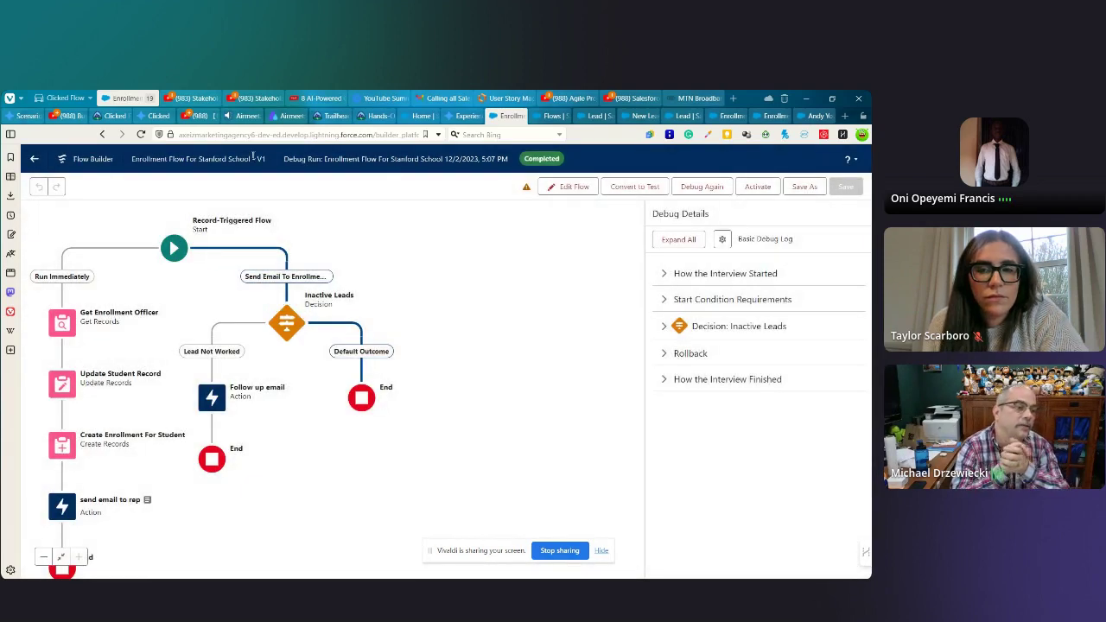
key(F5)
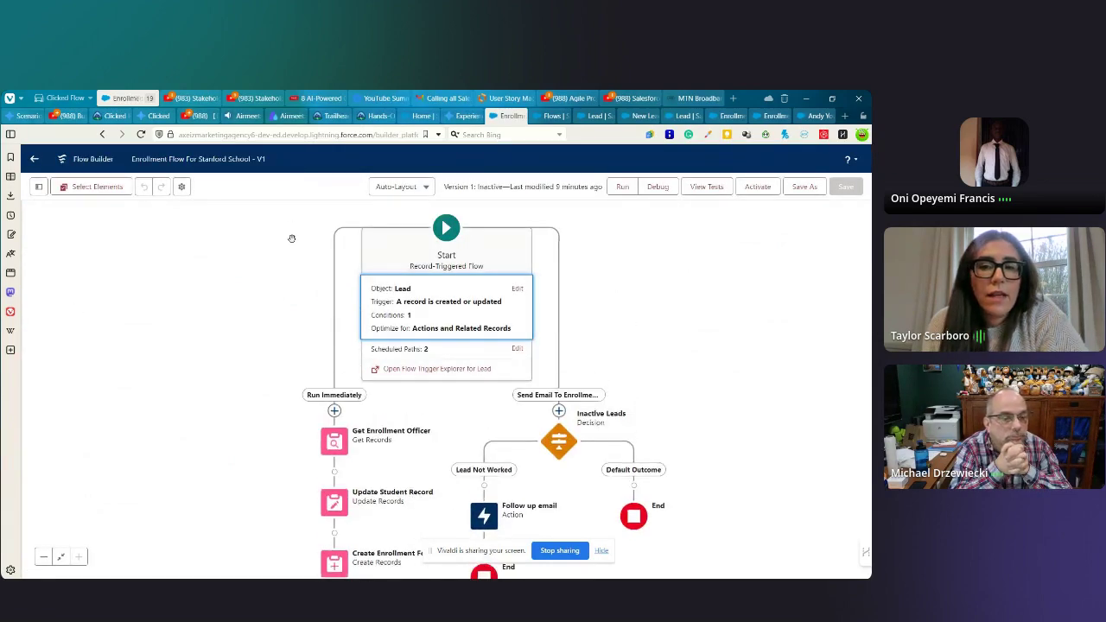
drag(268, 284, 276, 259)
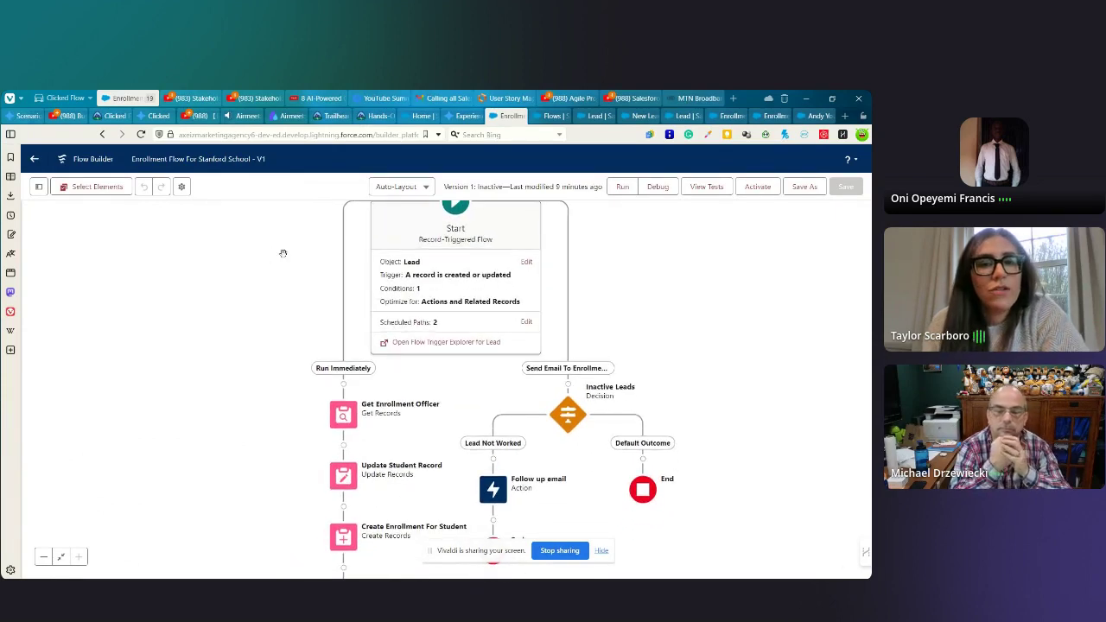
drag(270, 315, 272, 325)
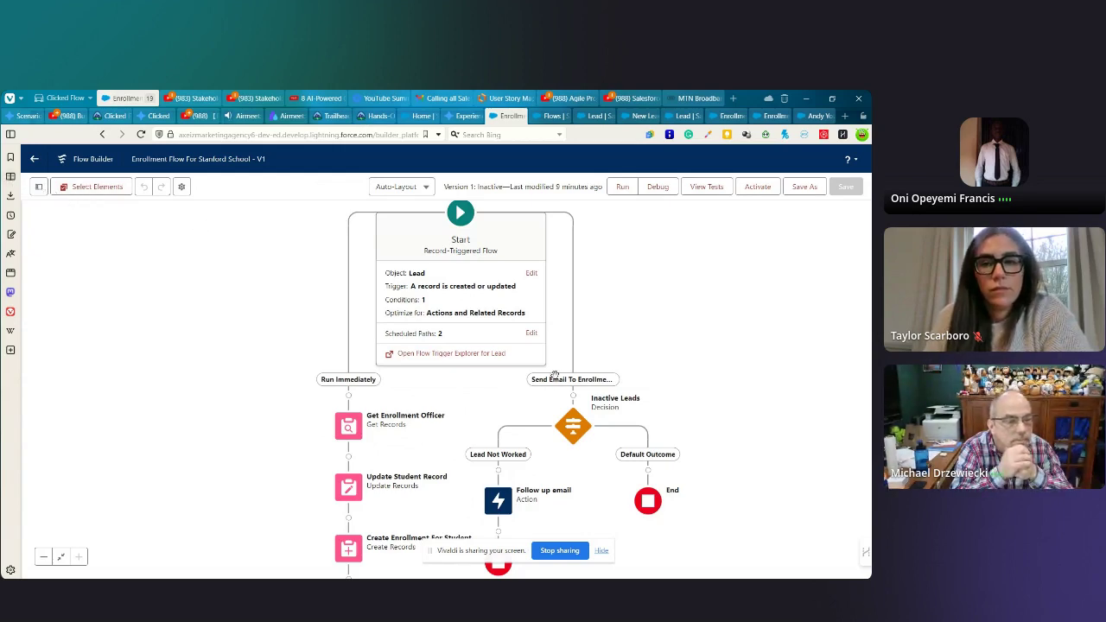
- In the Inactive Leads decision, replace Last Activity with the {!$Record.Unworked__c} resource
click(579, 414)
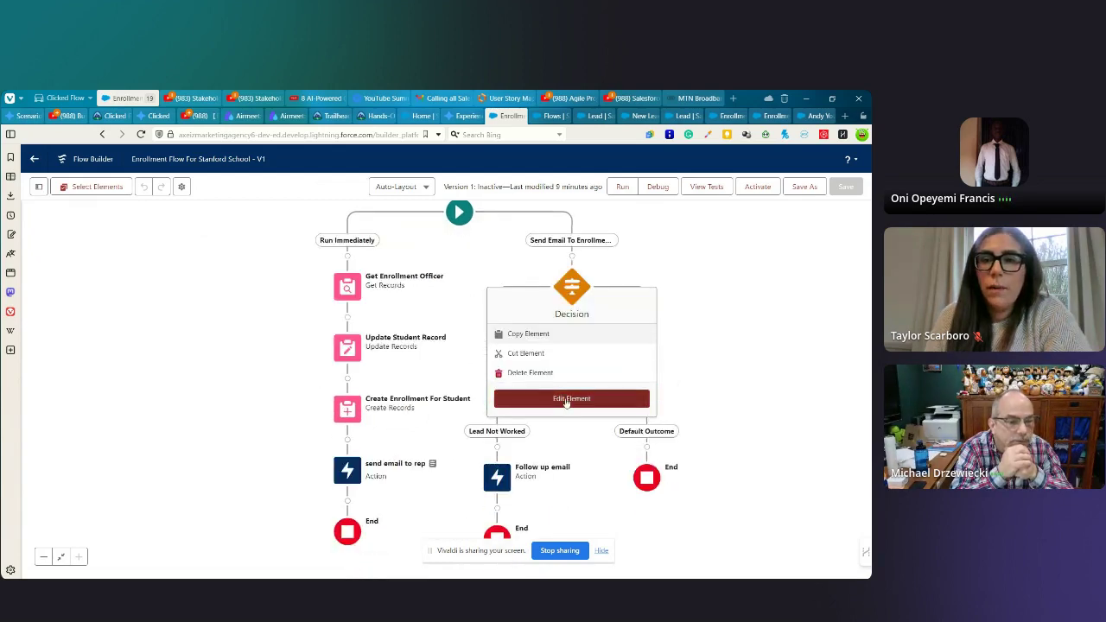
click(566, 406)
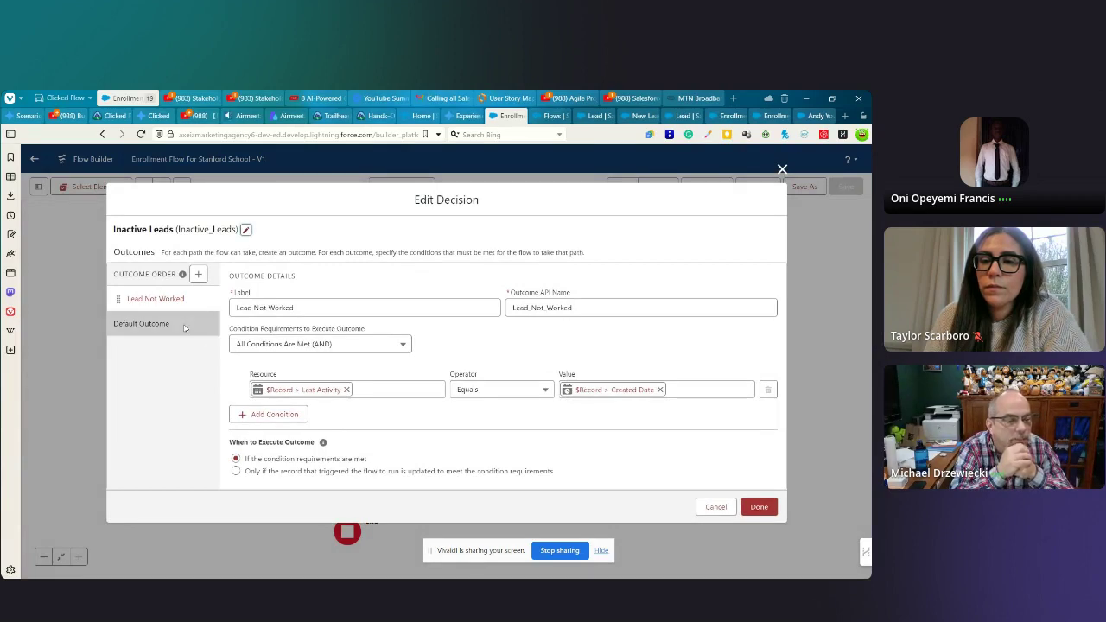
click(347, 390)
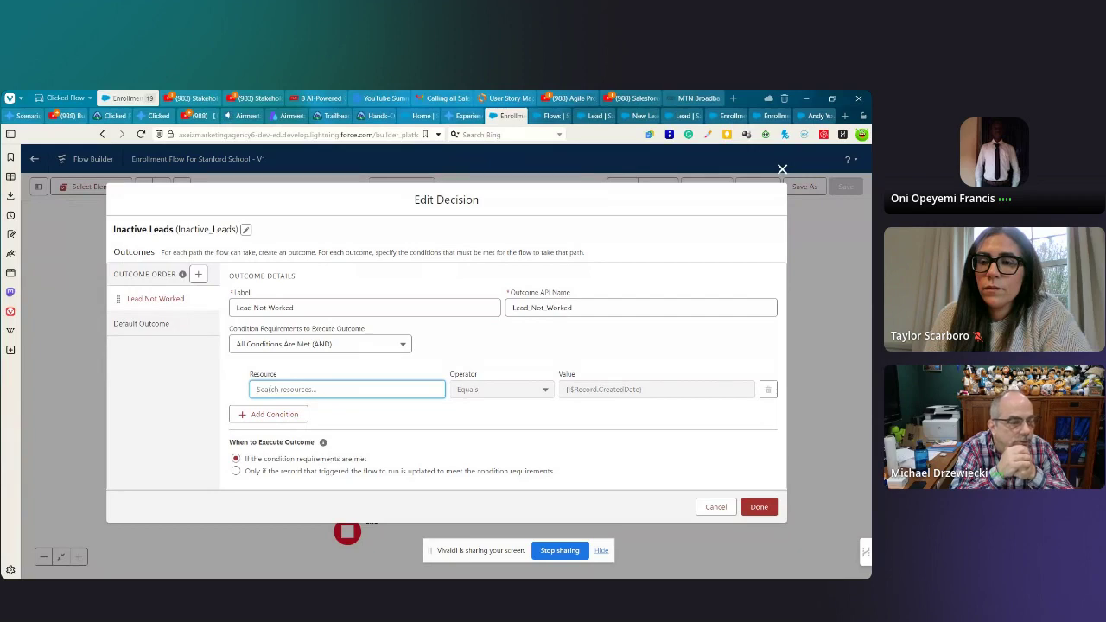
click(270, 388)
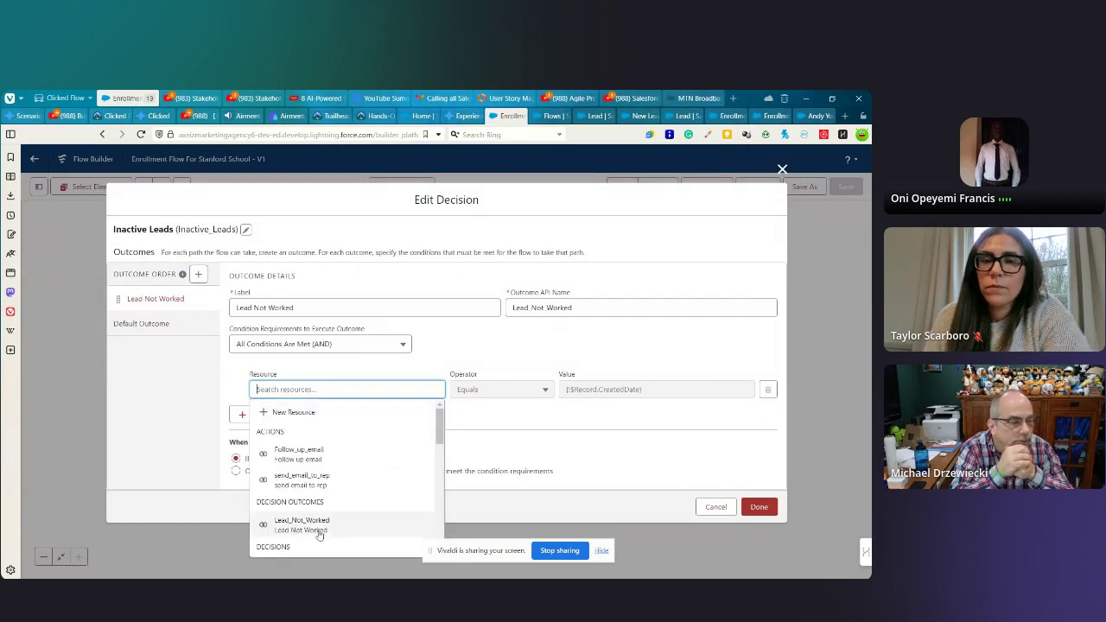
scroll(321, 491, down, 5)
scroll(322, 490, down, 8)
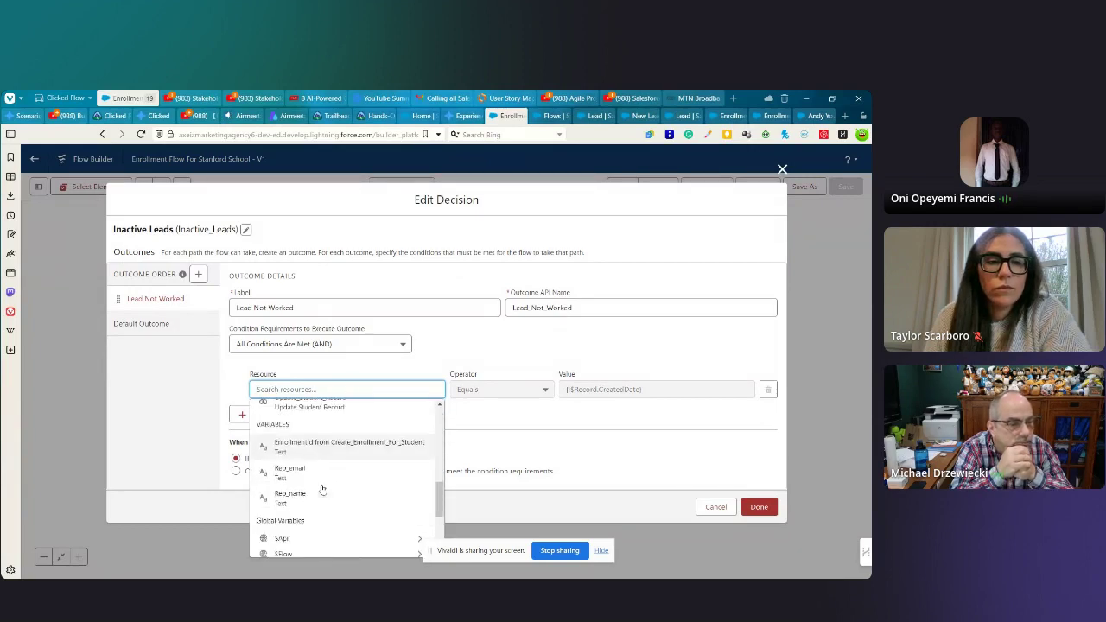
scroll(322, 490, down, 1)
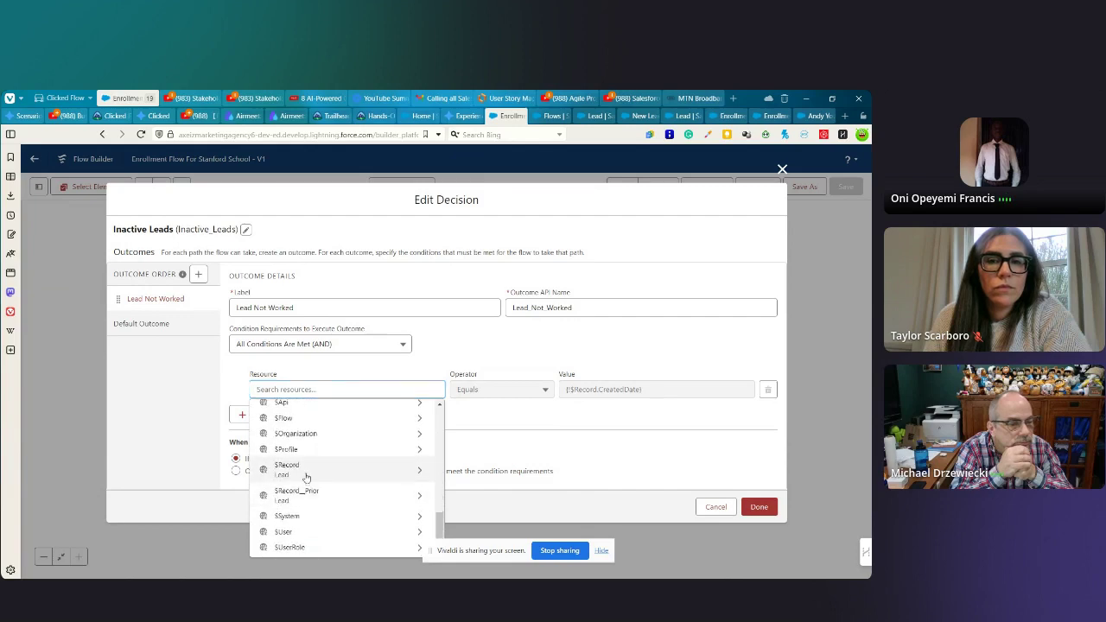
click(304, 473)
scroll(356, 426, down, 3)
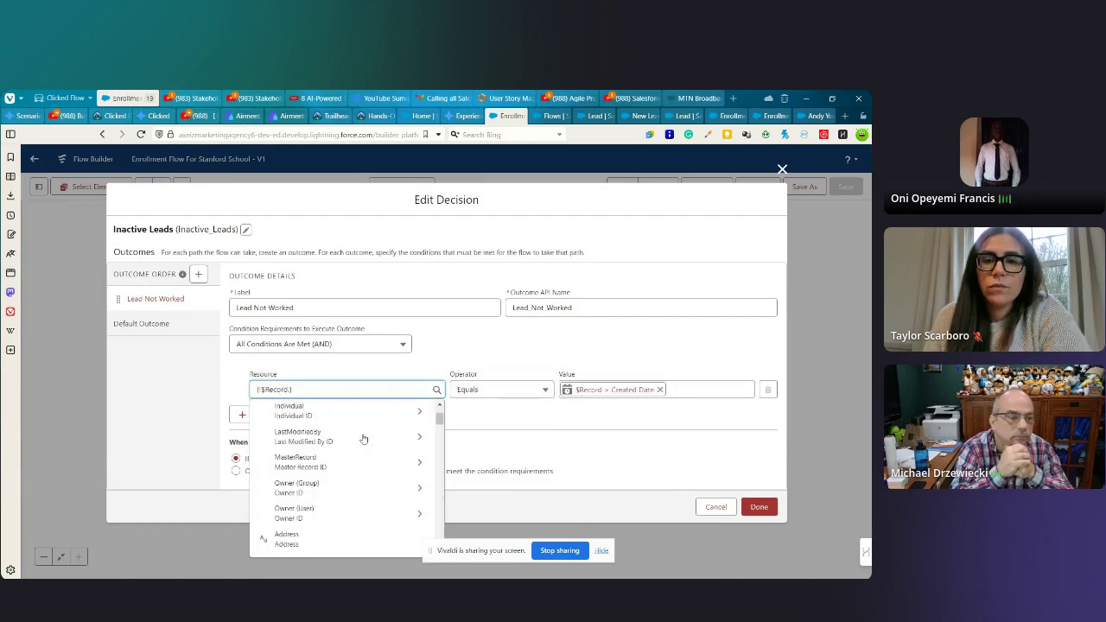
text(un)
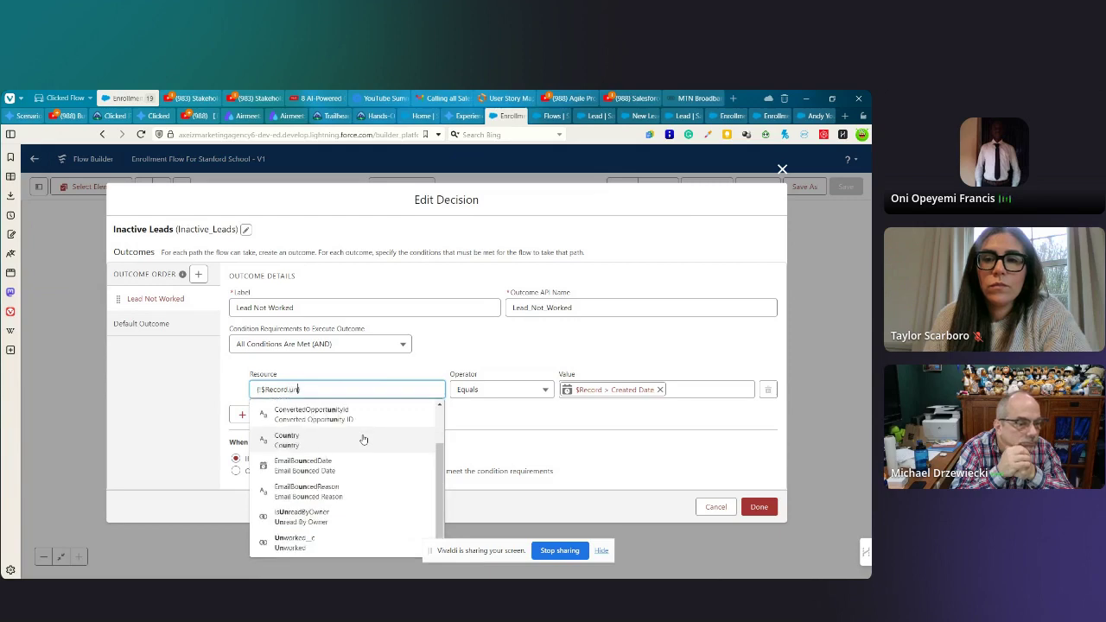
click(294, 542)
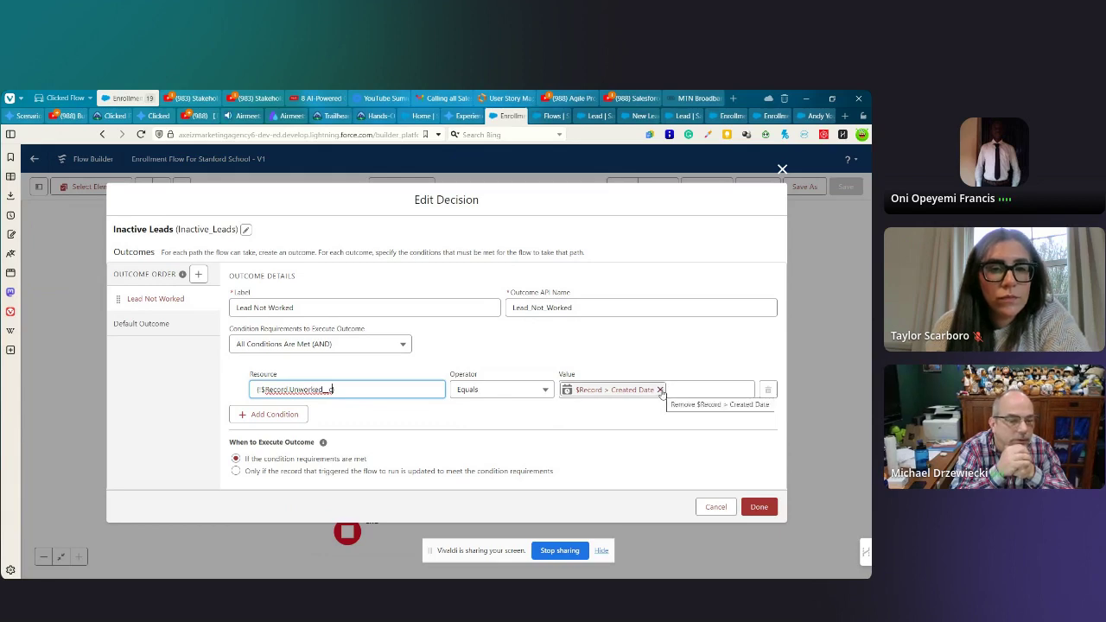
- Set the condition value to $GlobalConstant.True and apply the decision changes
click(660, 390)
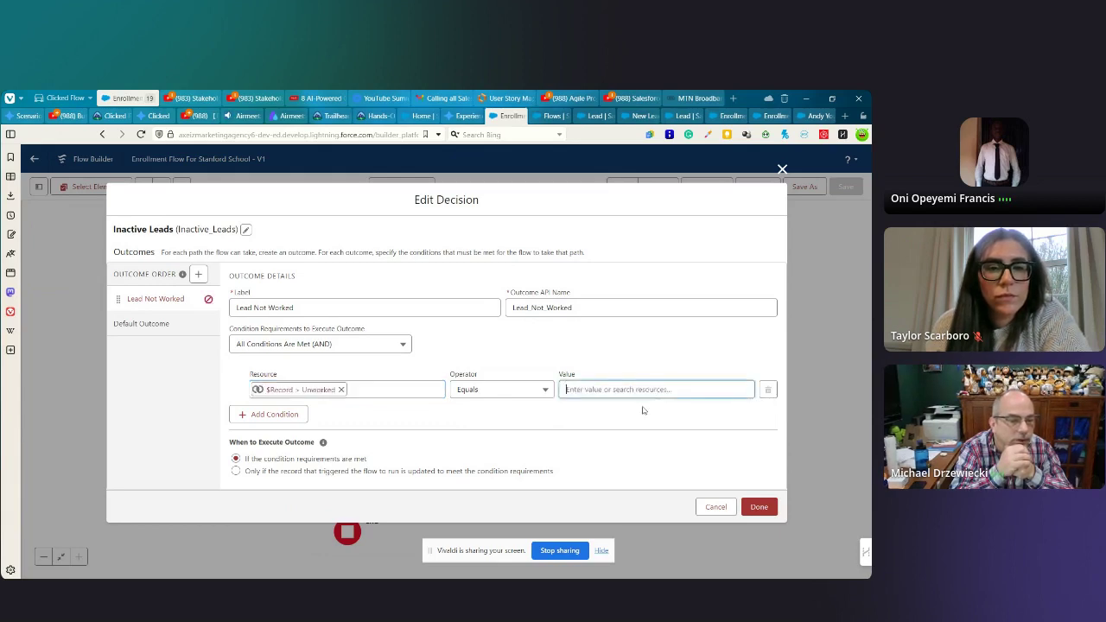
click(602, 389)
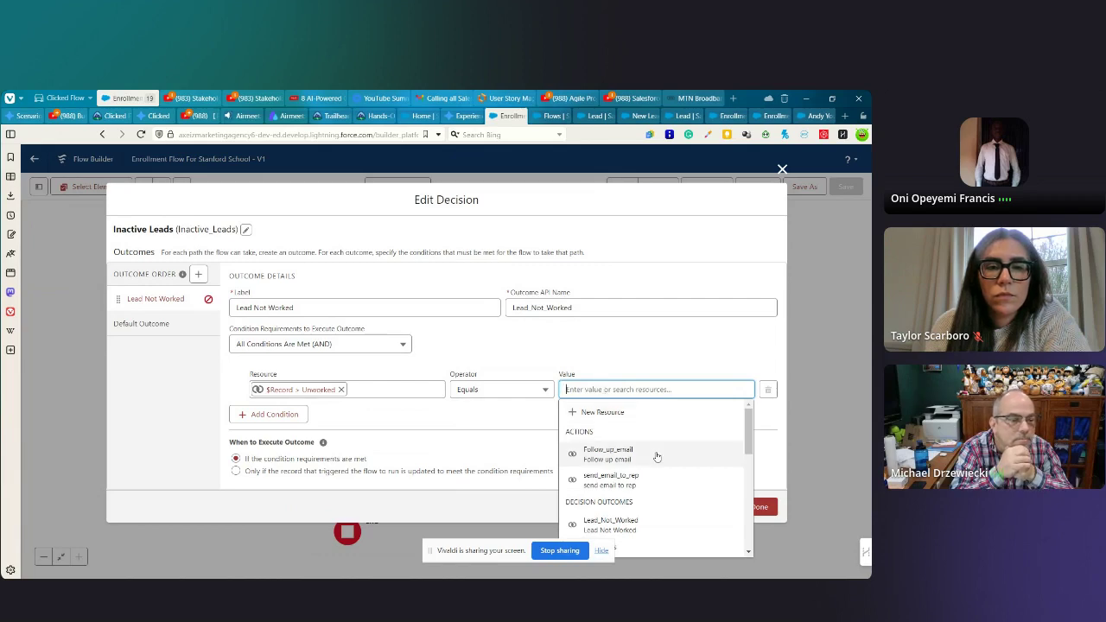
text(true)
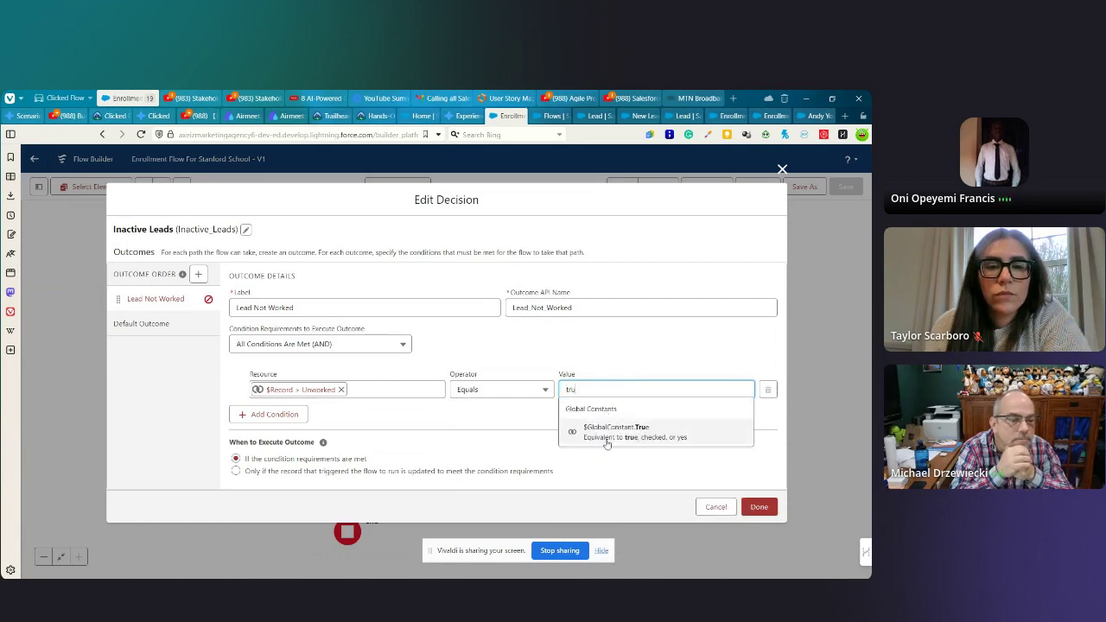
click(618, 436)
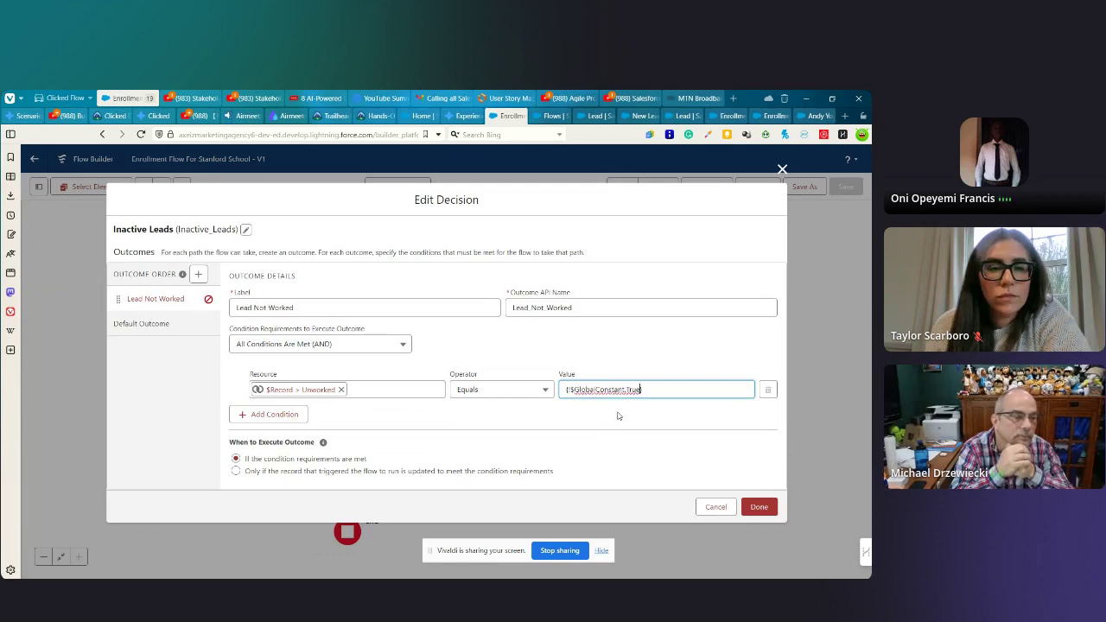
click(607, 419)
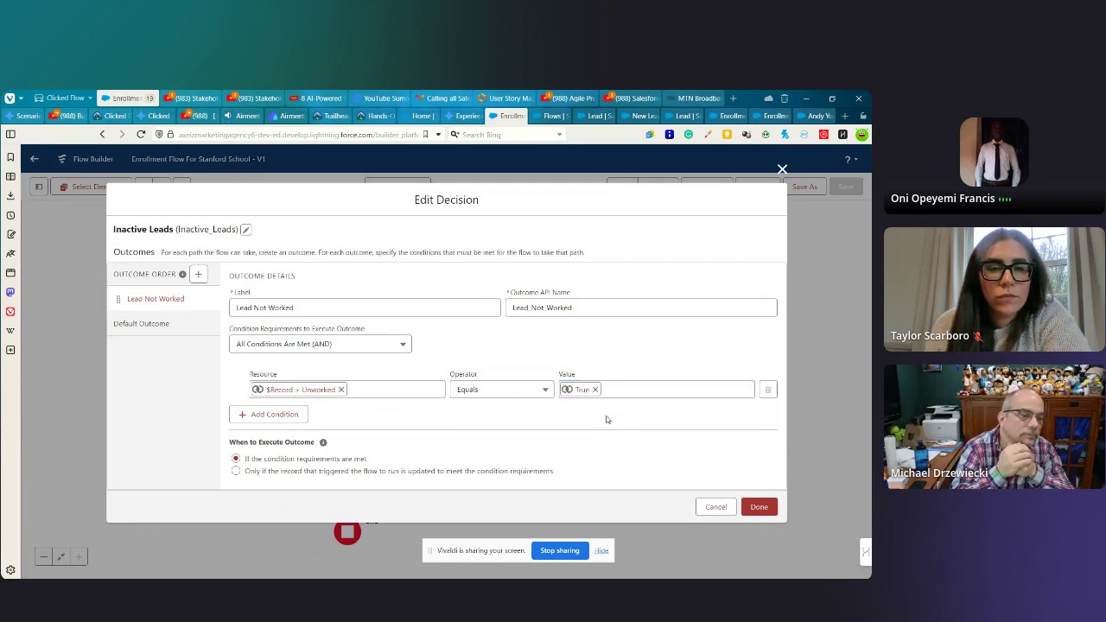
click(758, 508)
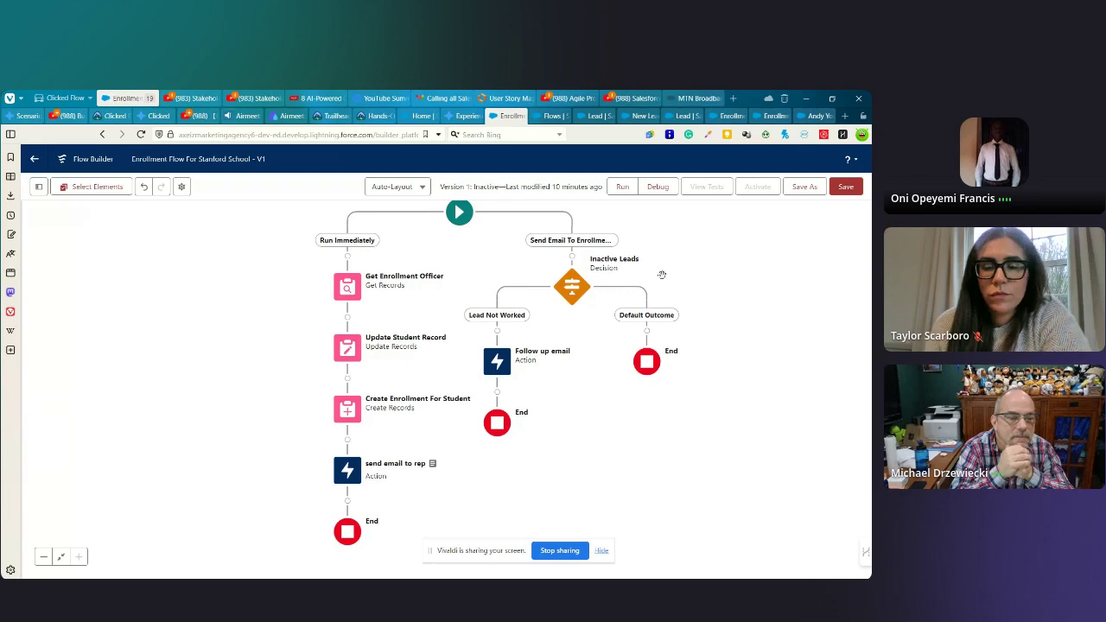
- Save Enrollment Flow For Stanford School, dismiss the warnings list, and activate it
click(847, 188)
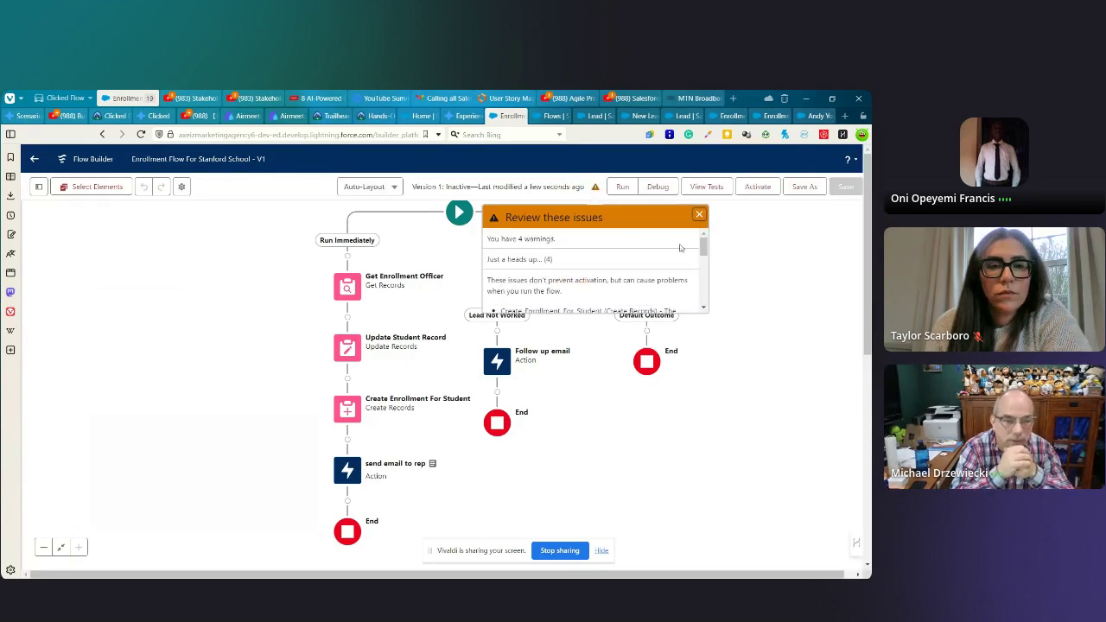
click(700, 214)
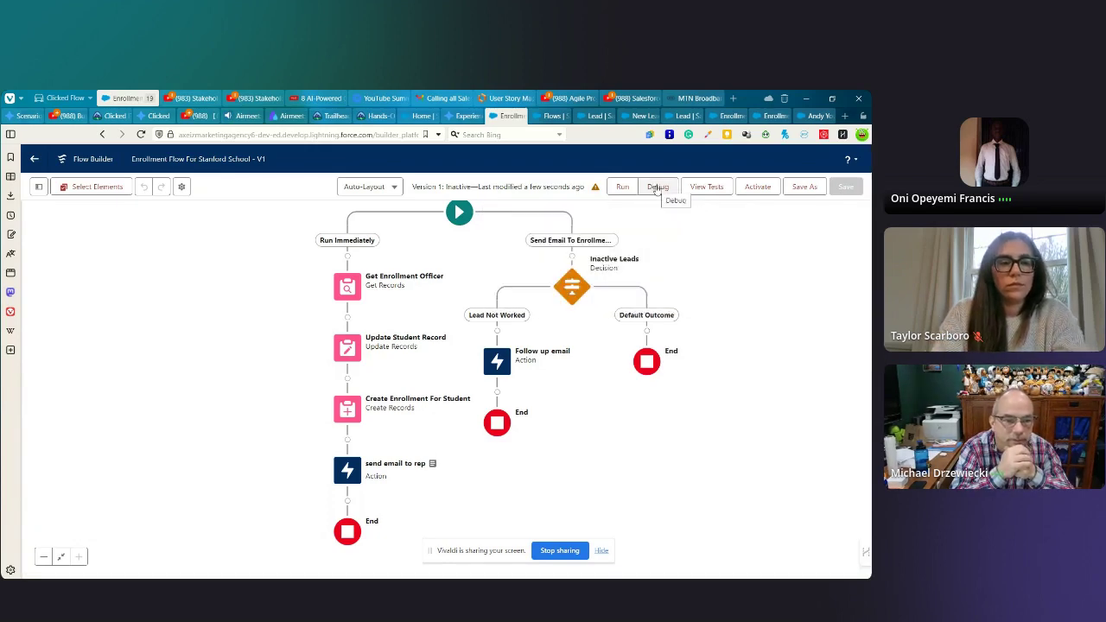
click(755, 188)
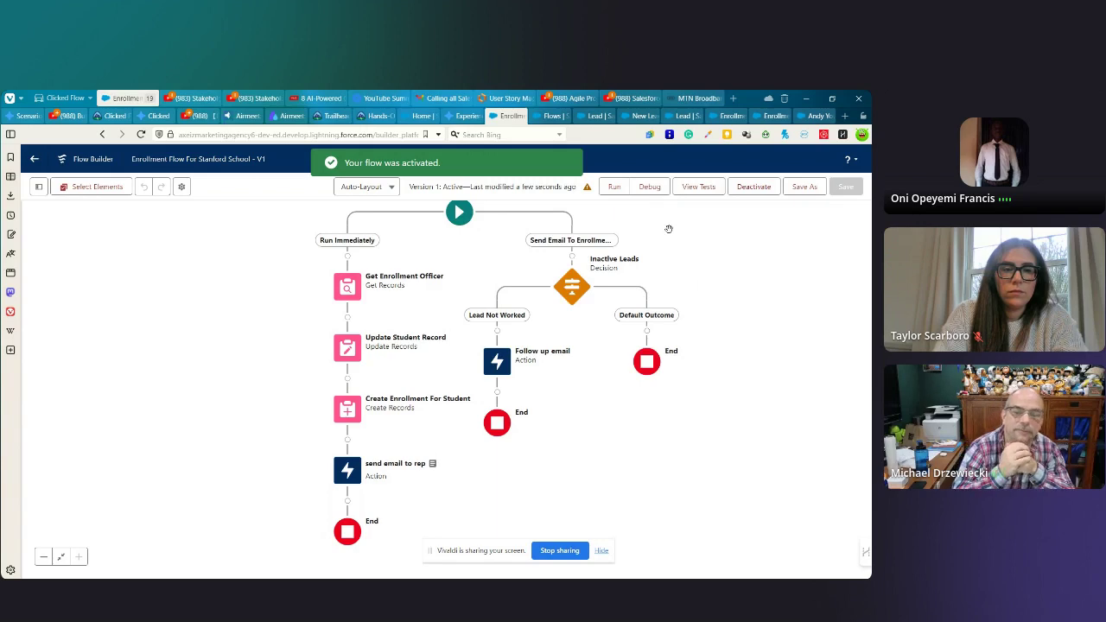
- Debug the Send Email To Enrollment Officer path as an Updated run on the test lead, skipping start conditions
click(652, 188)
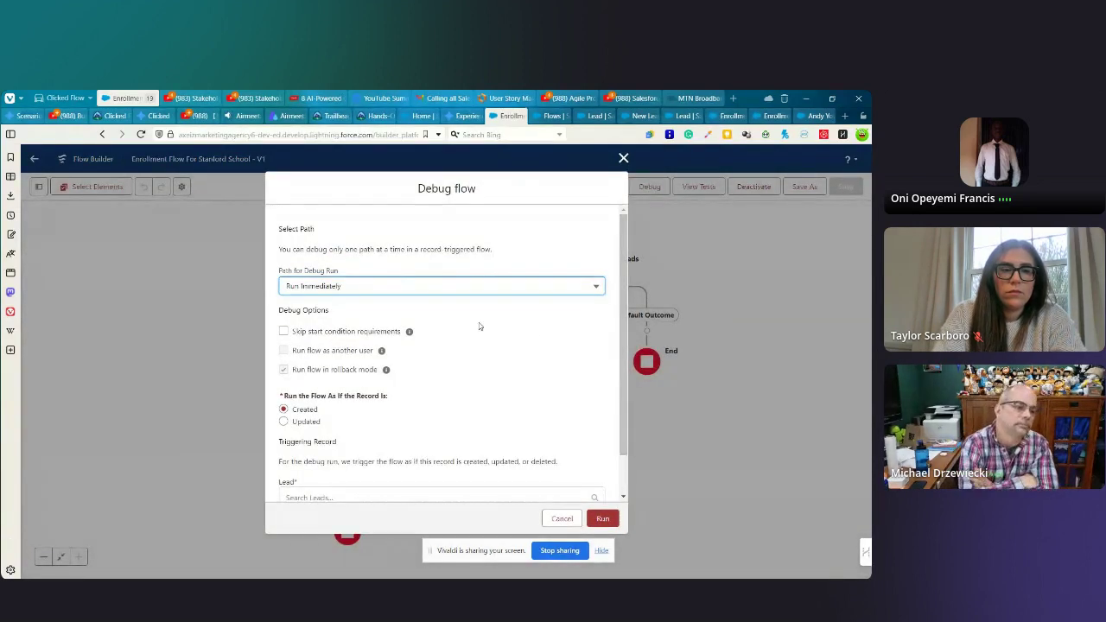
scroll(439, 319, down, 1)
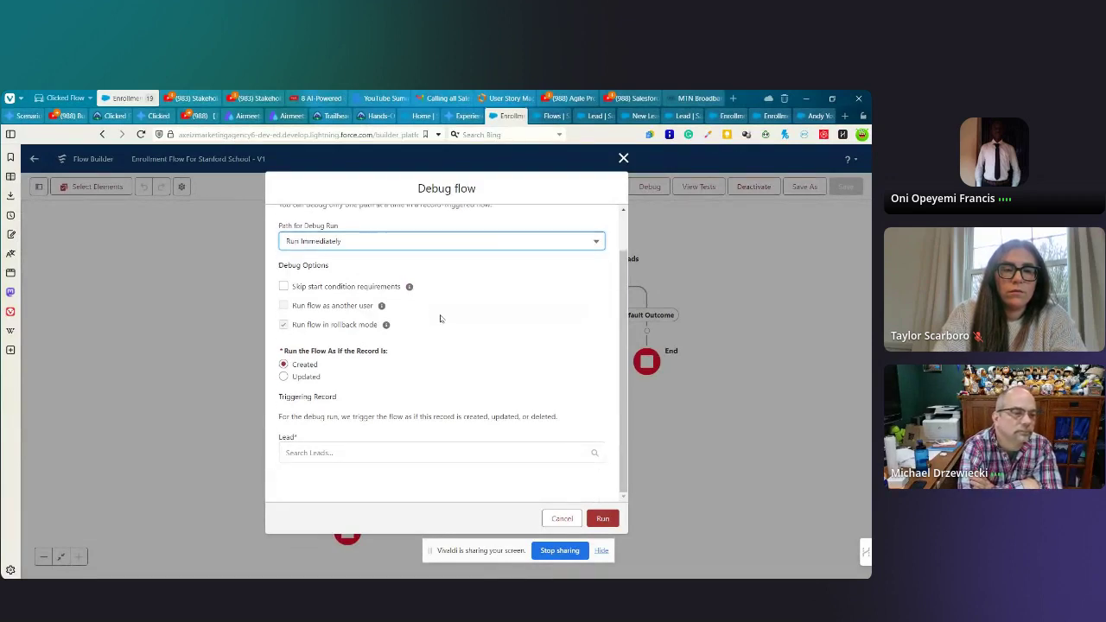
click(353, 241)
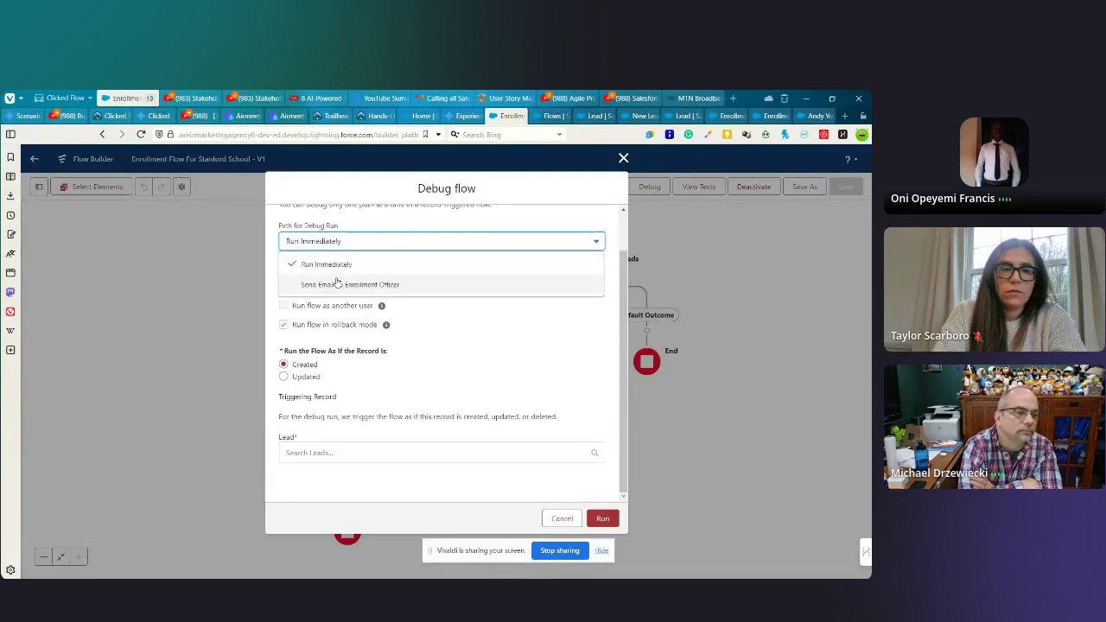
click(331, 284)
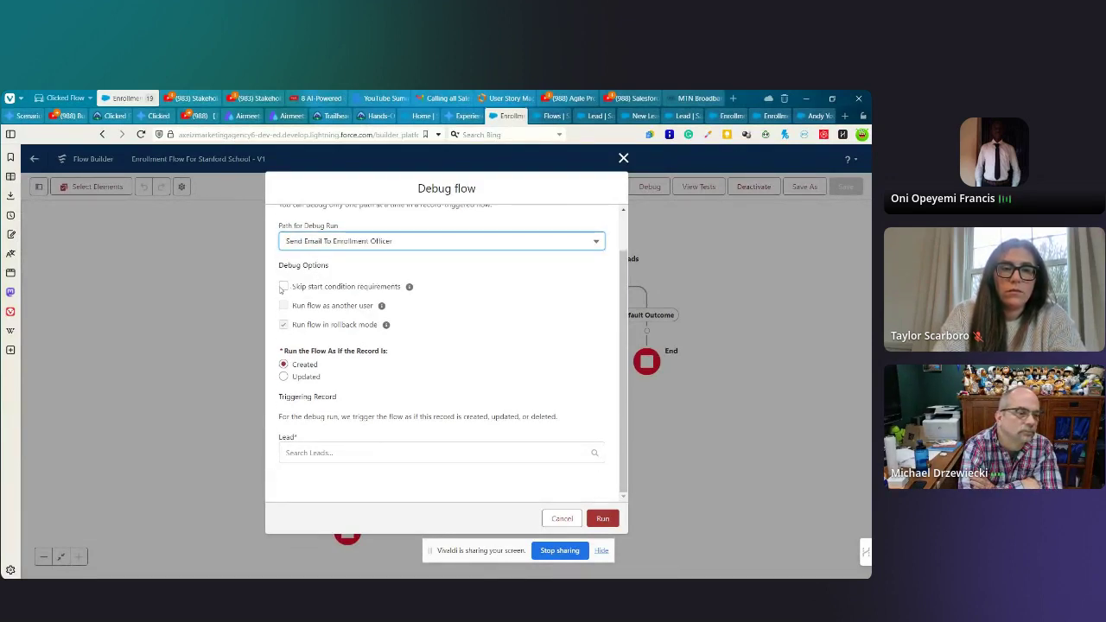
click(284, 287)
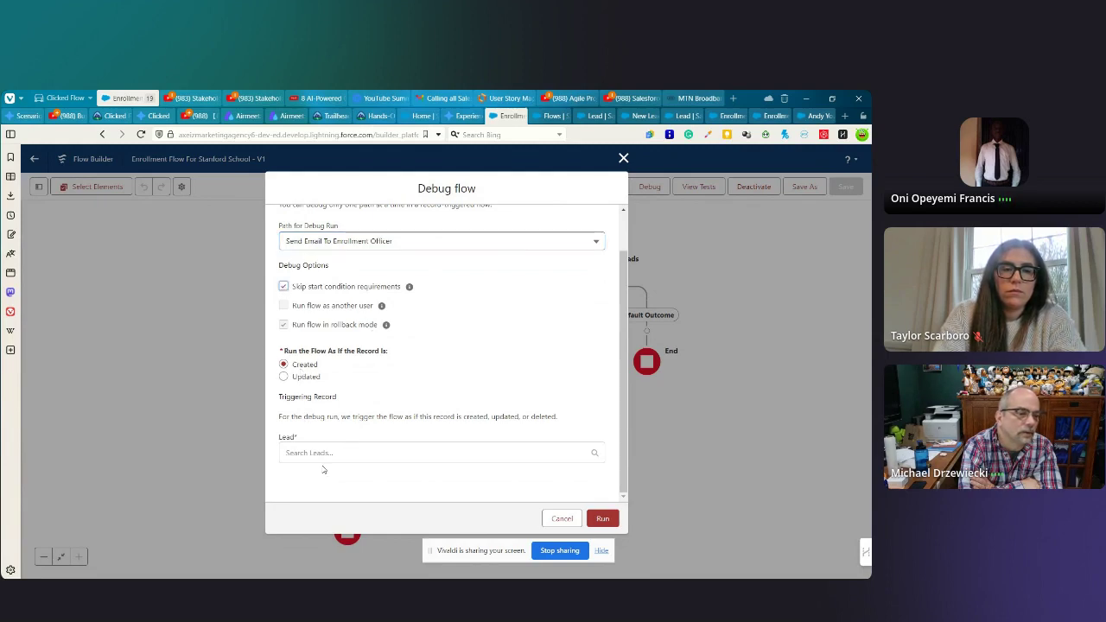
click(344, 453)
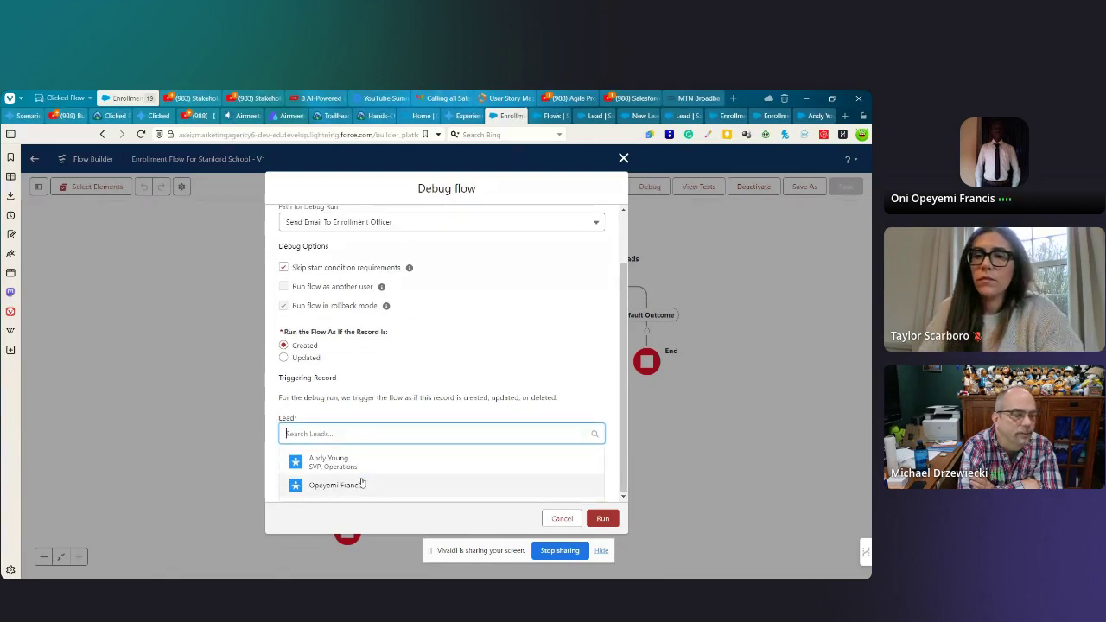
click(283, 357)
click(340, 453)
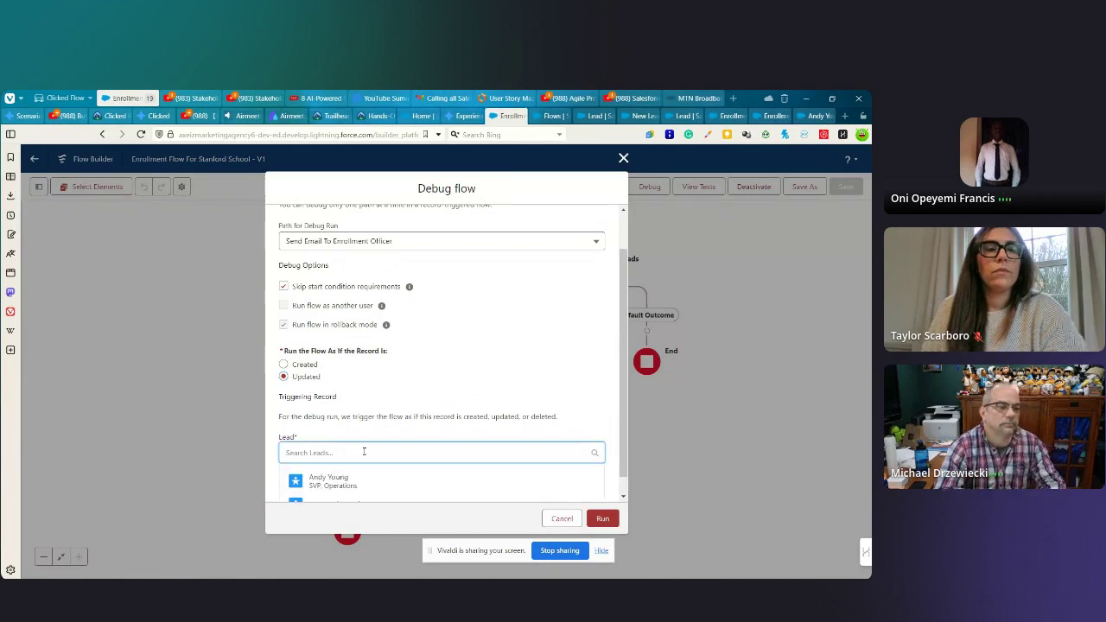
click(346, 482)
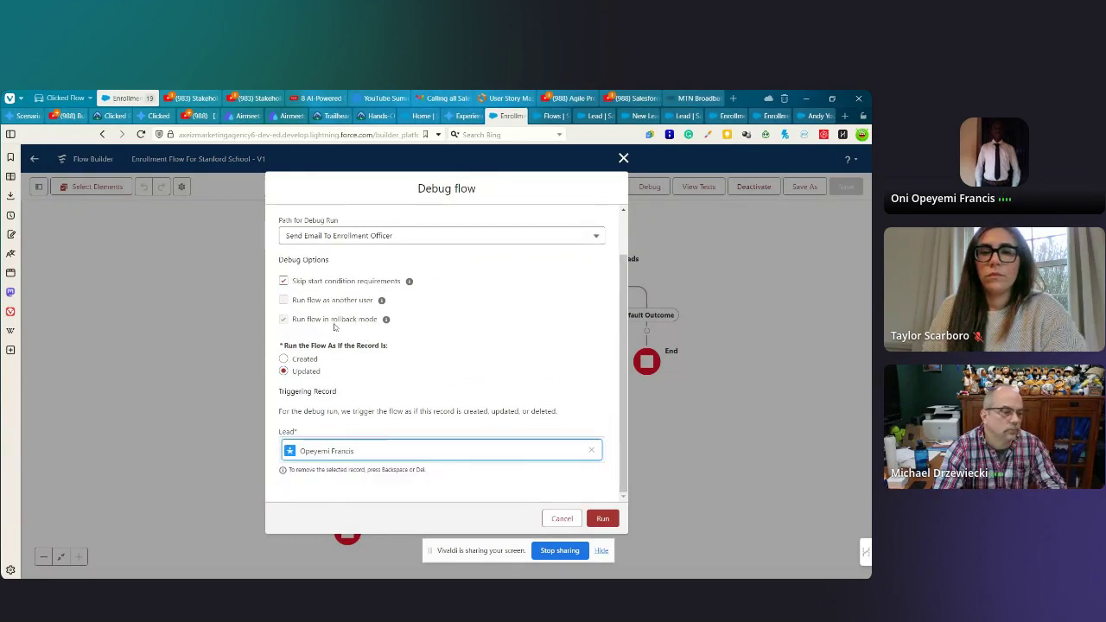
scroll(501, 403, up, 1)
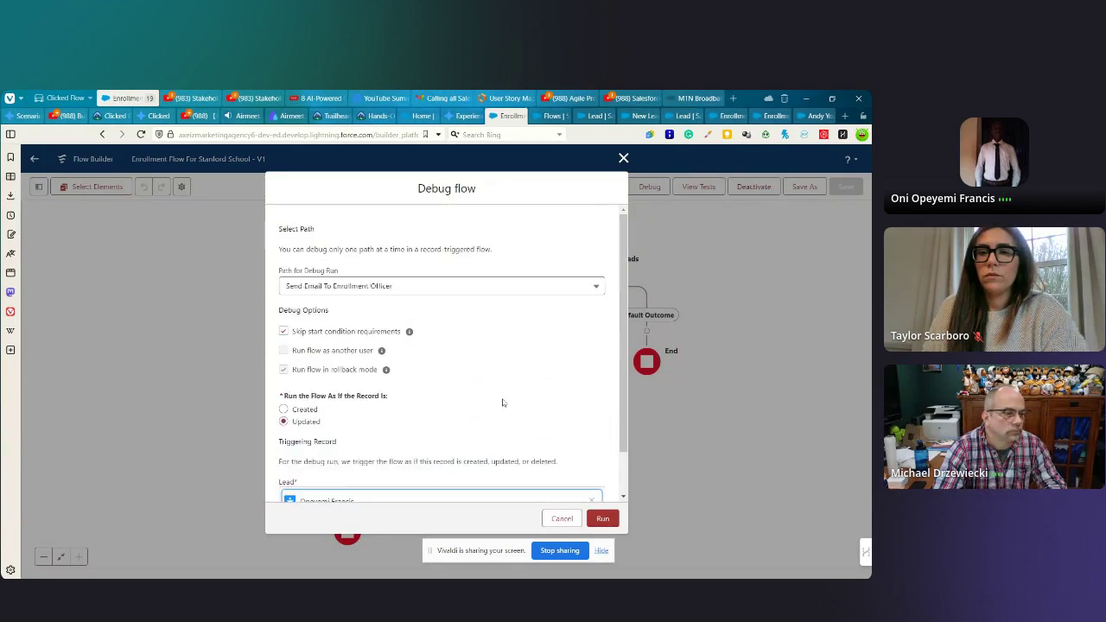
scroll(503, 403, down, 1)
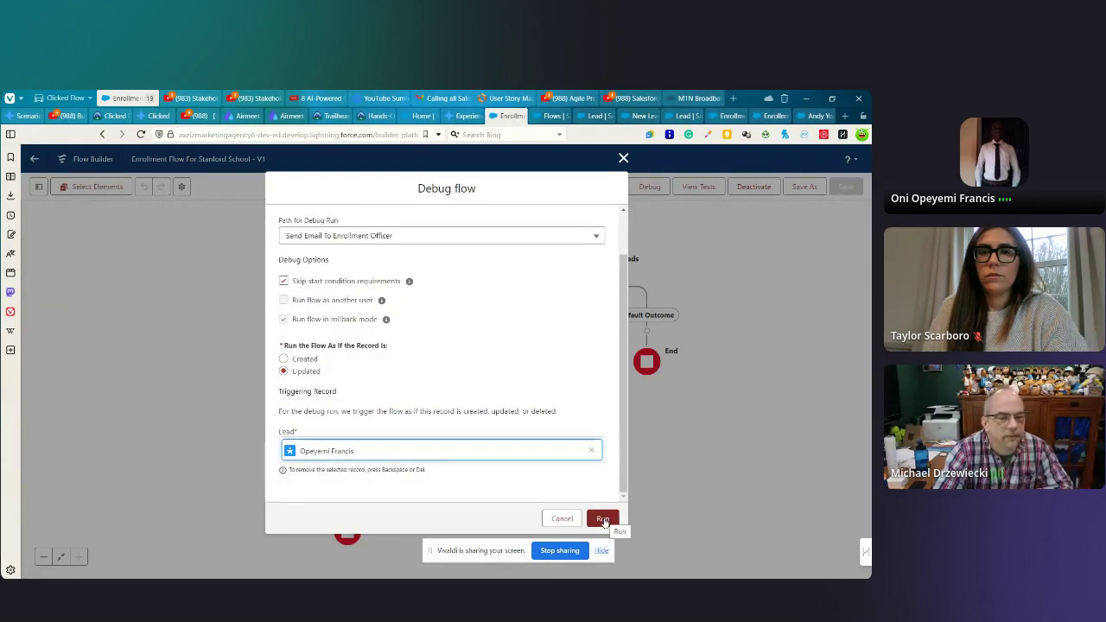
click(603, 520)
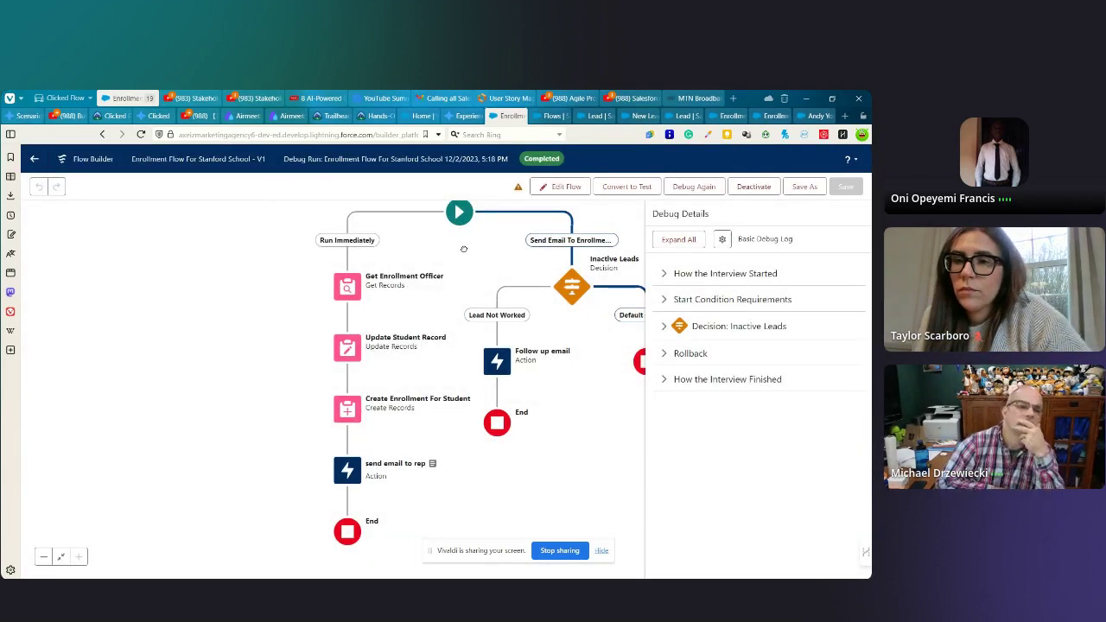
- Review the Inactive Leads decision, then expand all Debug Details to see Lead Not Worked skipped
drag(463, 249, 318, 264)
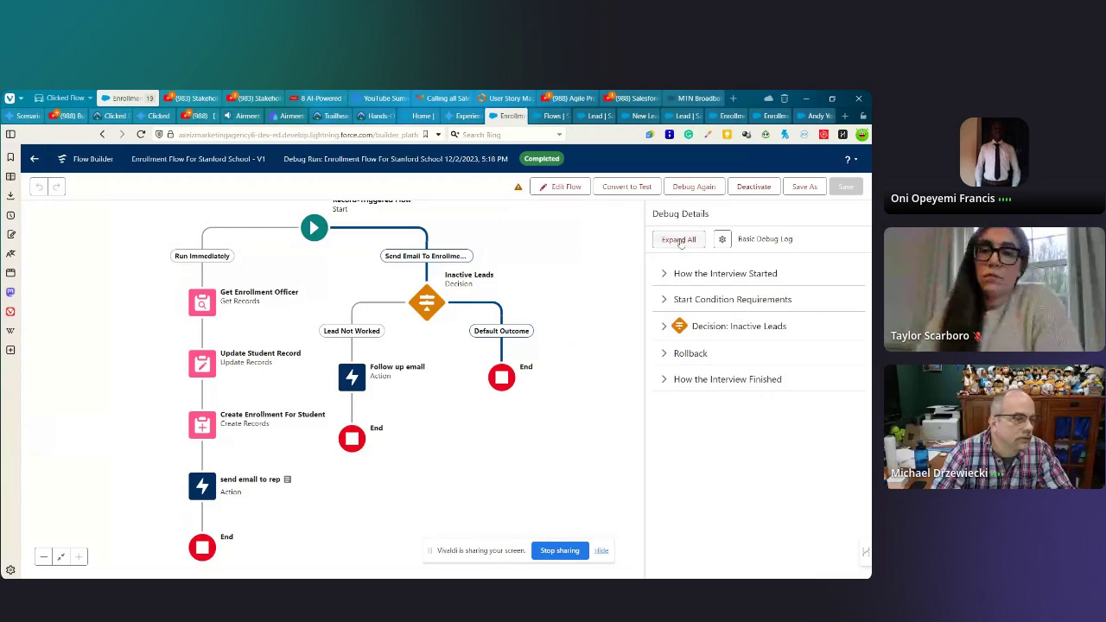
click(426, 304)
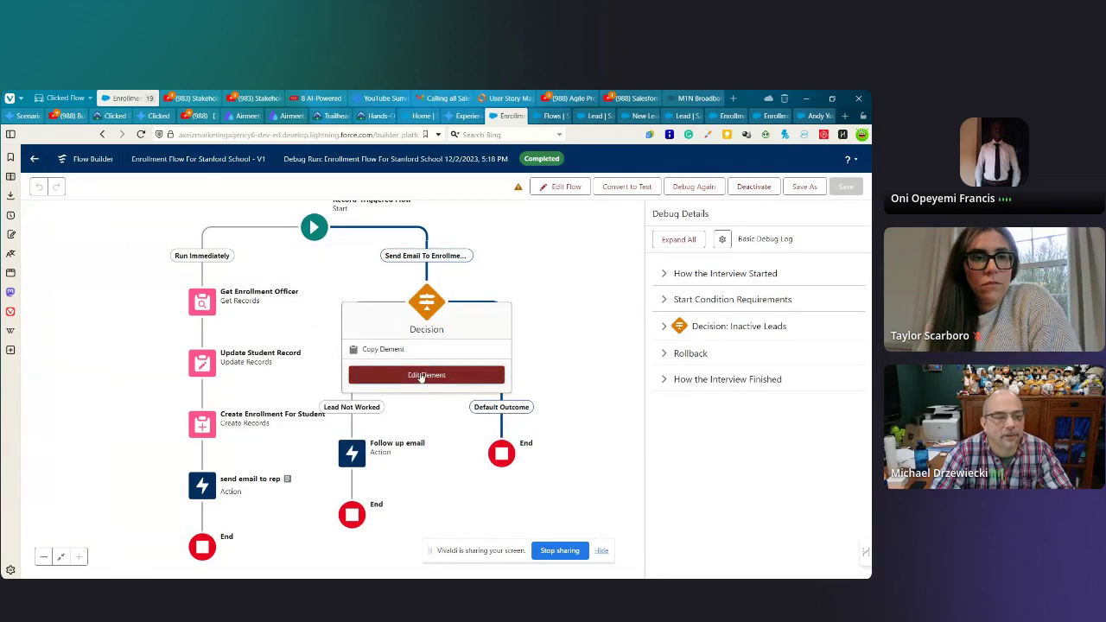
click(421, 375)
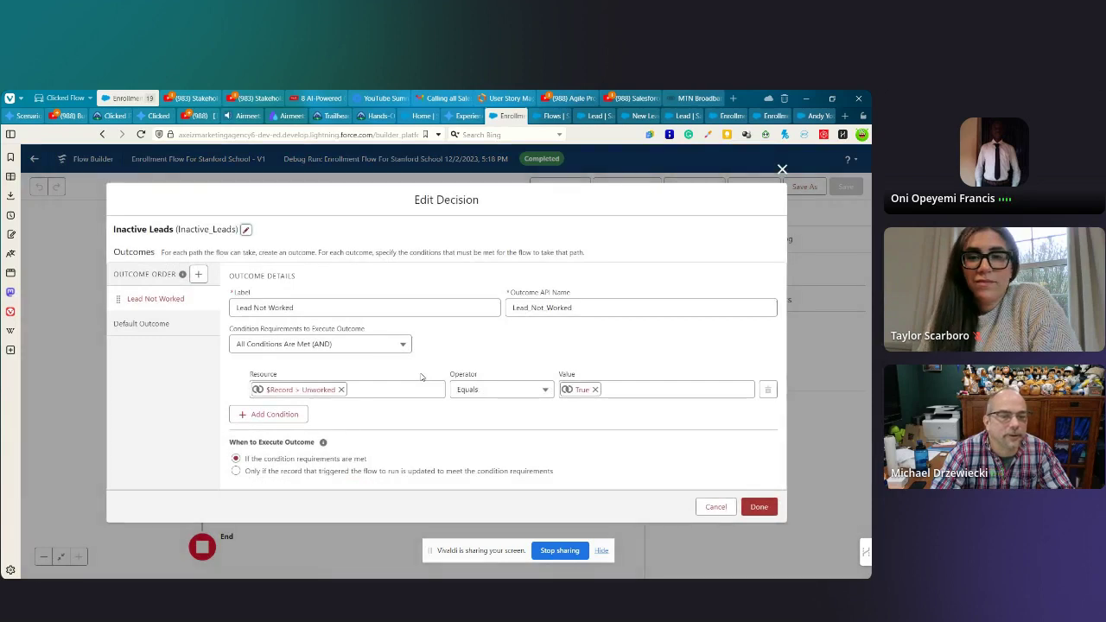
click(781, 170)
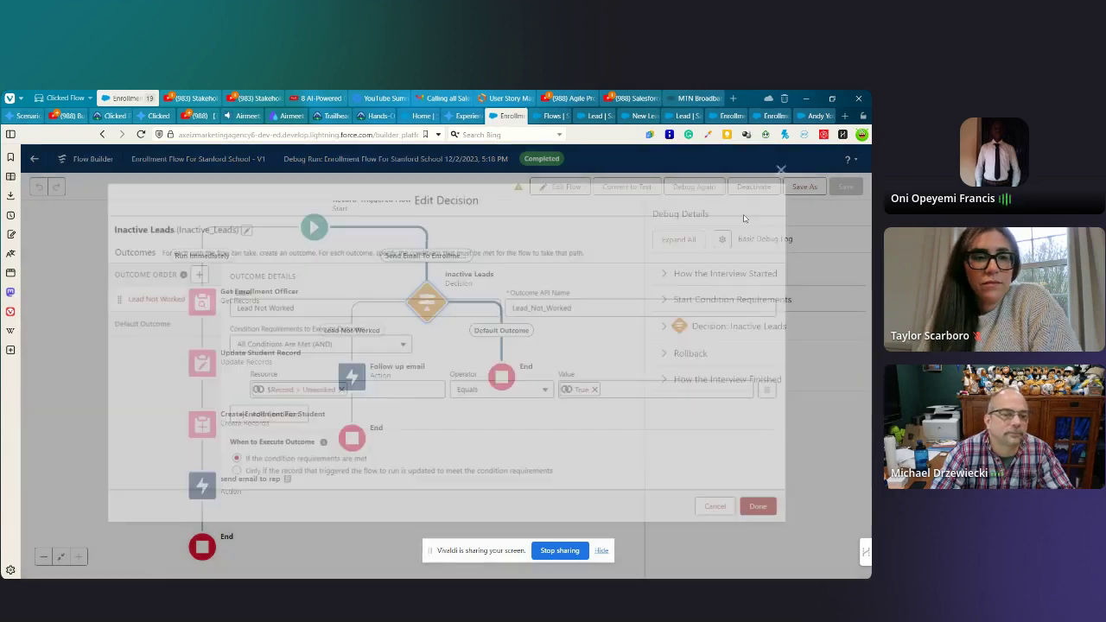
click(680, 240)
scroll(691, 423, down, 2)
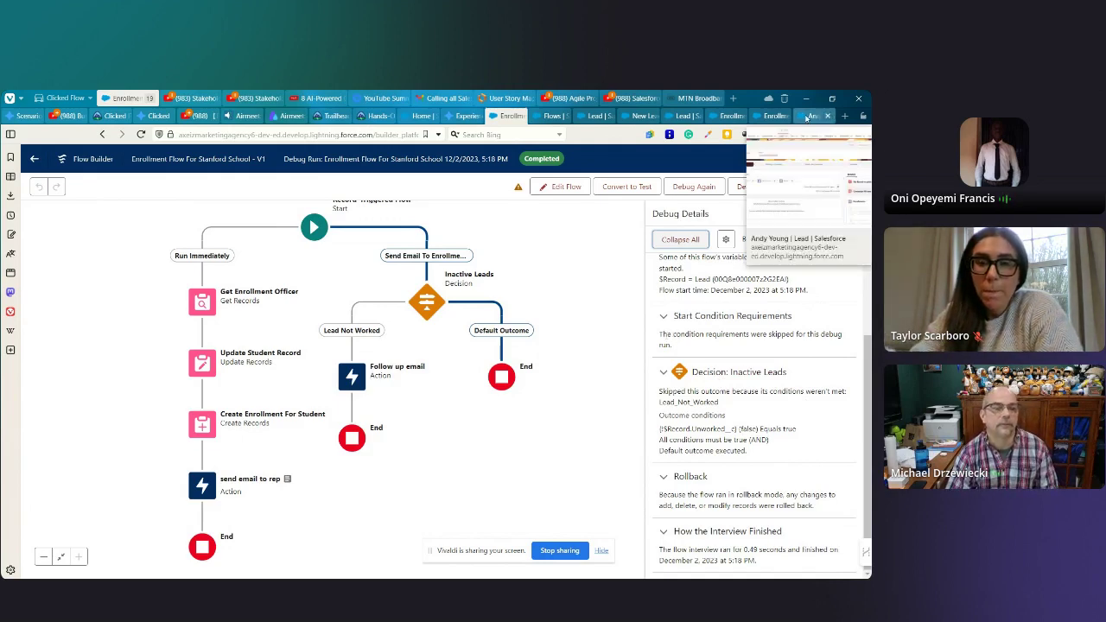
- Move between the lead records and the flow debug results, then scroll the test lead's Details
click(817, 115)
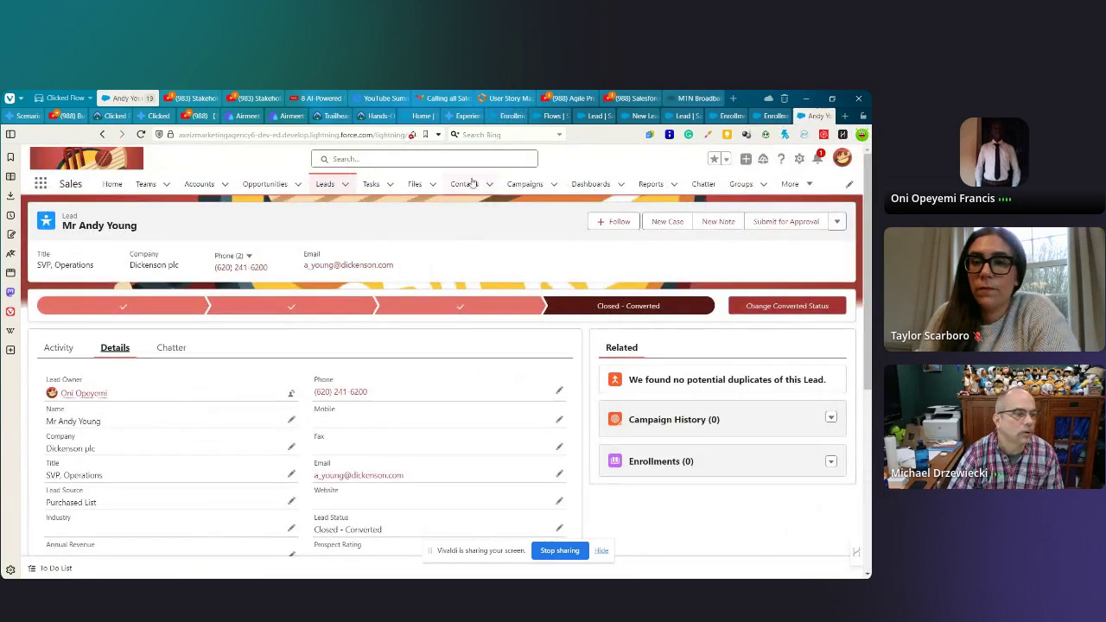
click(332, 185)
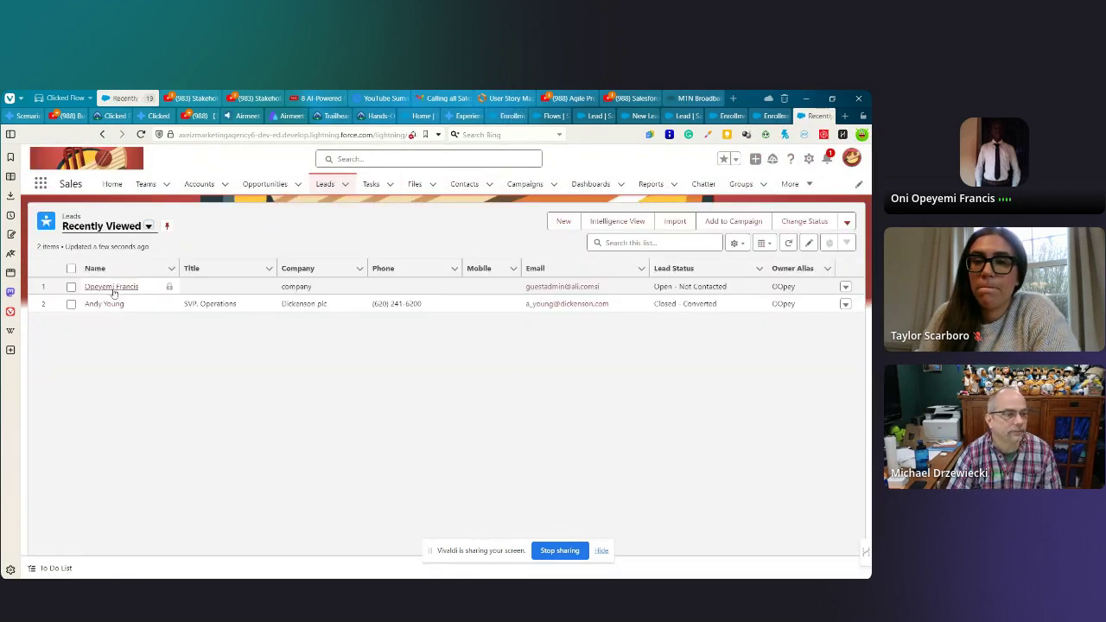
click(111, 288)
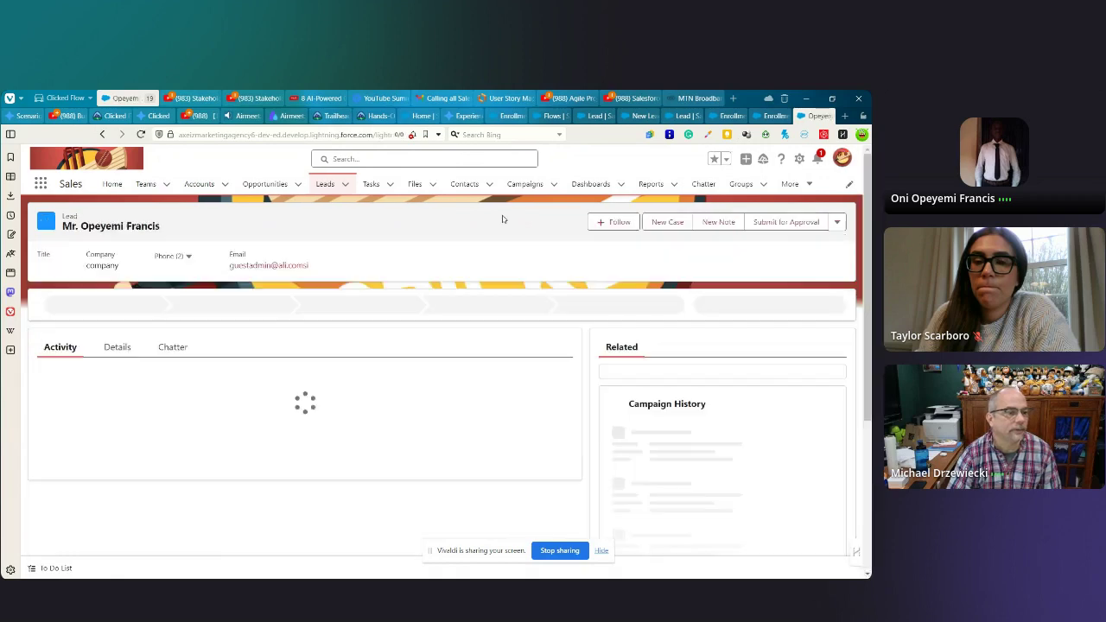
click(510, 115)
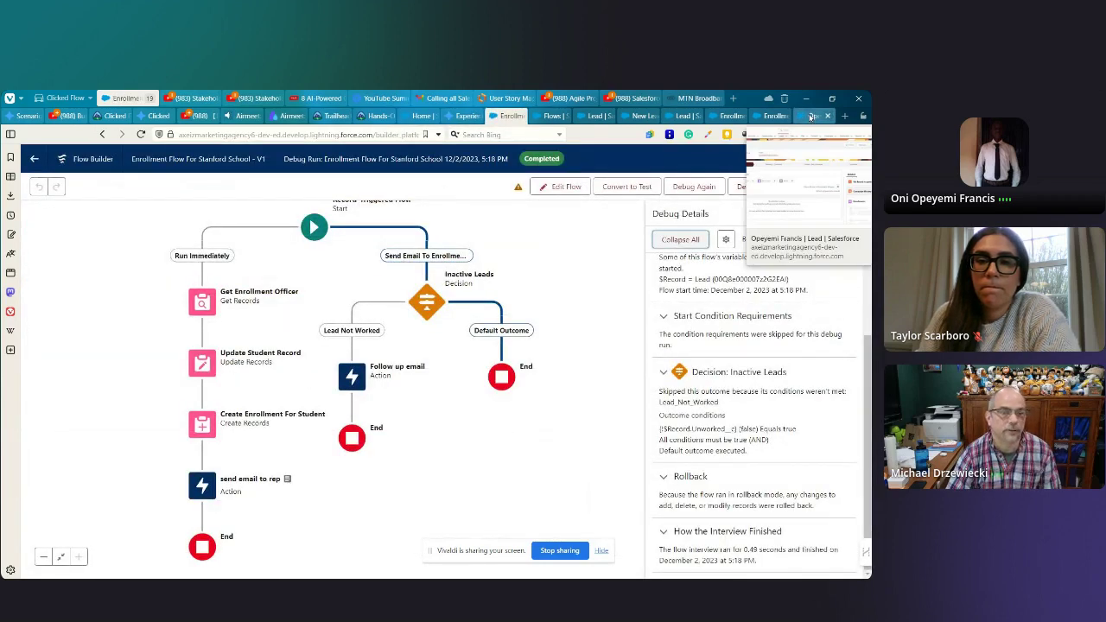
click(810, 116)
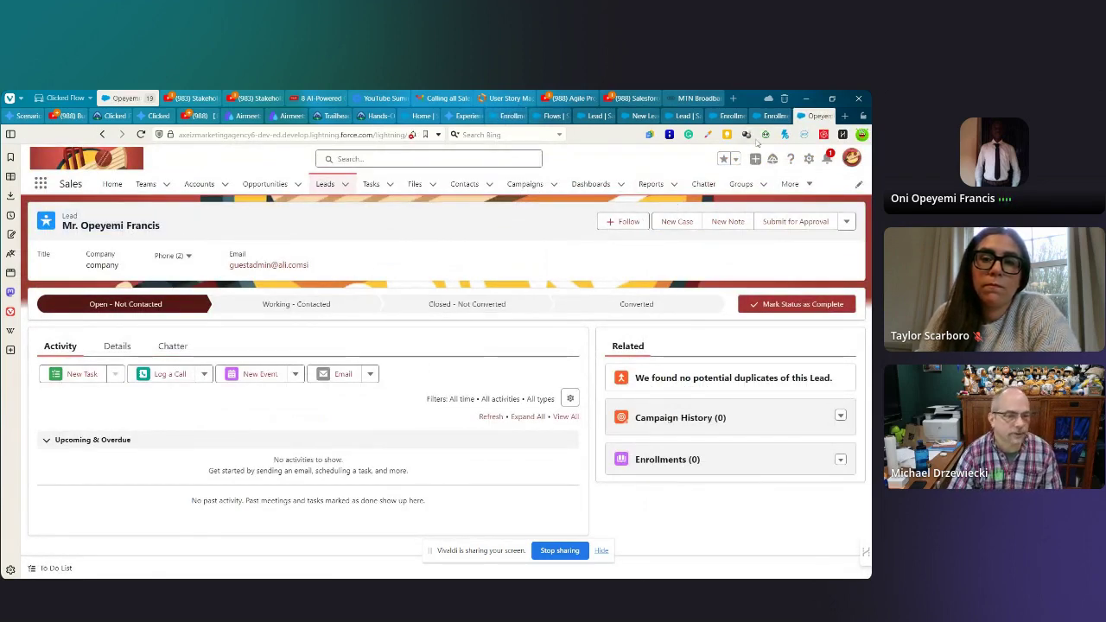
click(503, 115)
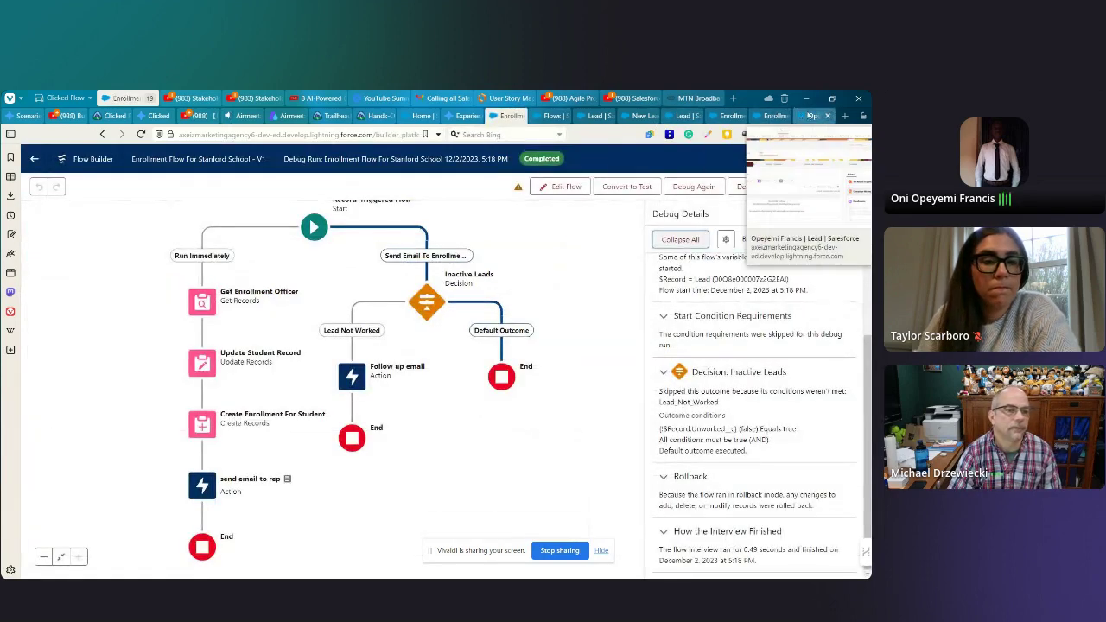
click(807, 115)
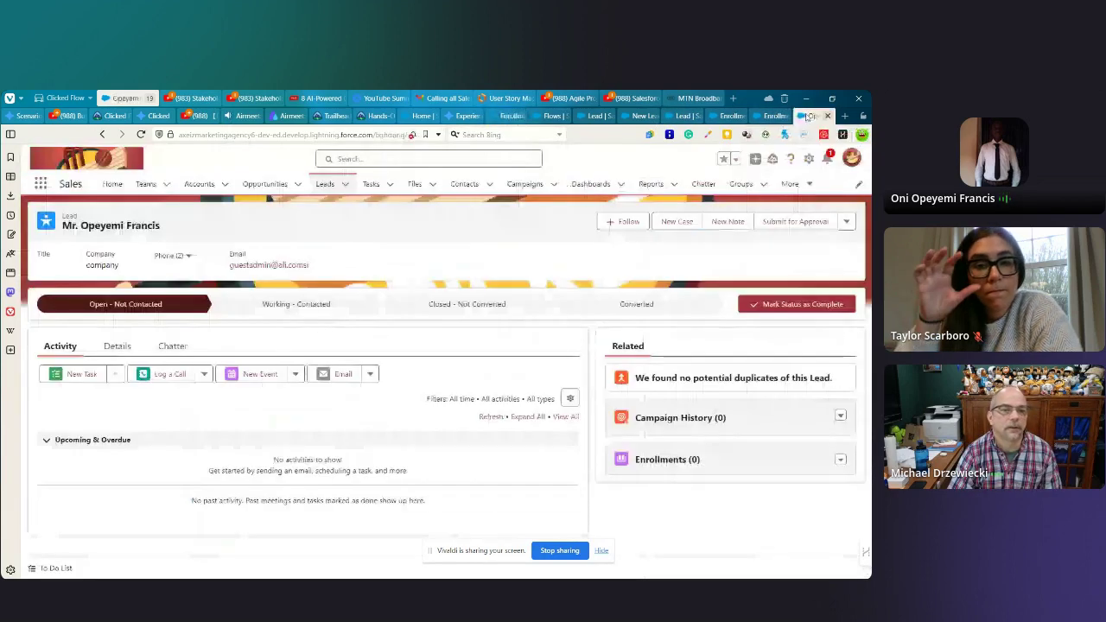
click(121, 346)
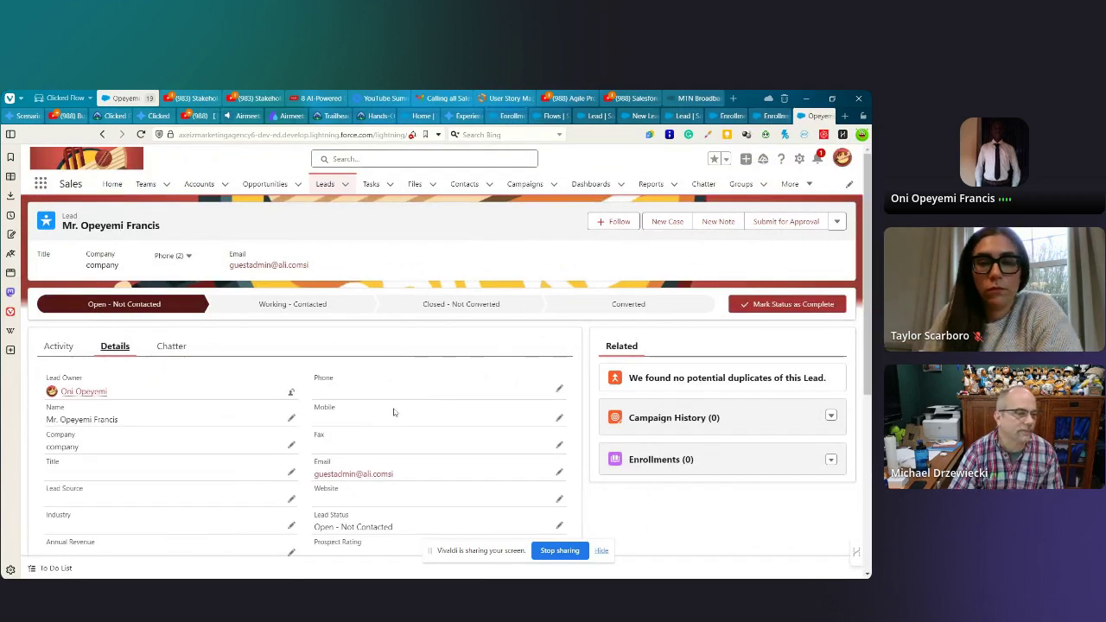
scroll(395, 410, down, 3)
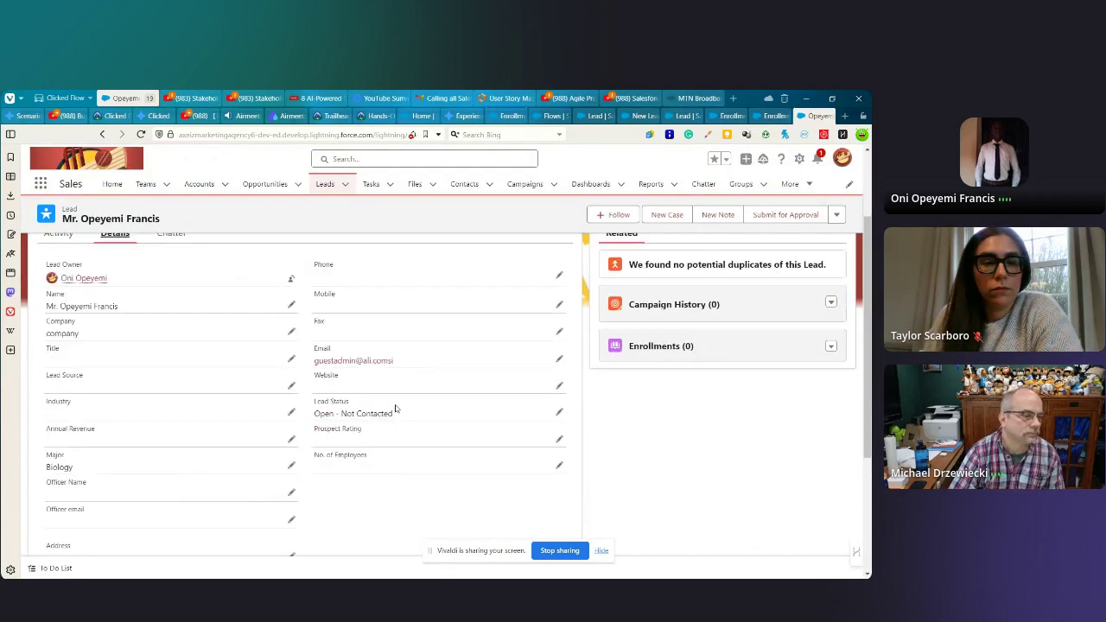
scroll(396, 409, down, 3)
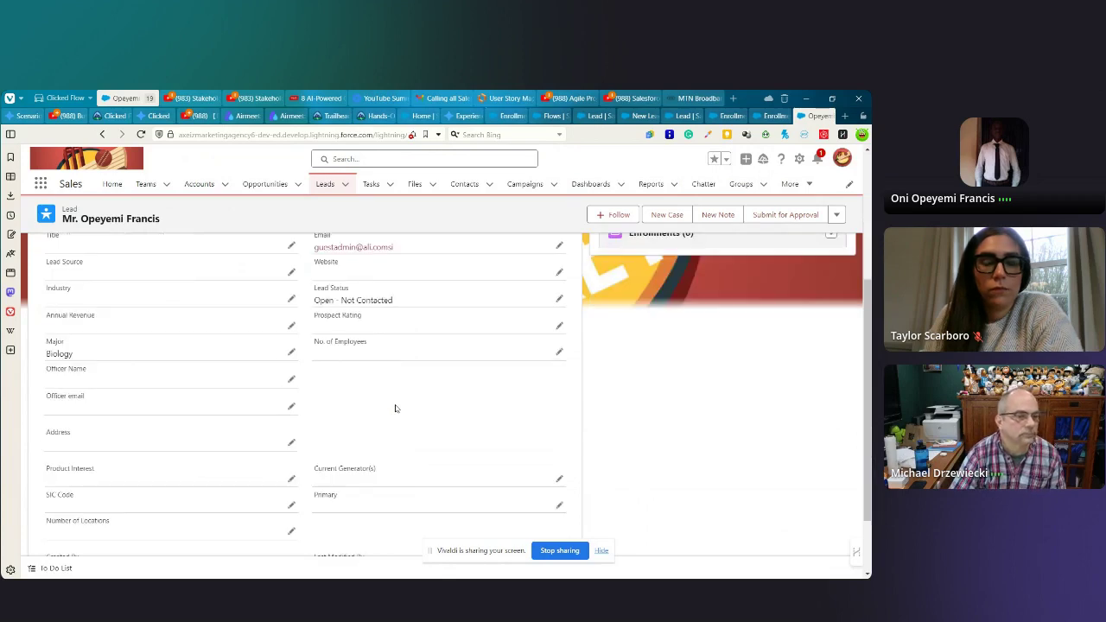
scroll(396, 409, down, 2)
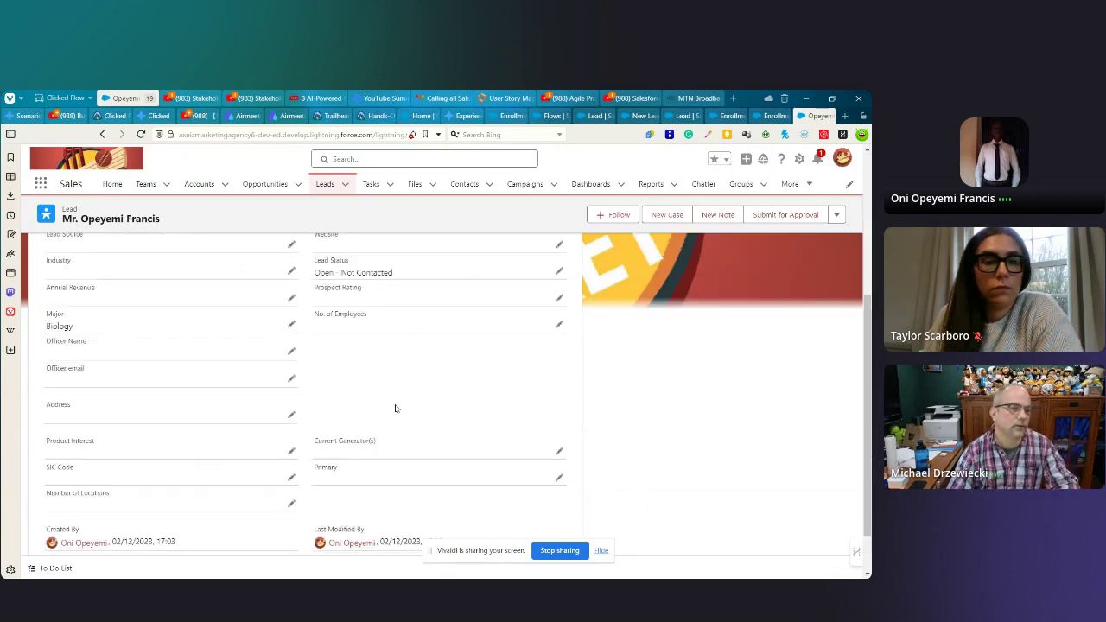
scroll(396, 408, up, 1)
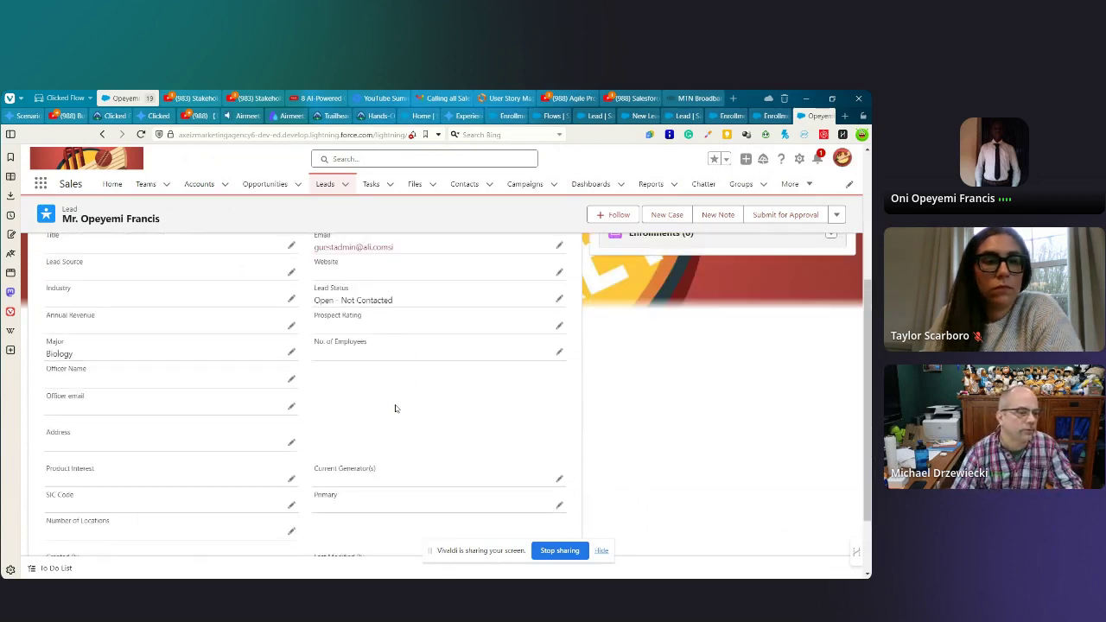
scroll(396, 409, up, 2)
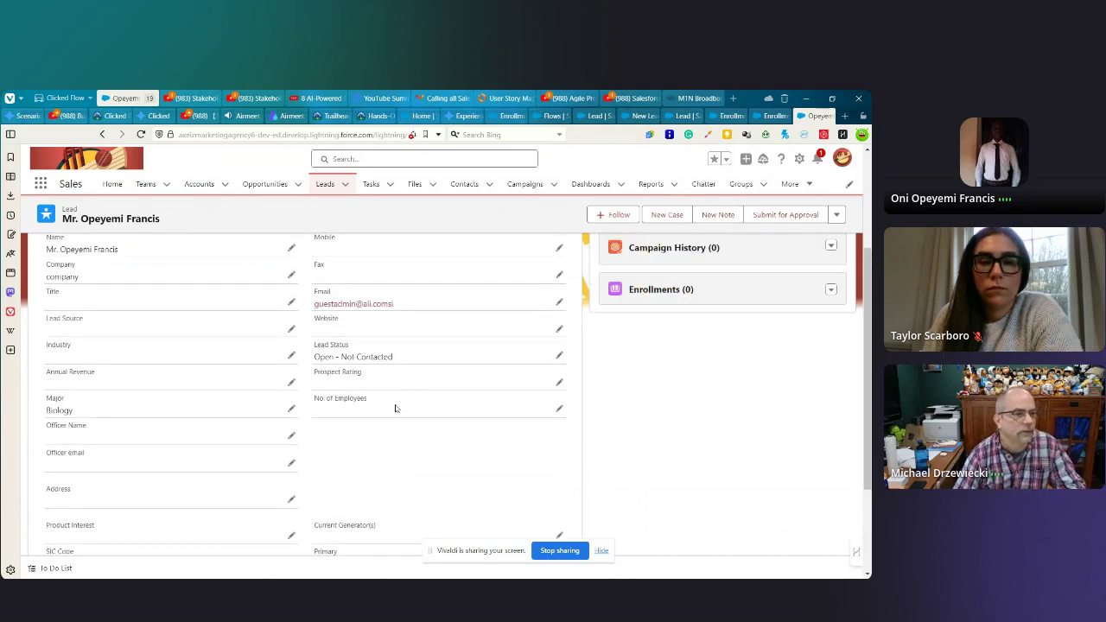
scroll(396, 409, up, 4)
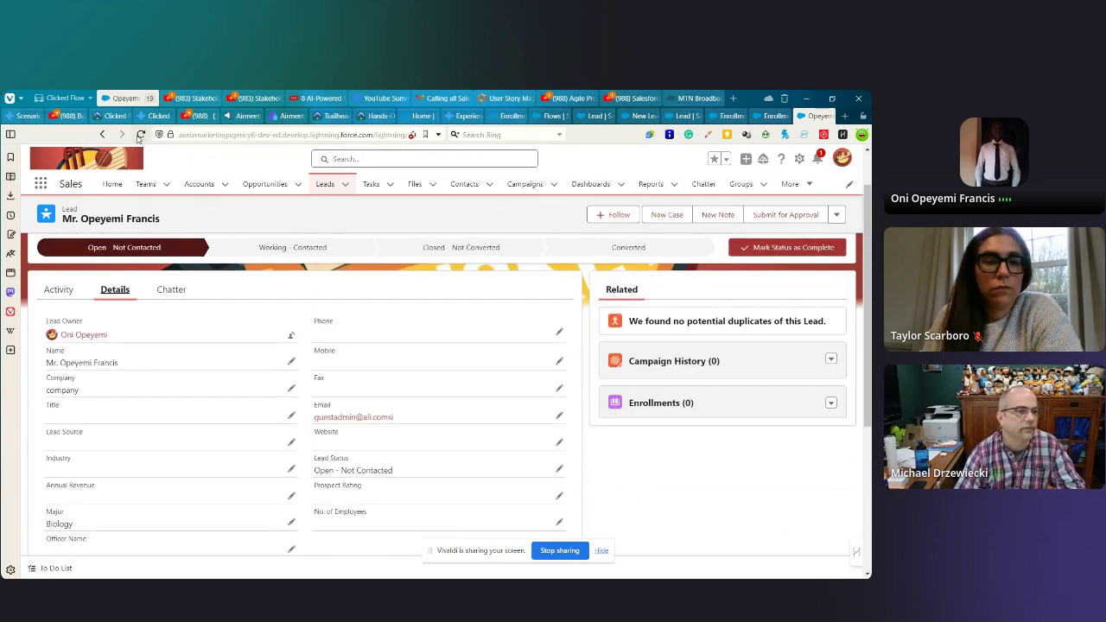
- Reload the test lead's page and recheck Details: still Open - Not Contacted, zero enrollments
click(140, 134)
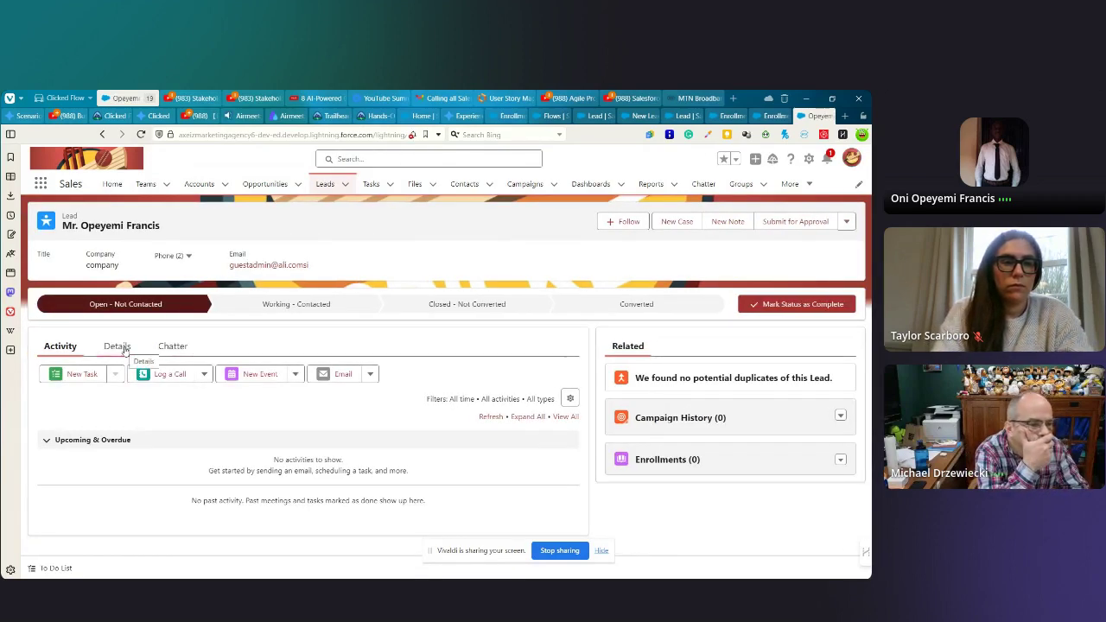
click(121, 346)
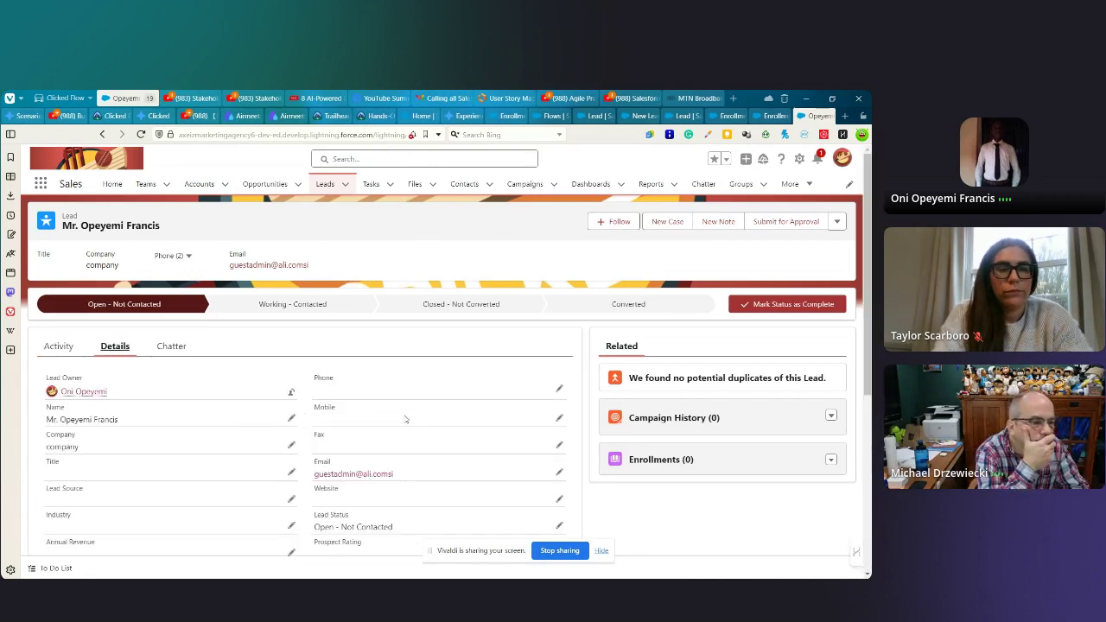
scroll(406, 419, down, 3)
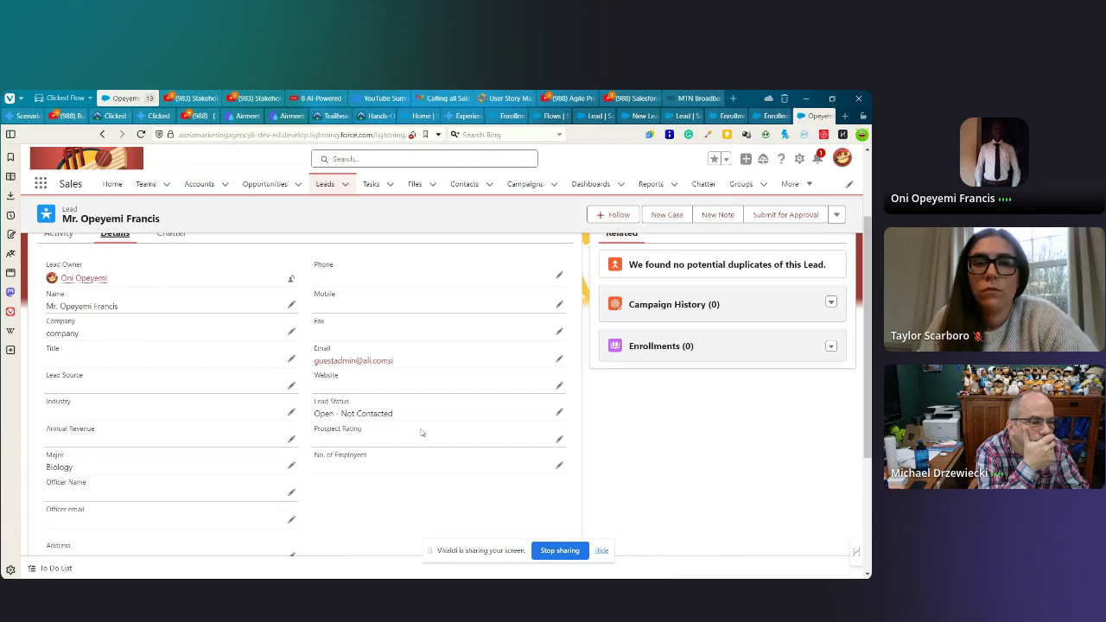
scroll(421, 432, down, 5)
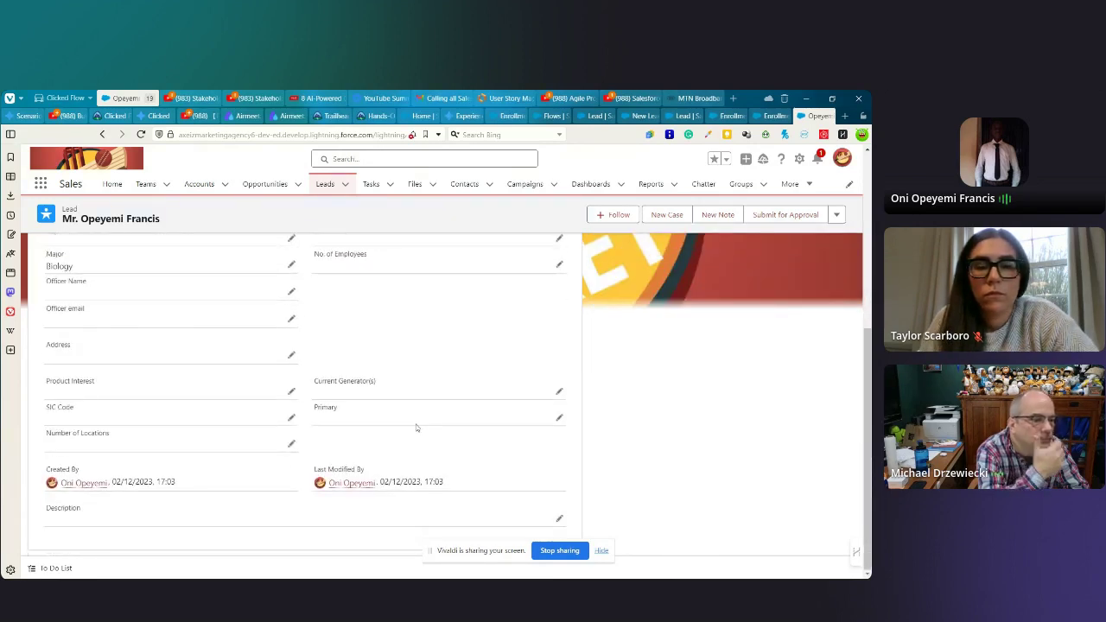
scroll(416, 427, up, 1)
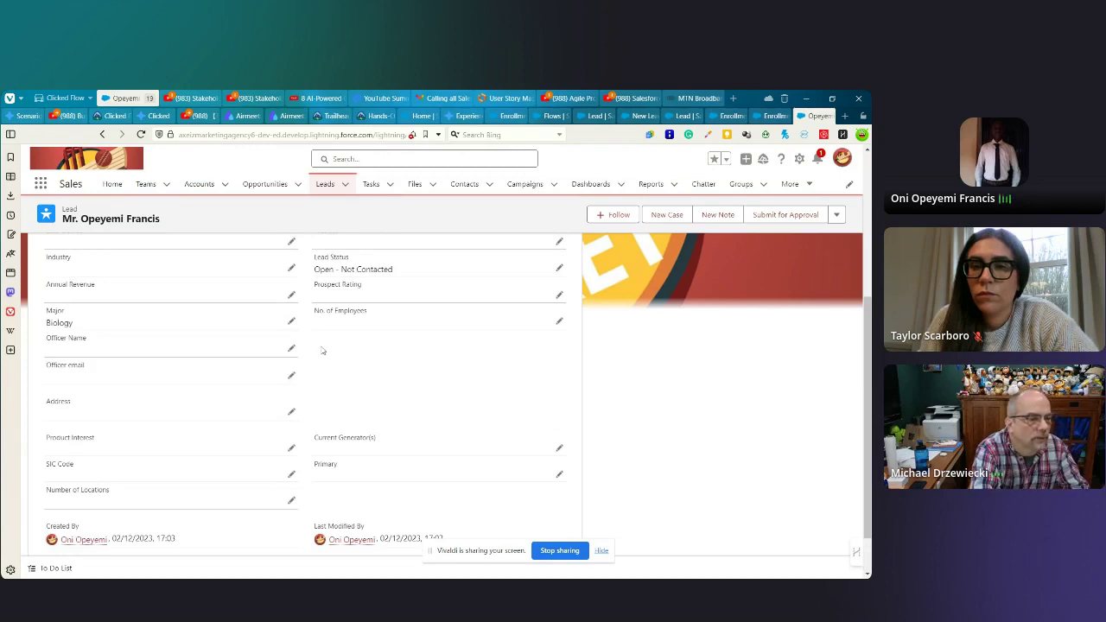
scroll(355, 402, down, 1)
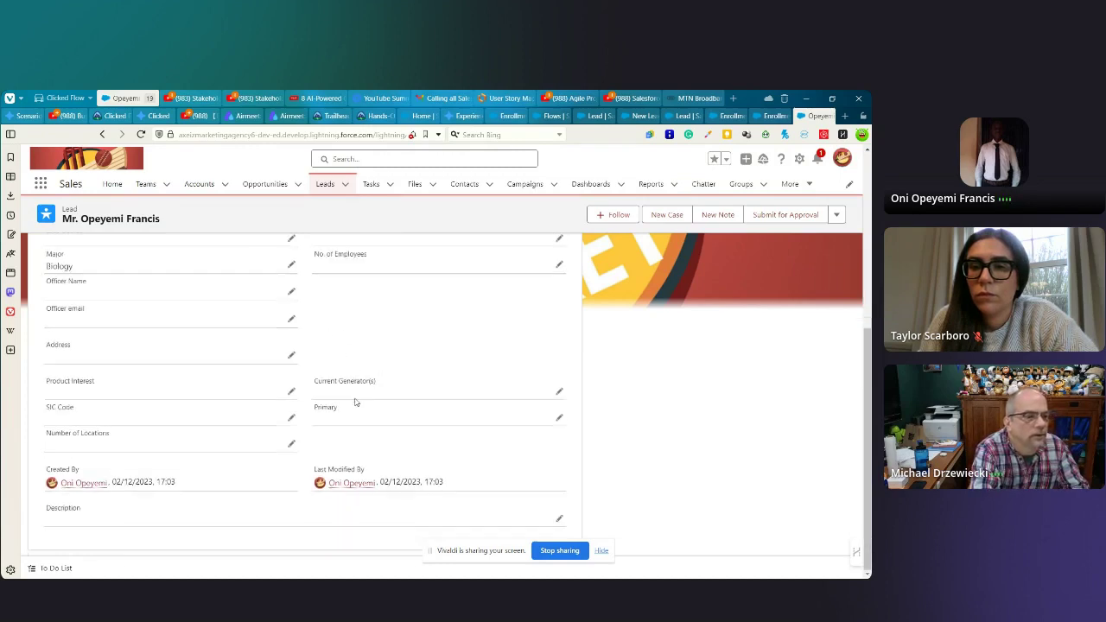
scroll(356, 403, up, 3)
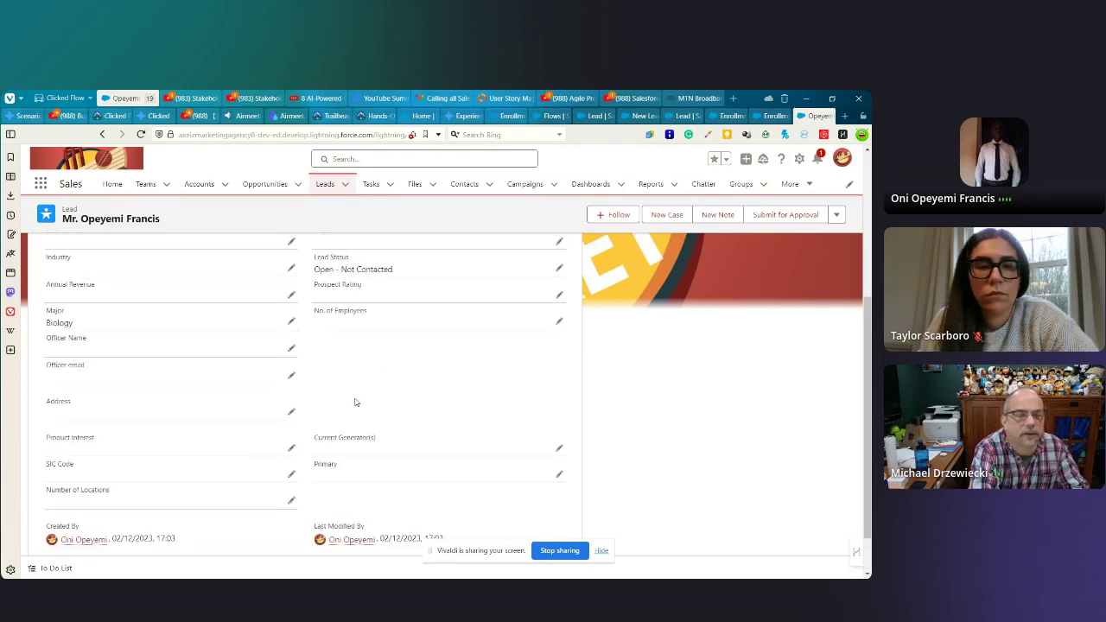
scroll(354, 401, up, 2)
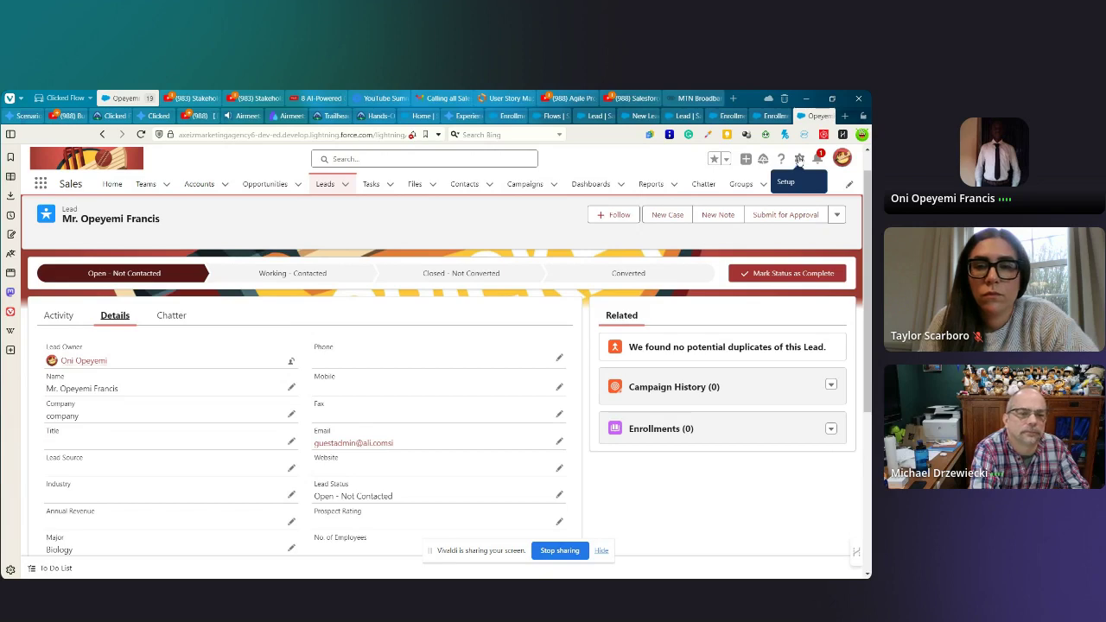
- Open the Lead Record Page in Lightning App Builder via Edit Page, dismissing the tip popups
click(800, 161)
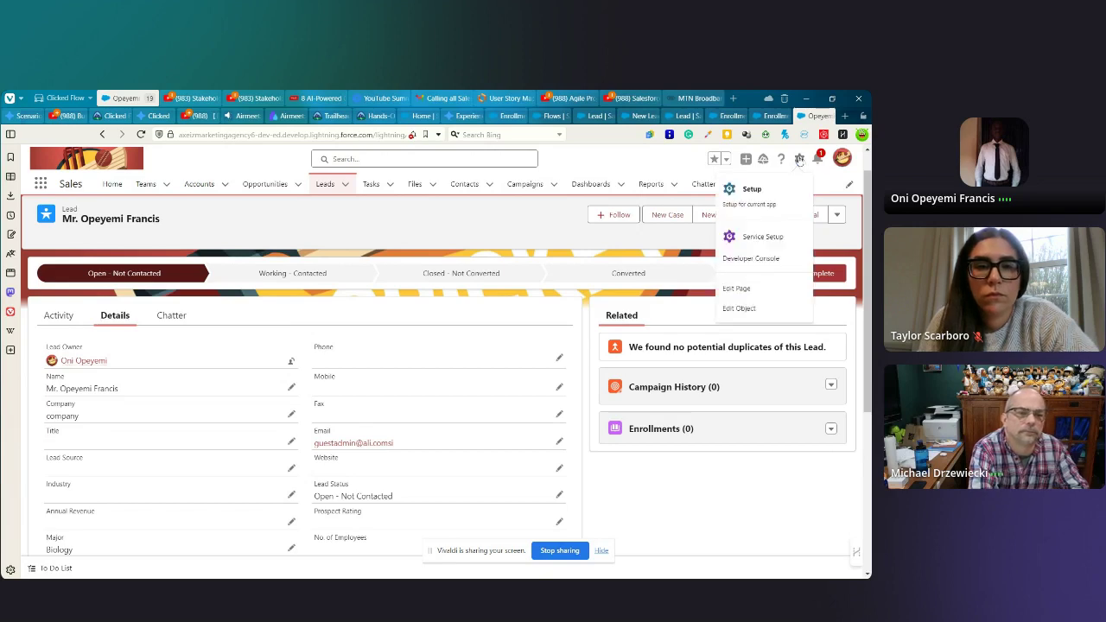
click(737, 289)
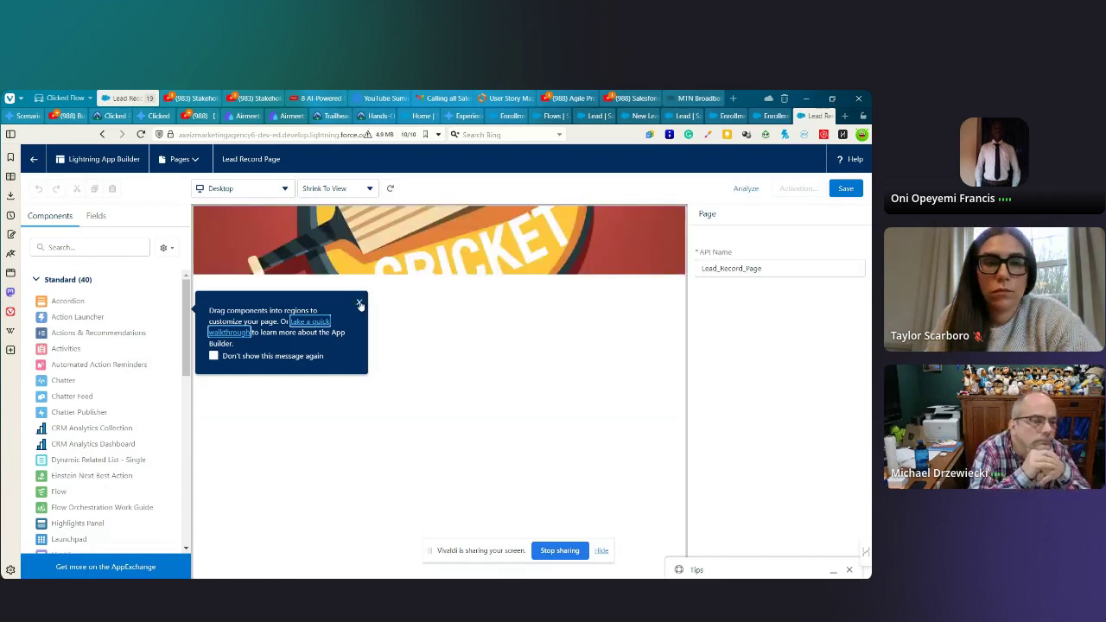
click(361, 304)
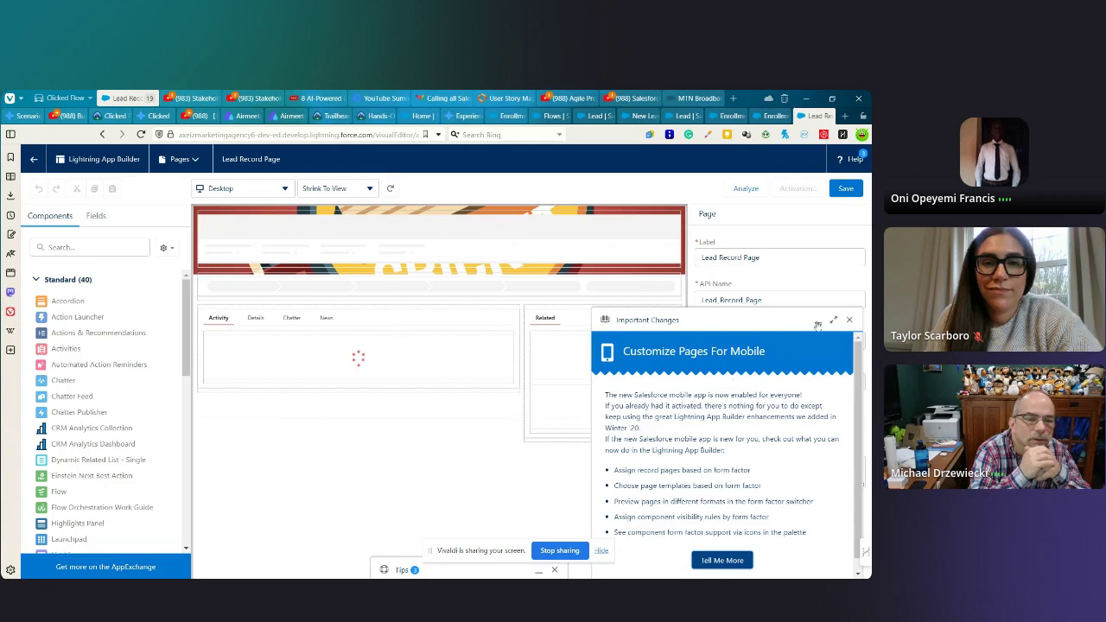
click(850, 320)
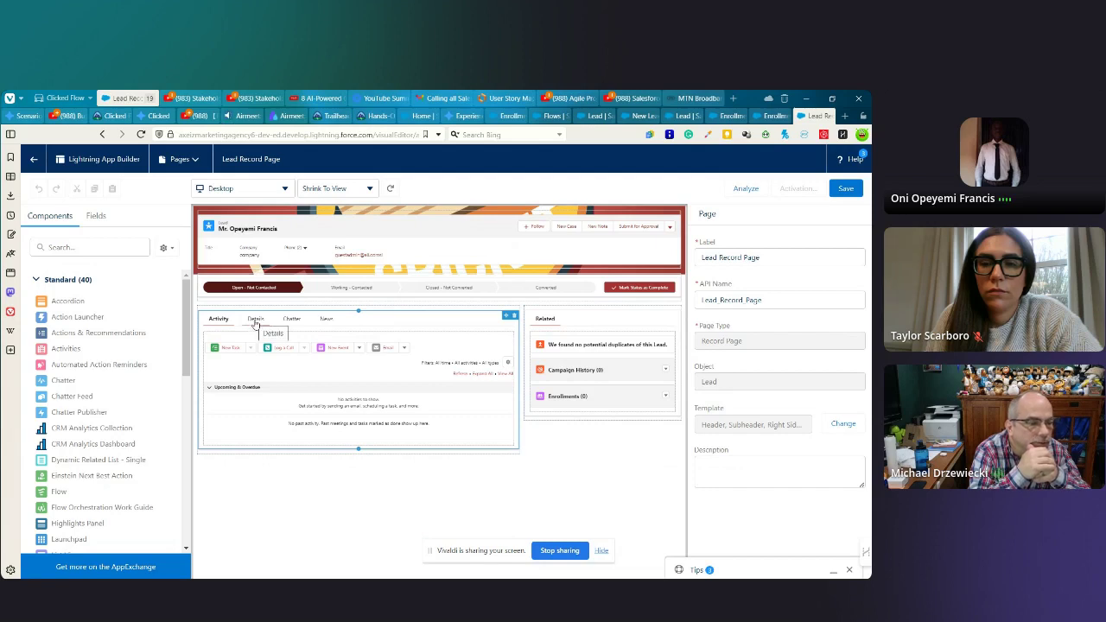
- Select the Record Detail component on the Details tab to view its Lead Layout fields
click(256, 320)
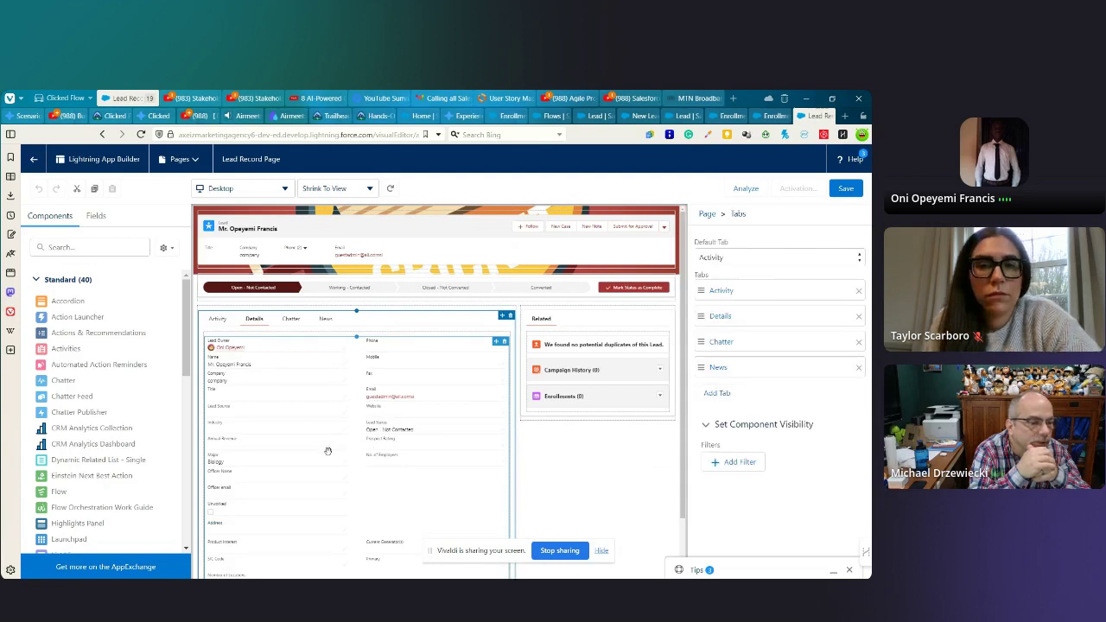
click(351, 482)
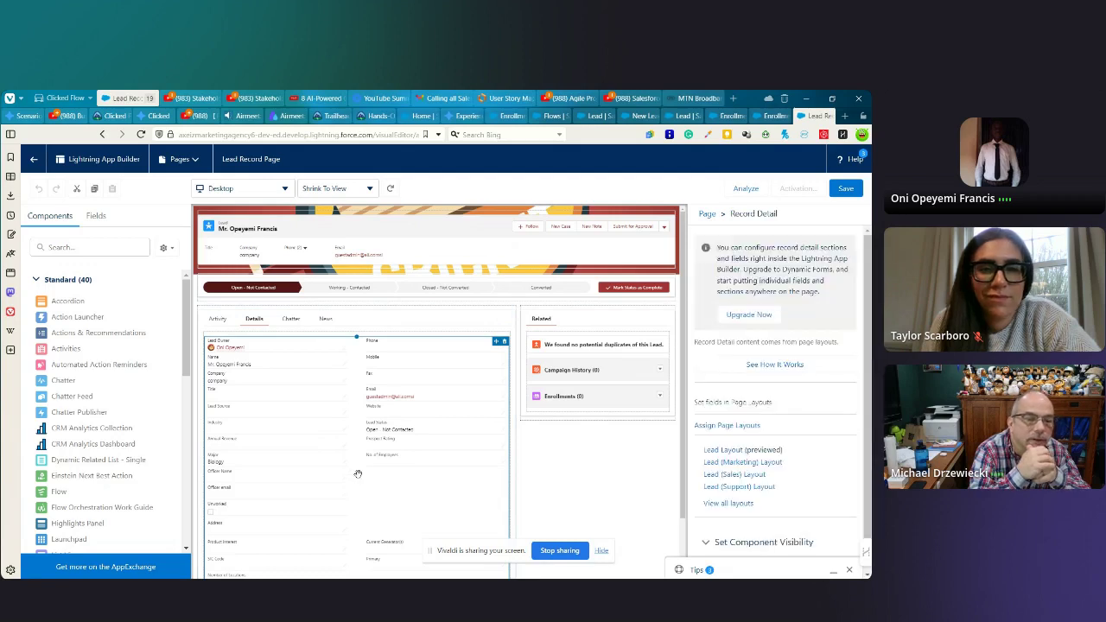
scroll(358, 471, down, 1)
scroll(364, 457, down, 1)
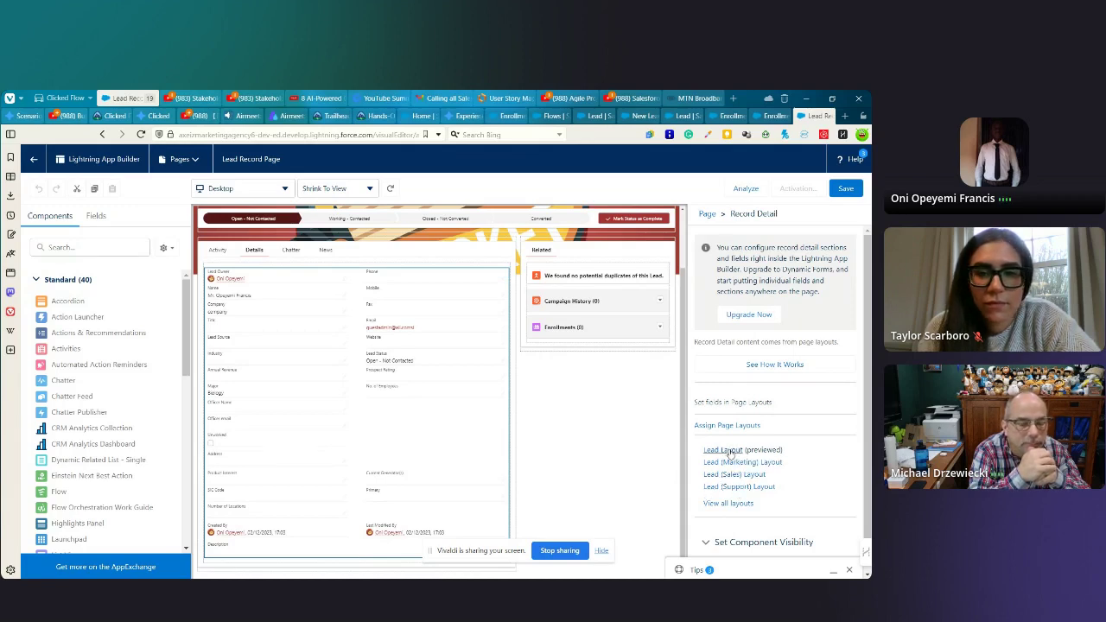
click(724, 450)
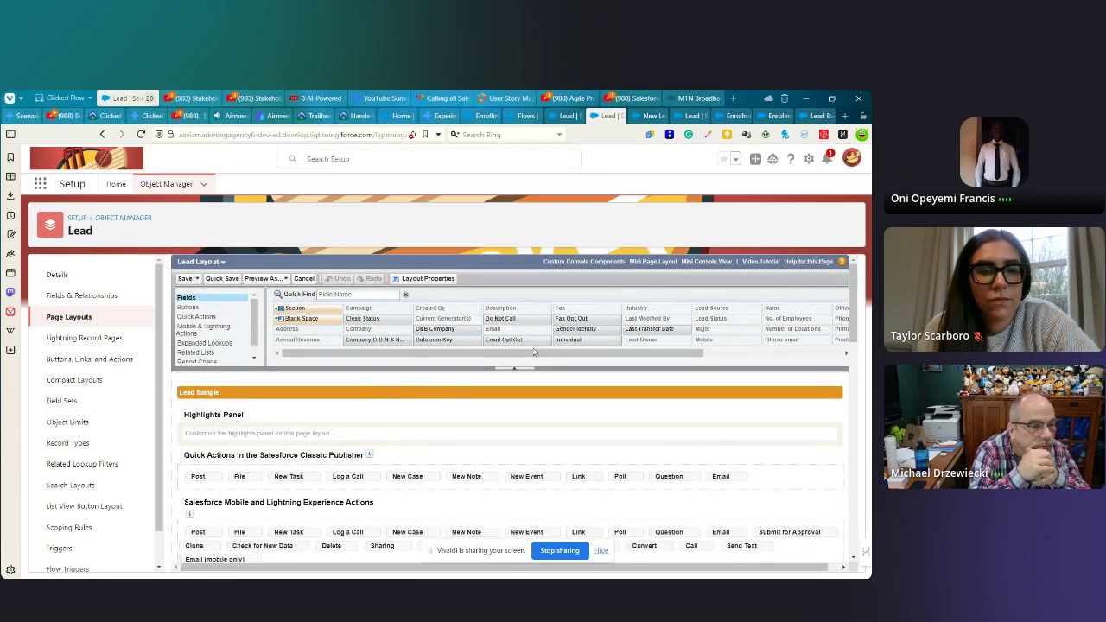
drag(521, 358, 612, 358)
scroll(461, 458, down, 5)
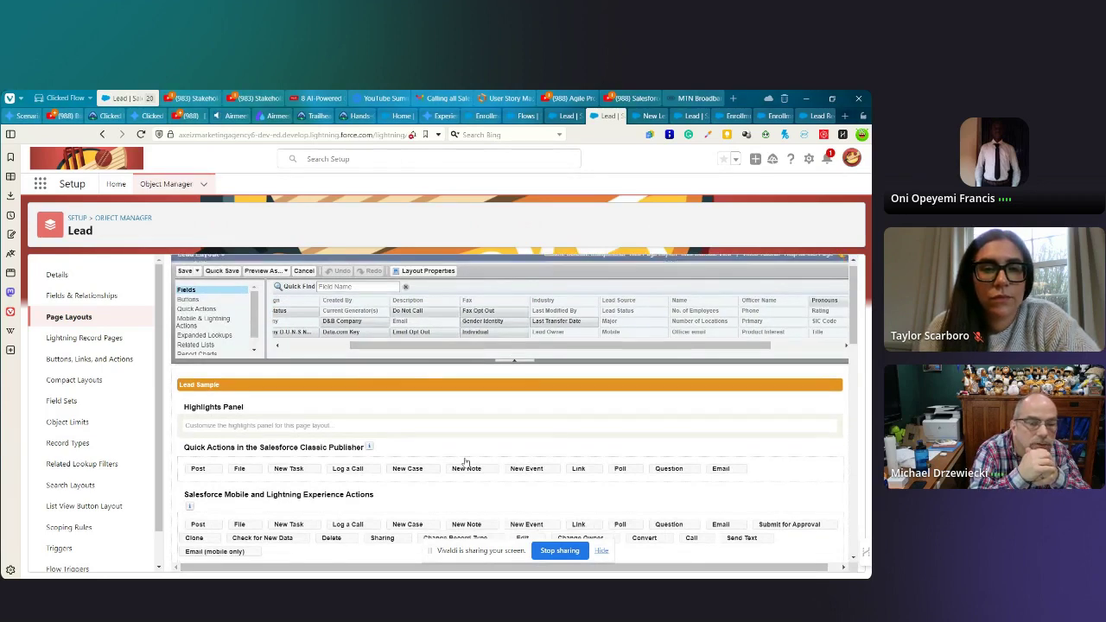
scroll(461, 458, down, 3)
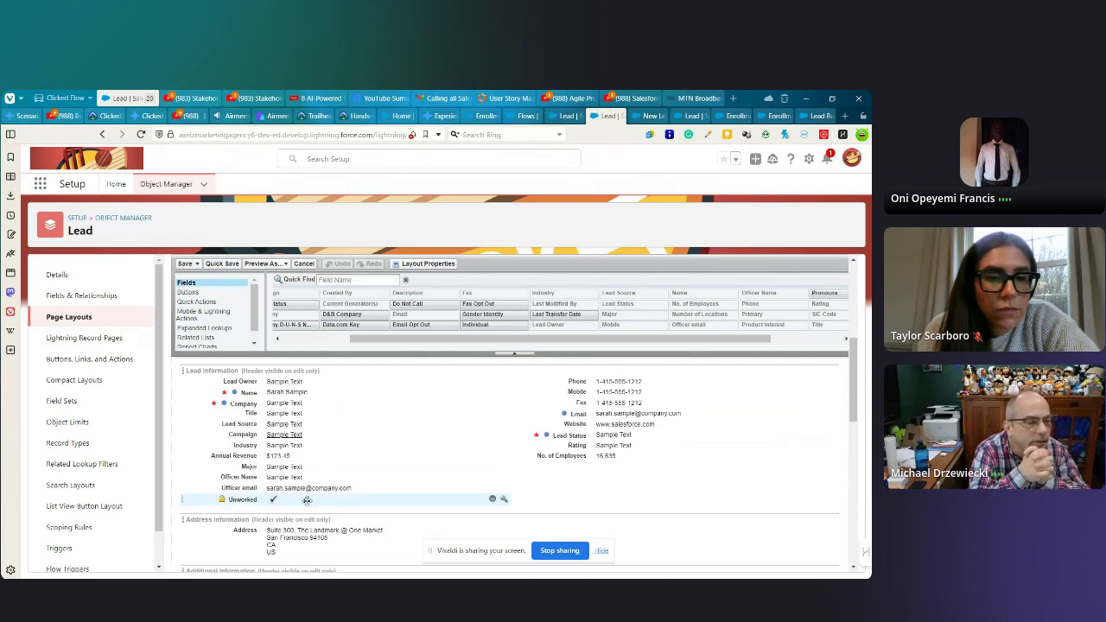
scroll(339, 481, down, 1)
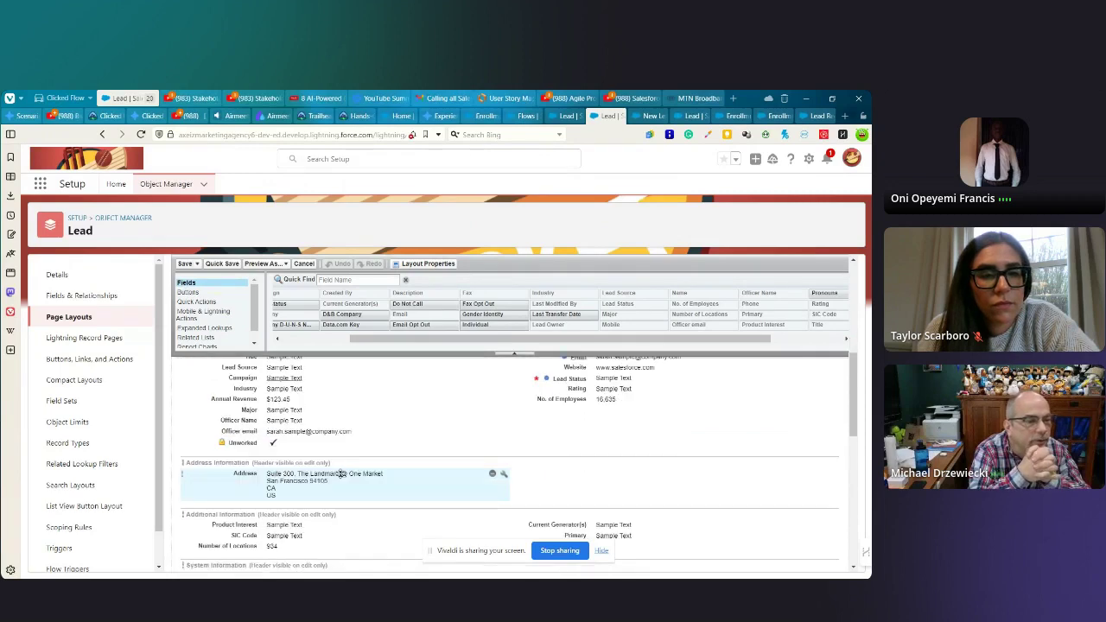
scroll(341, 472, up, 2)
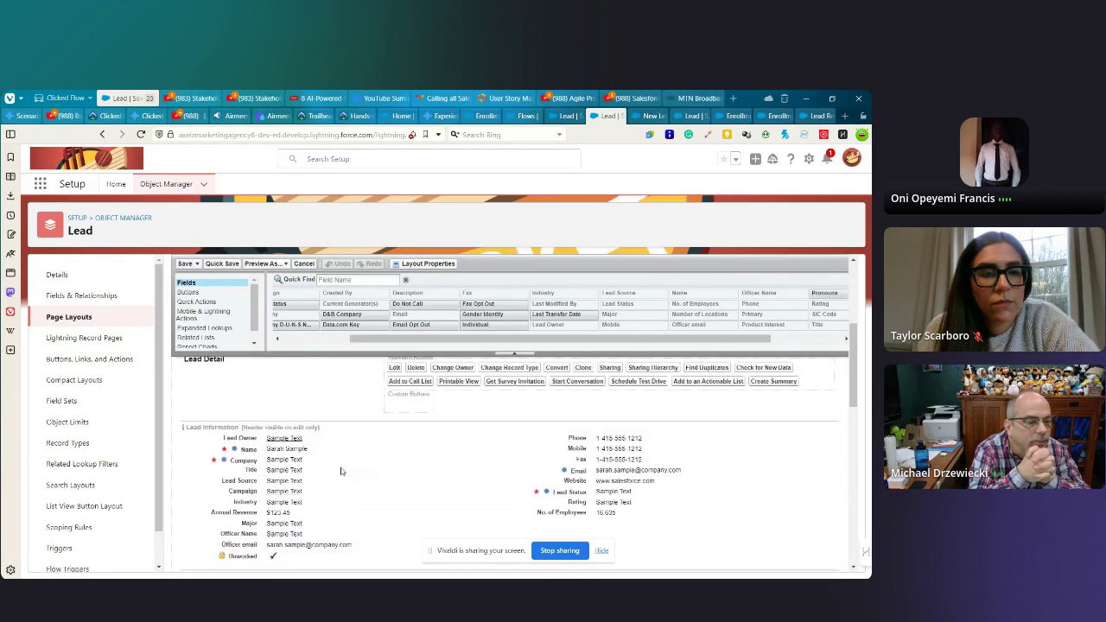
scroll(340, 472, down, 1)
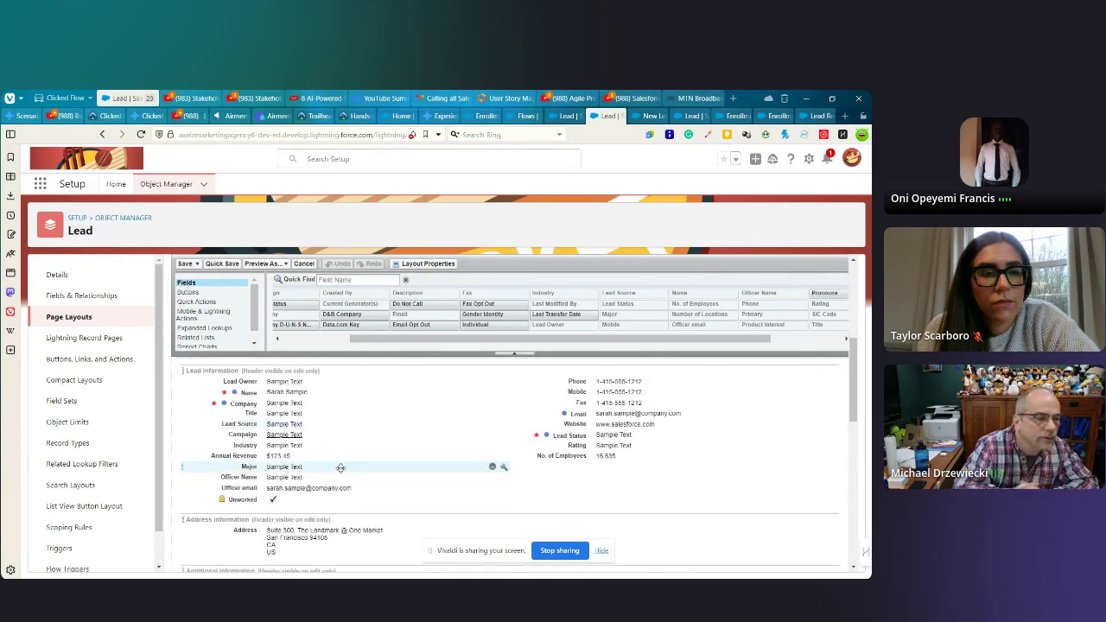
click(294, 500)
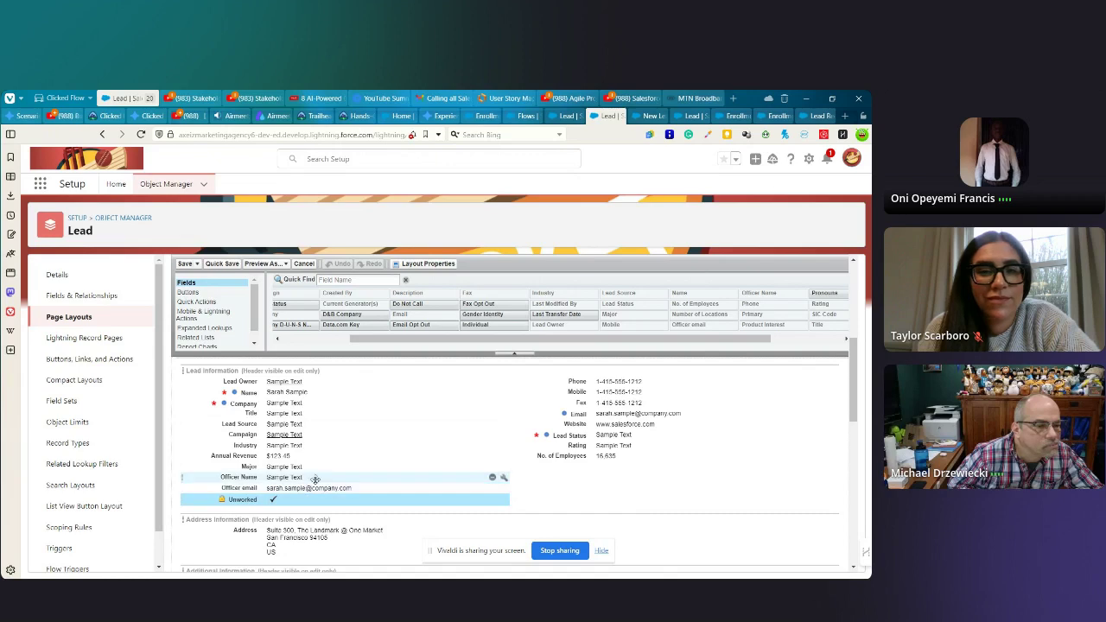
scroll(331, 466, down, 3)
scroll(334, 464, up, 2)
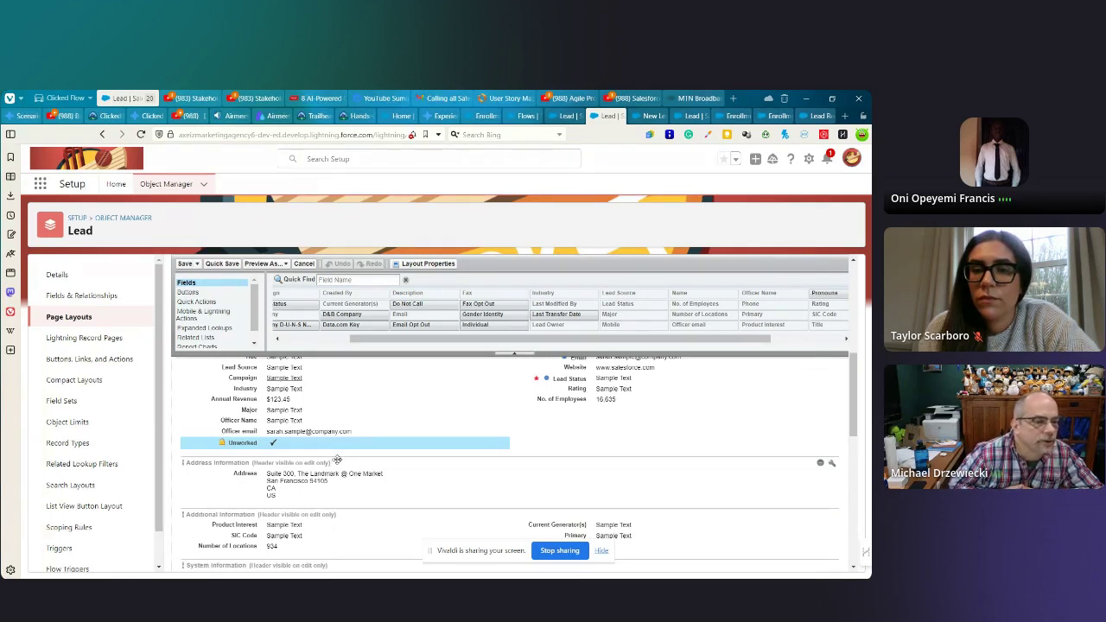
- Drop a 1-Column section named 'Unworked' under Address Information and move the Unworked checkbox into it
drag(518, 338, 450, 338)
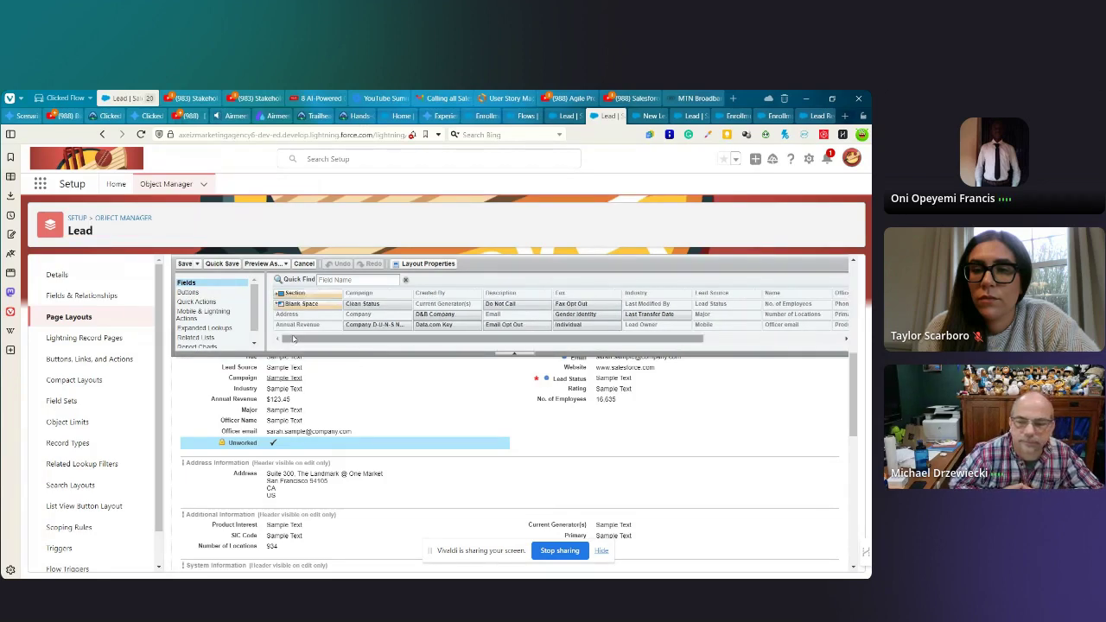
drag(300, 295, 300, 513)
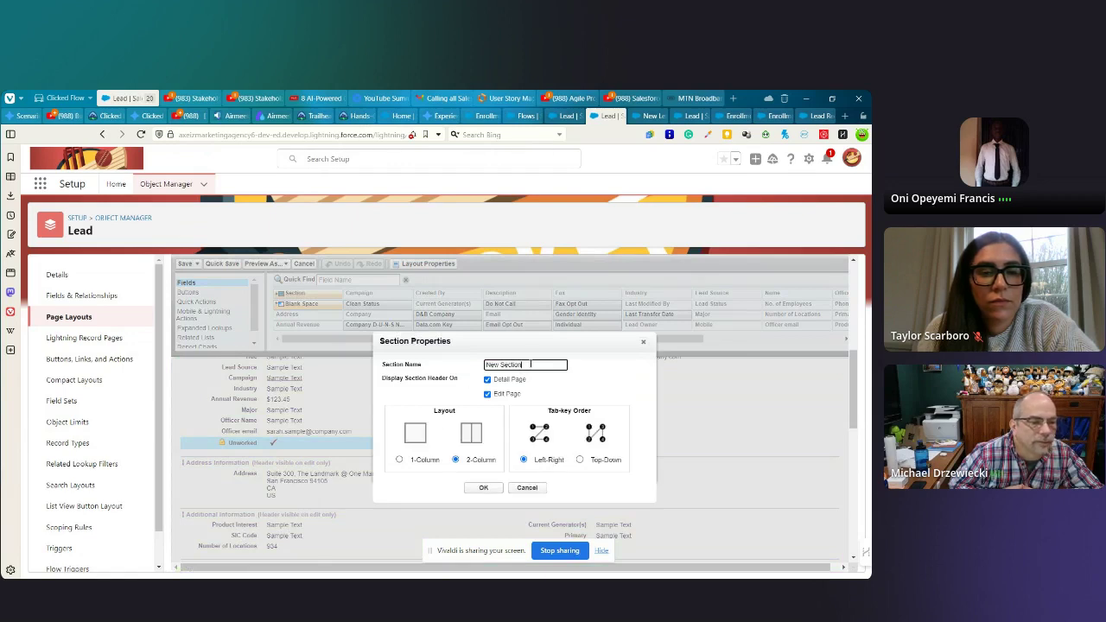
triple_click(531, 364)
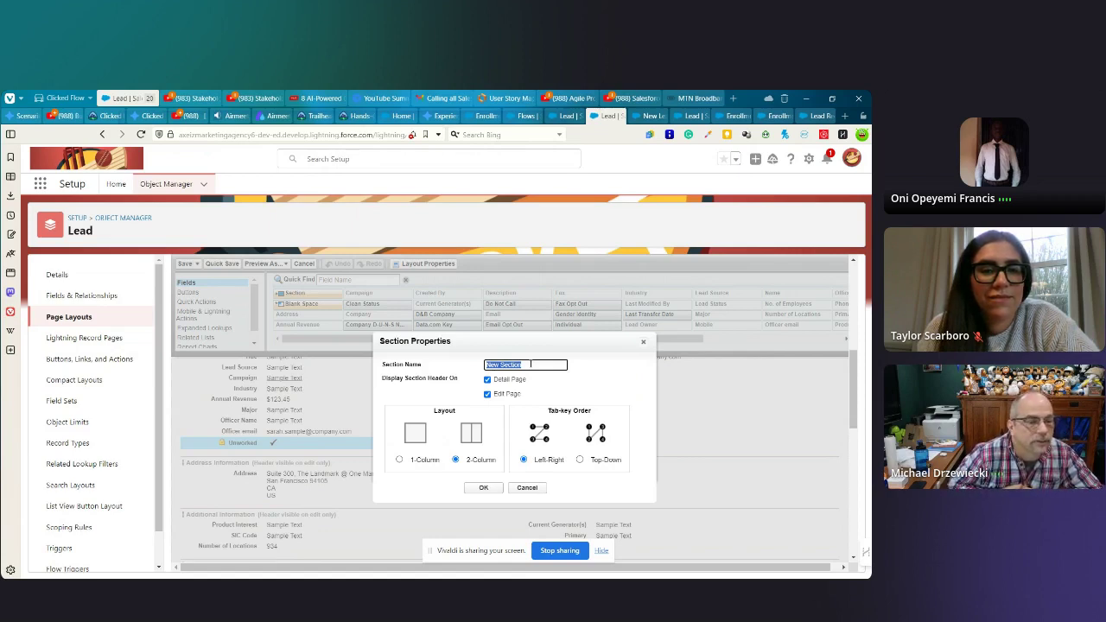
text(Unworke)
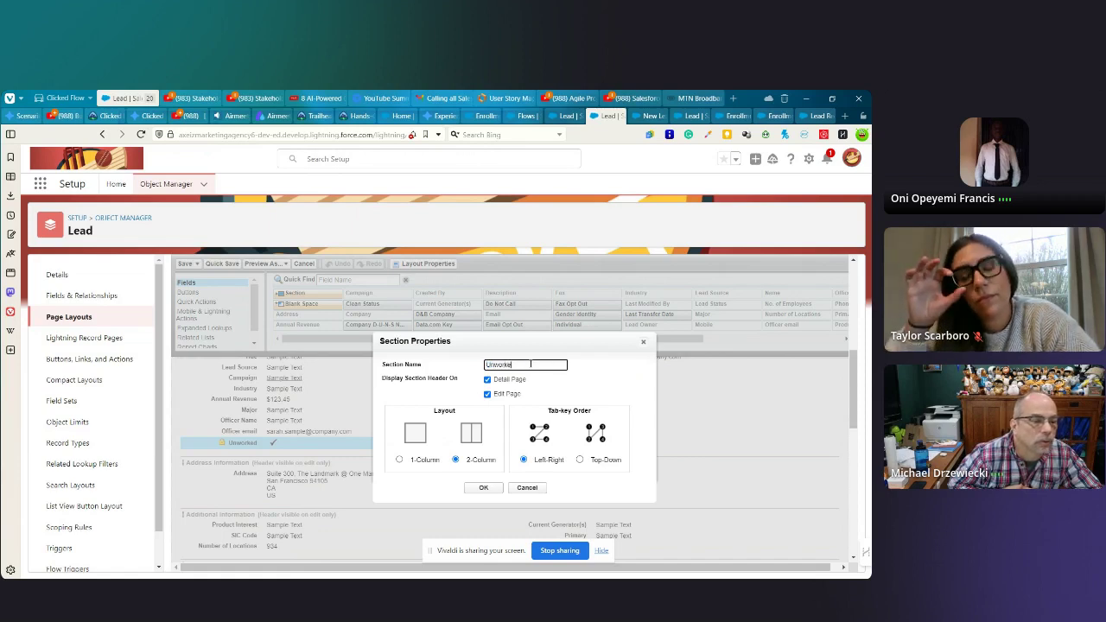
text(d)
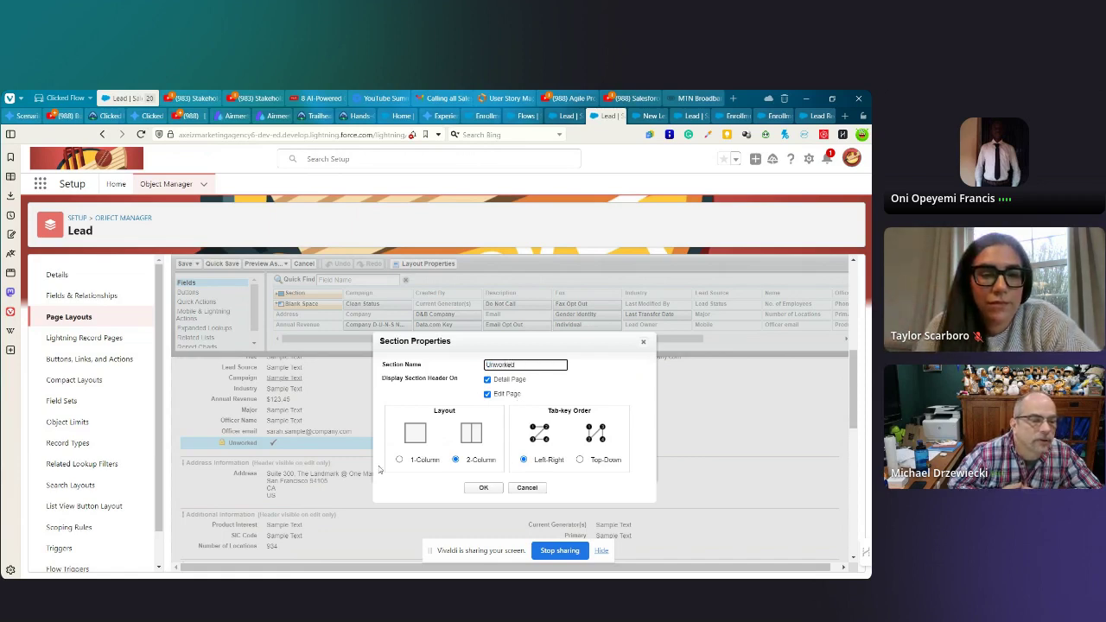
click(399, 461)
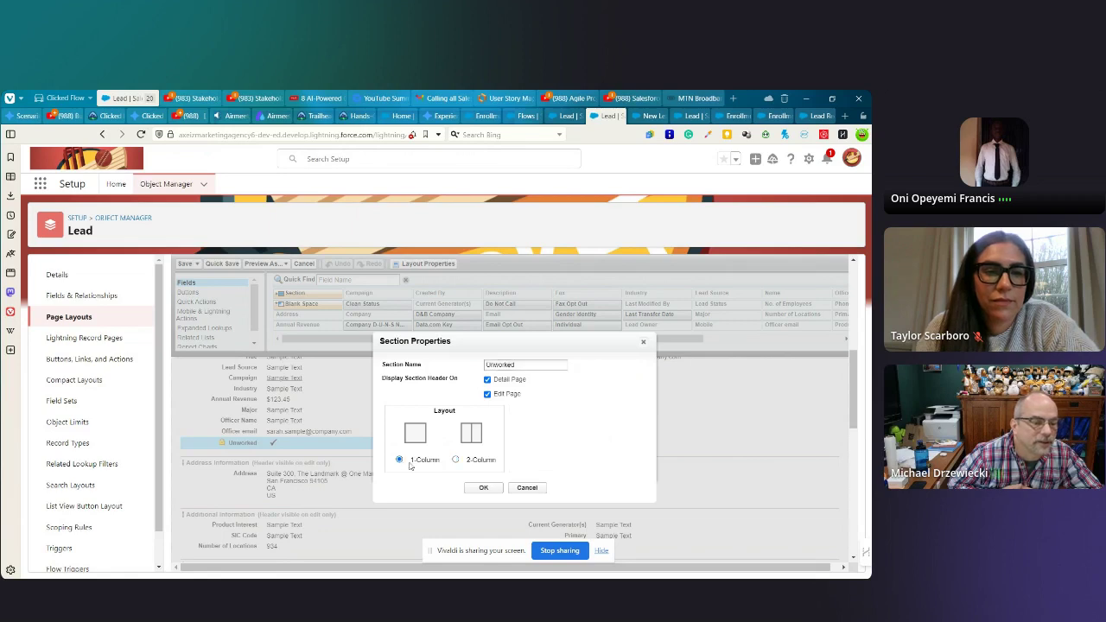
click(484, 489)
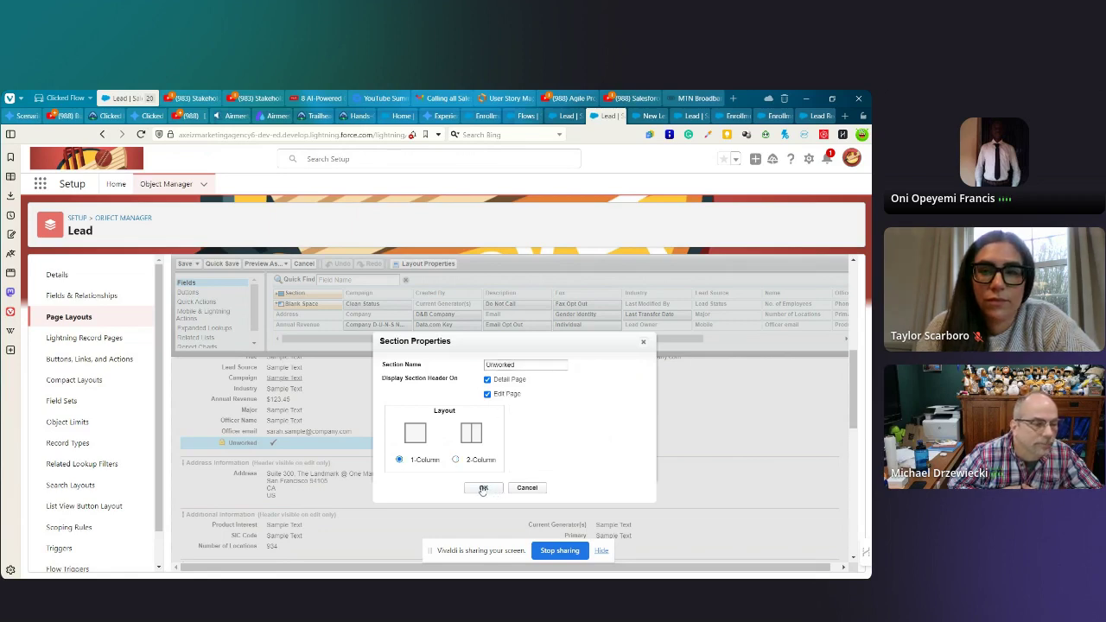
click(483, 489)
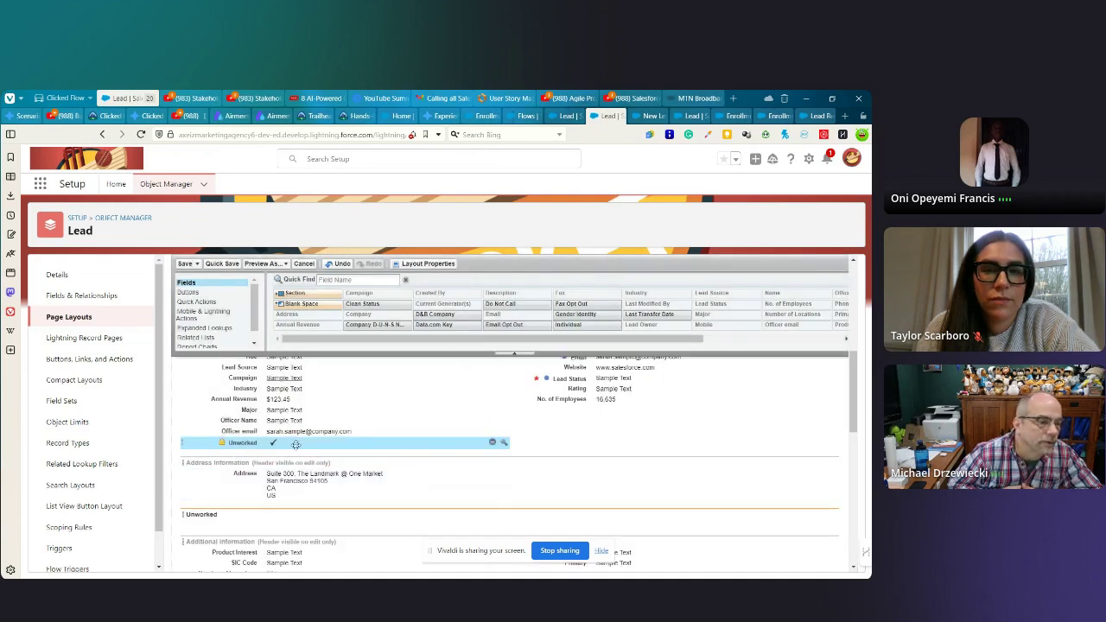
drag(244, 443, 264, 516)
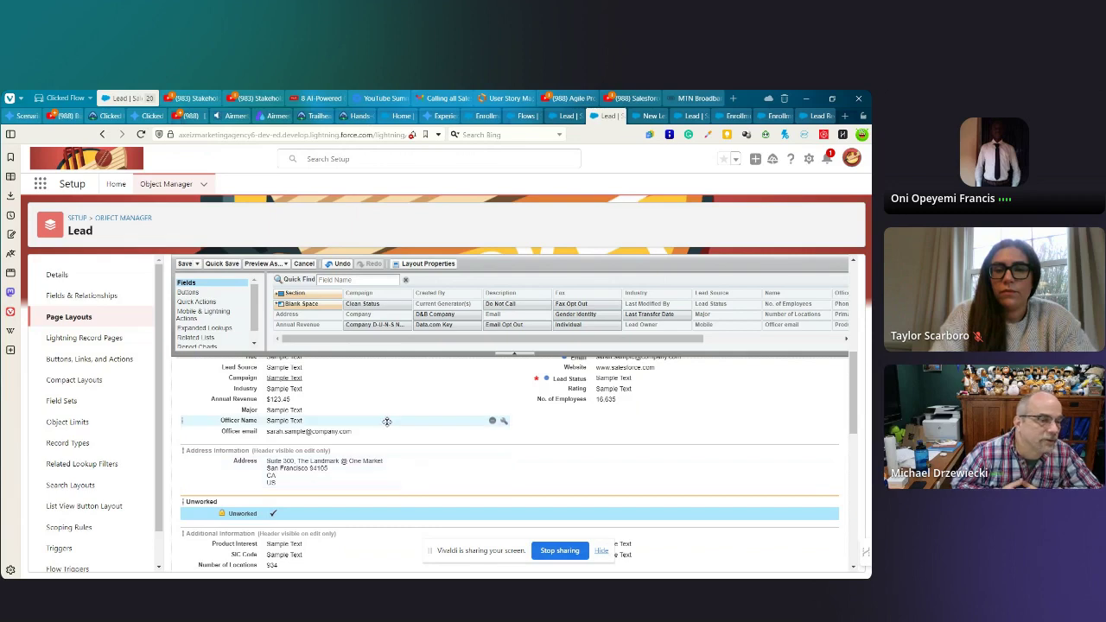
- Save the updated Lead page layout and leave Lightning App Builder for the test lead's record page
click(184, 265)
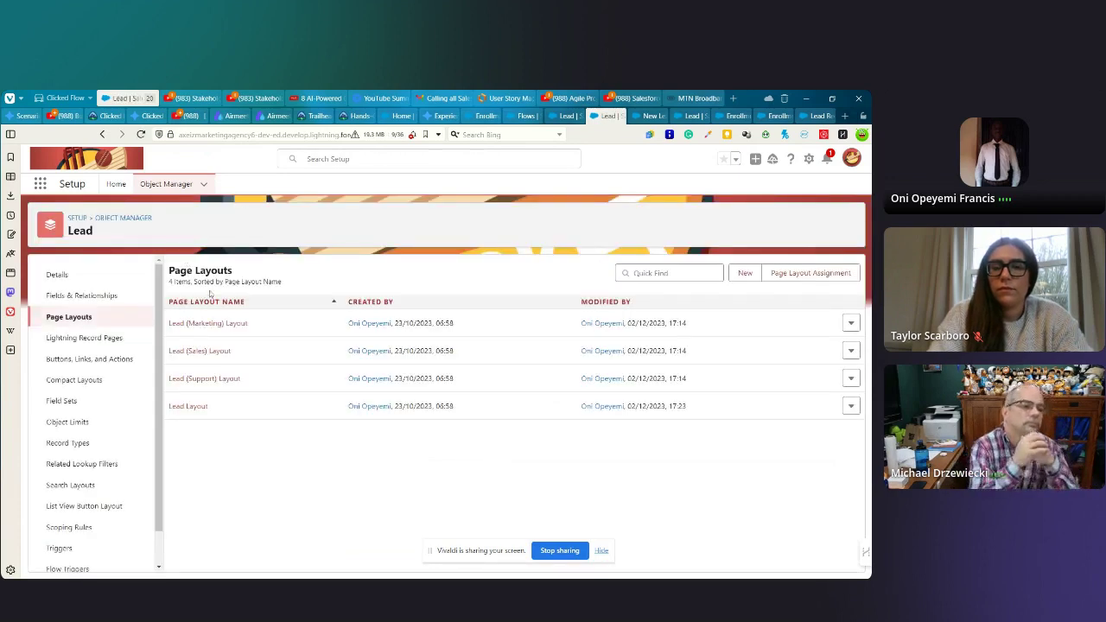
click(618, 116)
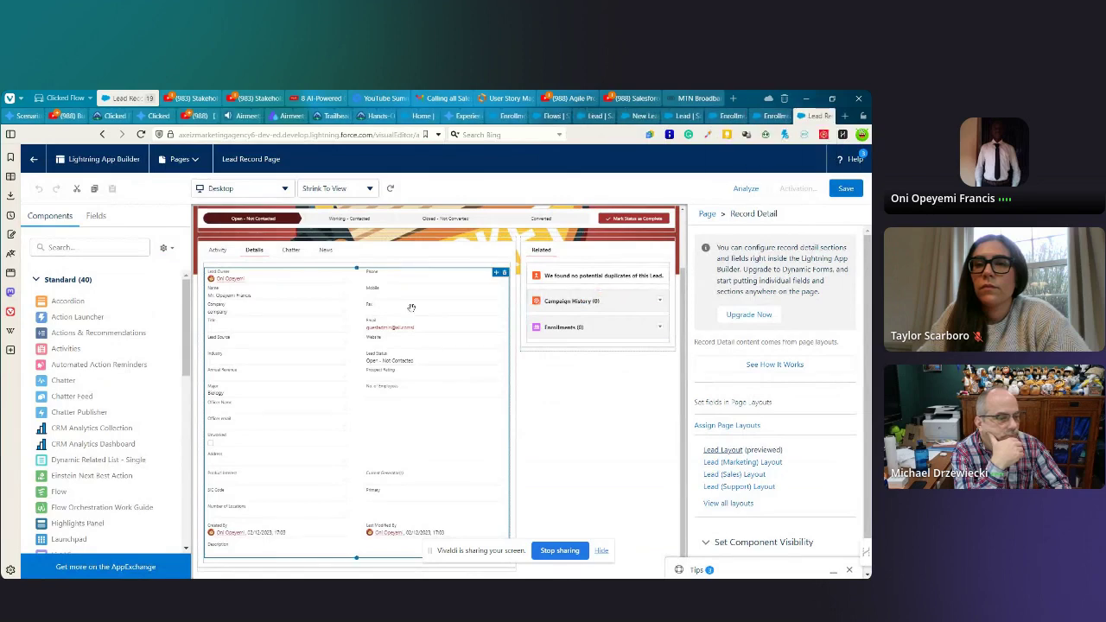
click(31, 160)
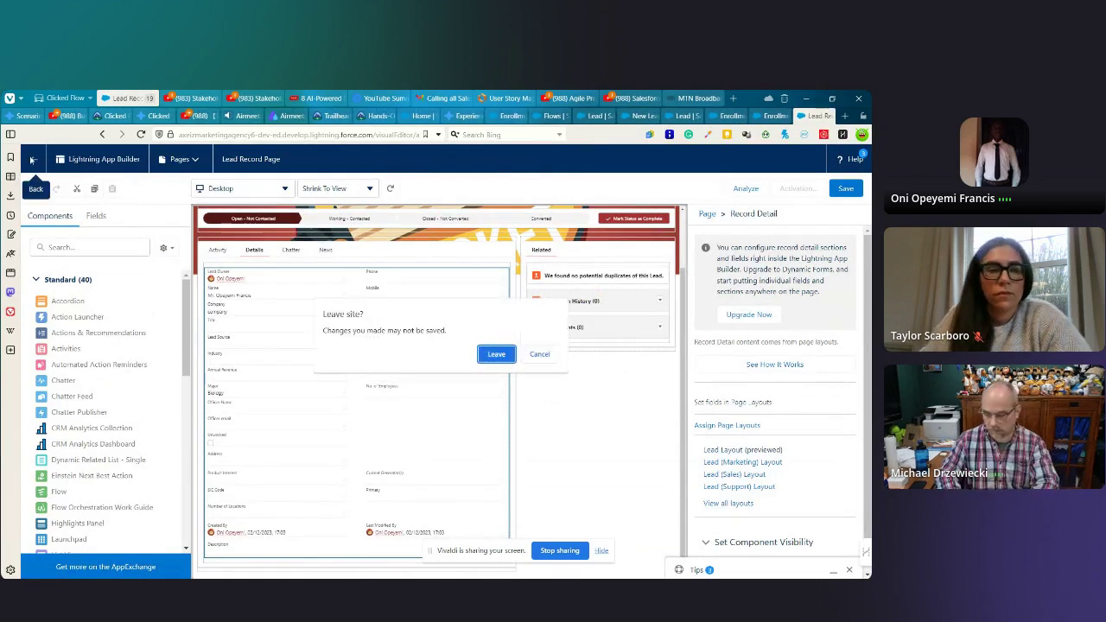
click(494, 354)
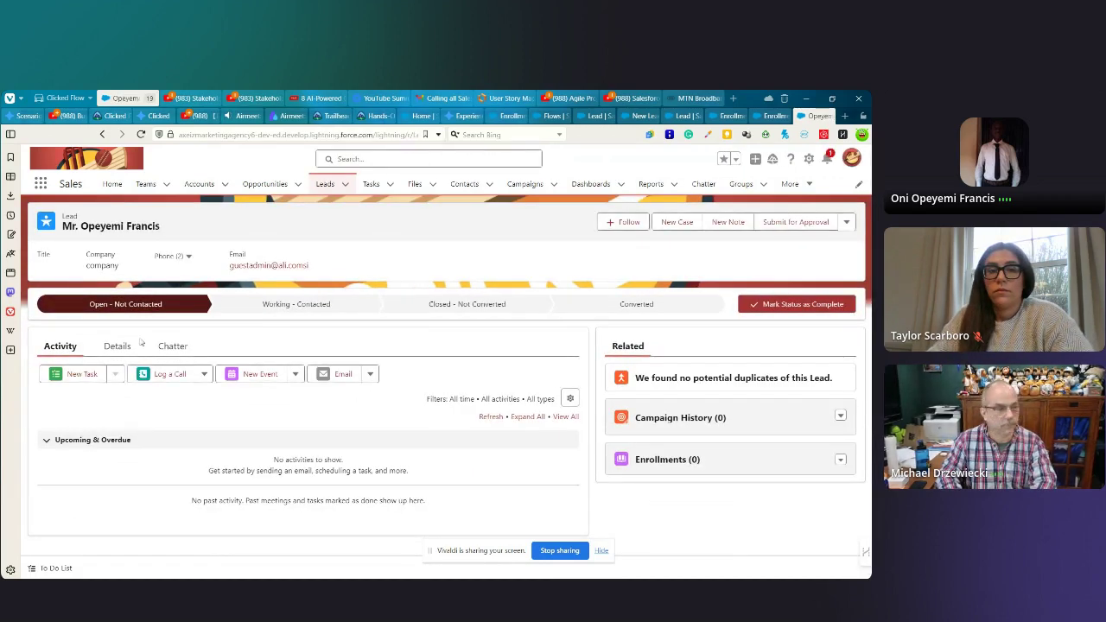
- Show the test lead's Details view and scroll through its fields
click(117, 348)
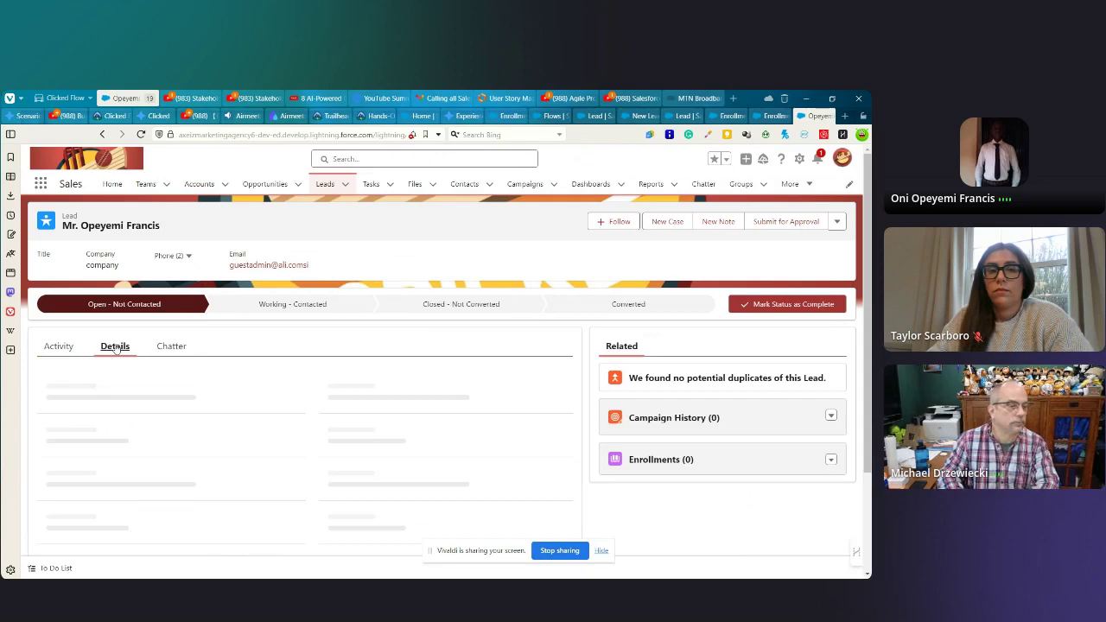
scroll(450, 339, down, 5)
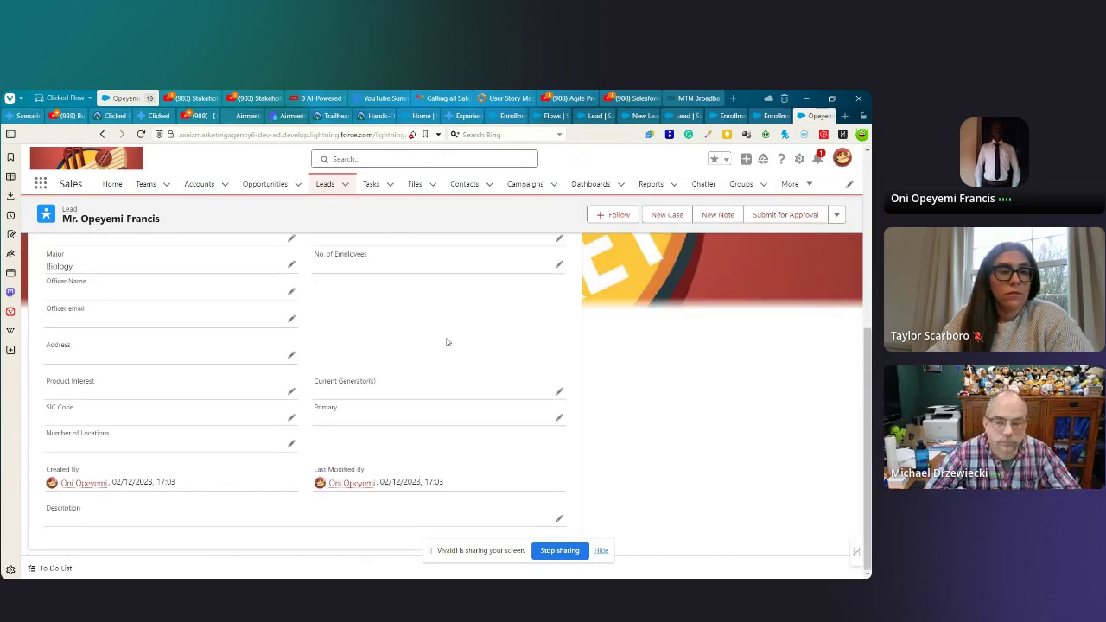
scroll(428, 346, up, 5)
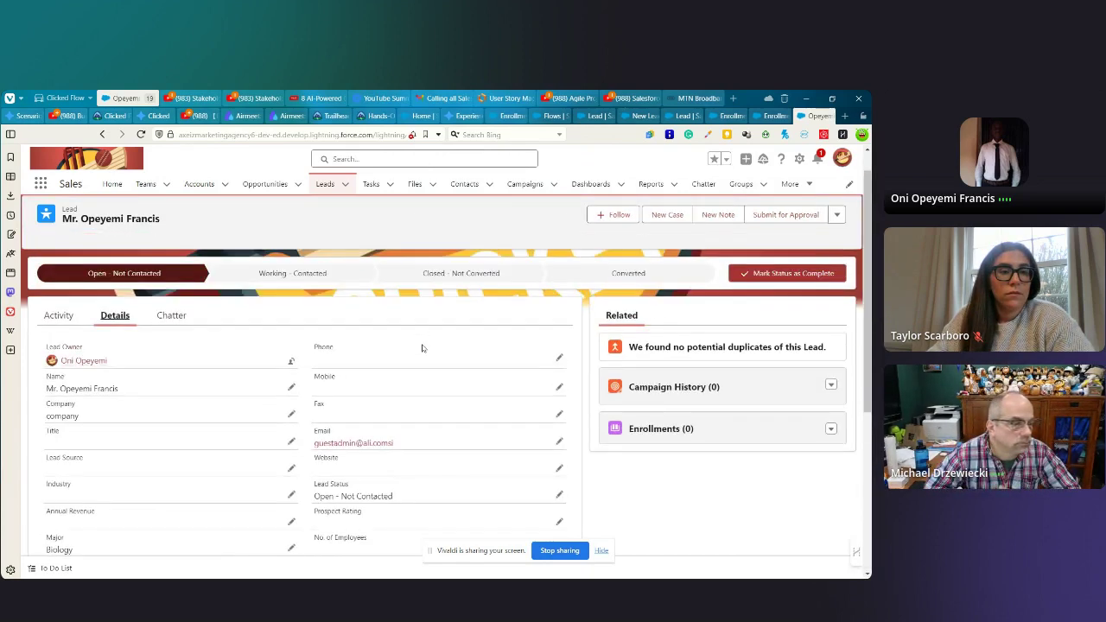
scroll(422, 349, up, 1)
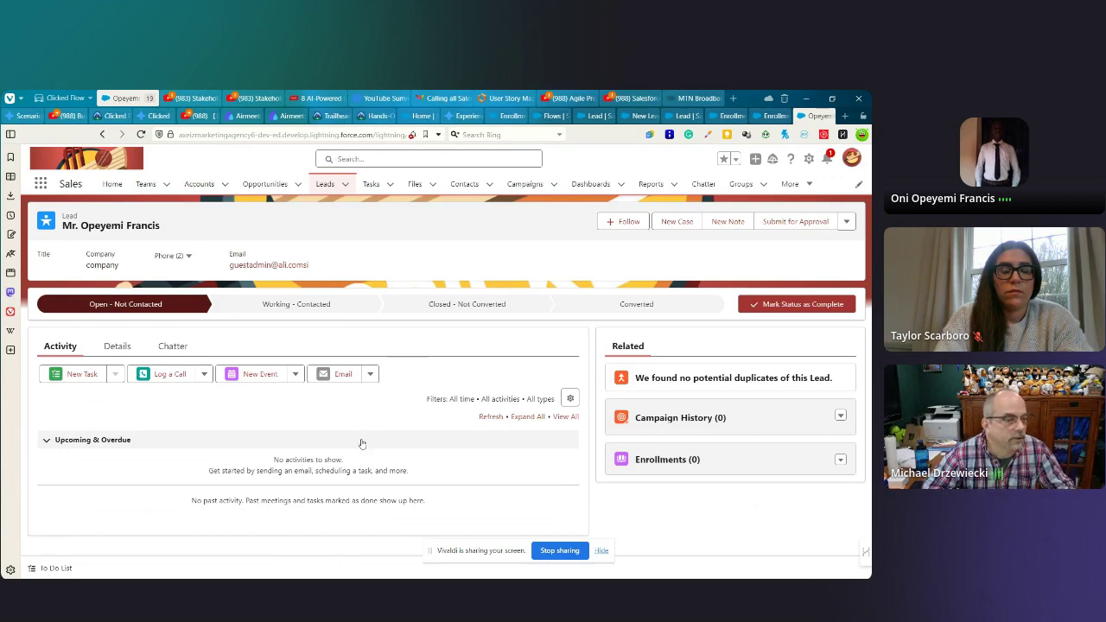
- Reopen Details and review fields like Lead Status 'Open - Not Contacted' and 02/12/2023 17:03 timestamps
click(119, 348)
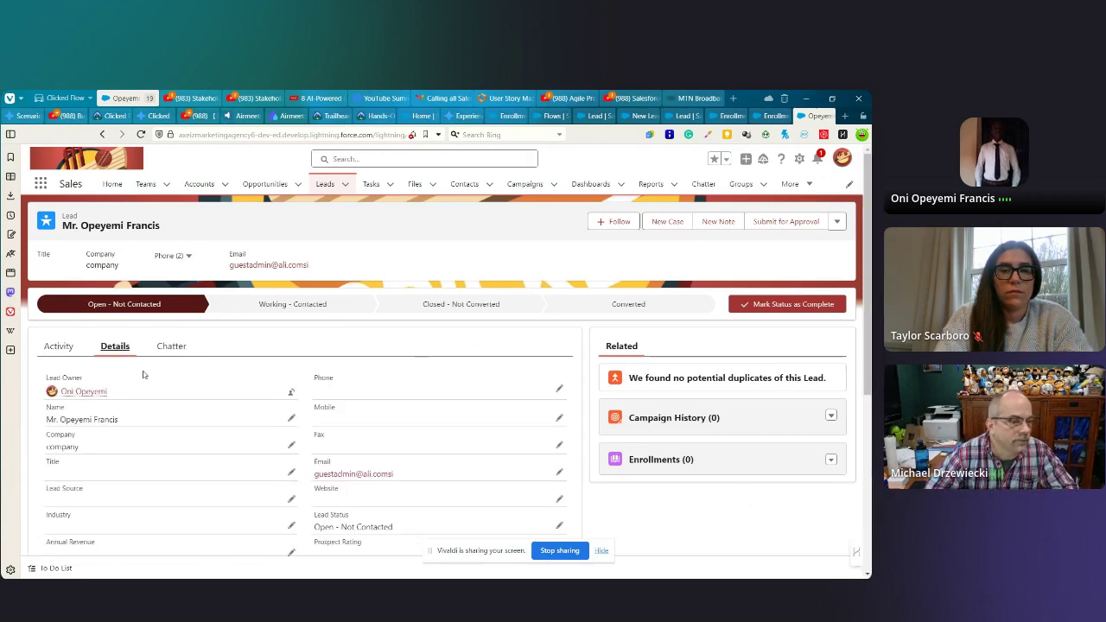
scroll(384, 390, down, 5)
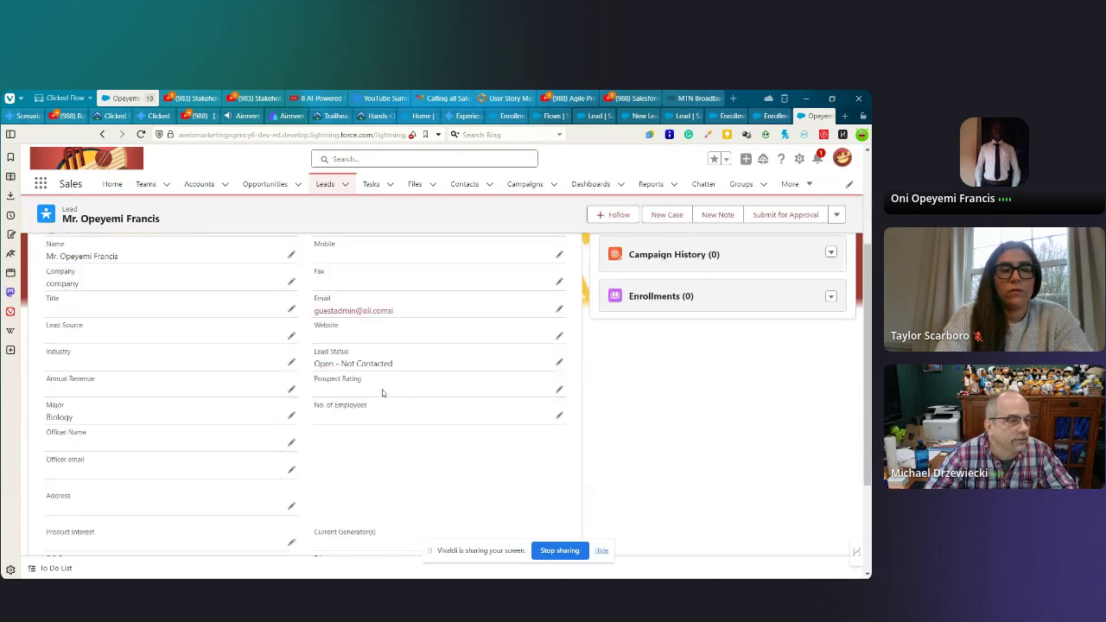
scroll(383, 395, up, 5)
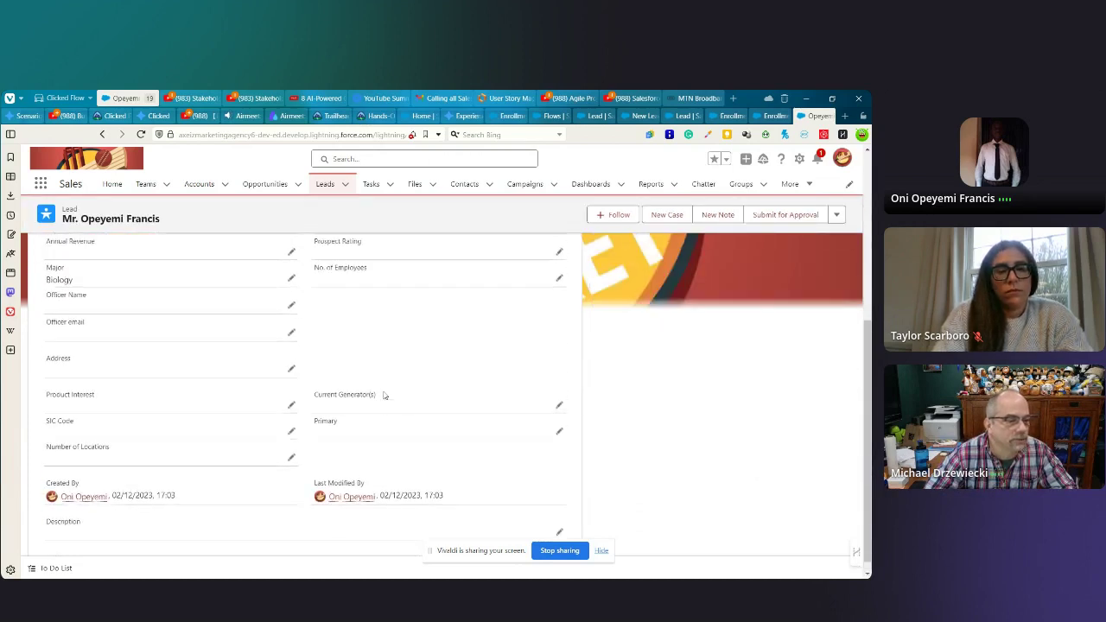
scroll(384, 395, down, 5)
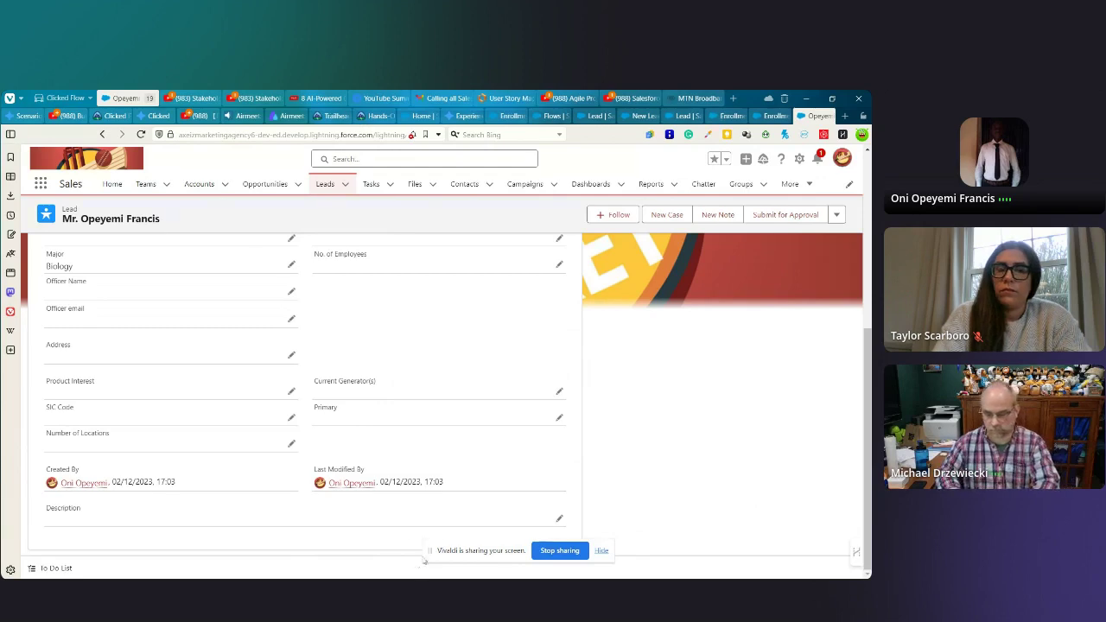
click(601, 552)
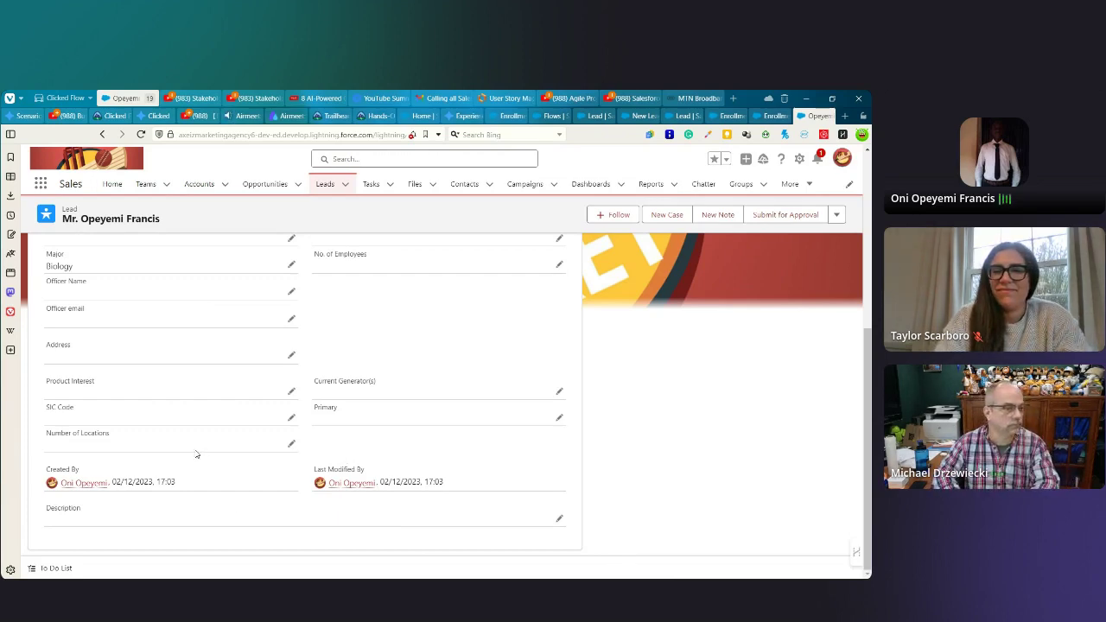
scroll(196, 454, up, 1)
scroll(196, 455, up, 3)
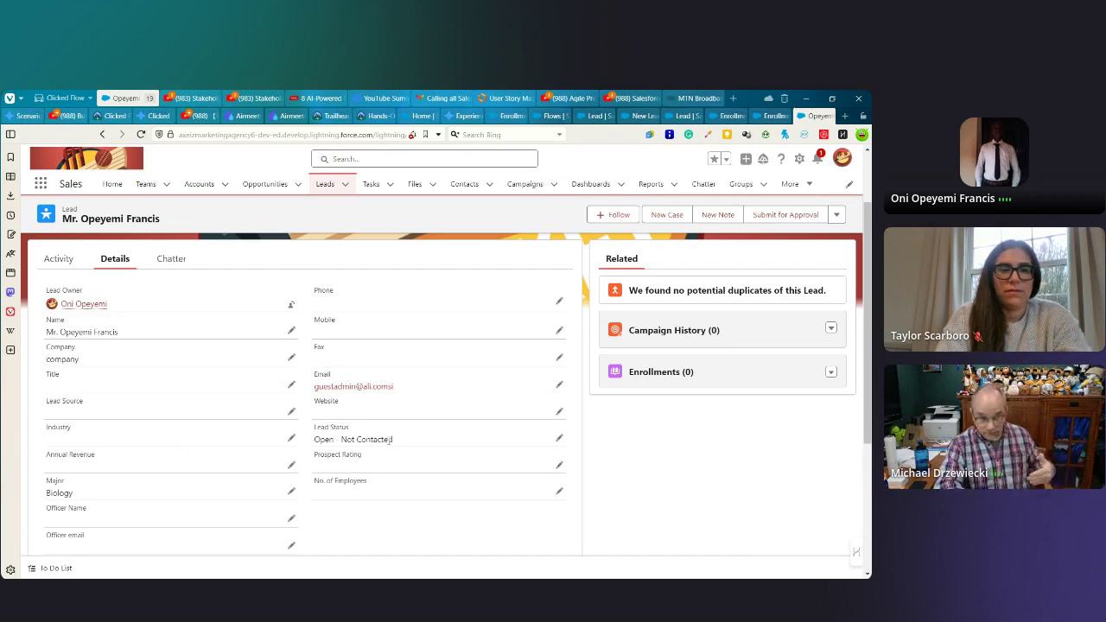
scroll(403, 461, down, 2)
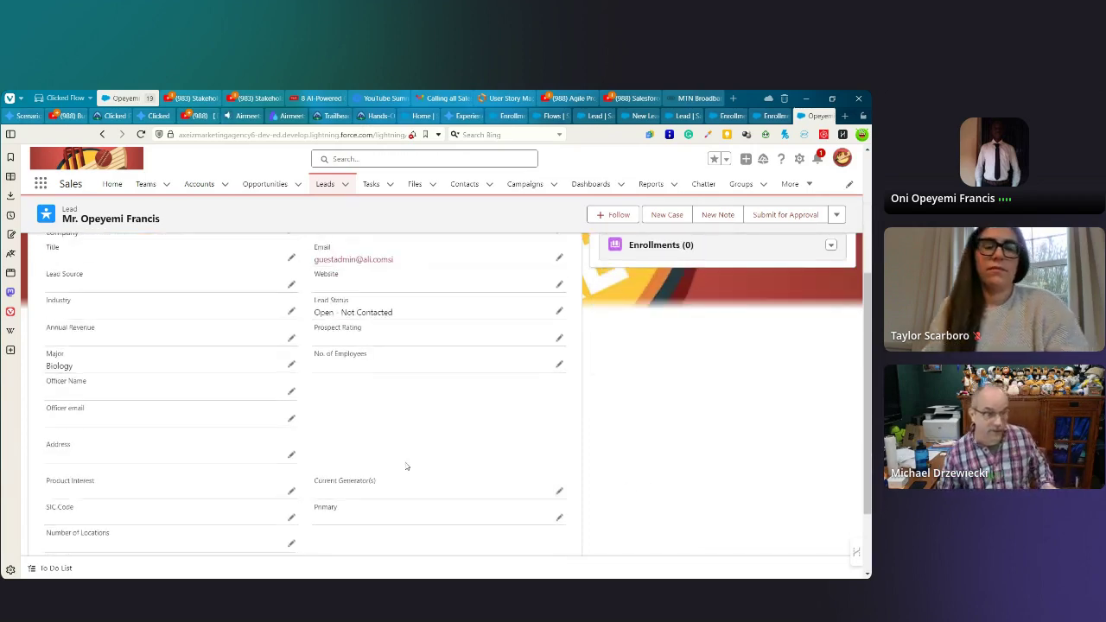
scroll(407, 466, down, 2)
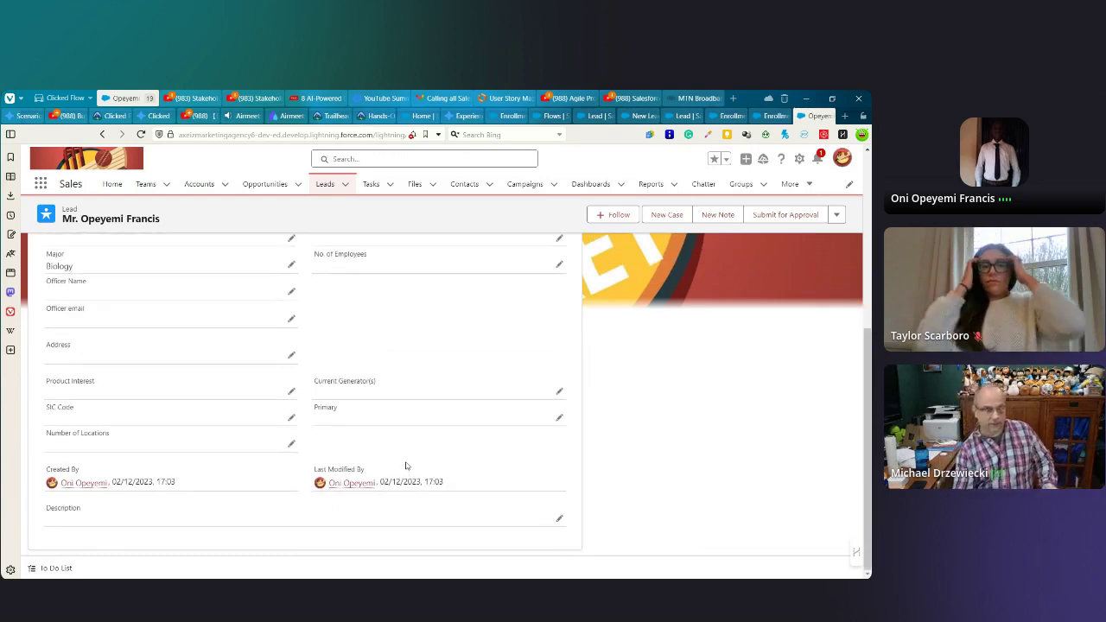
scroll(406, 467, up, 5)
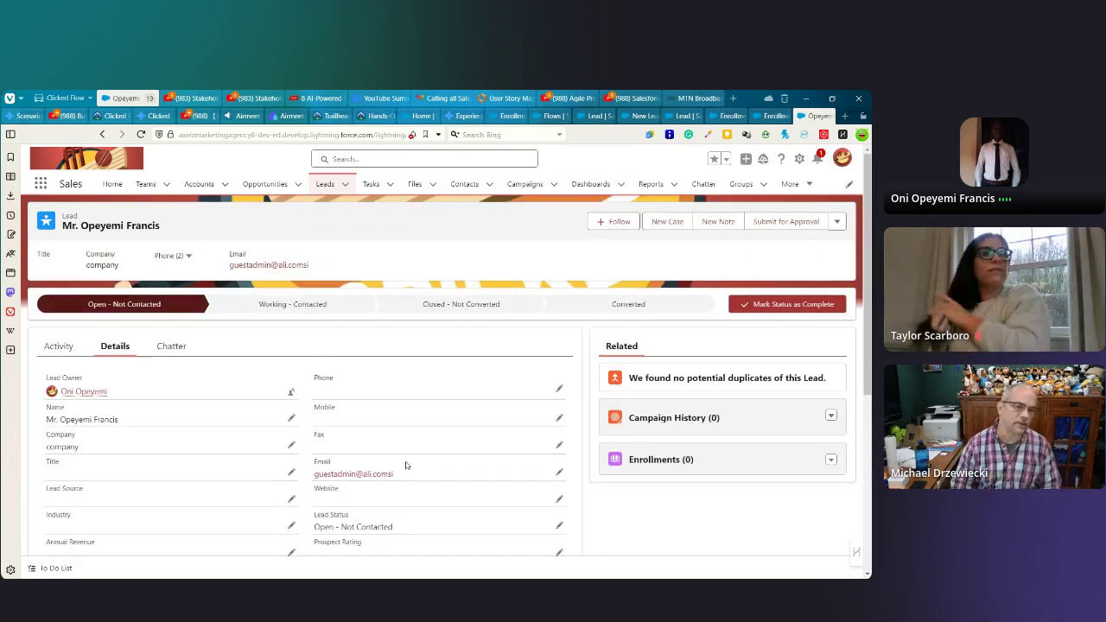